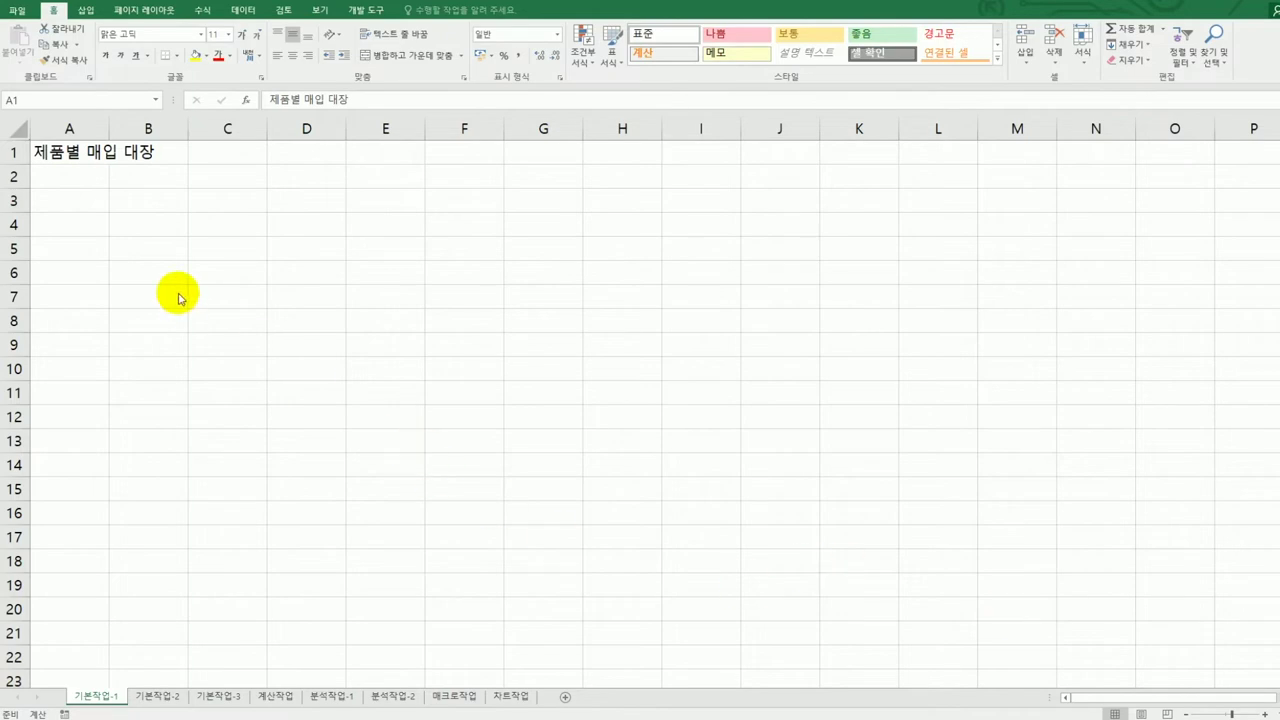
left_click(77, 207)
mouse_move(77, 207)
left_mouse_down()
mouse_move(409, 269)
mouse_move(449, 289)
mouse_move(465, 343)
mouse_move(463, 434)
left_mouse_up()
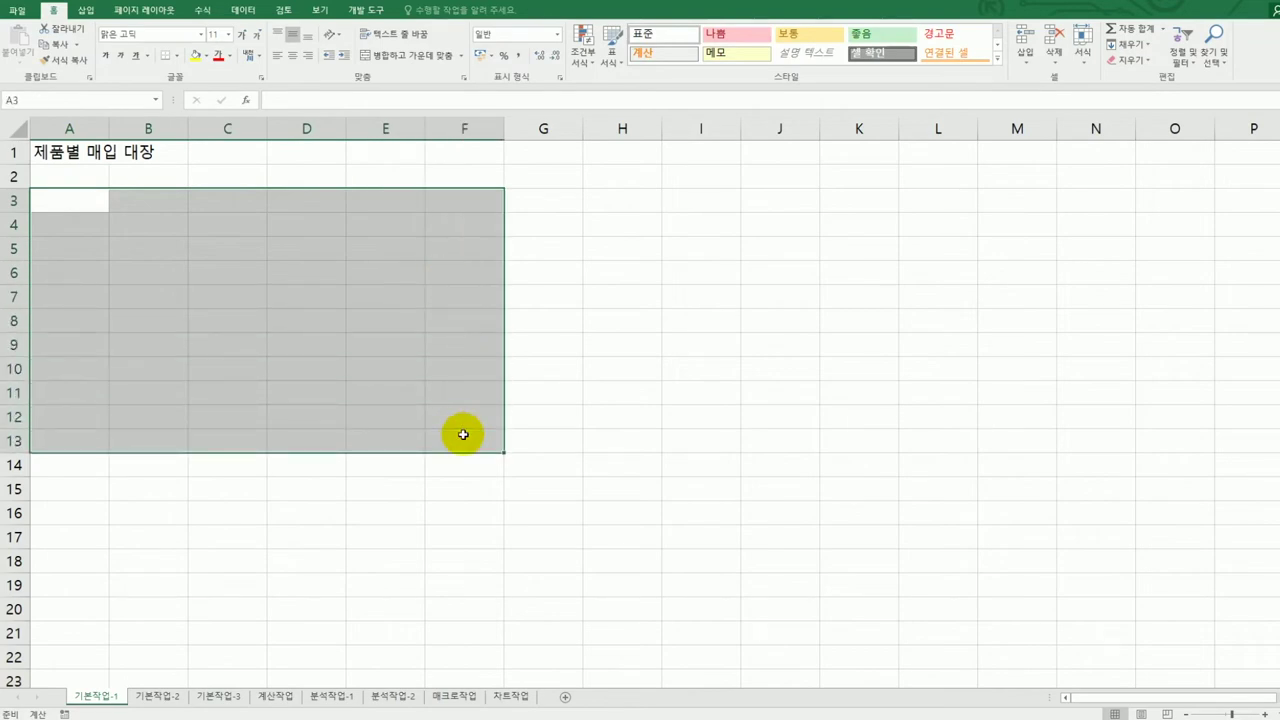
Step: On the 기본작업-2 sheet, merge and center the title across B1:H1
left_click(152, 695)
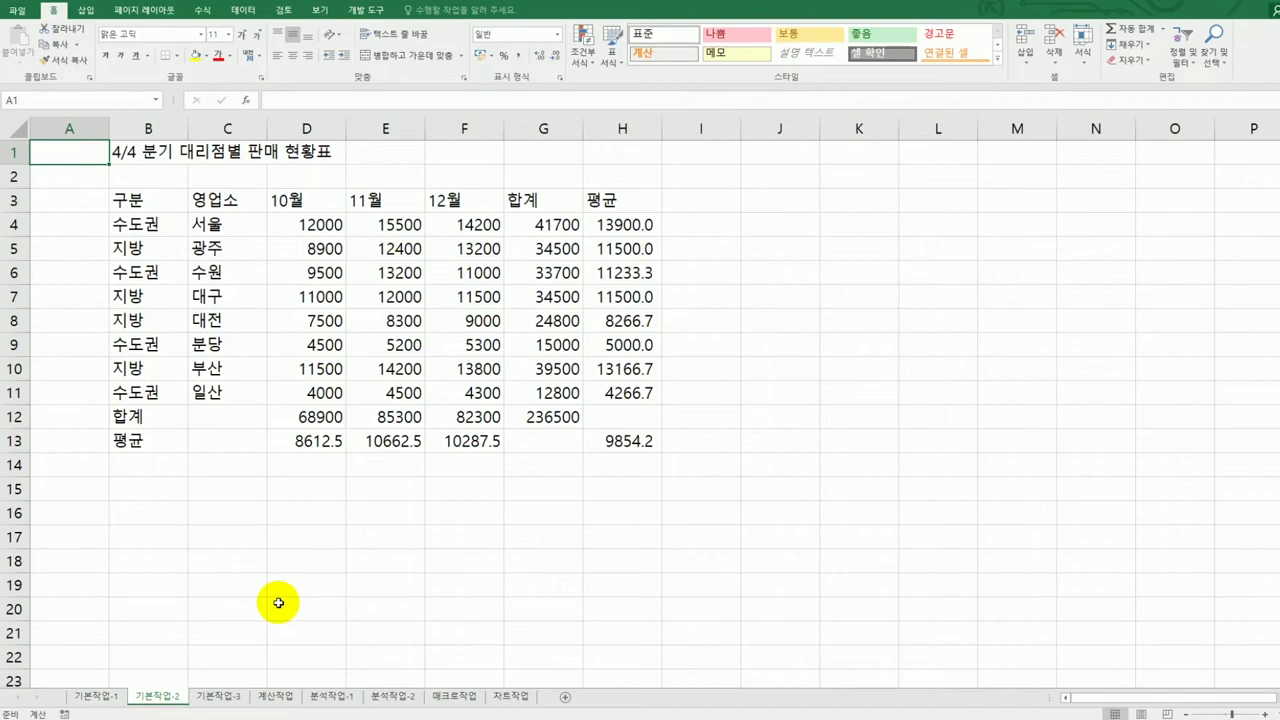
left_click(148, 151)
left_click_drag(258, 153, 593, 160)
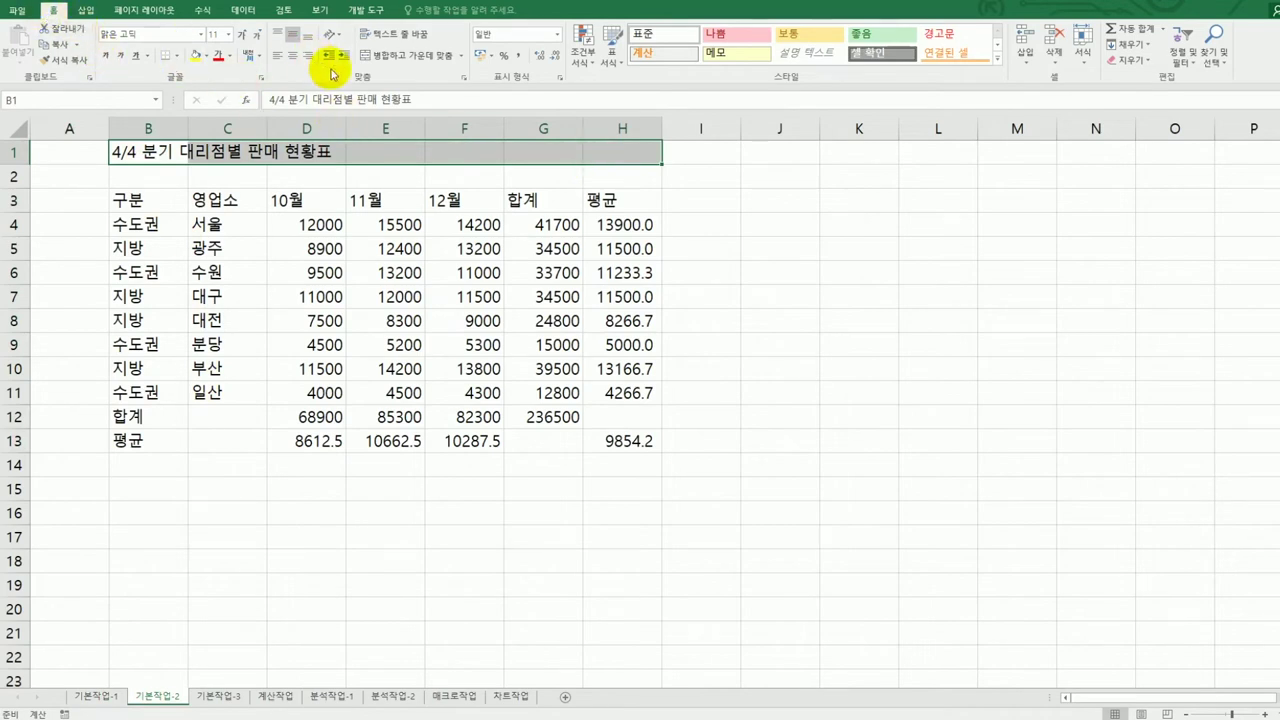
left_click(371, 60)
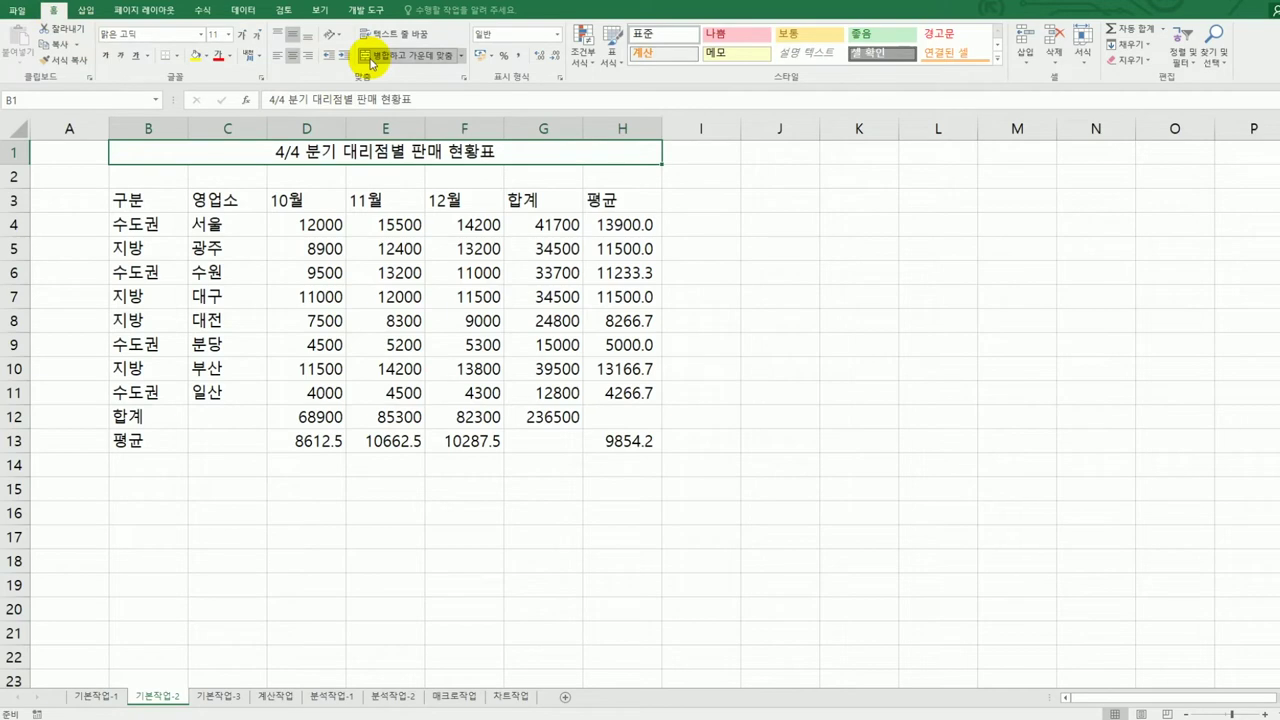
Step: Set the merged title's font to 새굴림 at size 16
left_click(200, 37)
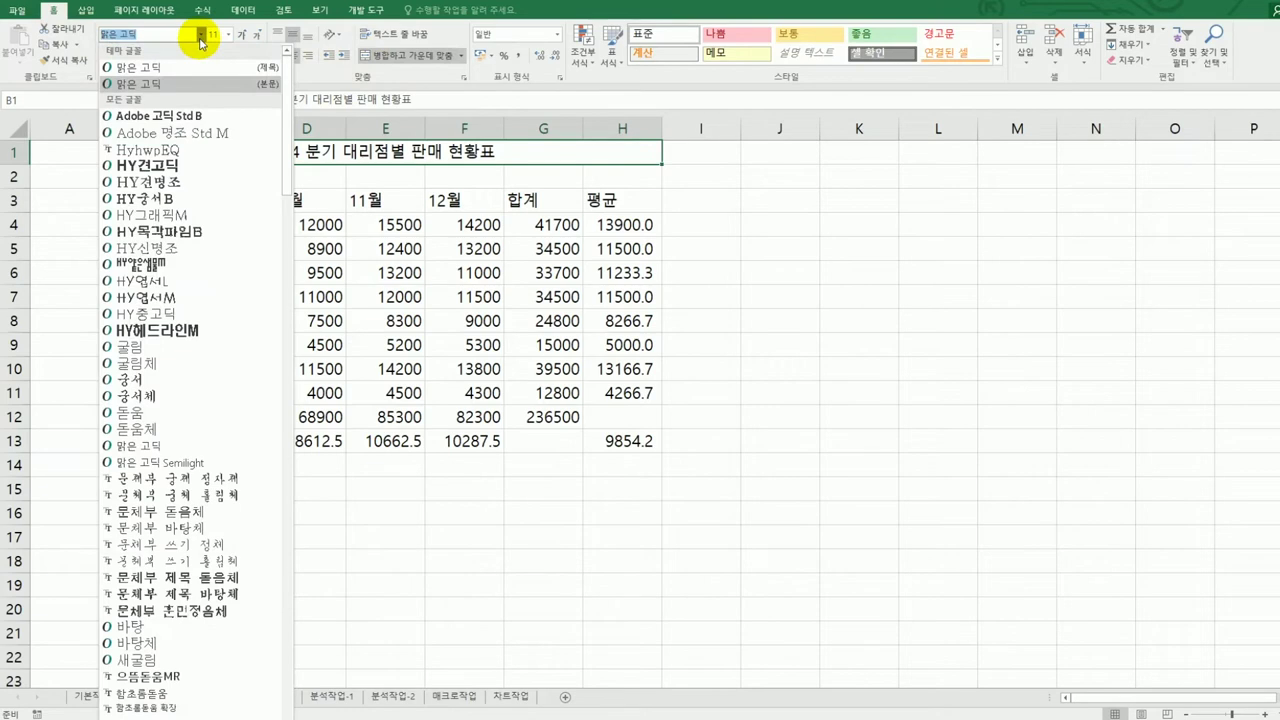
left_click(174, 656)
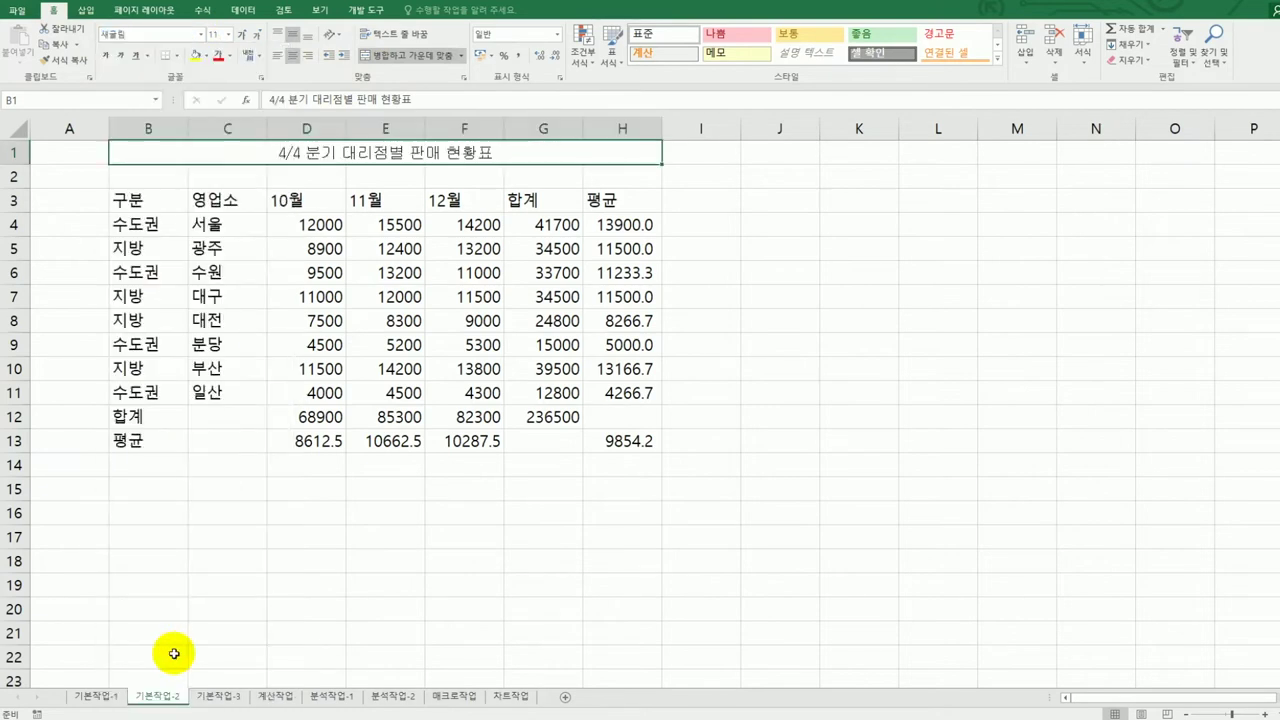
left_click(229, 35)
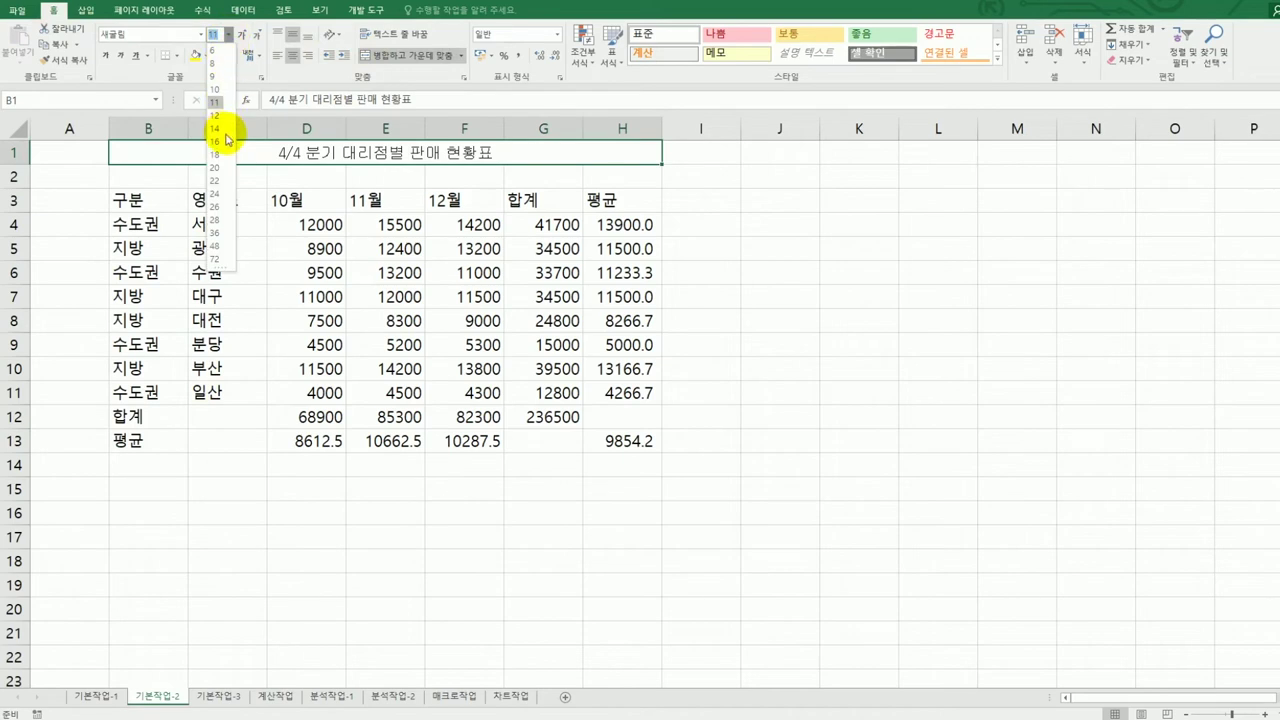
left_click(215, 141)
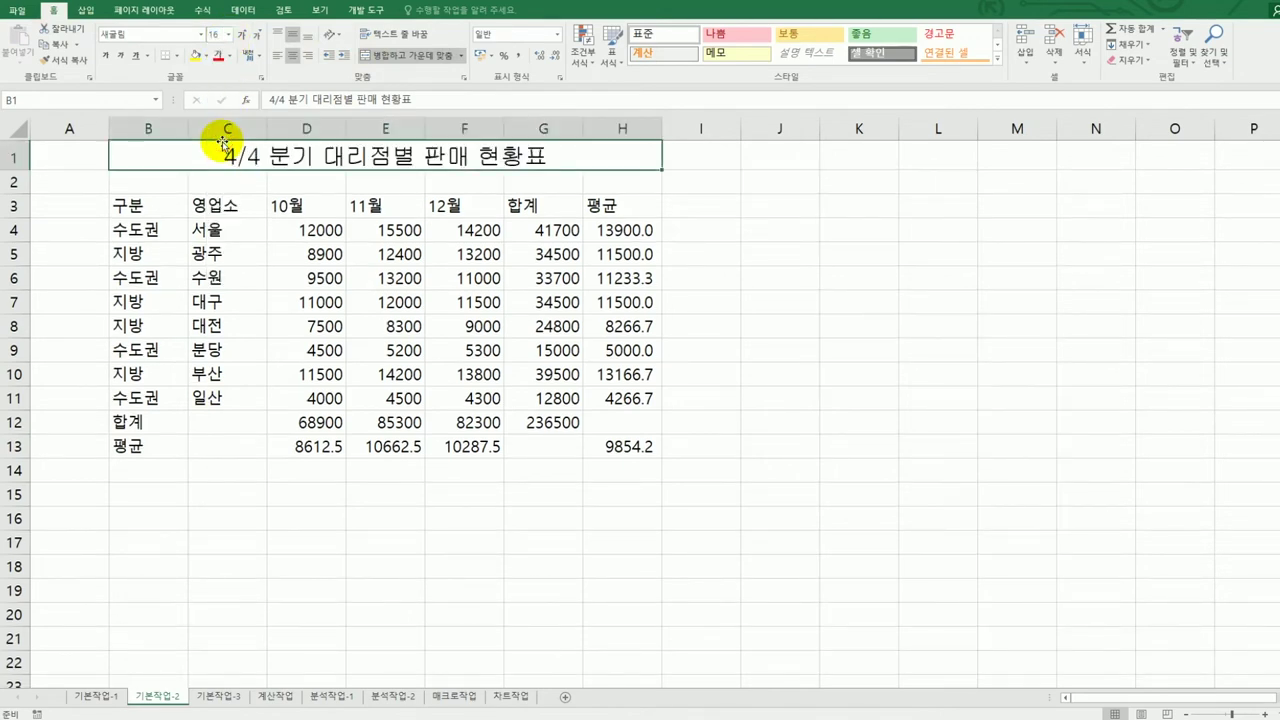
Step: Merge and center the 합계 label across B12:C12 and the 평균 label across B13:C13
left_click_drag(161, 428, 199, 448)
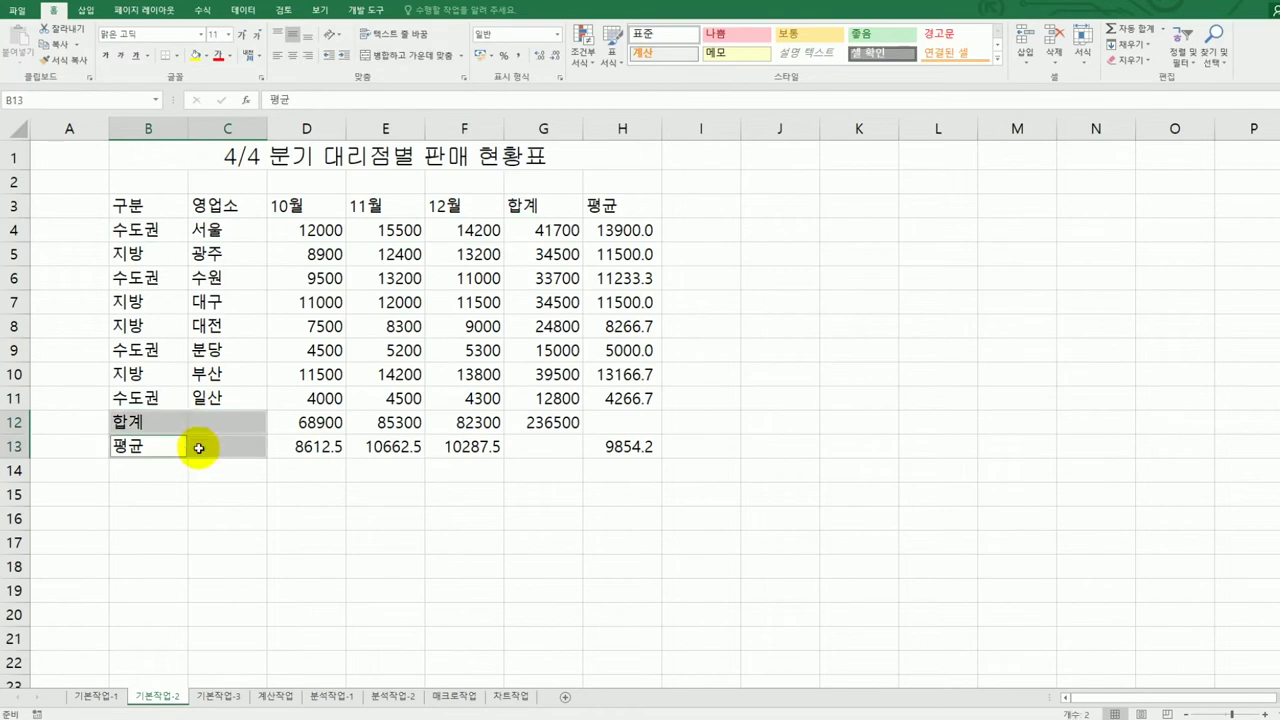
left_click(395, 56)
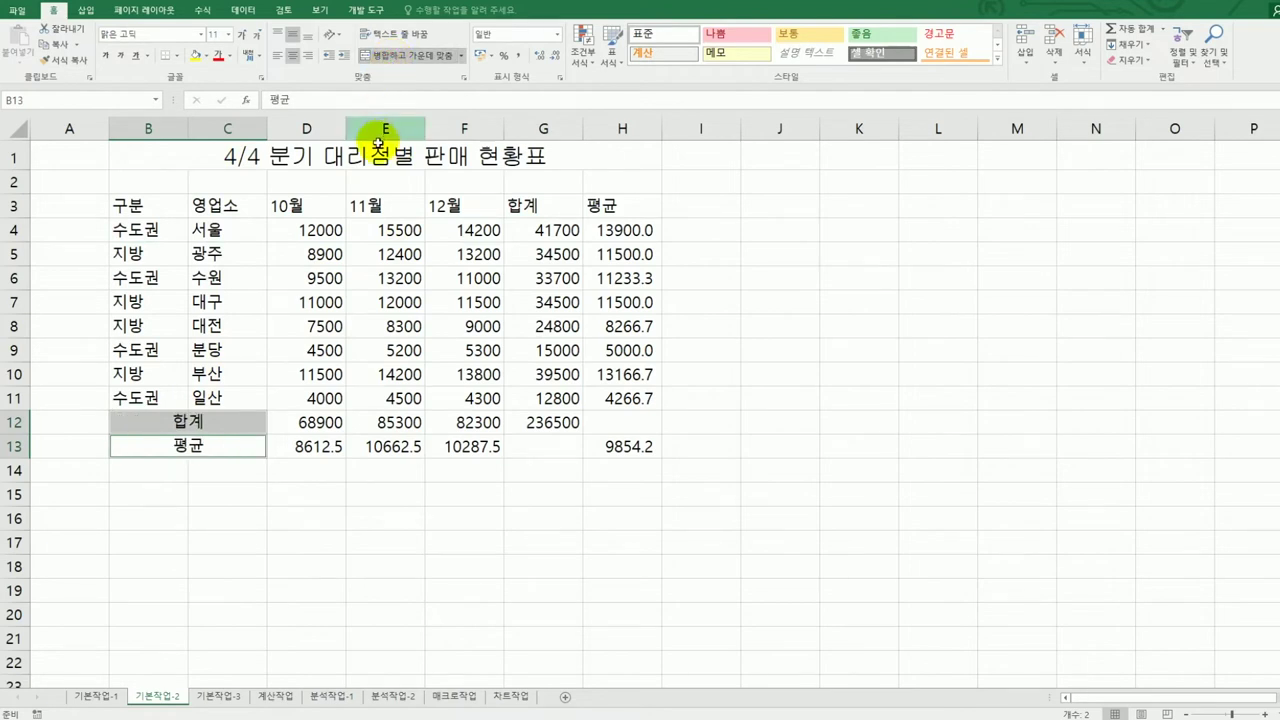
Step: Fill the header row B3:H3 with the standard orange color and center its text horizontally
left_click(150, 205)
left_click_drag(356, 205, 596, 210)
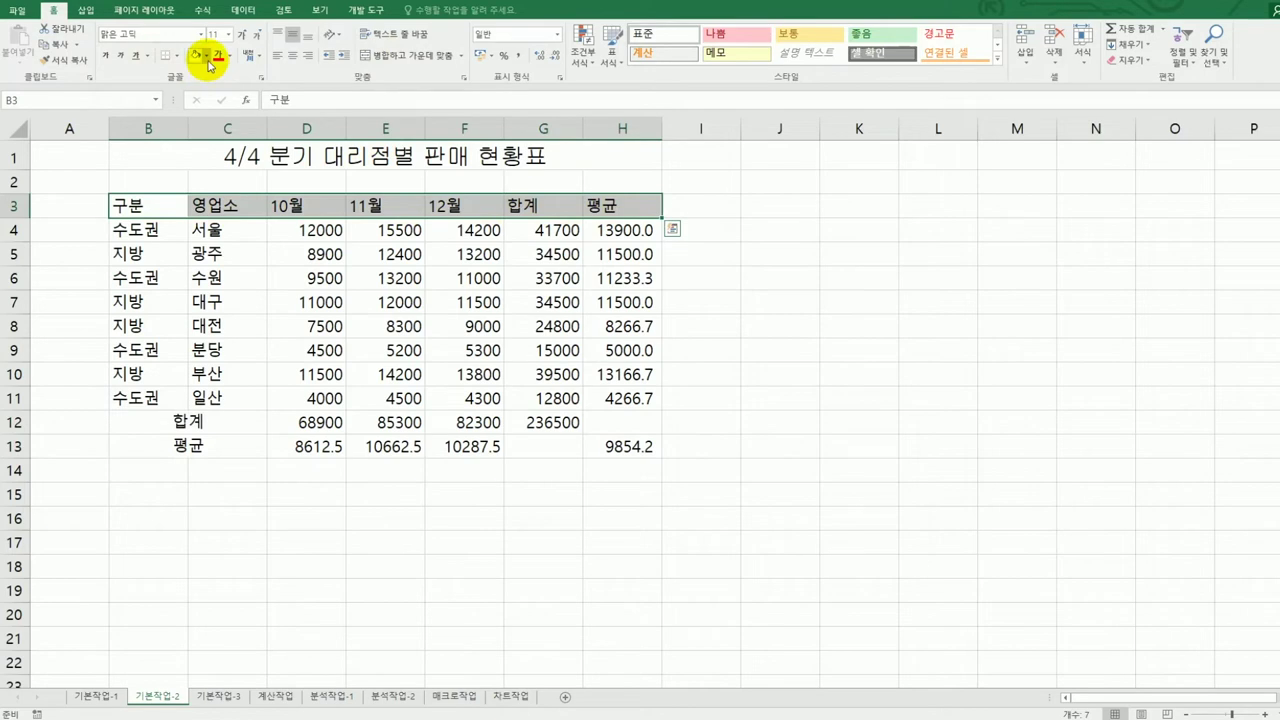
left_click(207, 57)
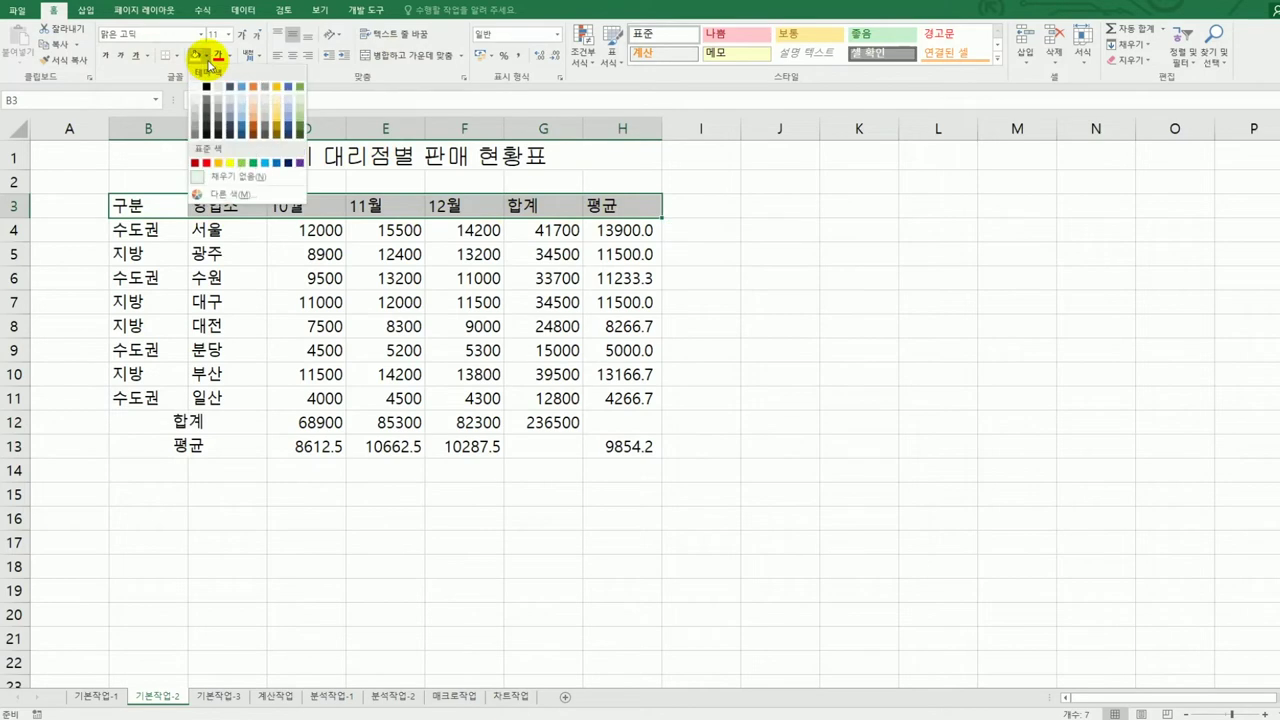
left_click(219, 165)
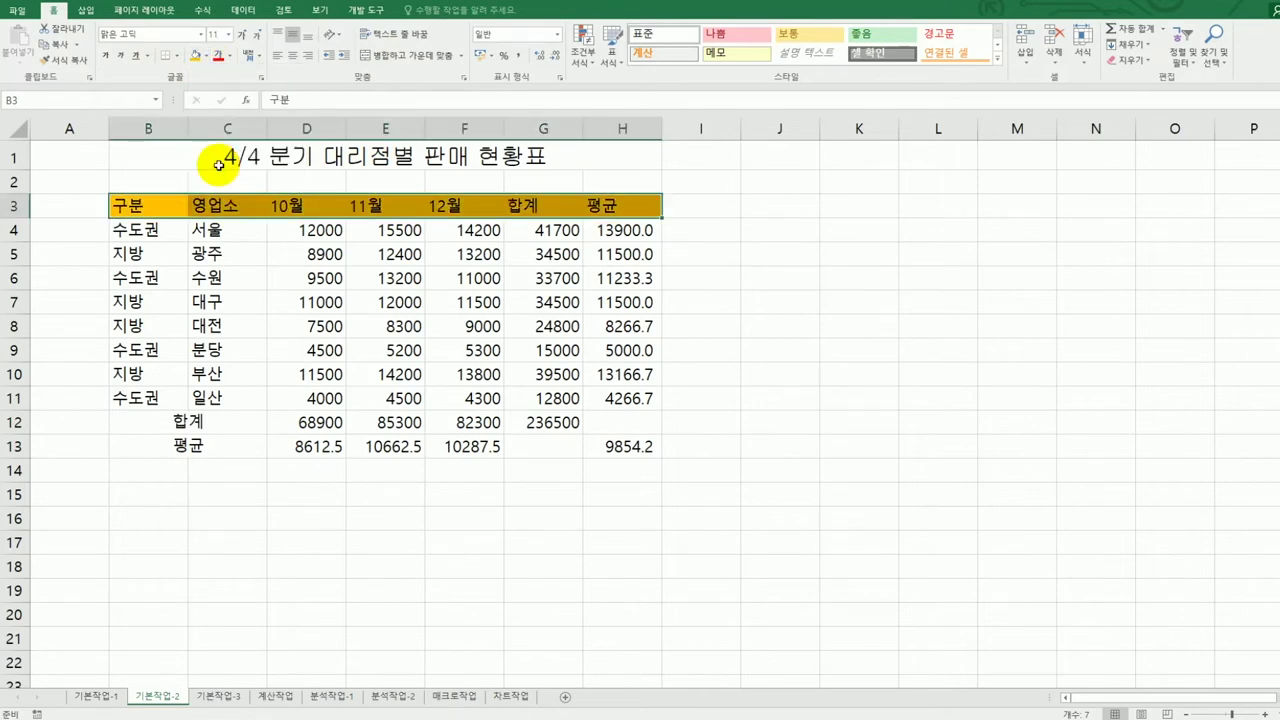
left_click(293, 58)
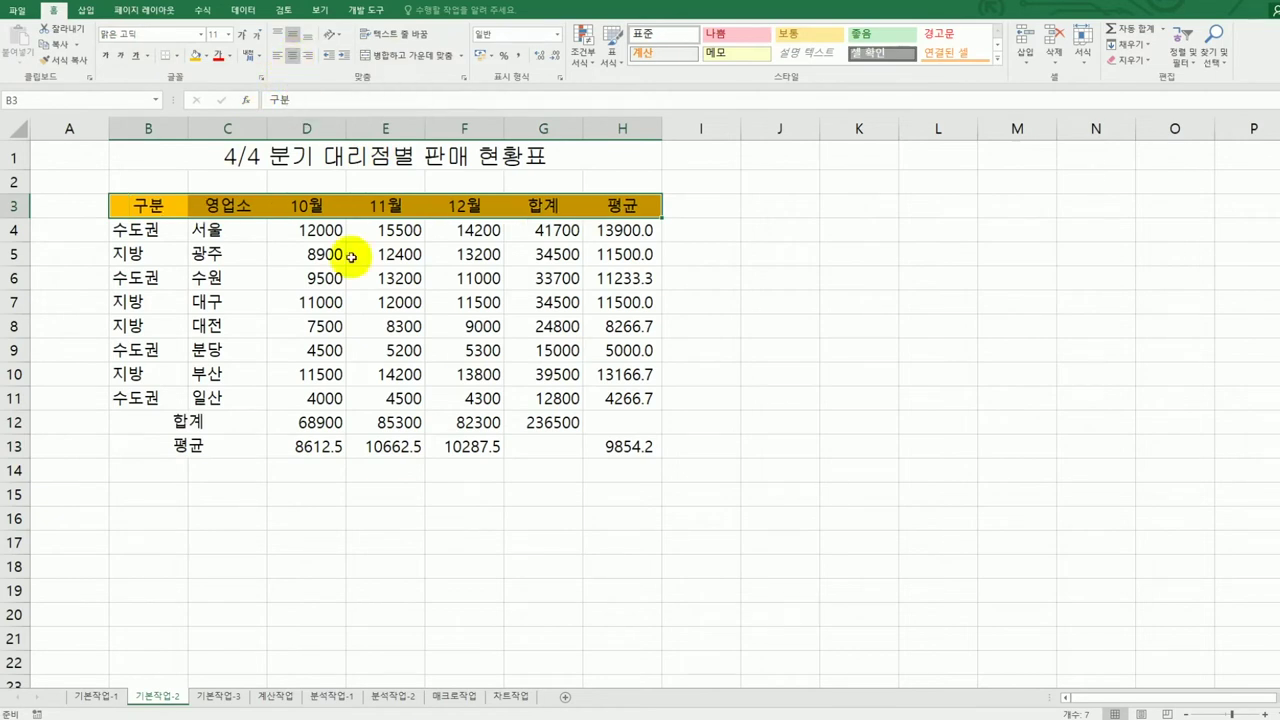
Step: Apply the comma style to the monthly and total figures in D4:G13
left_click(322, 230)
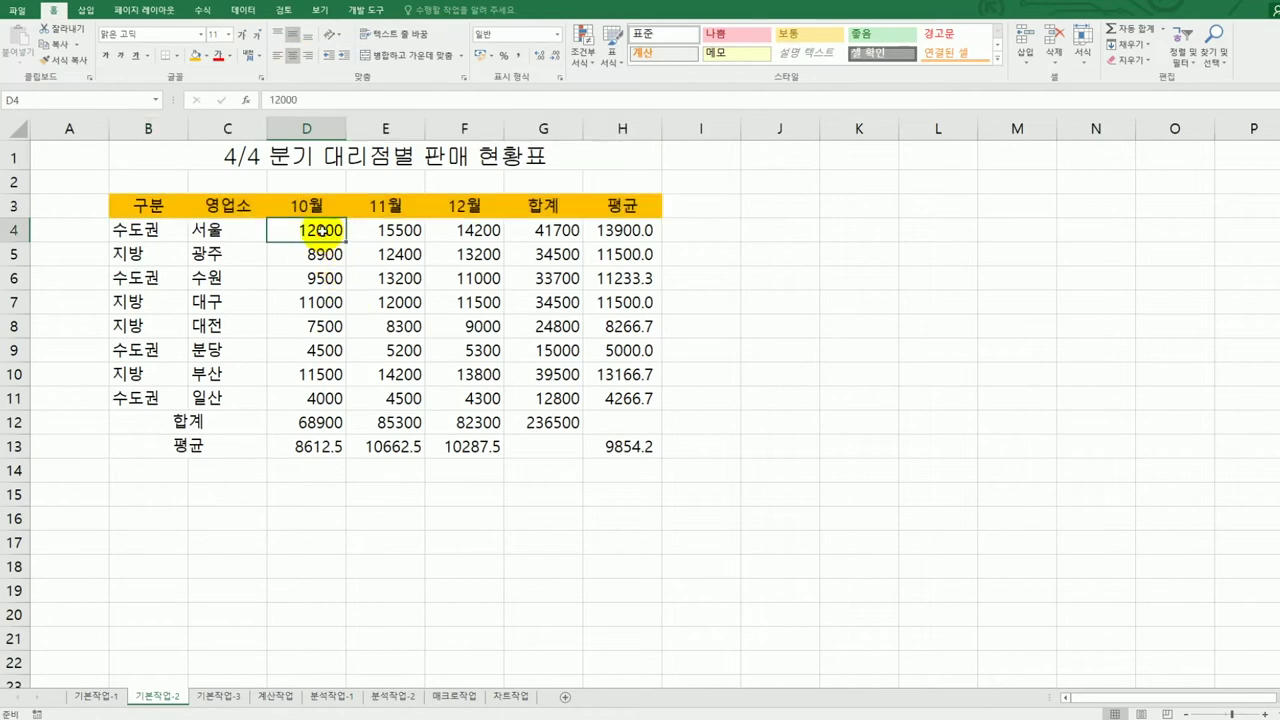
left_click_drag(322, 230, 527, 446)
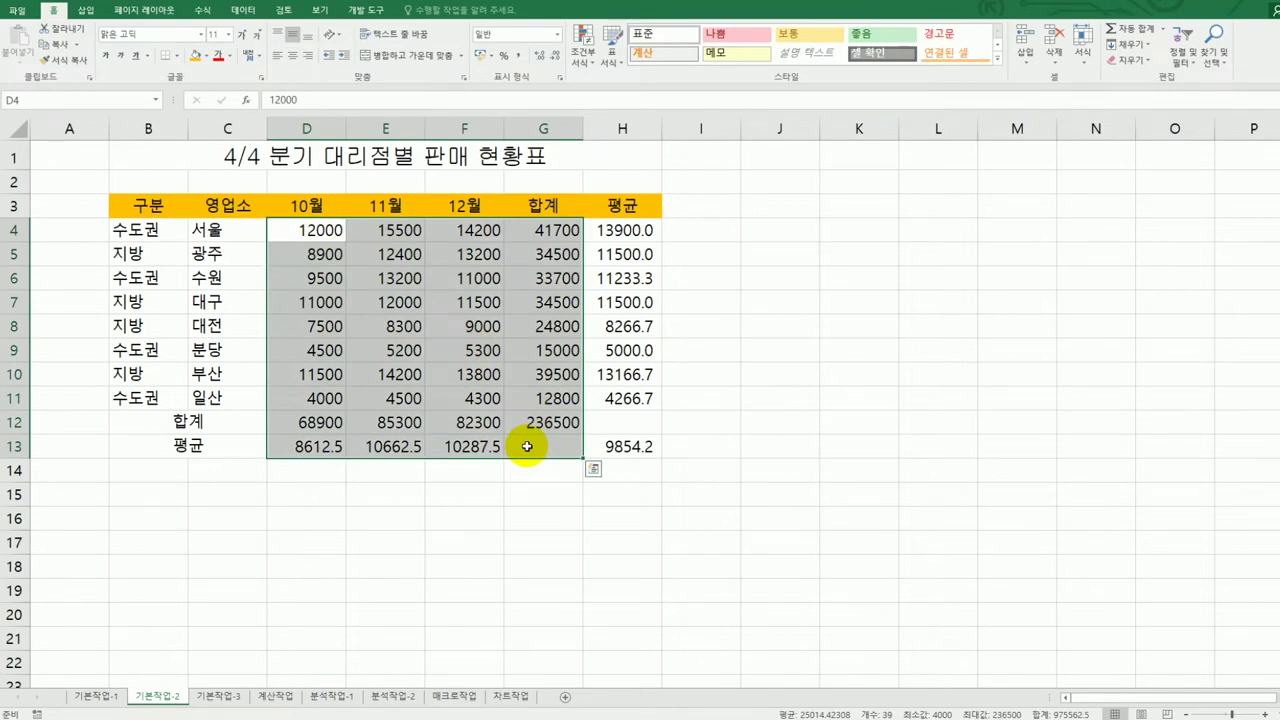
left_click(517, 57)
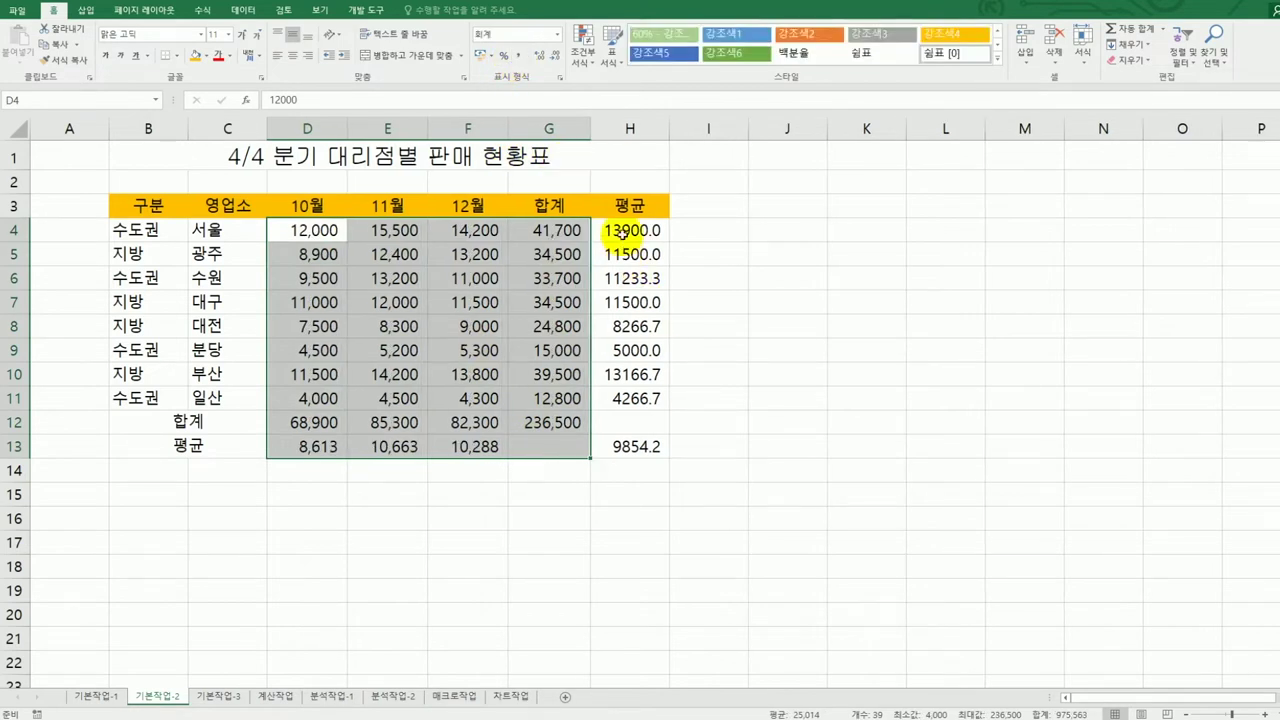
Step: Give the average values in H4:H13 a custom number format of #,##0 followed by the unit 원
left_click(622, 232)
left_click_drag(631, 308, 634, 446)
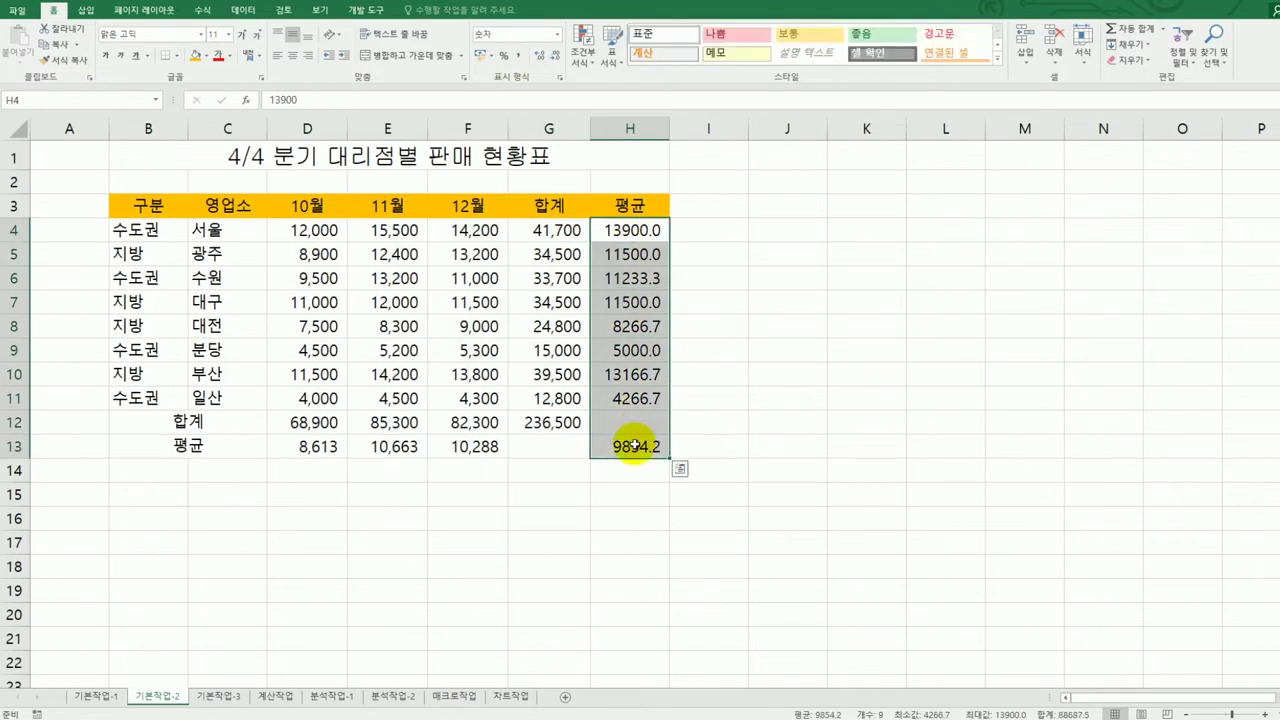
right_click(634, 277)
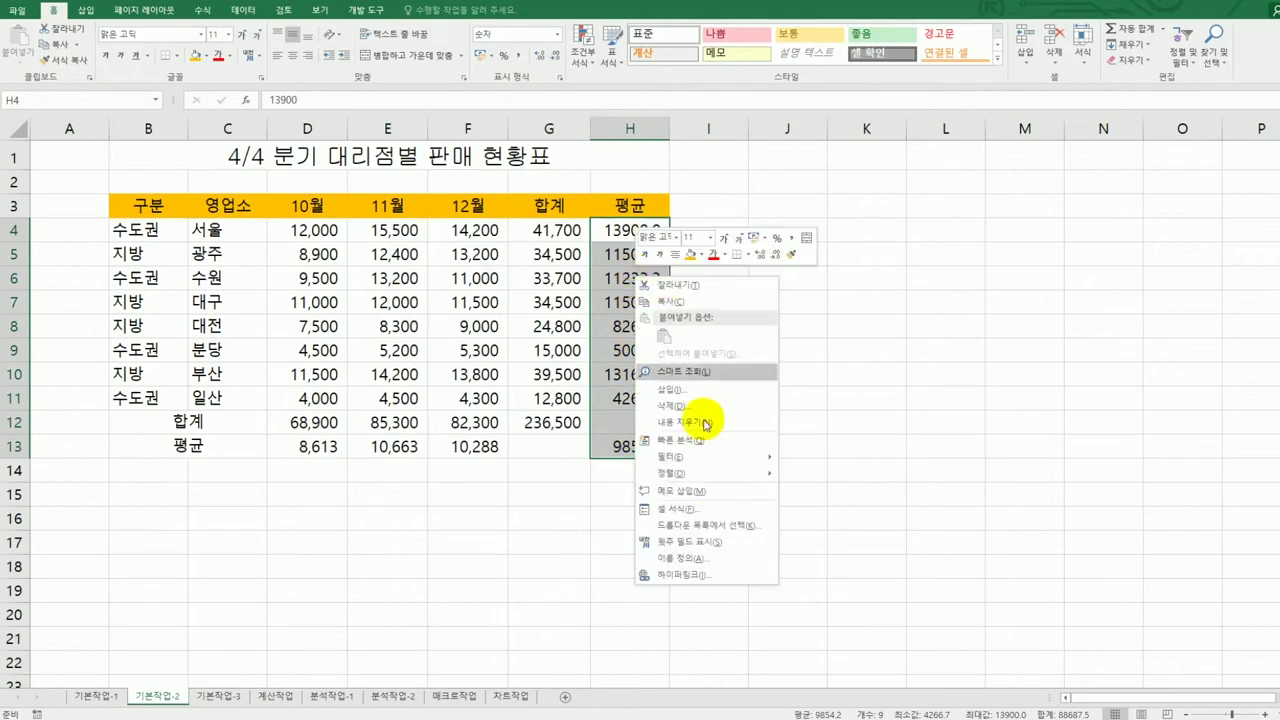
left_click(708, 509)
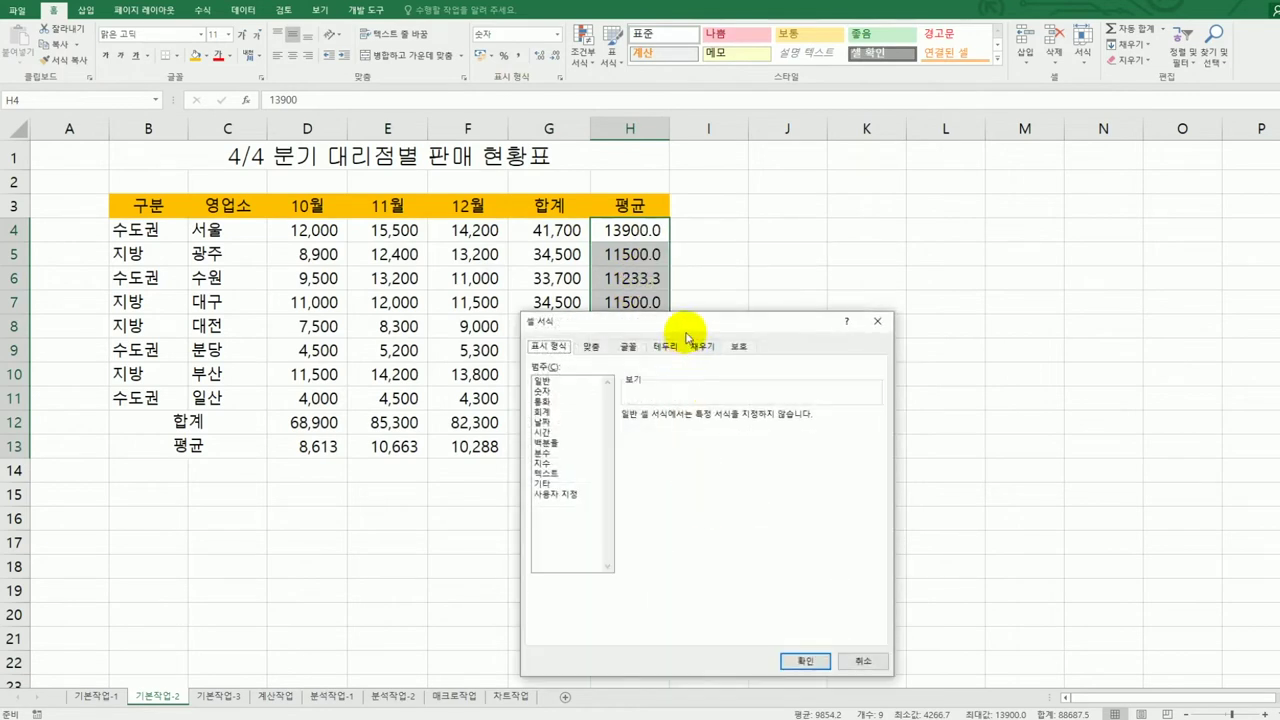
left_click_drag(686, 334, 821, 253)
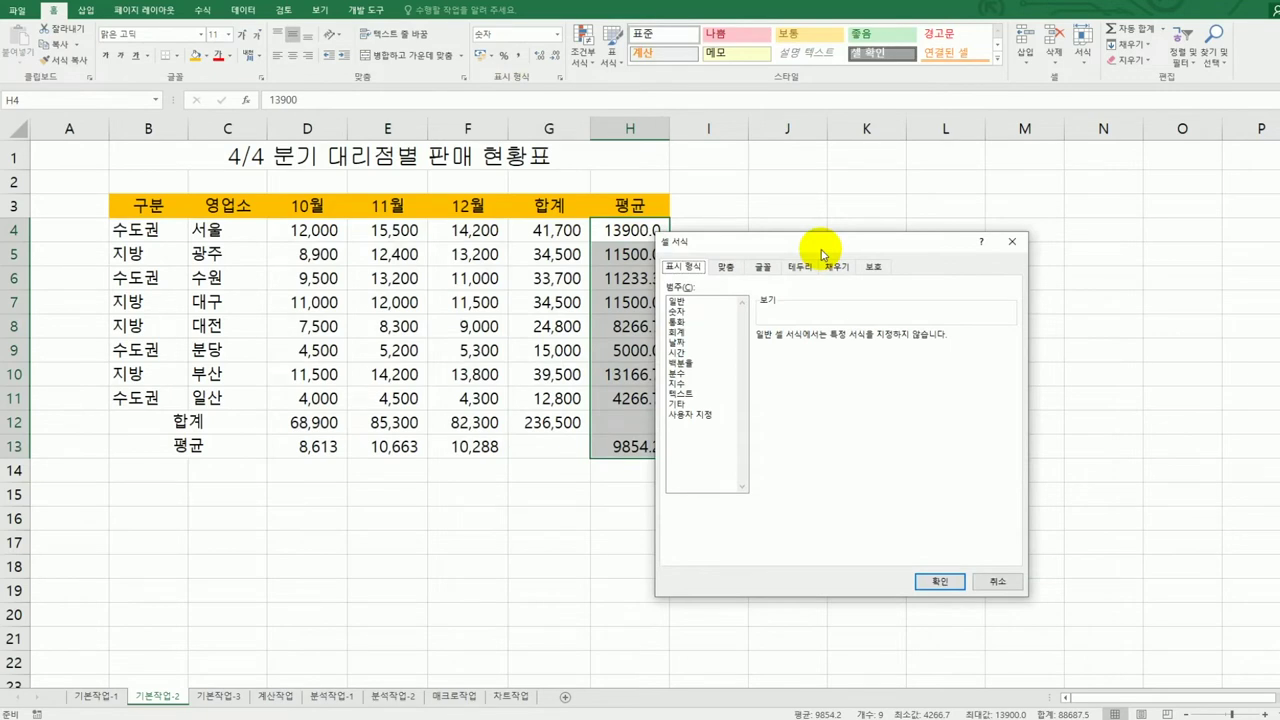
left_click_drag(821, 253, 894, 225)
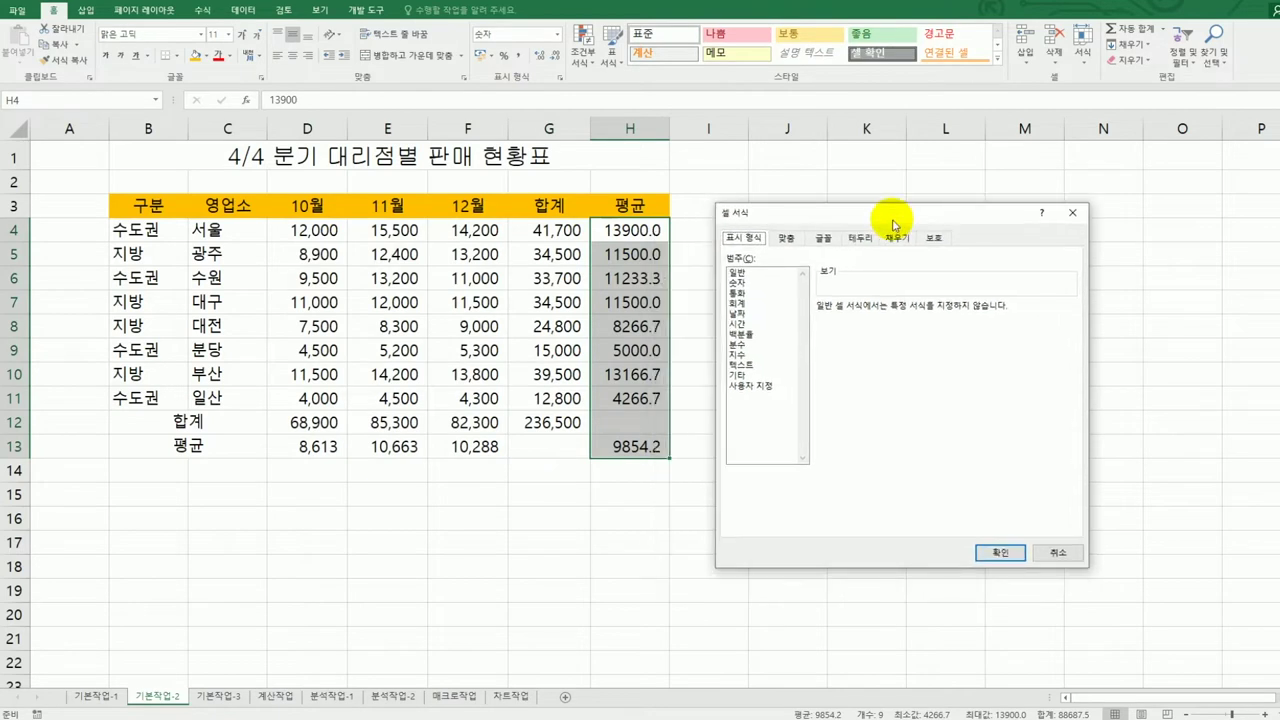
left_click(750, 385)
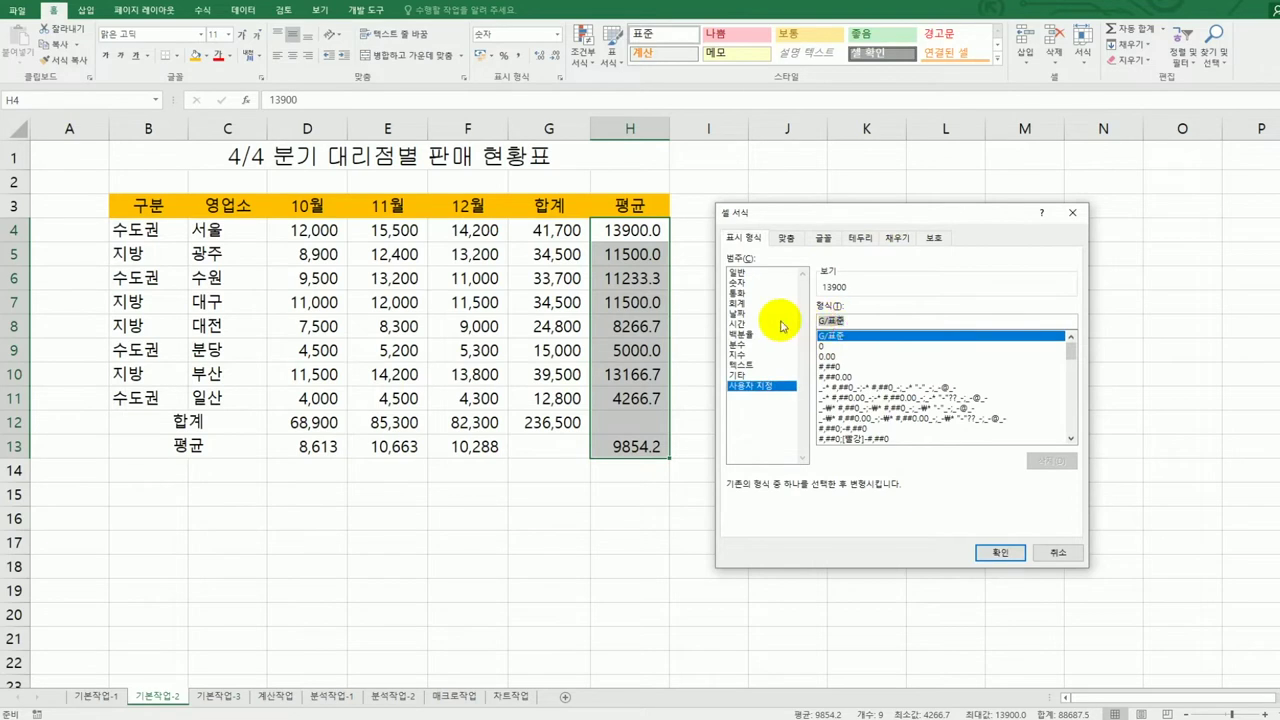
type("#")
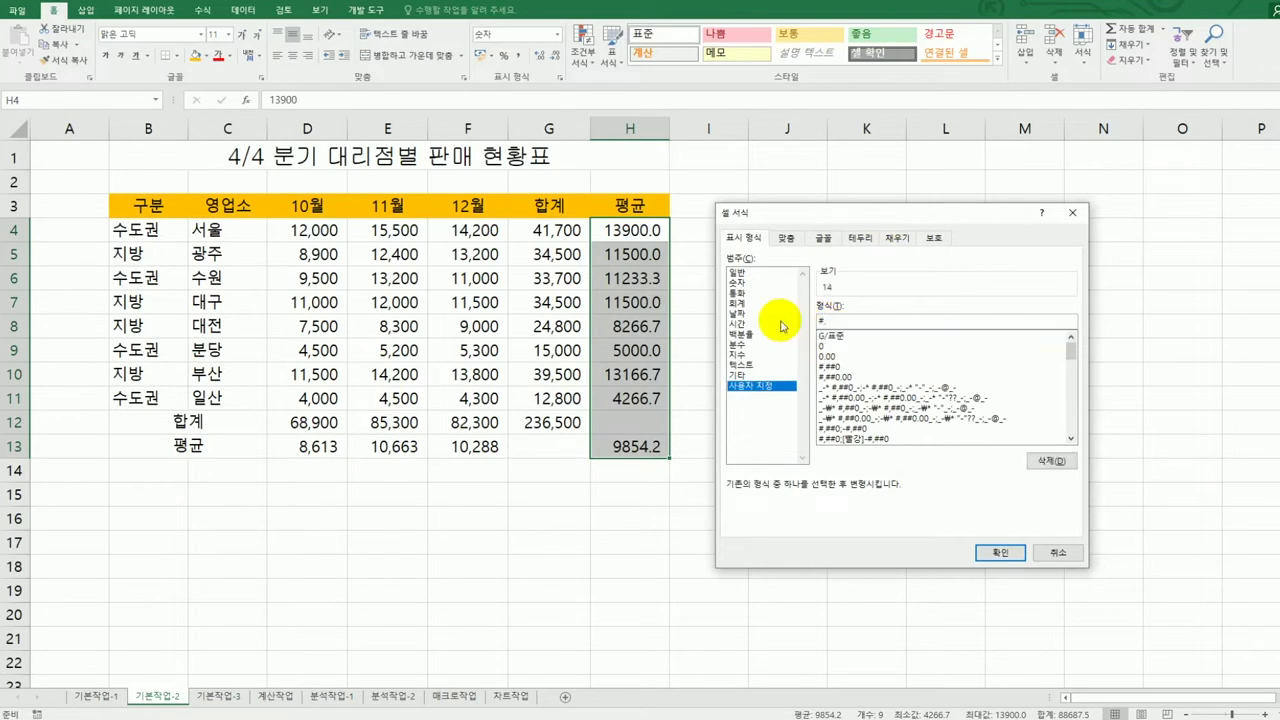
type(",##0")
type("d")
key("BackSpace")
key("BackSpace")
key("BackSpace")
type("원")
left_click(977, 551)
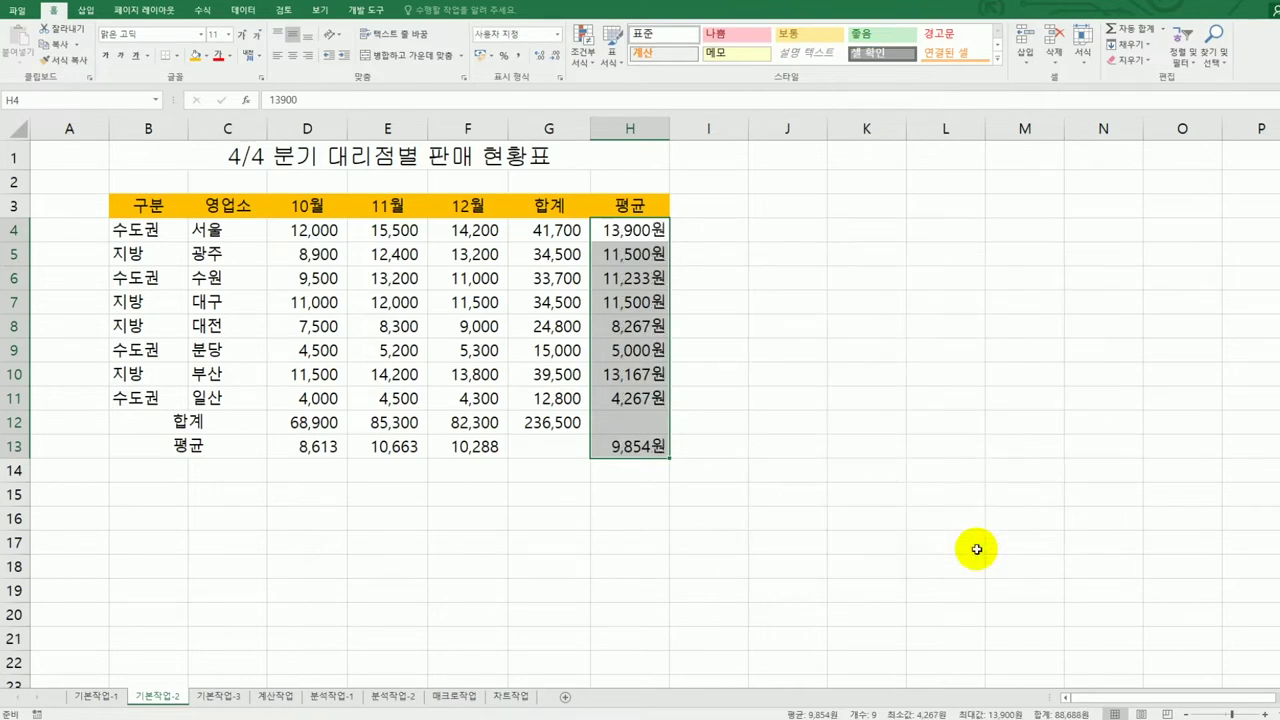
Step: Insert a comment on cell H11 and replace its default text with "최저 판매 영업소"
left_click(638, 398)
right_click(638, 398)
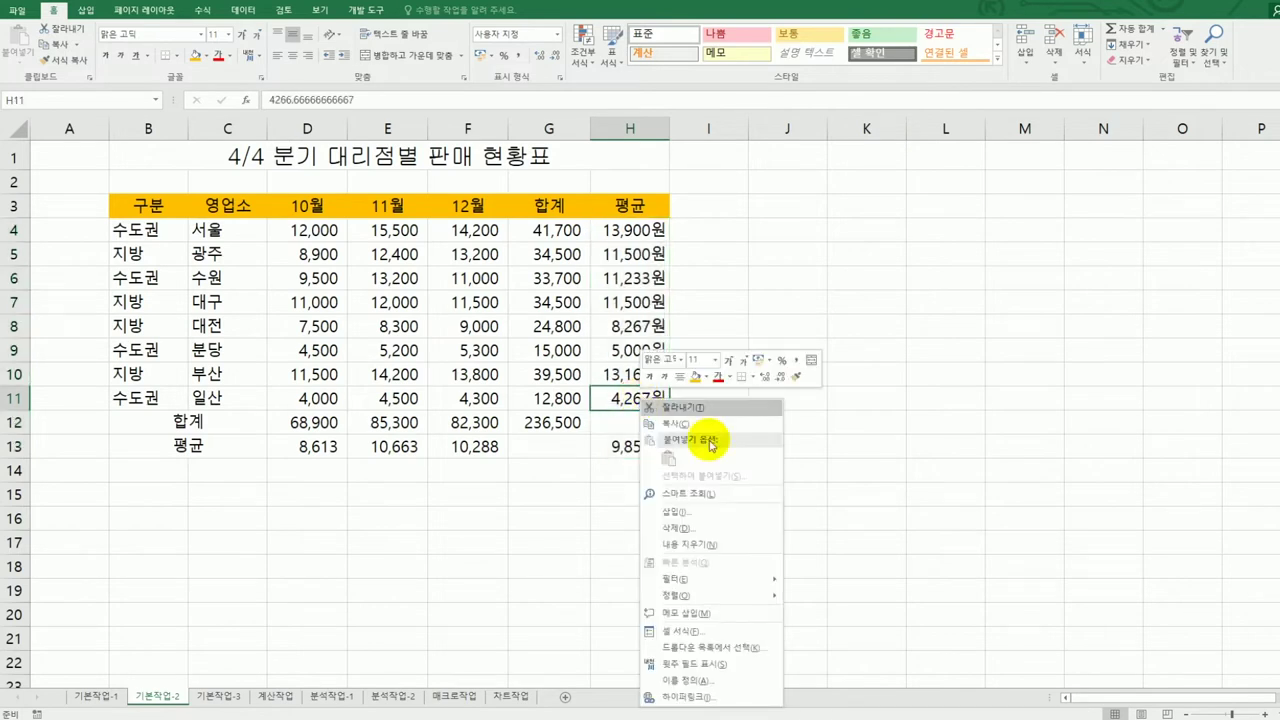
left_click(738, 611)
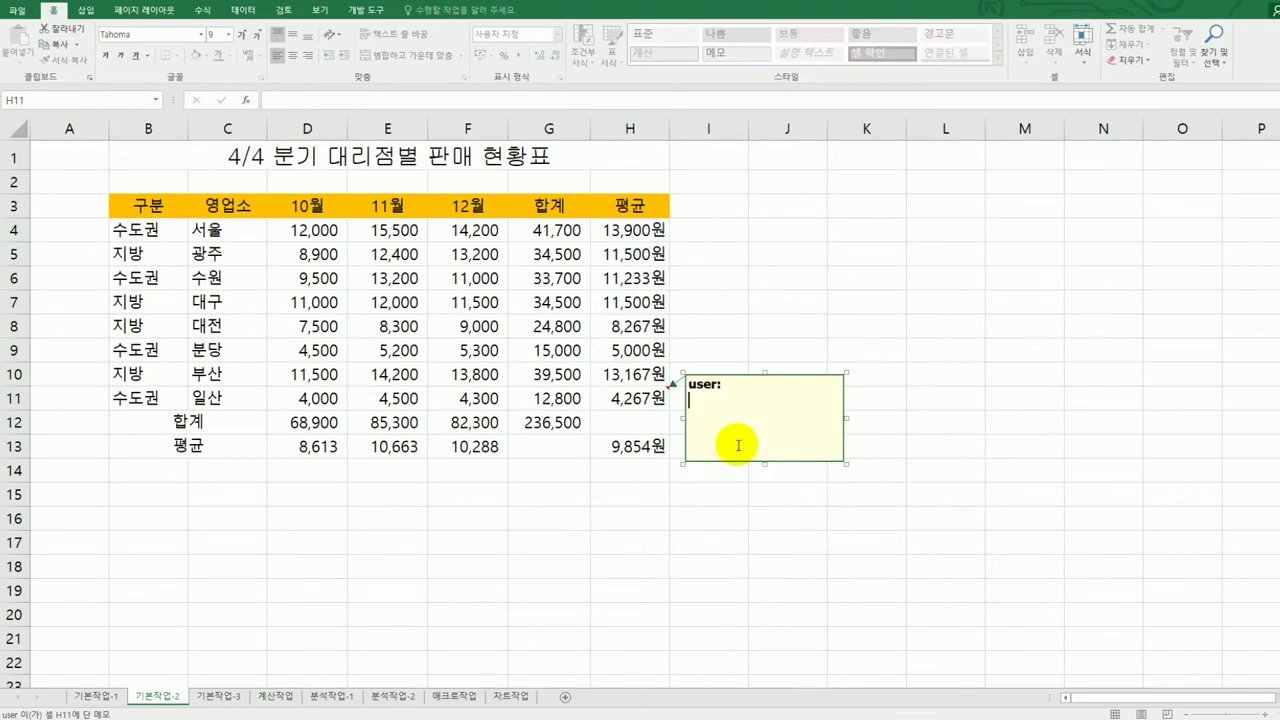
key("ctrl+a")
type("최저 파")
type("매 영업")
type("소")
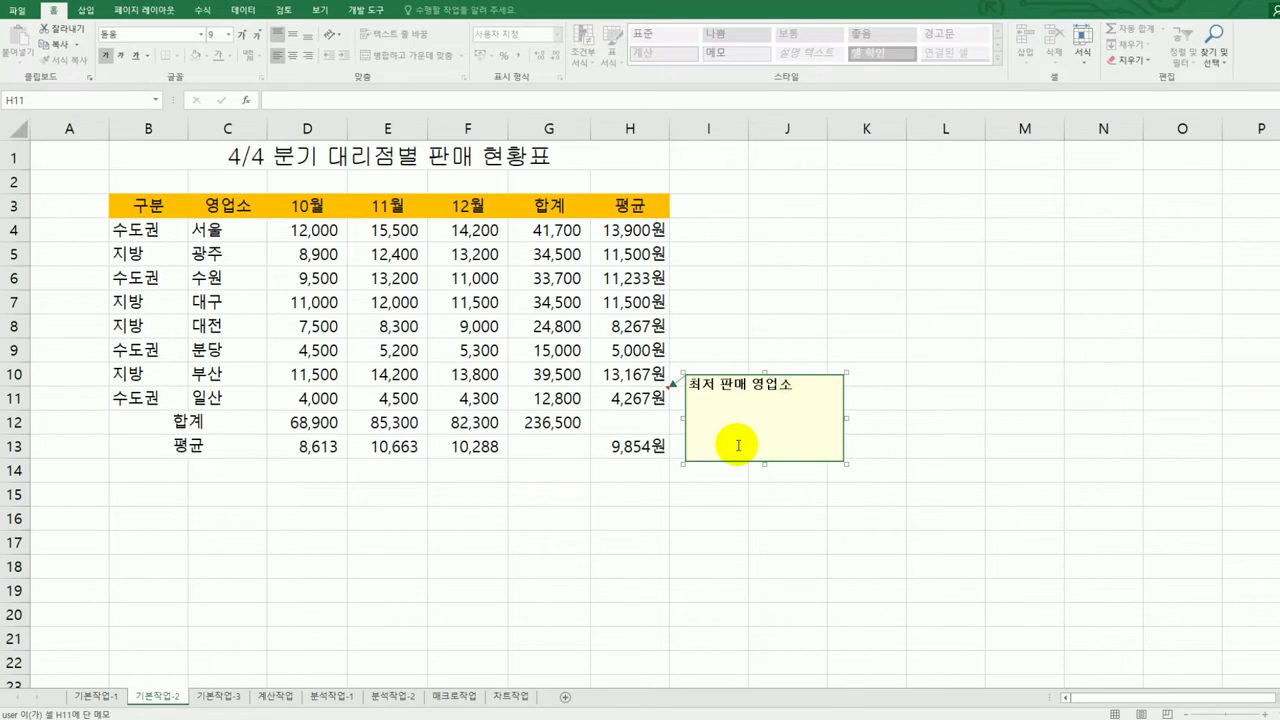
left_click(643, 398)
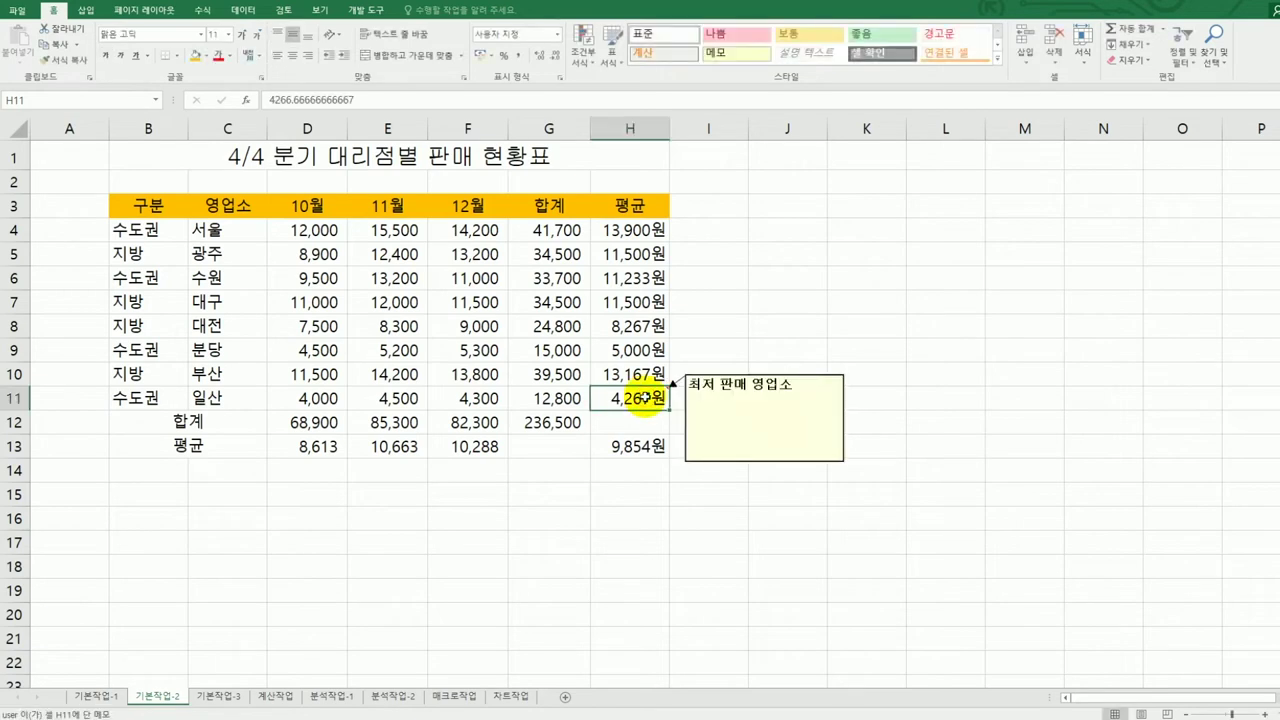
Step: Set the comment on H11 to stay permanently displayed
right_click(643, 398)
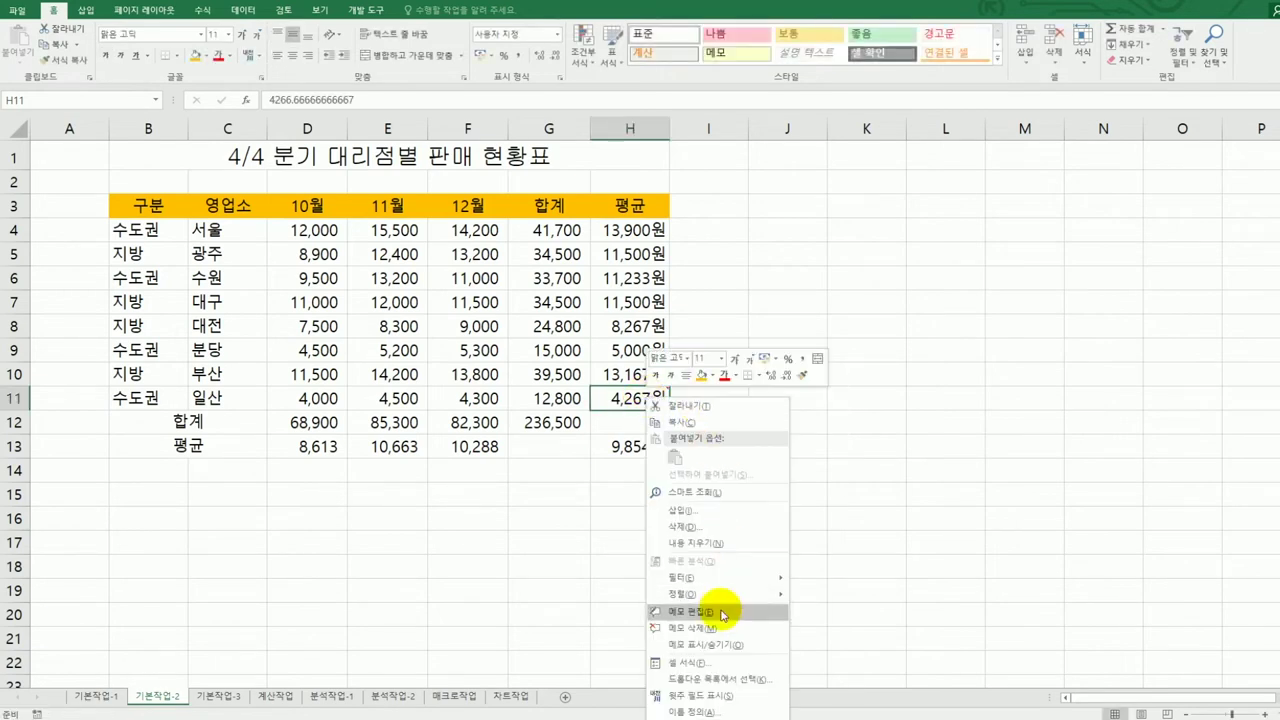
left_click(731, 644)
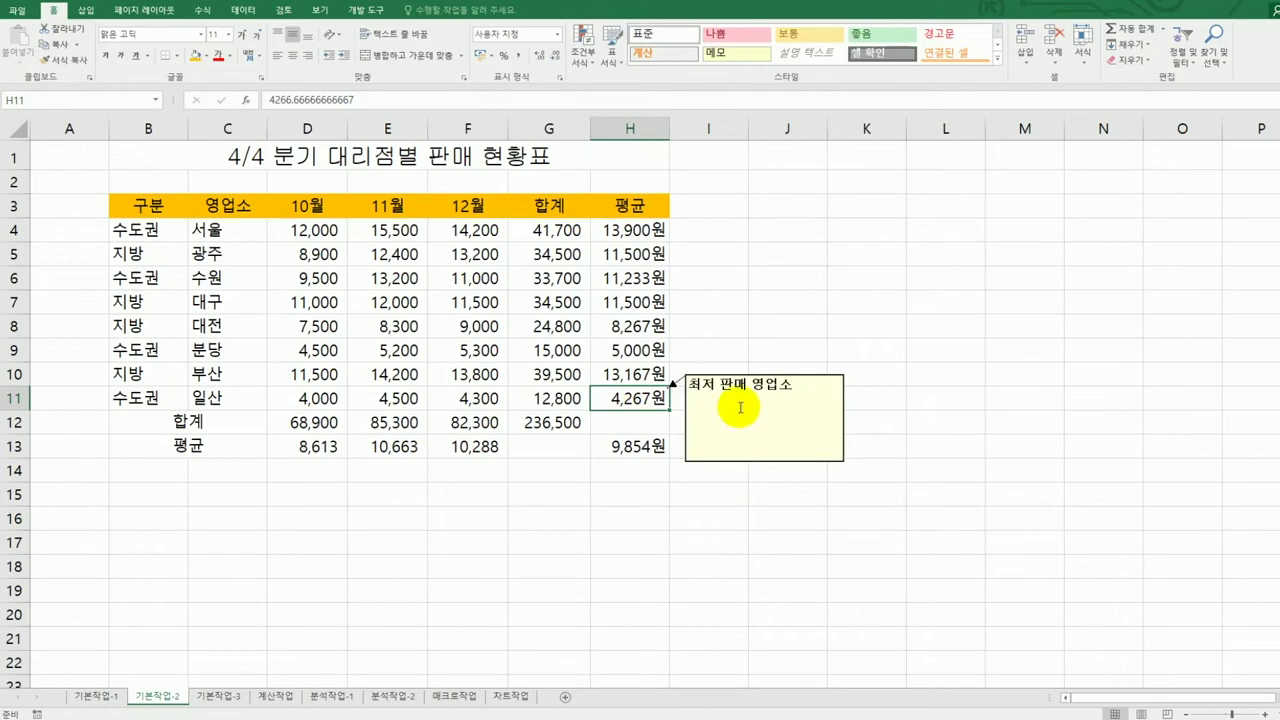
Step: Format the comment on H11 so its box sizes automatically to fit the text
left_click(743, 375)
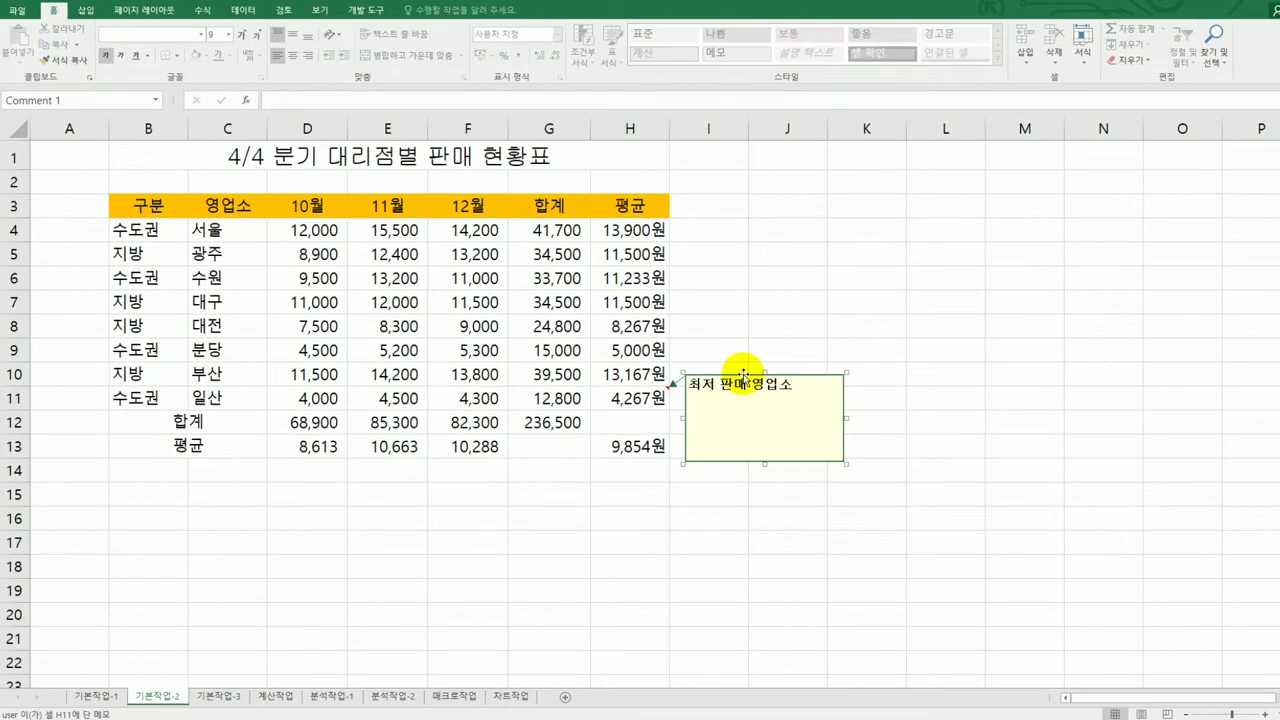
right_click(743, 375)
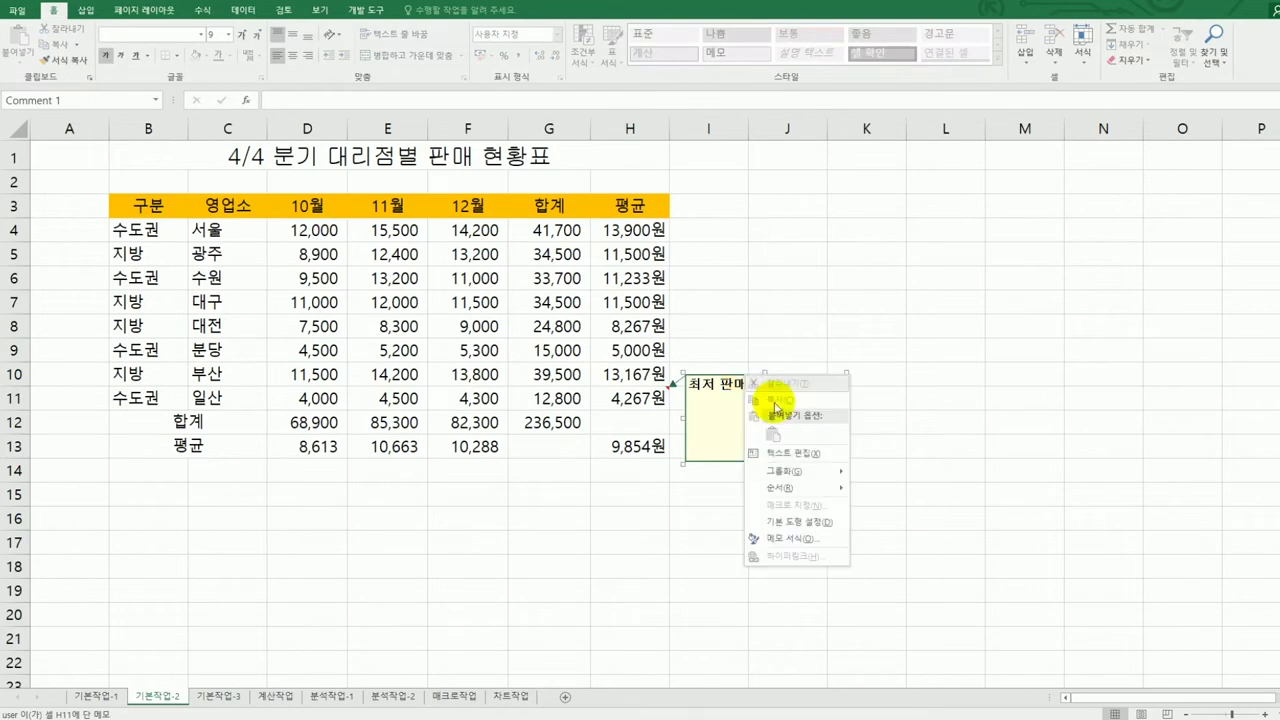
left_click(808, 549)
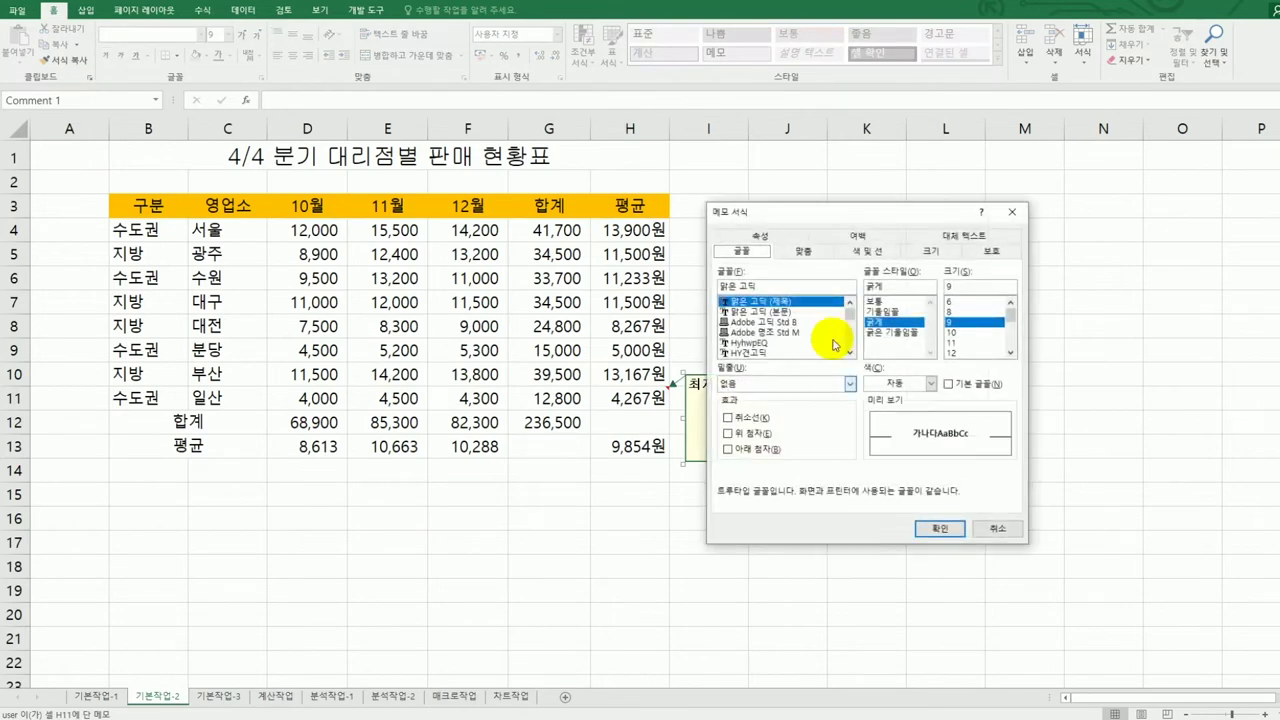
left_click(808, 252)
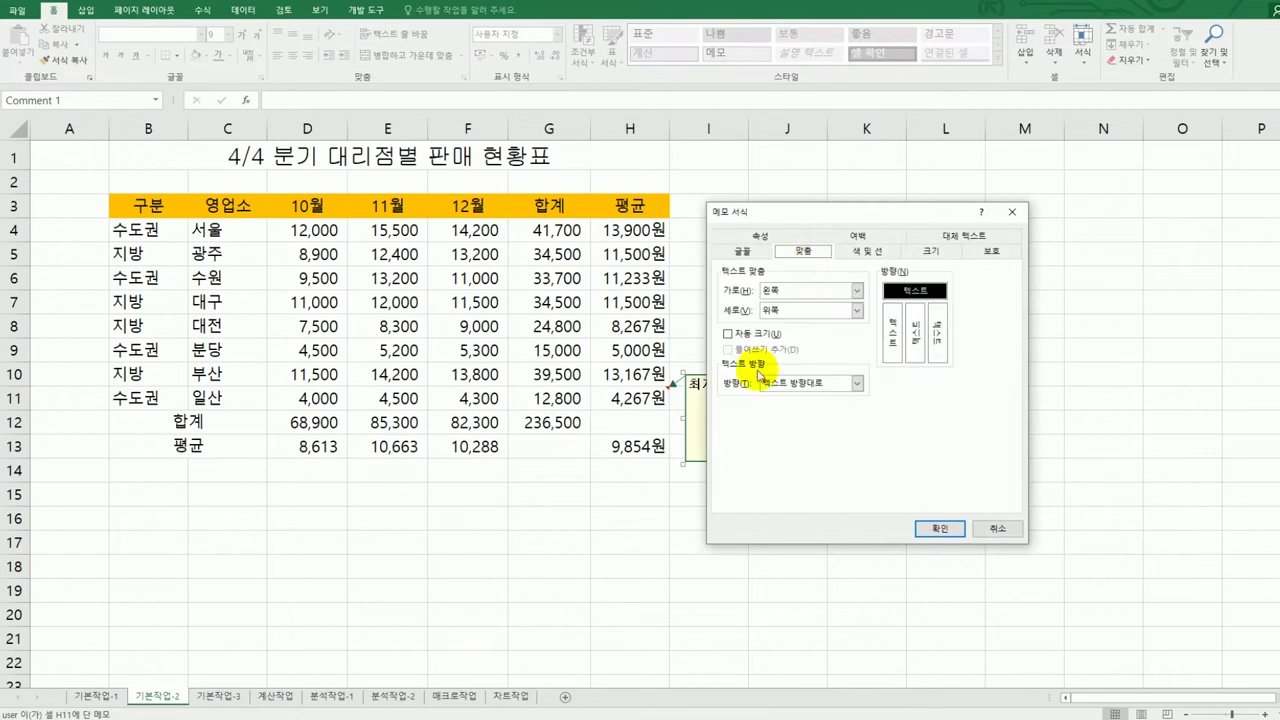
left_click(728, 334)
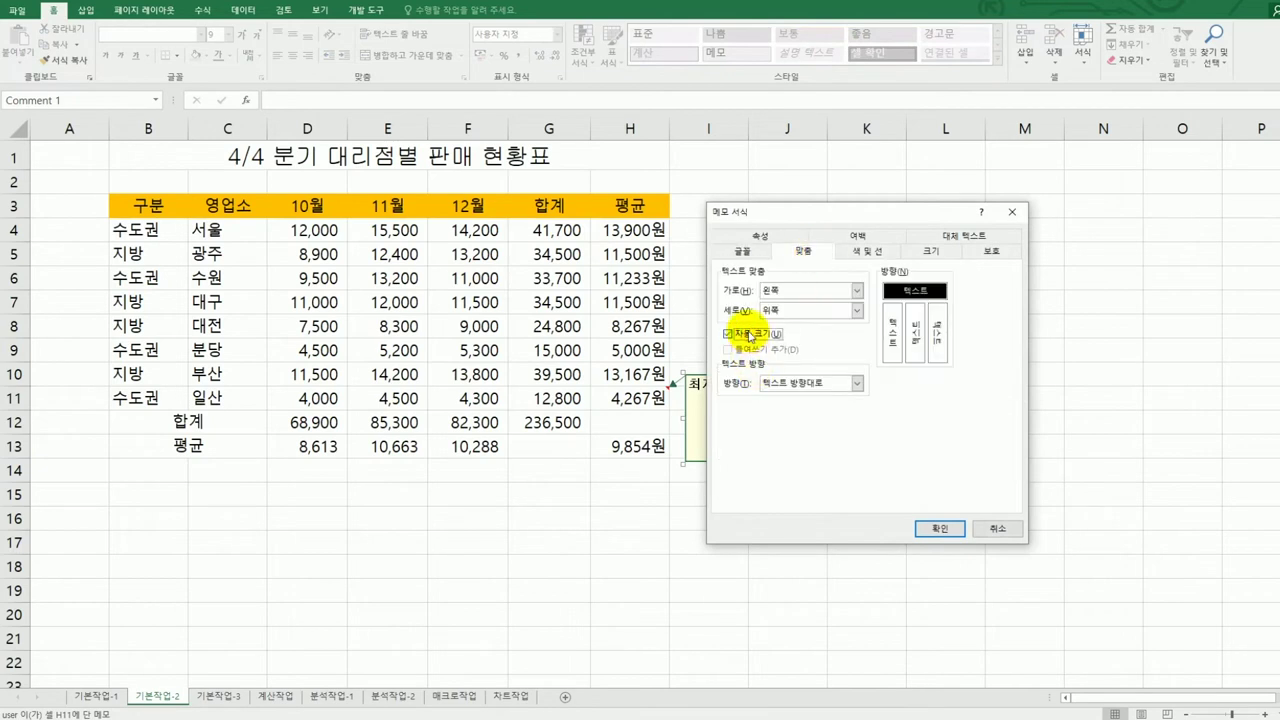
left_click(922, 528)
left_click(918, 536)
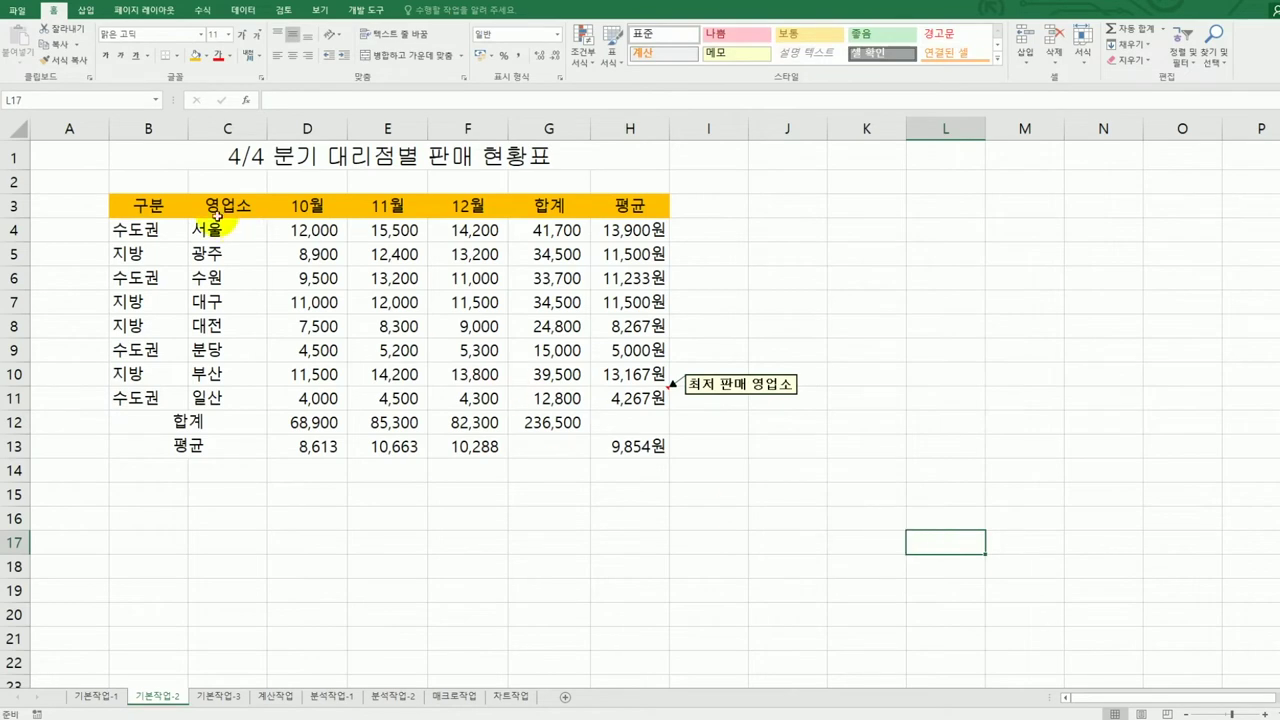
Step: Apply all borders and a thick outside border to the table range B3:H13
left_click(143, 214)
left_click_drag(143, 214, 616, 449)
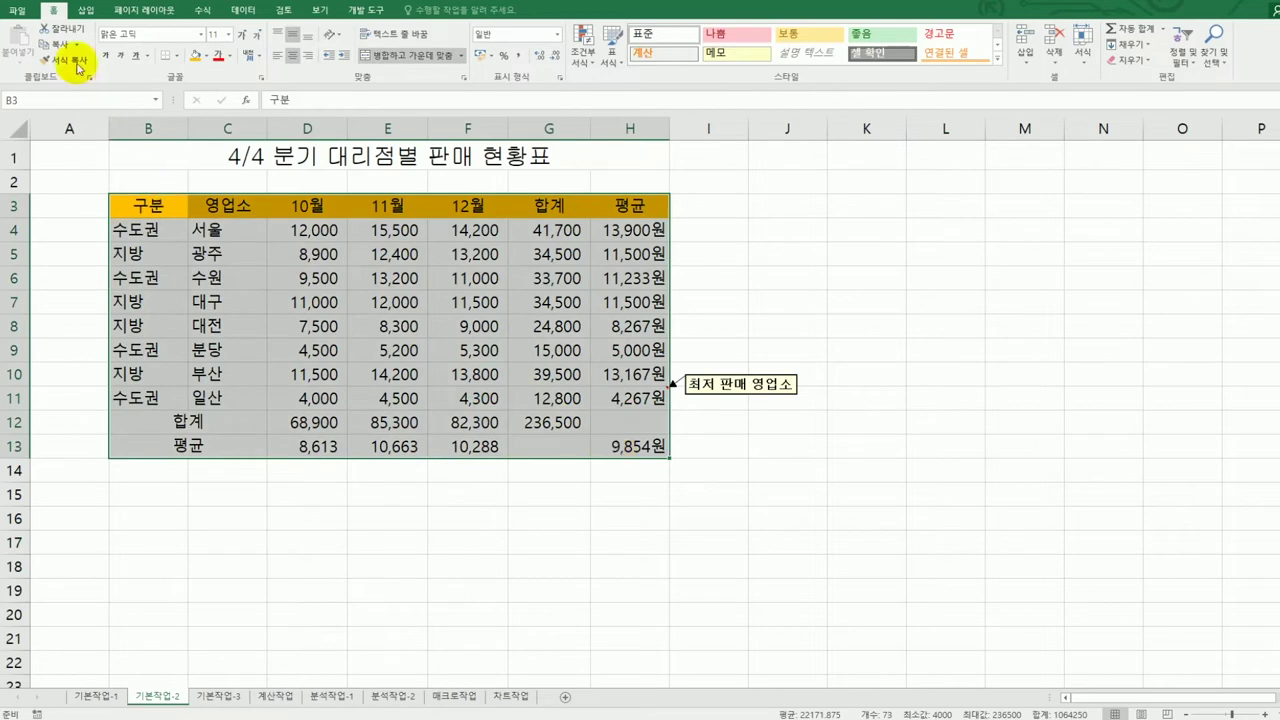
left_click(177, 56)
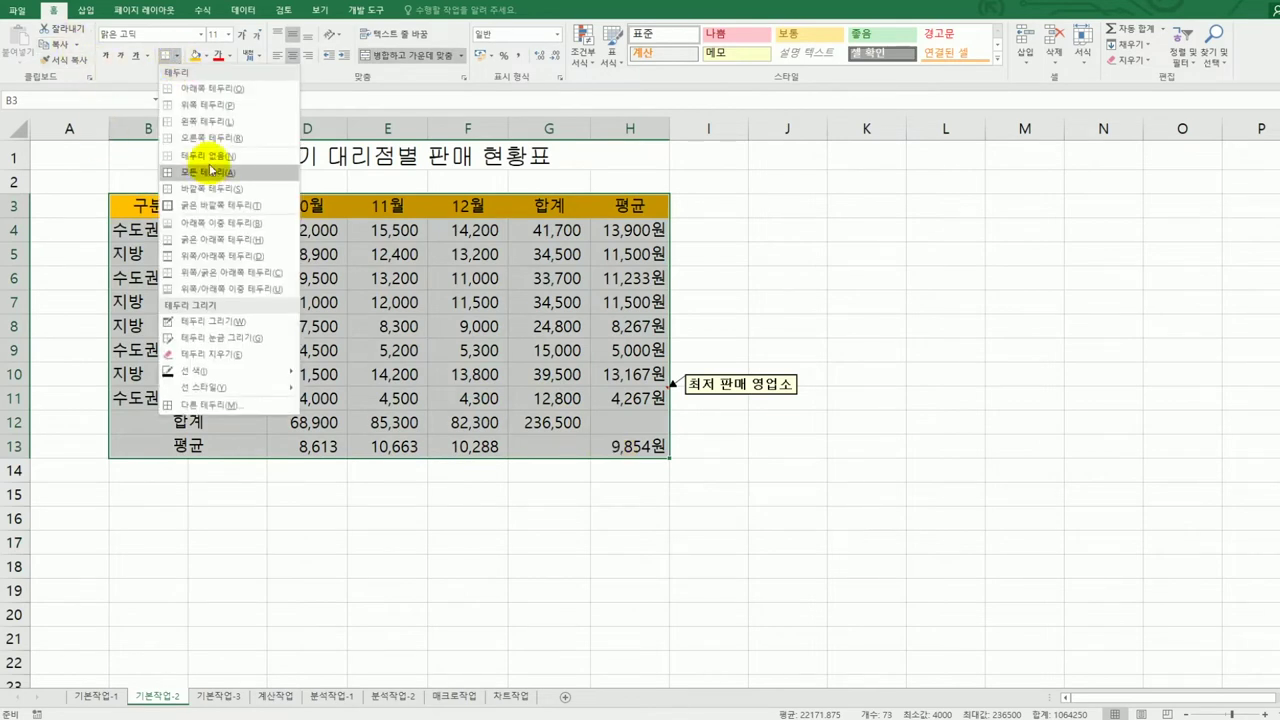
left_click(210, 168)
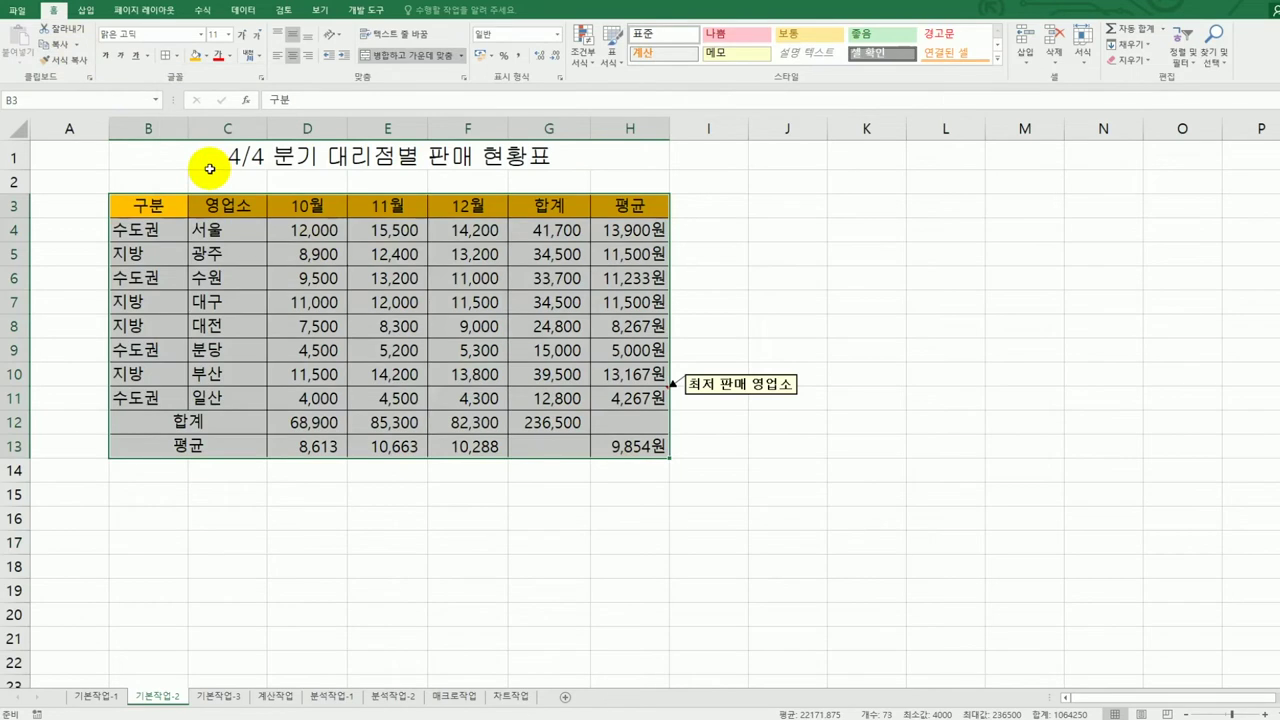
left_click(177, 56)
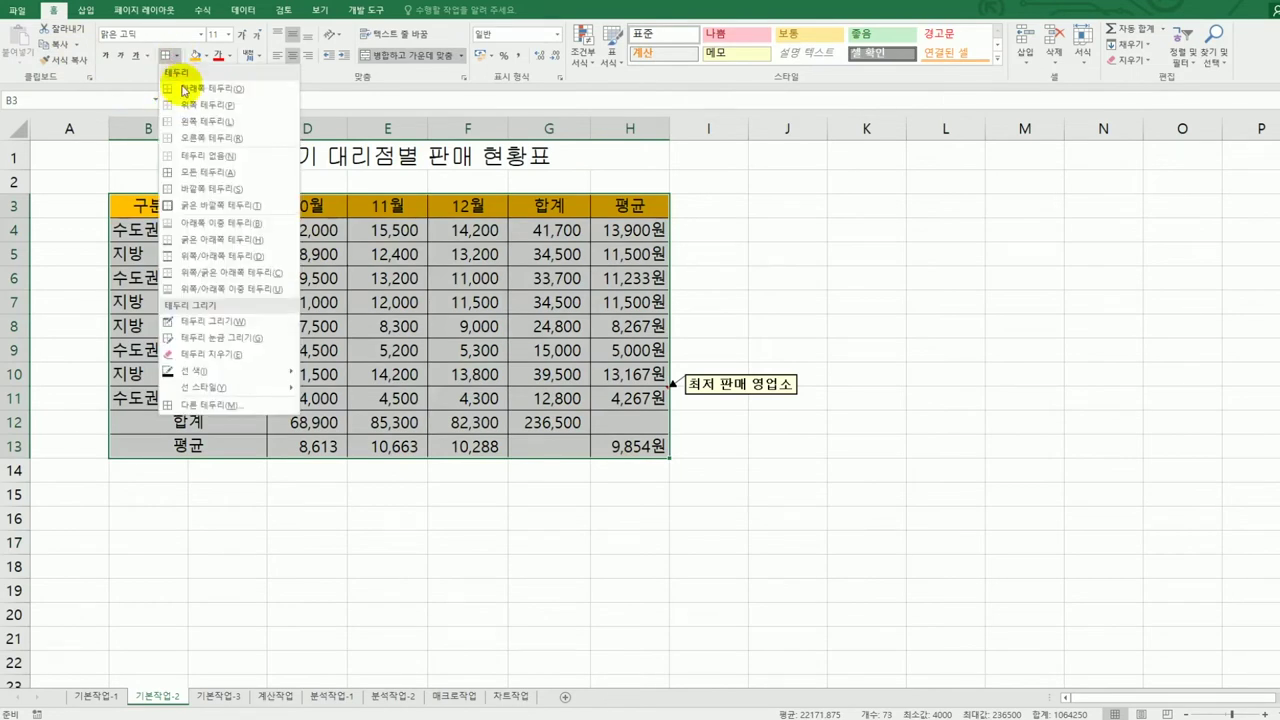
left_click(216, 207)
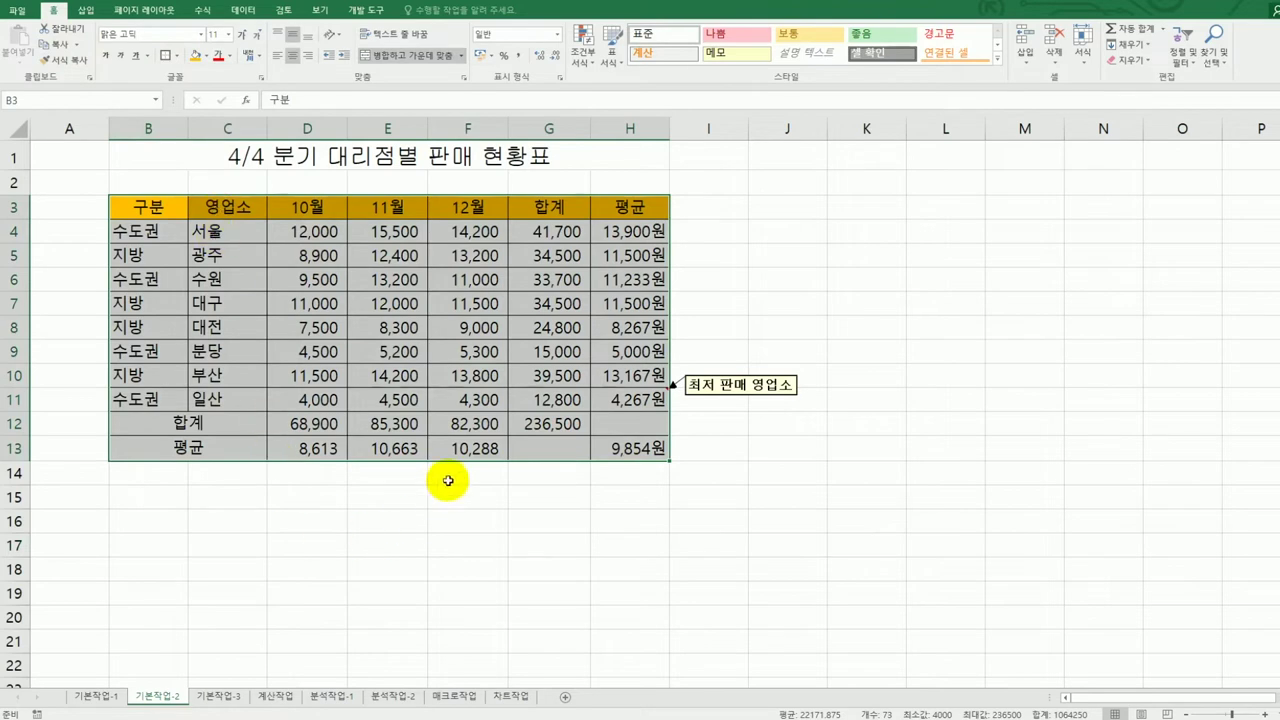
Step: Add both diagonal borders to the empty cells G13 and H12 so each is crossed with an X
left_click(540, 455)
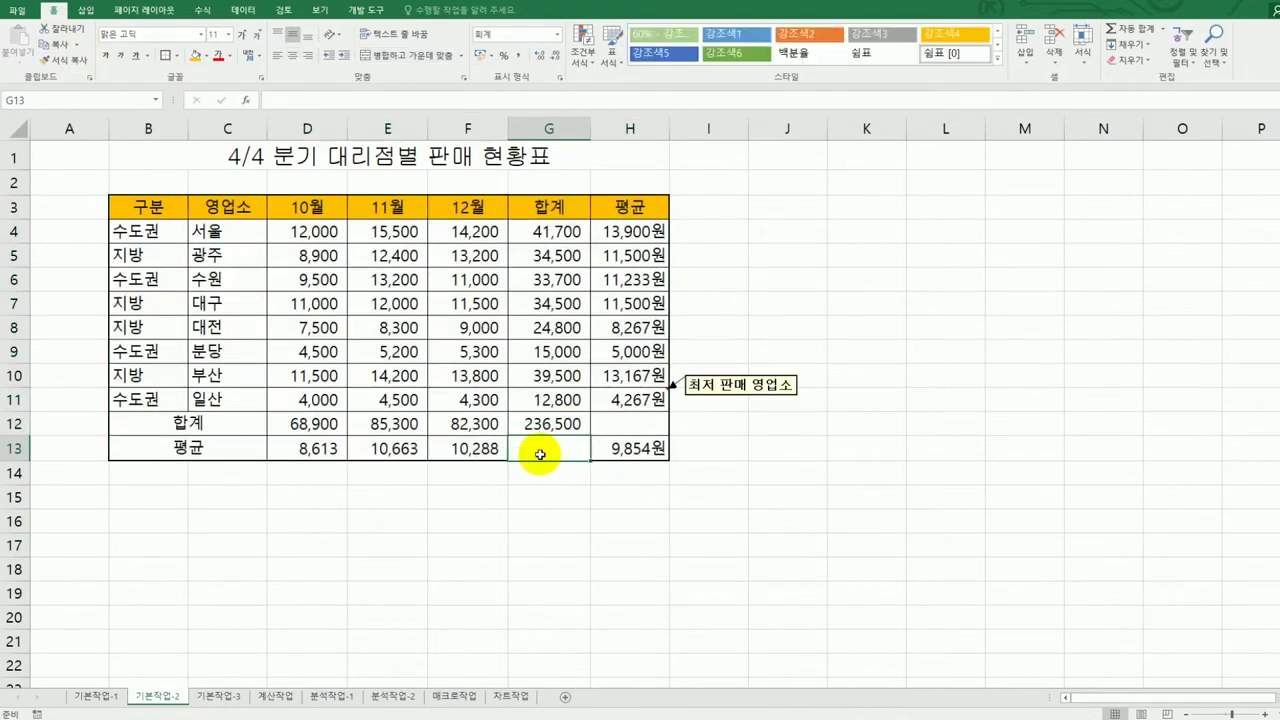
left_click(609, 430, "ctrl")
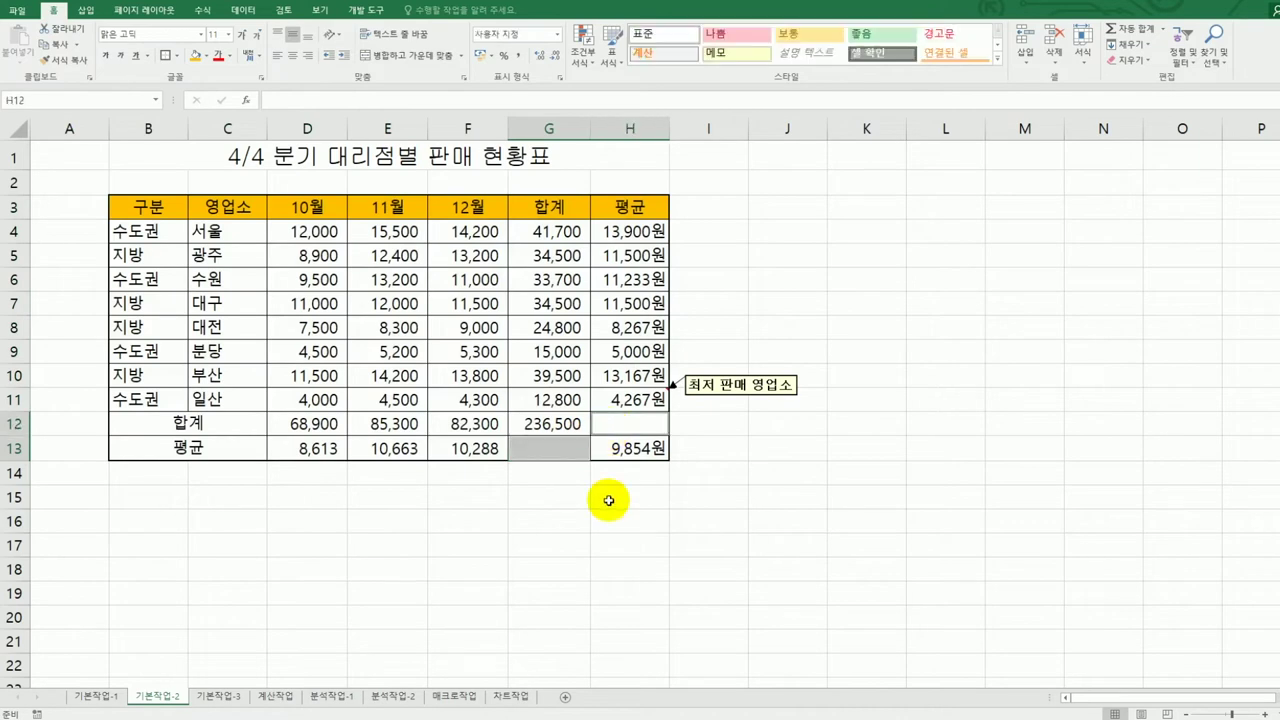
right_click(608, 429)
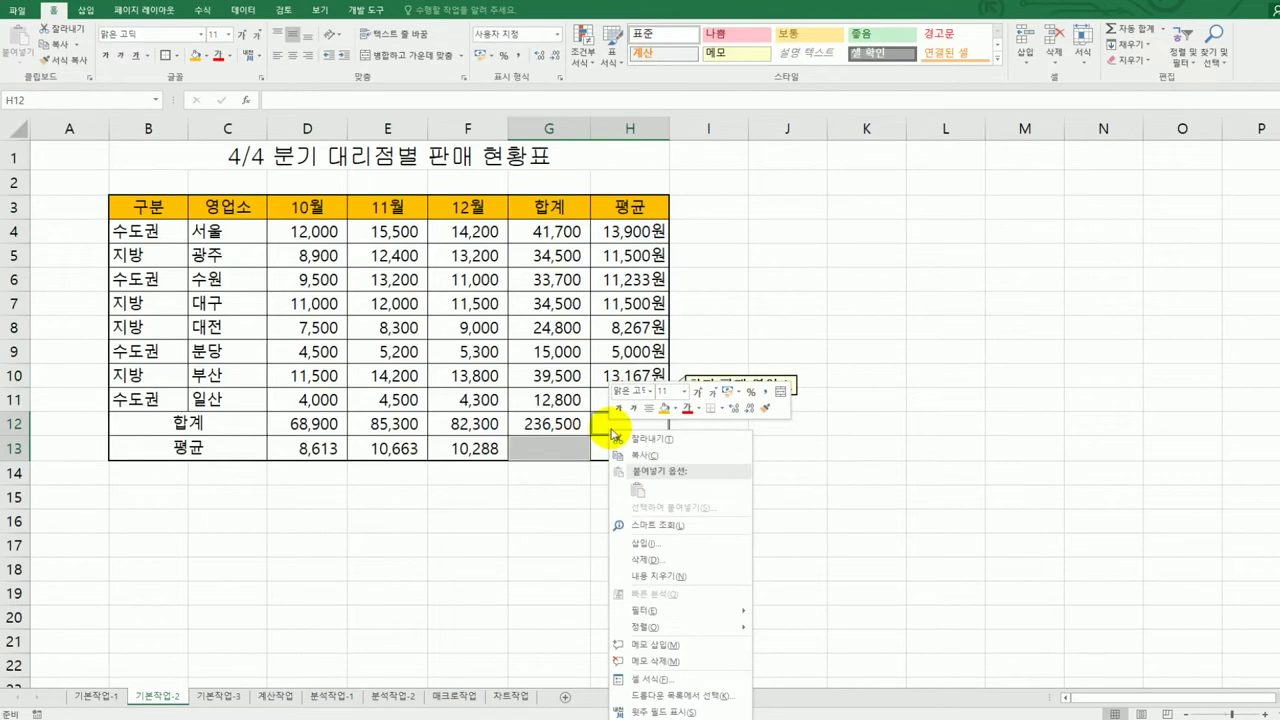
left_click(700, 672)
left_click_drag(697, 492, 946, 235)
left_click(905, 258)
left_click(879, 445)
left_click(1030, 446)
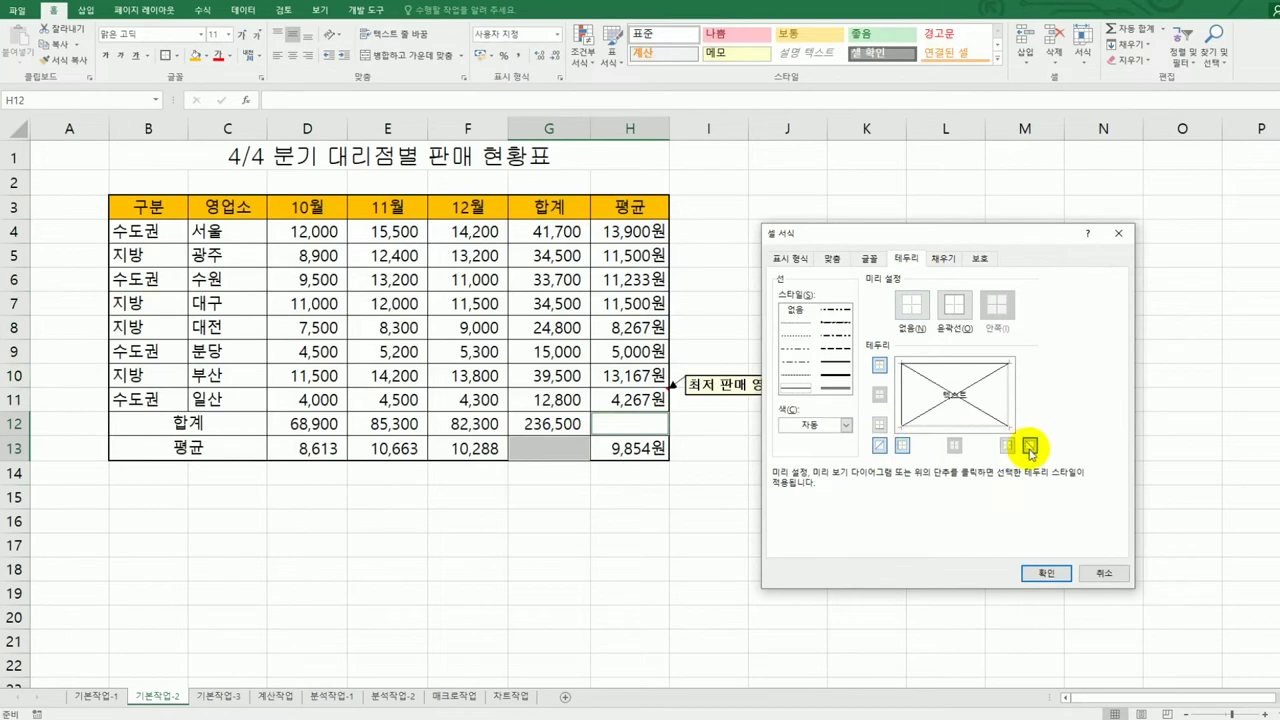
left_click(1040, 574)
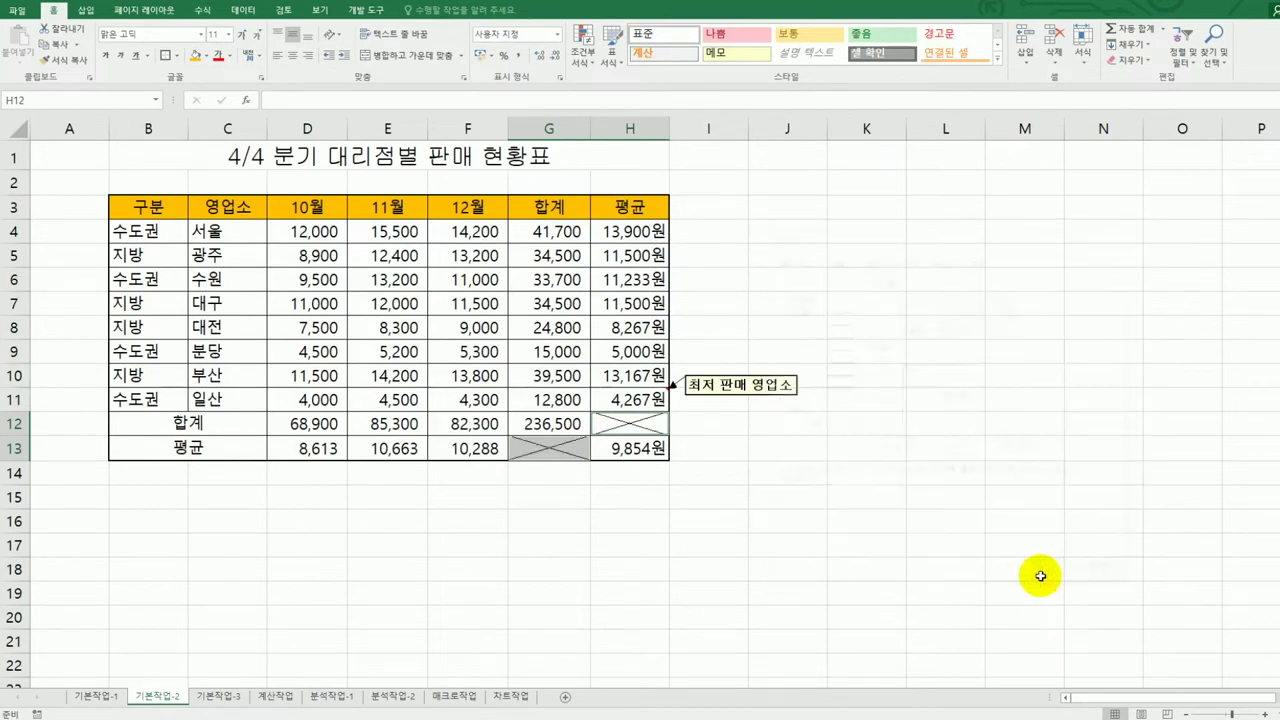
left_click(1040, 576)
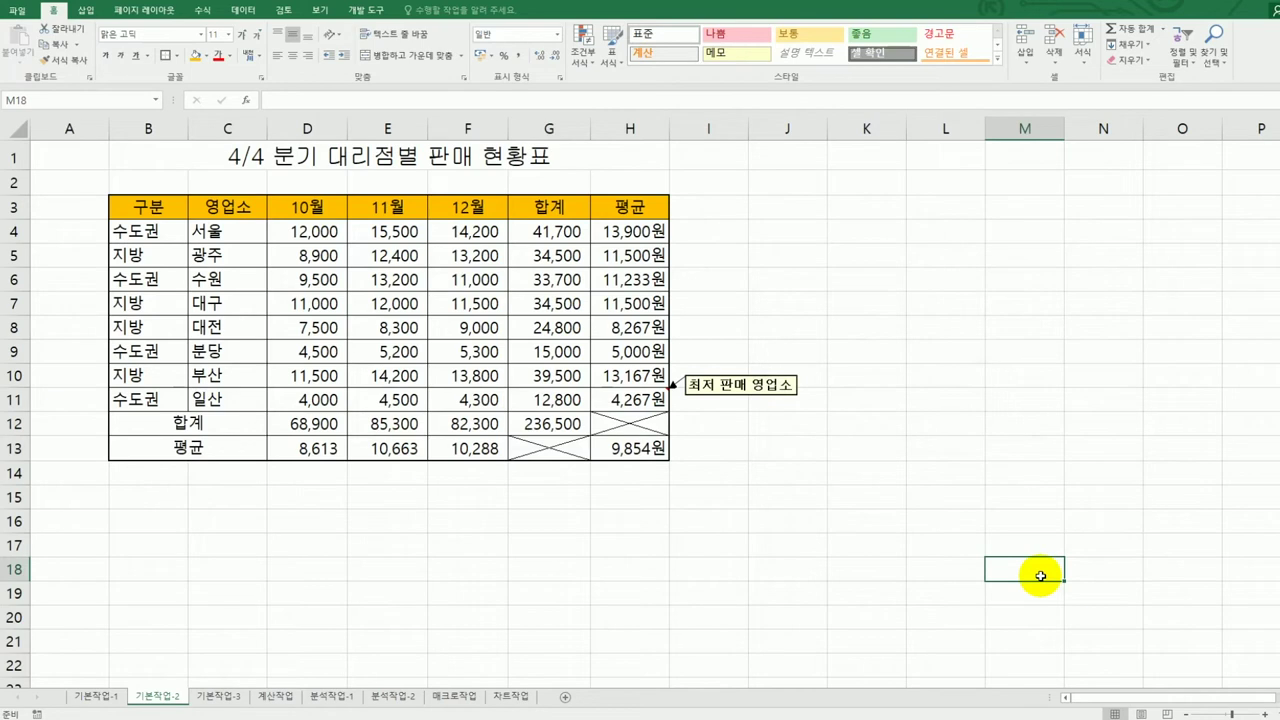
Step: On the 기본작업-3 sheet, start a new formula-based conditional formatting rule for A4:I15
left_click(244, 698)
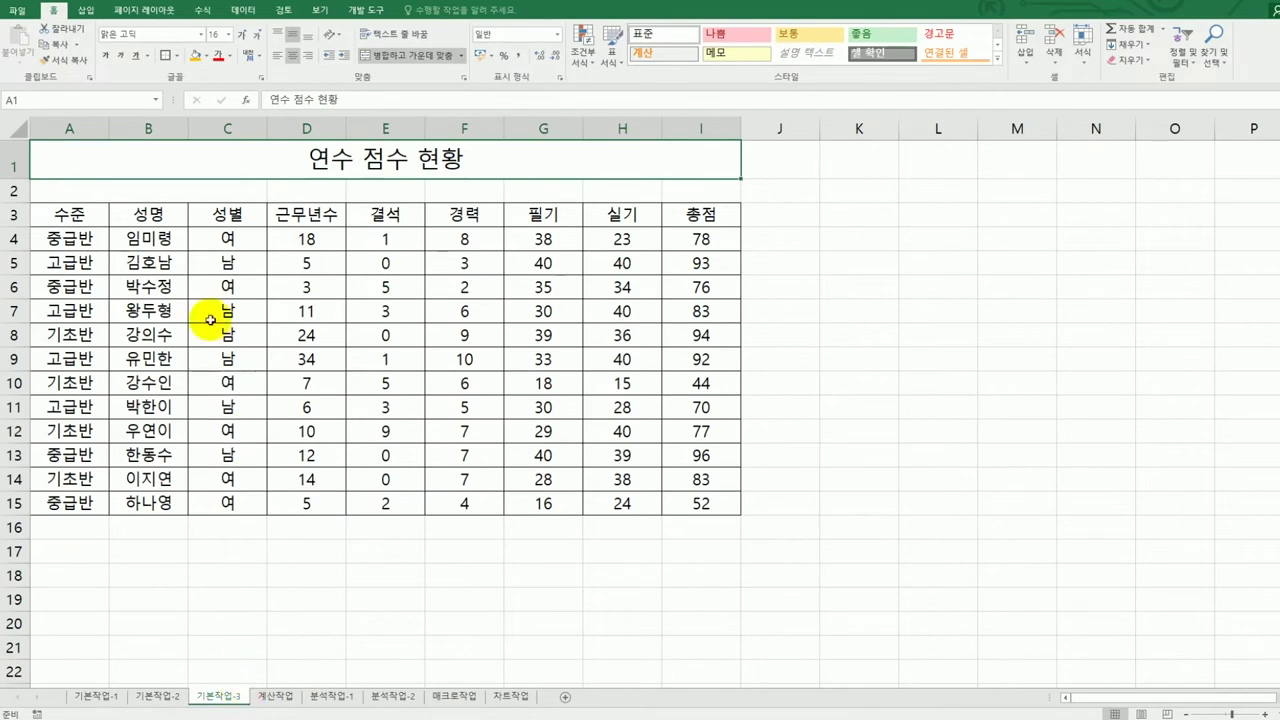
left_click_drag(77, 240, 686, 507)
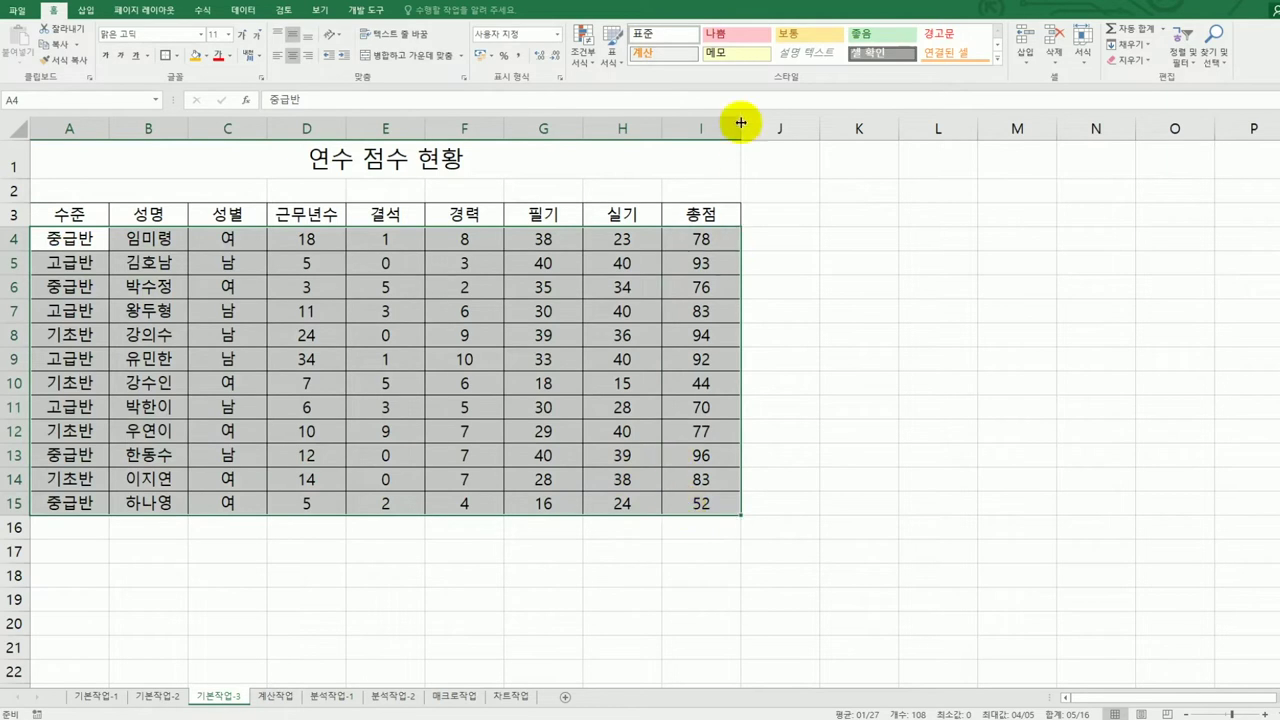
left_click(593, 66)
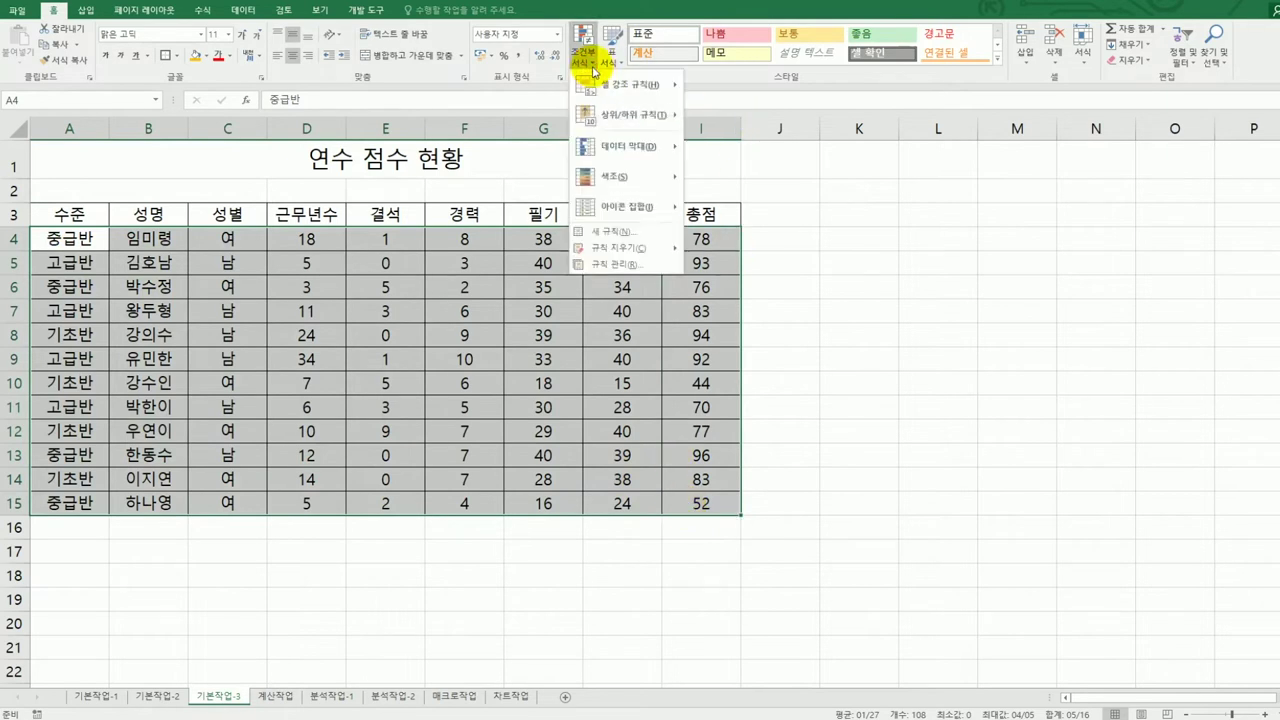
left_click(600, 242)
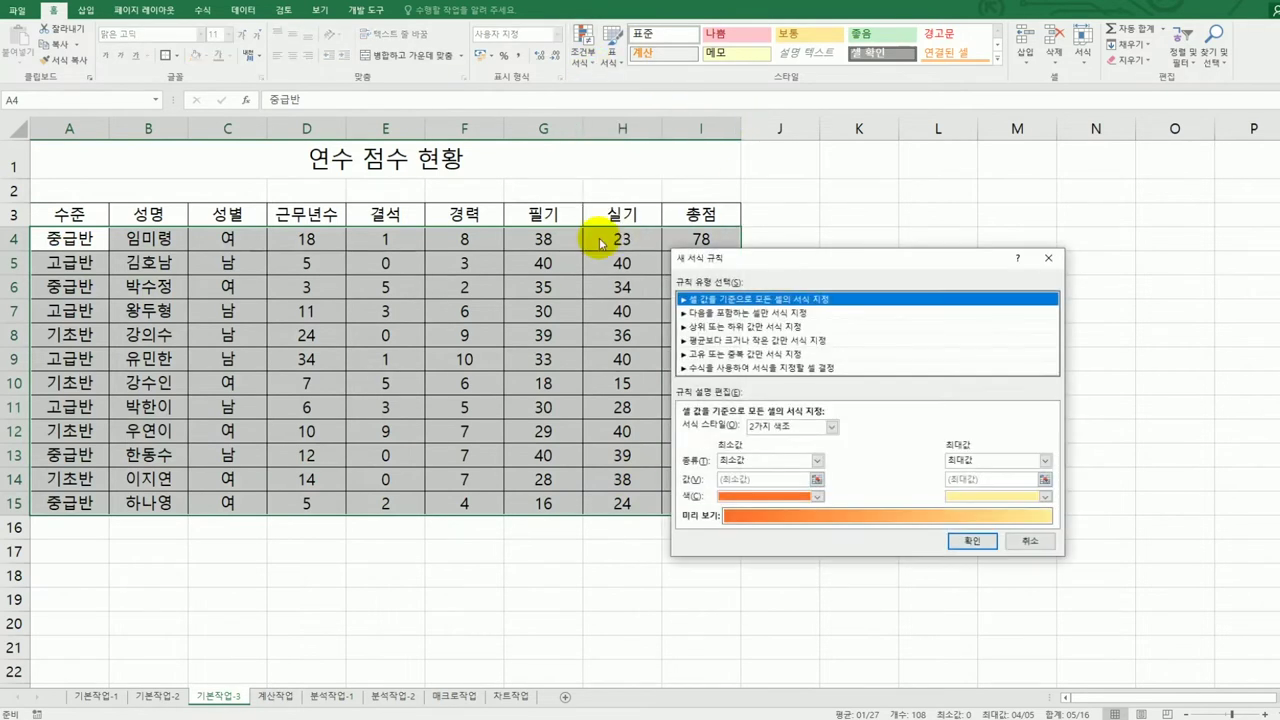
left_click(729, 368)
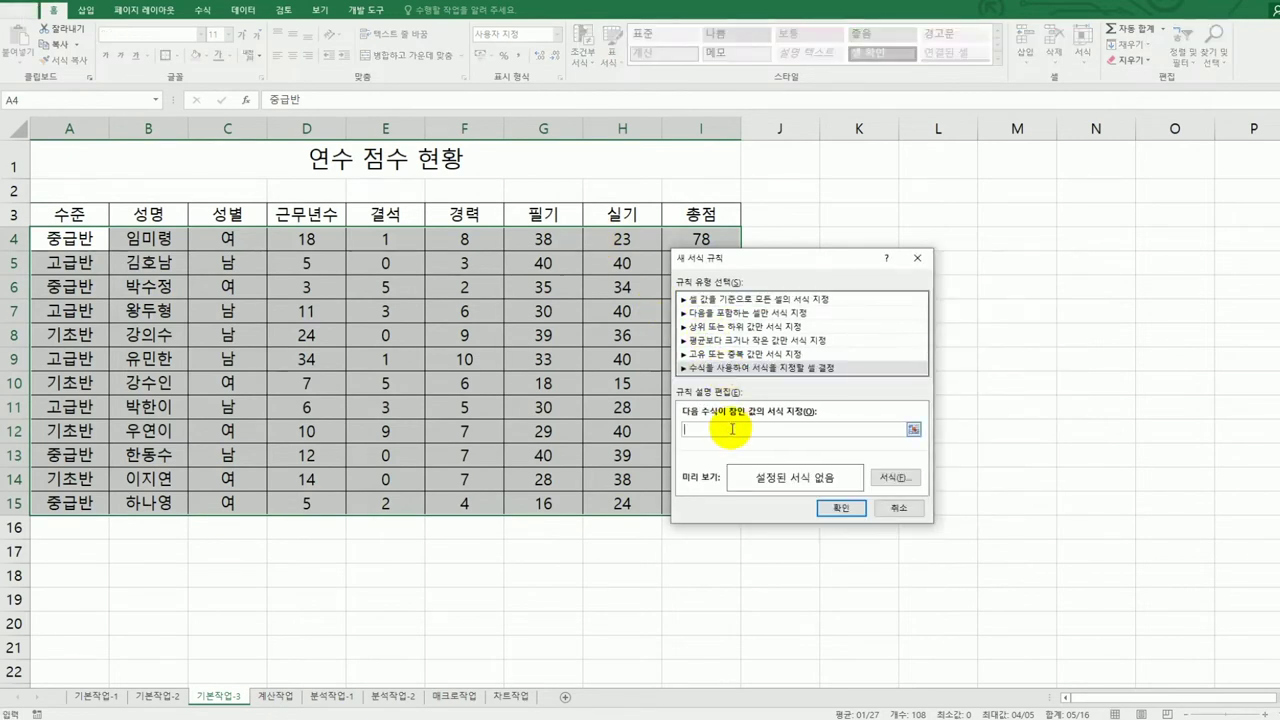
left_click_drag(771, 258, 900, 224)
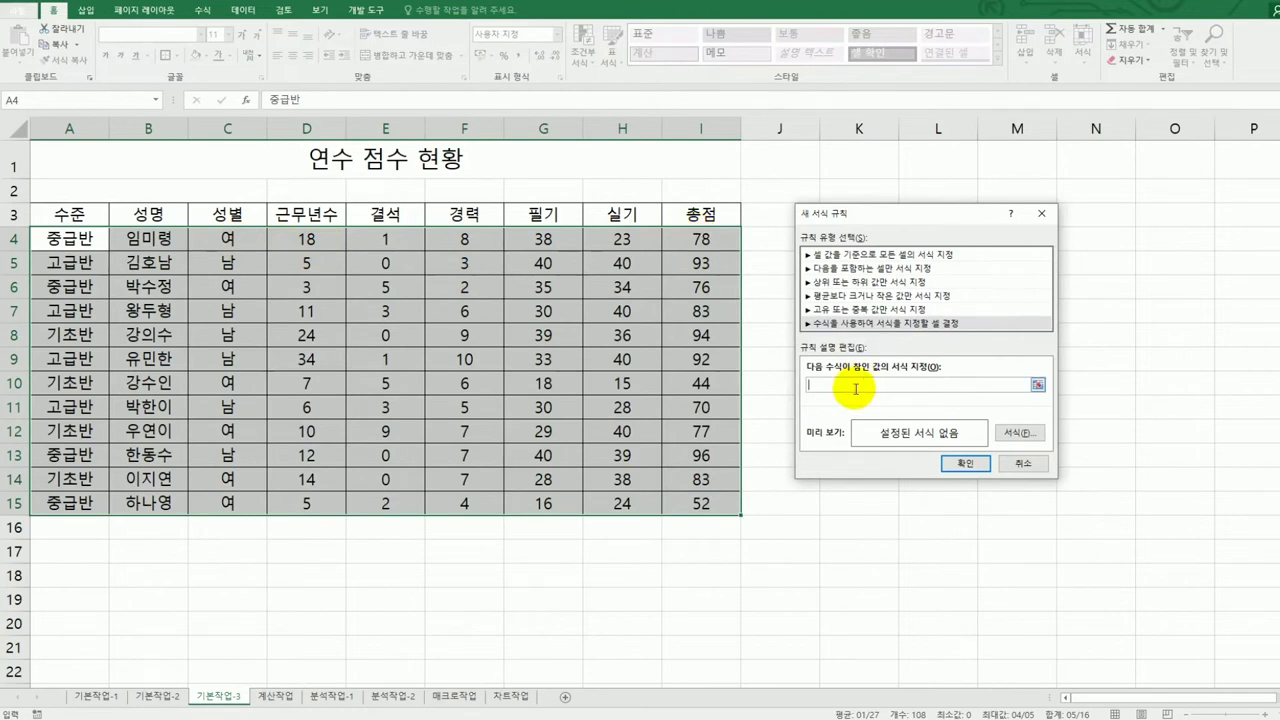
Step: Enter the rule formula =and($C4="여",$I4>=70), with column-absolute references to the 성별 and 총점 columns
type("=")
type("$")
type("nd(")
left_click(231, 244)
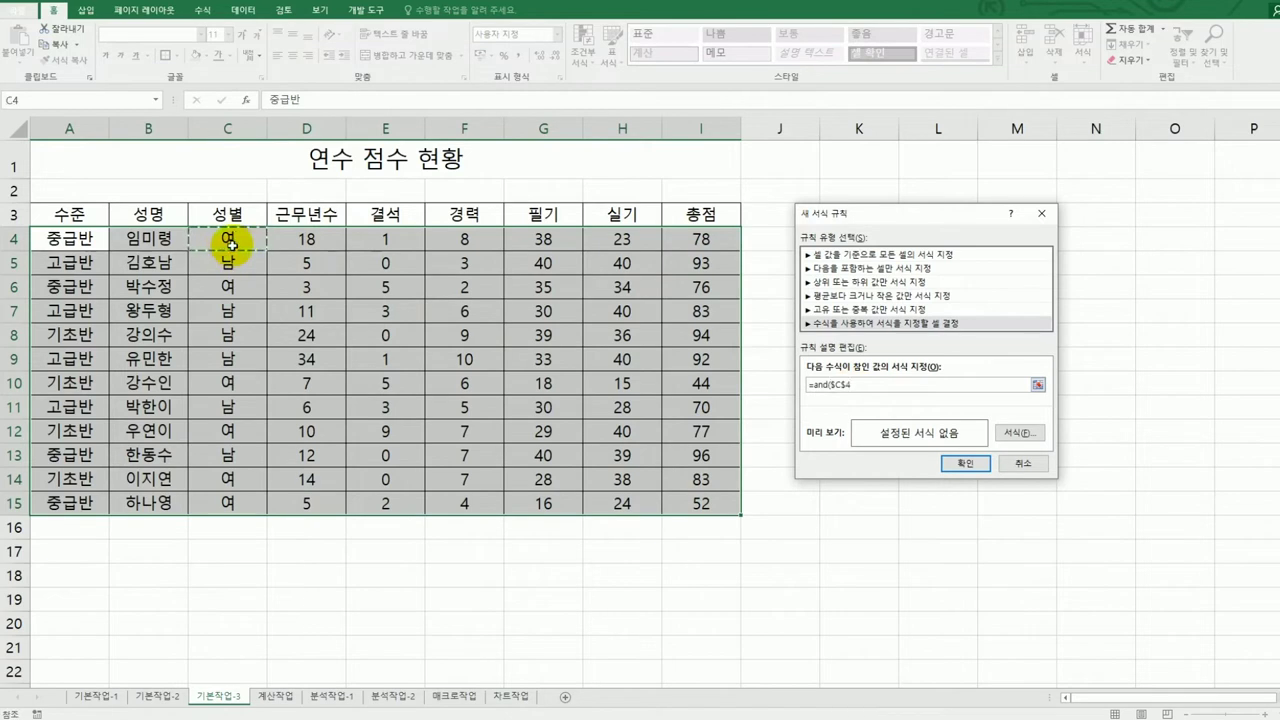
left_click(839, 386)
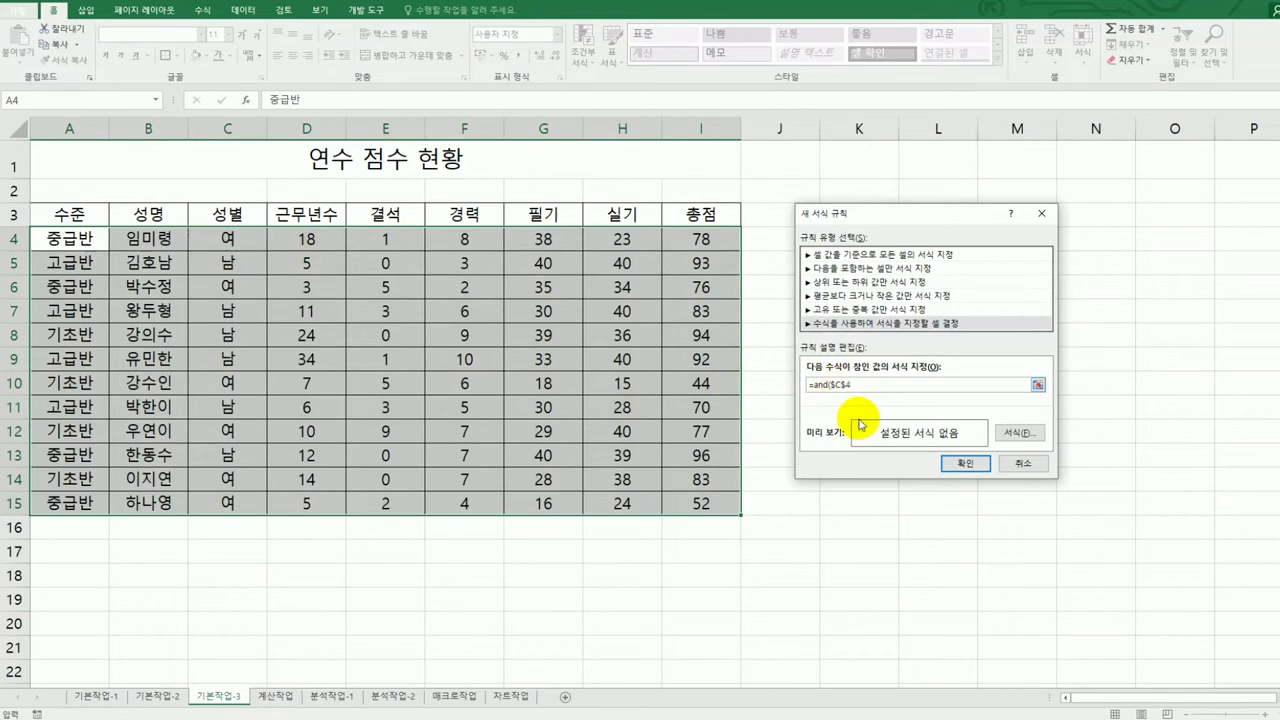
key("Delete")
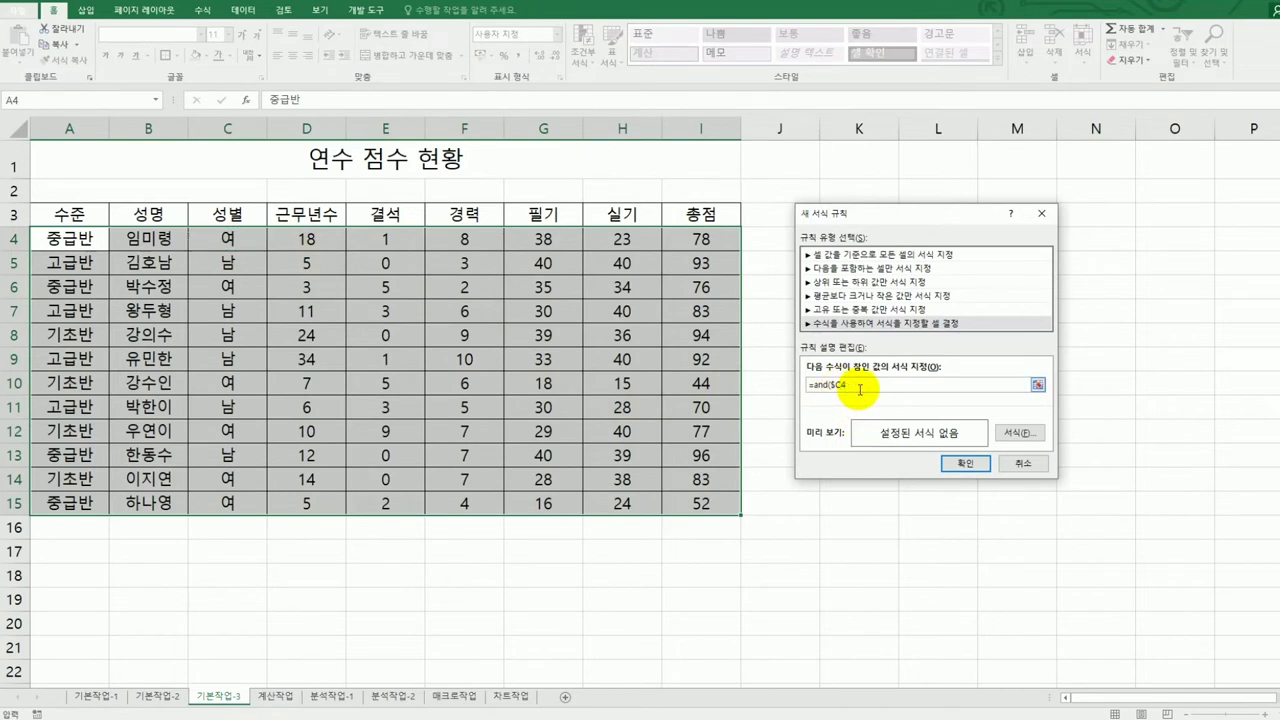
type("=\"여\",")
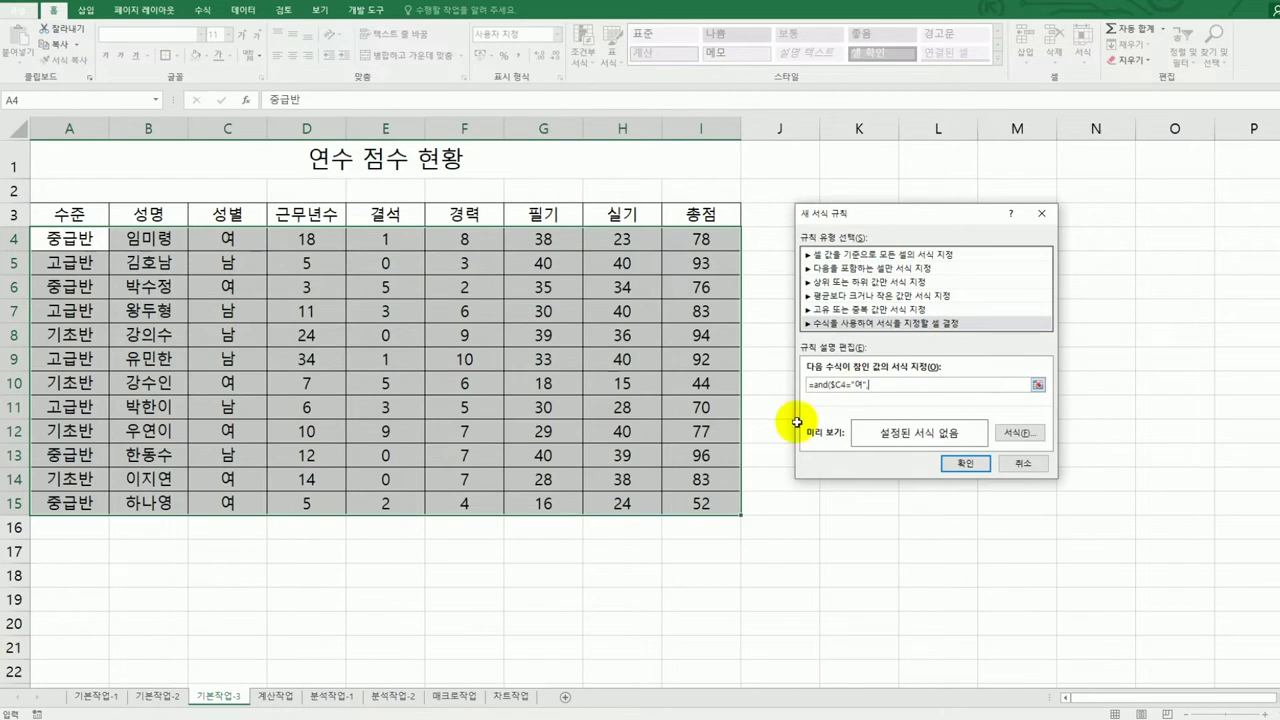
left_click(704, 240)
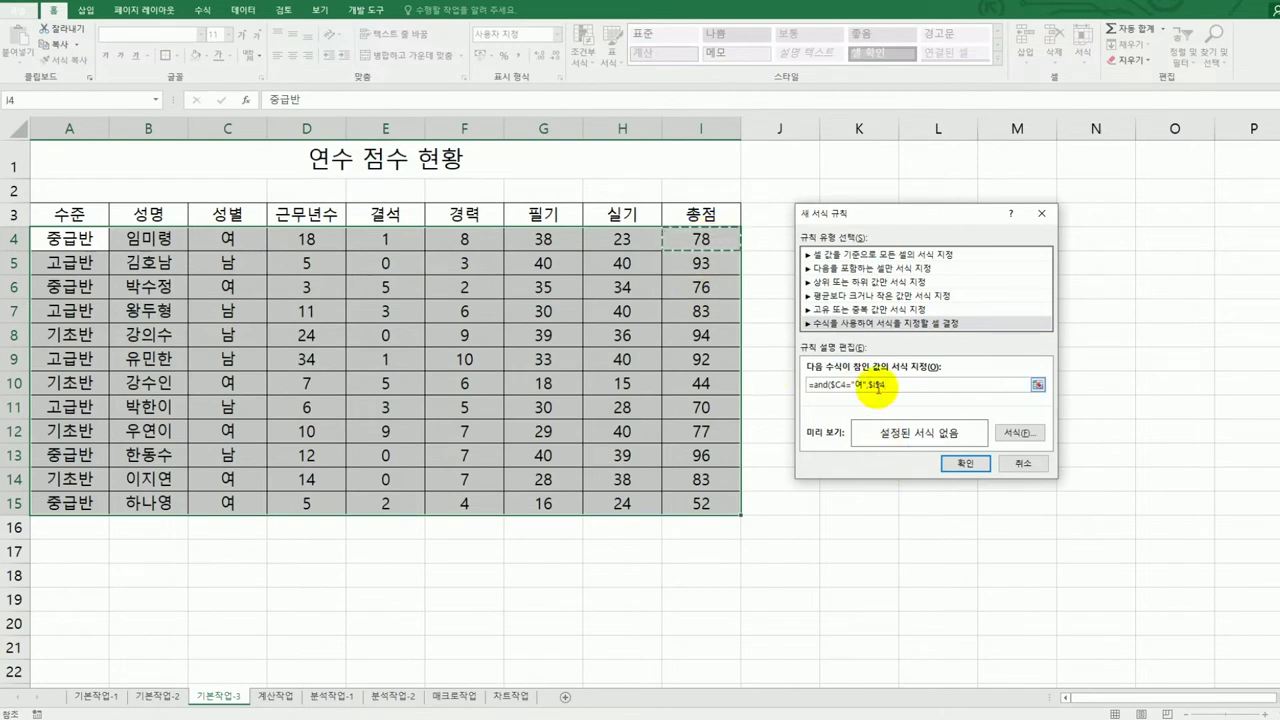
left_click(871, 385)
key("F4")
key("F4")
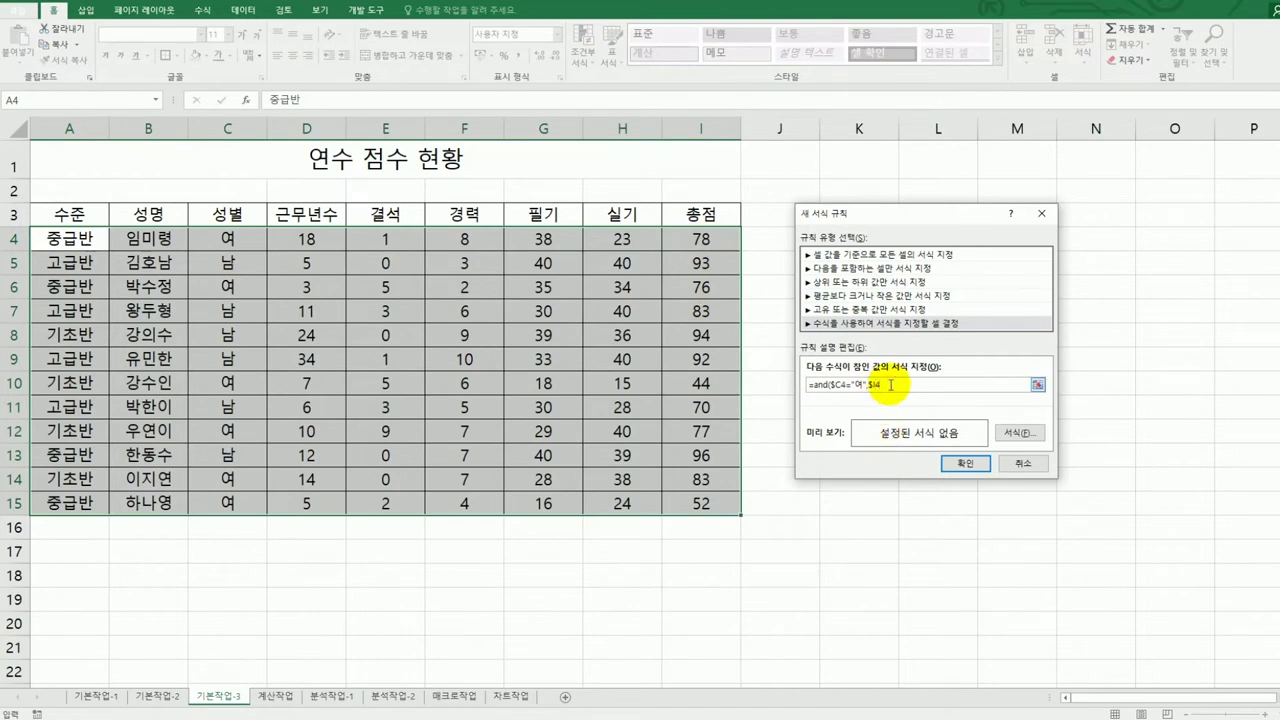
type(">=70")
Step: Set the rule's font colour to the standard blue and apply the rule to the score table
left_click(1018, 433)
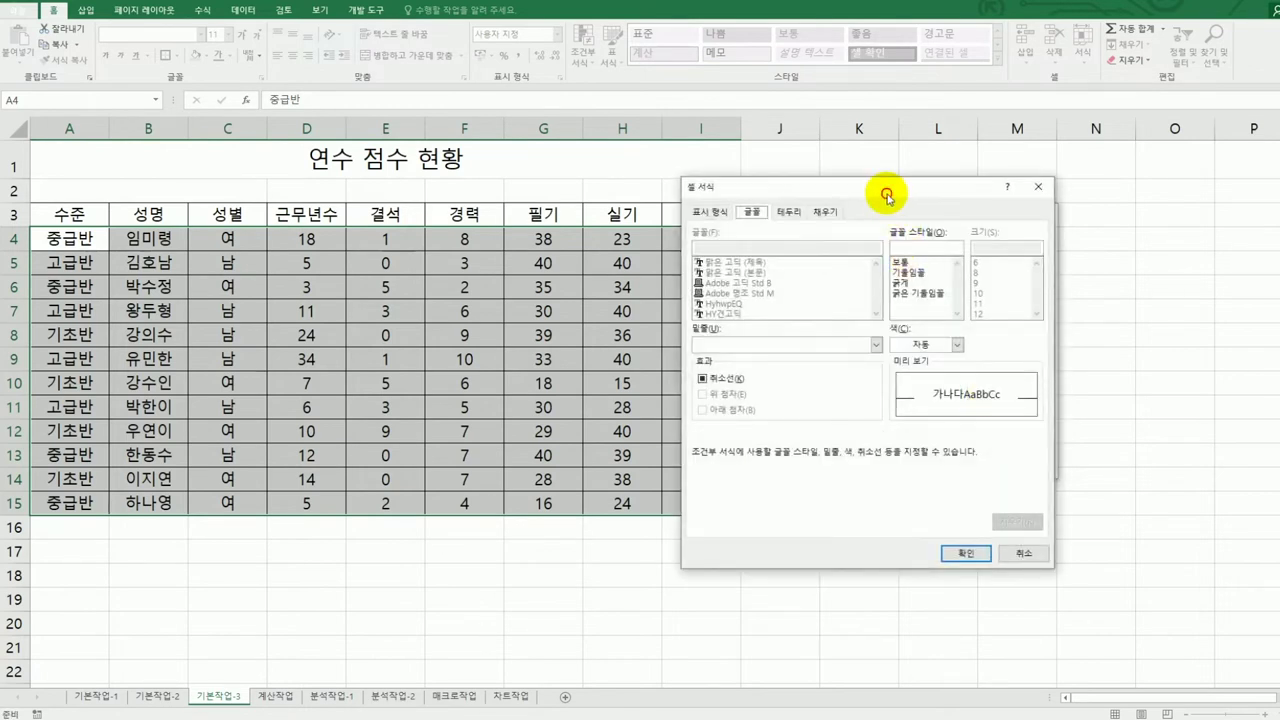
left_click_drag(886, 193, 692, 213)
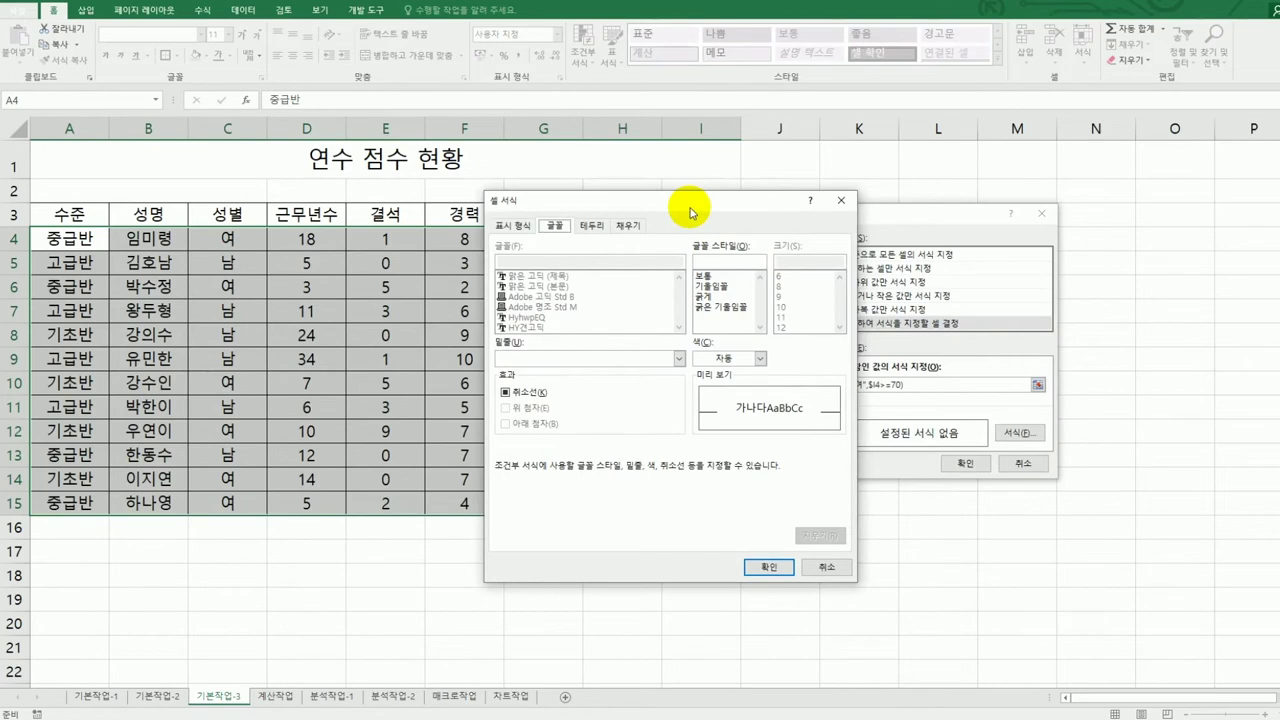
left_click(759, 358)
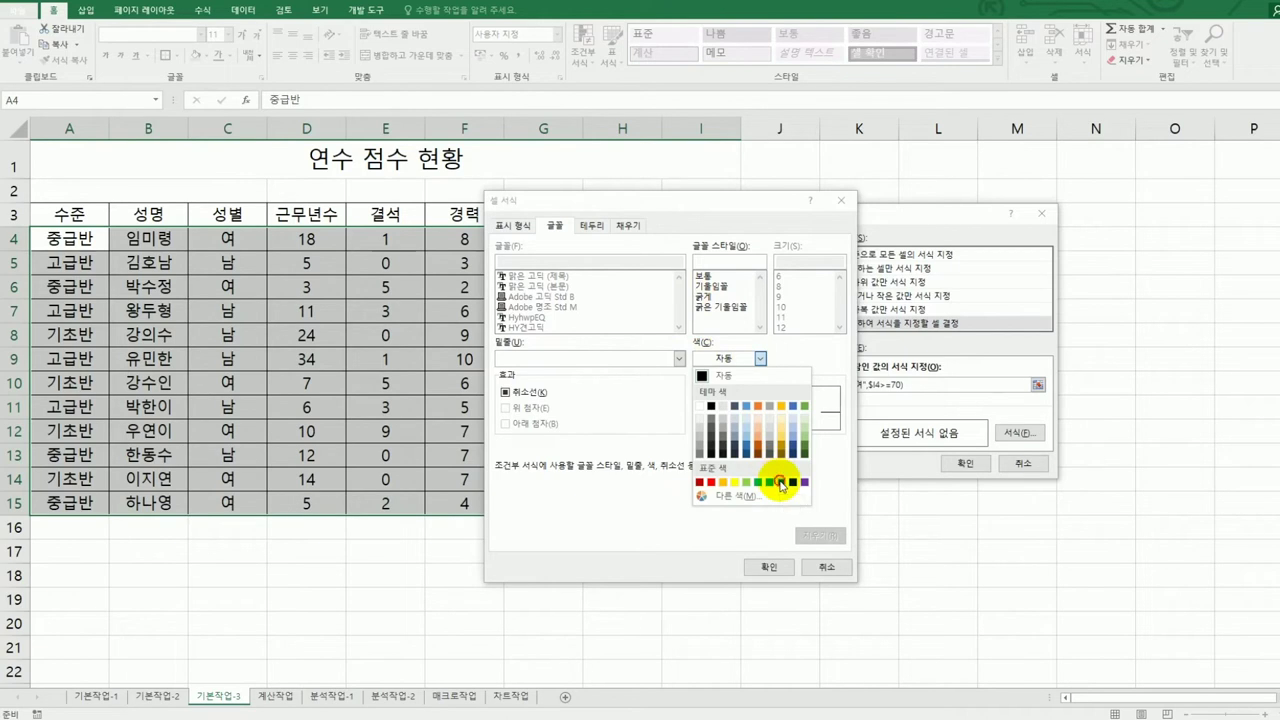
left_click(782, 483)
left_click(772, 566)
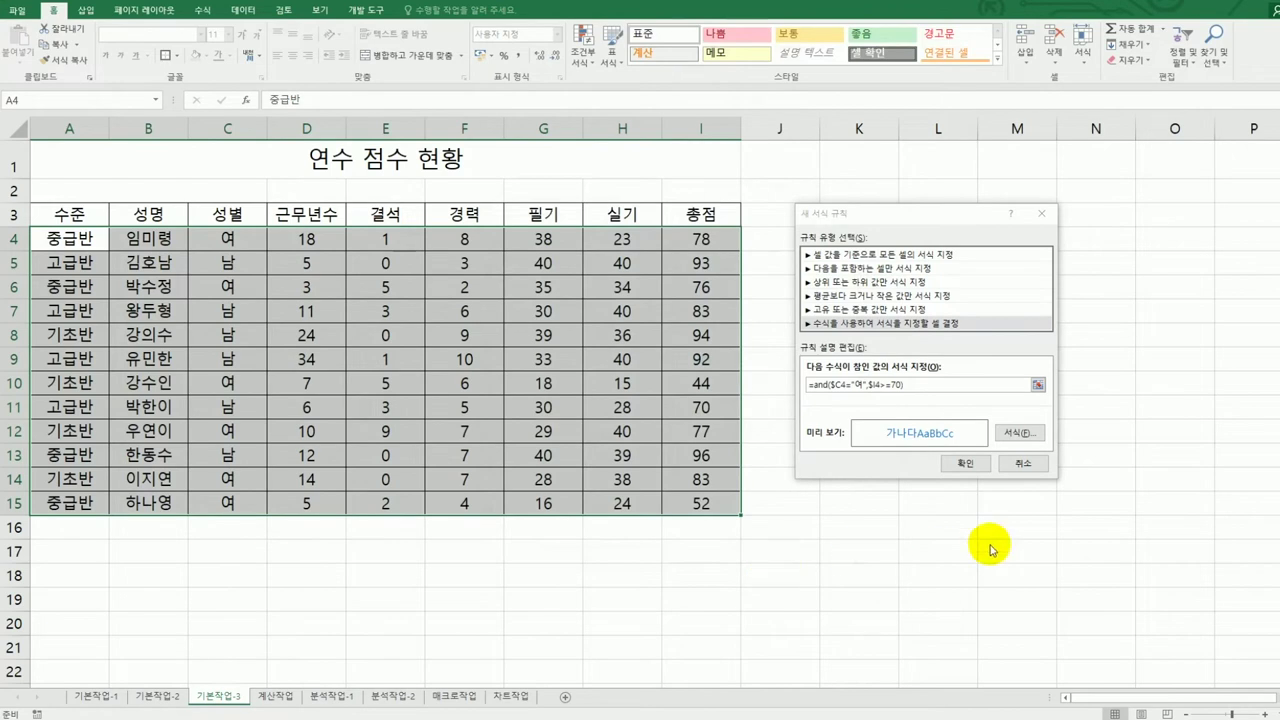
left_click(966, 464)
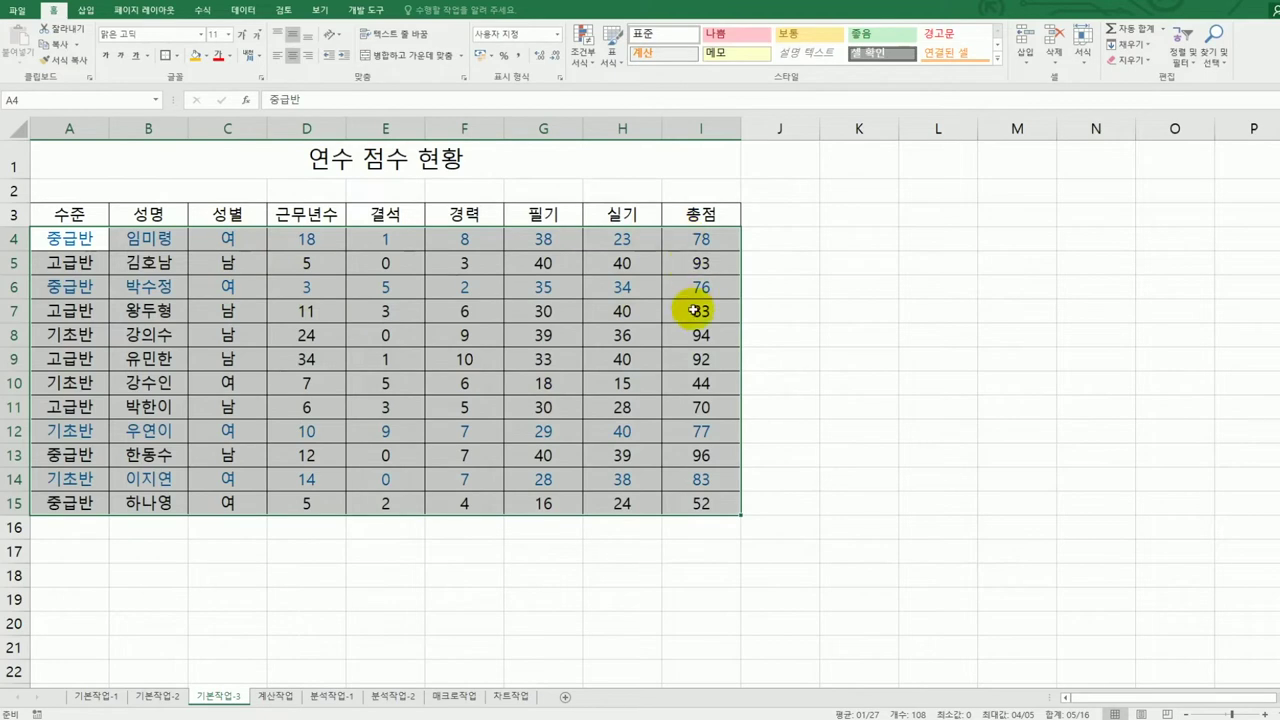
left_click(727, 489)
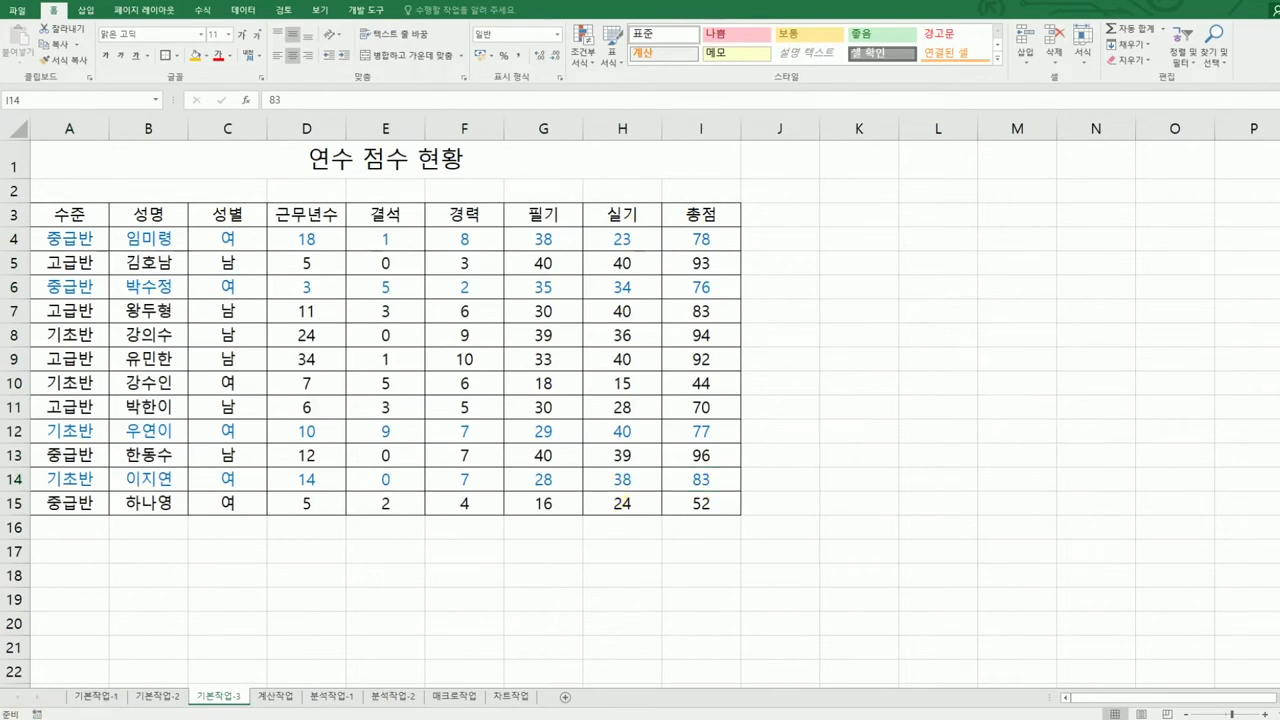
Step: On the 계산작업 sheet, enter =RIGHT(B3,2) in D3 under 색상 and fill it down to D11
left_click(277, 698)
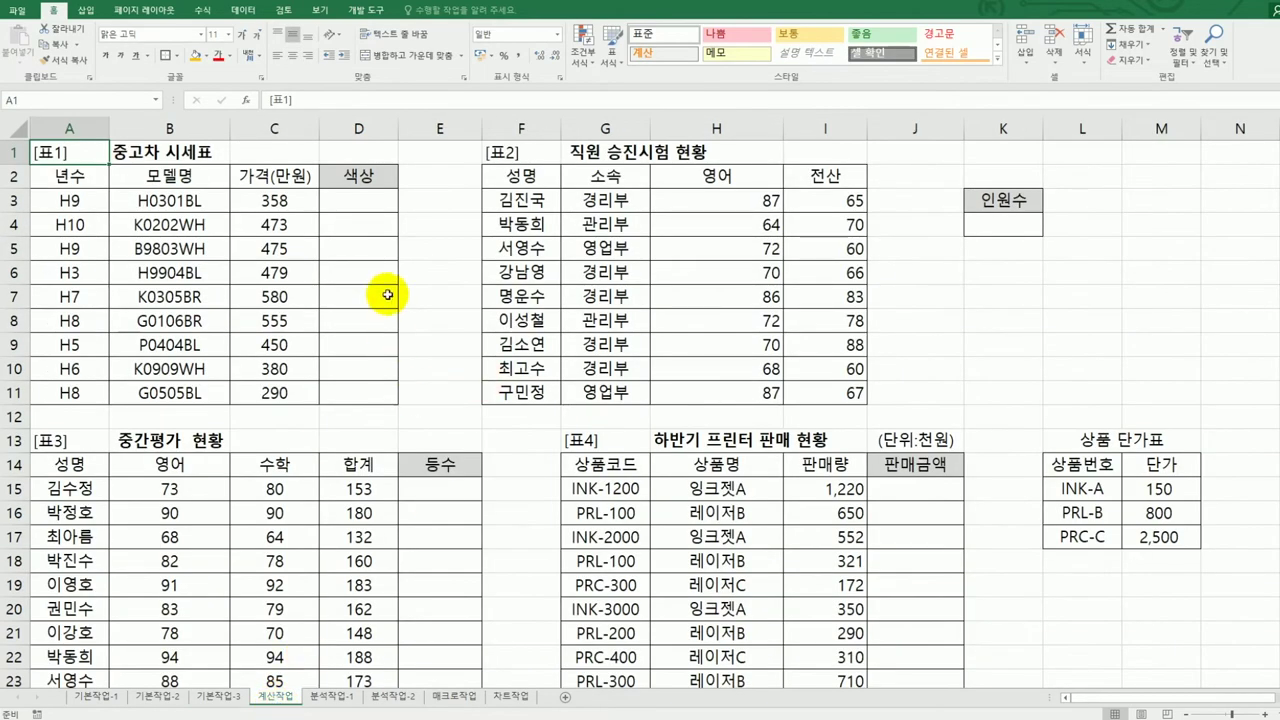
left_click(367, 201)
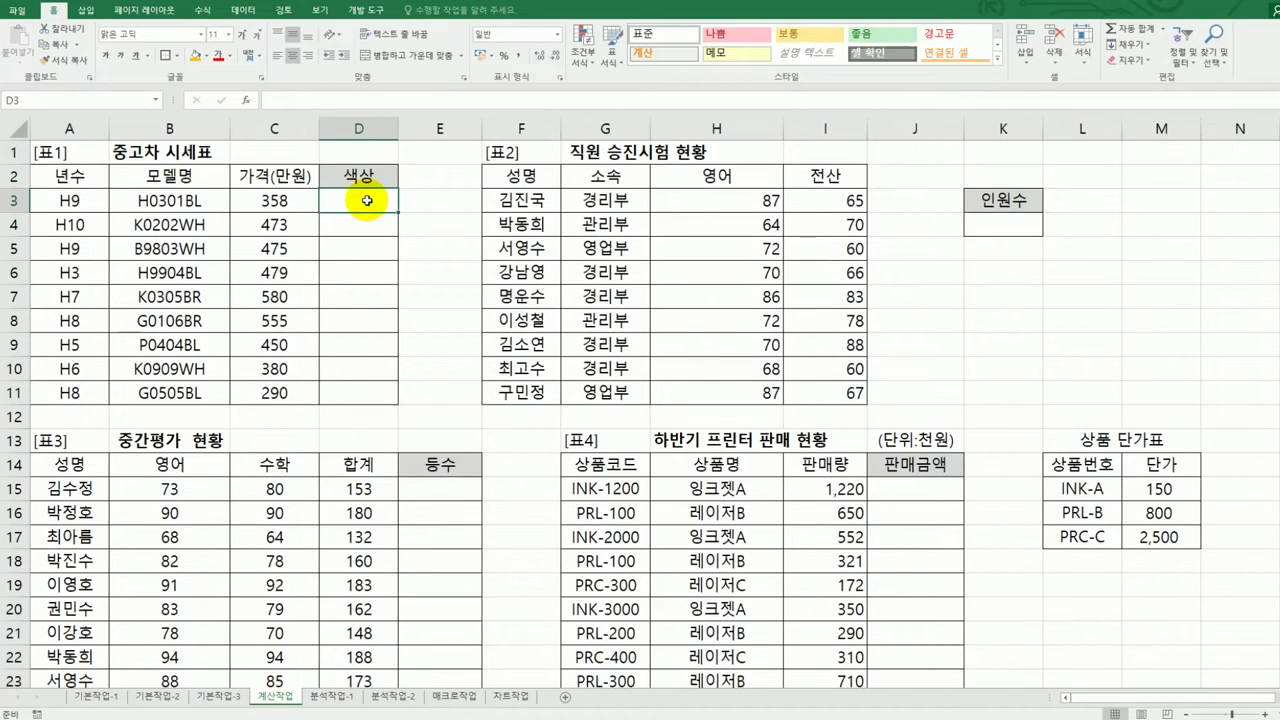
left_click(197, 203)
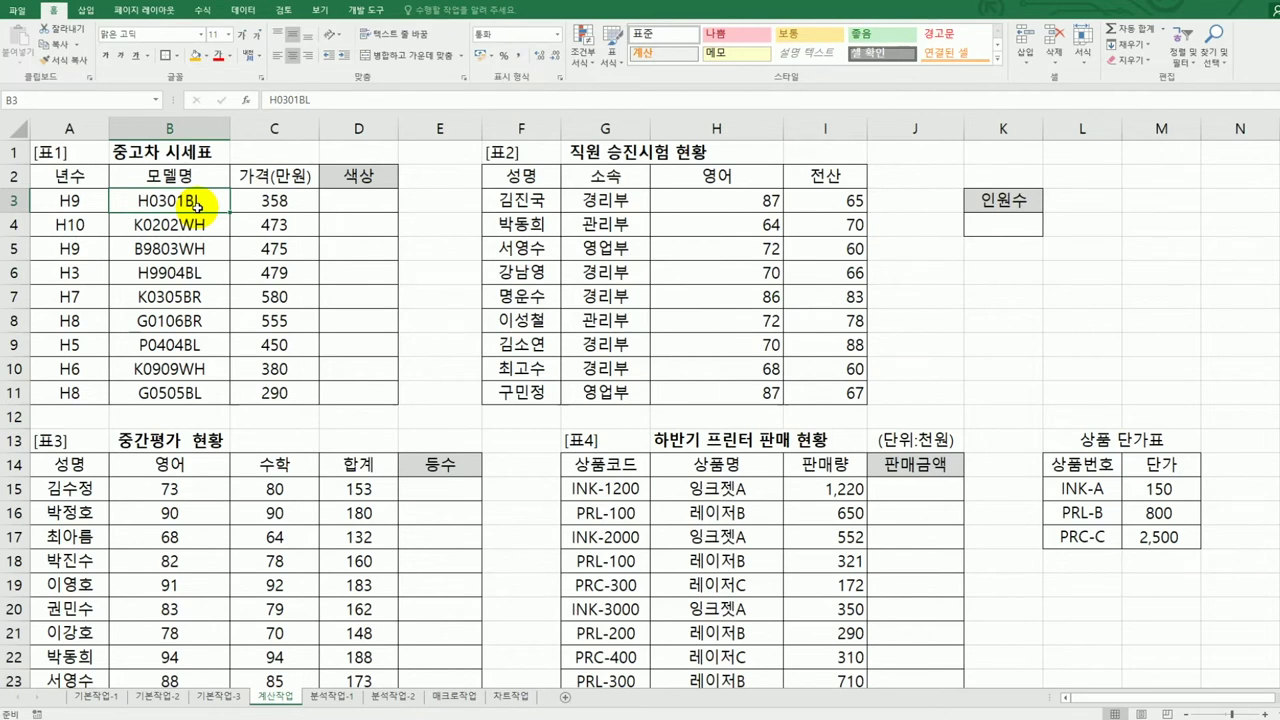
left_click(345, 200)
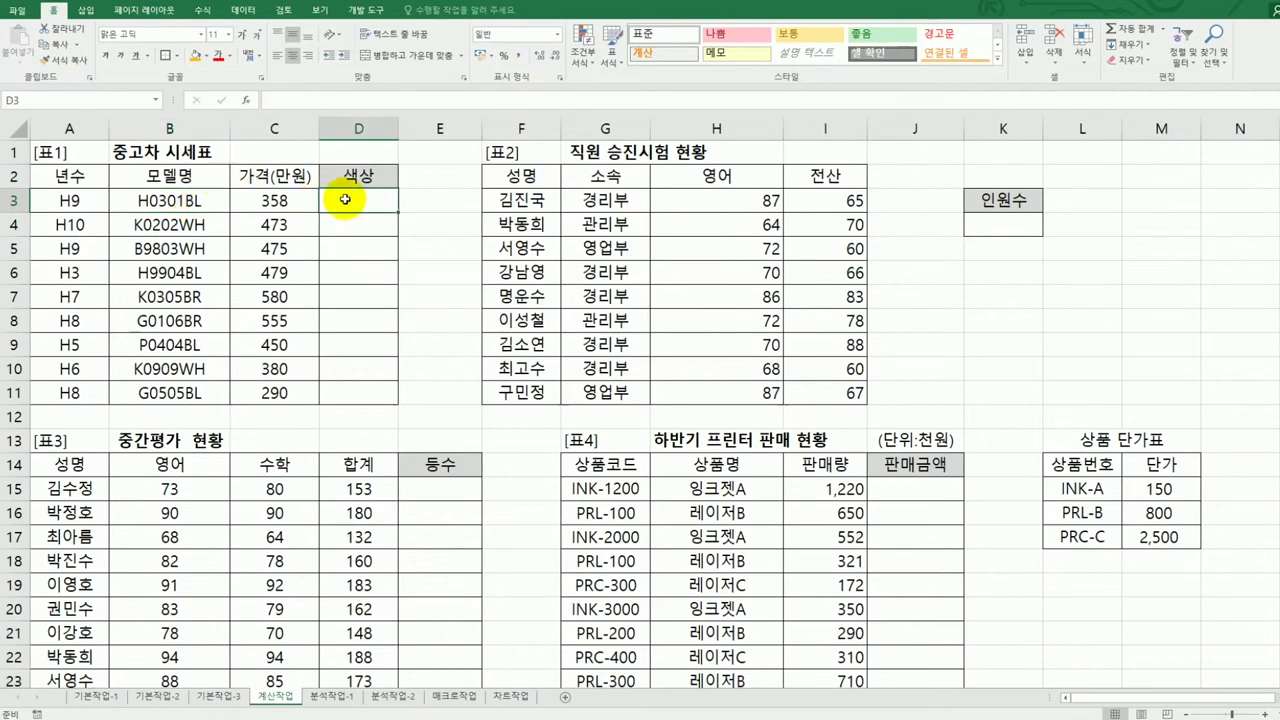
type("=")
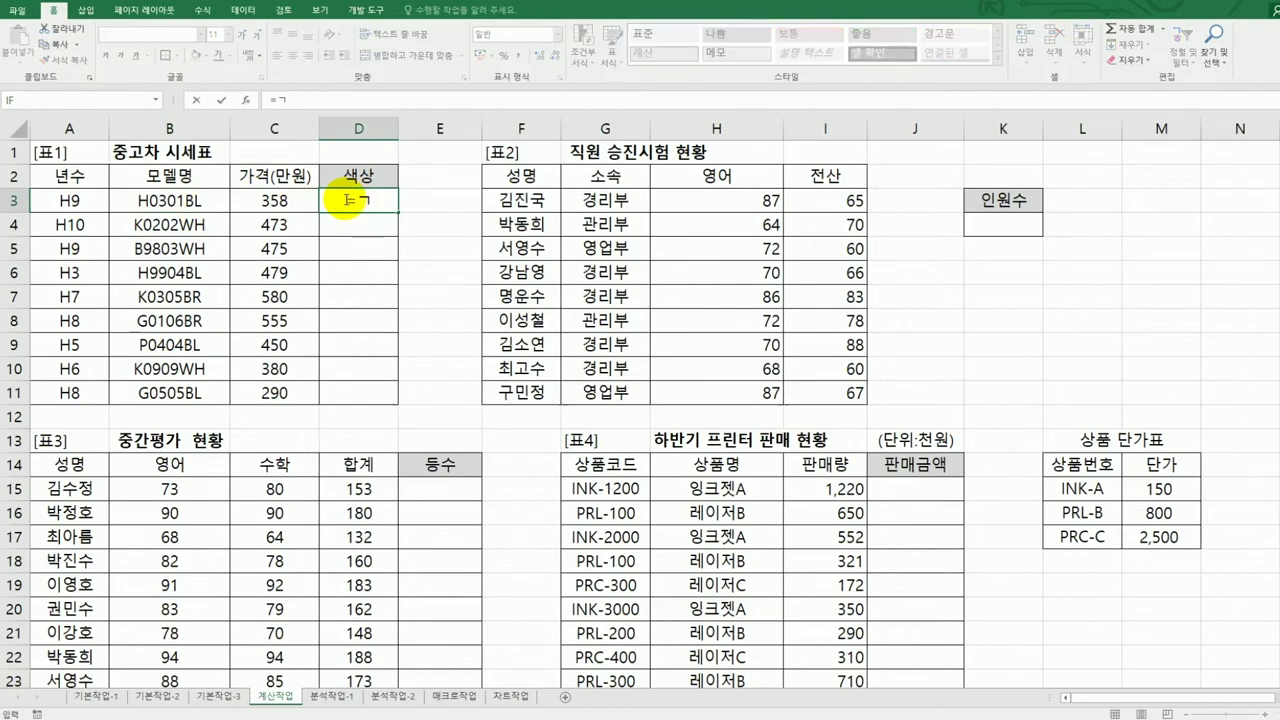
type("ri")
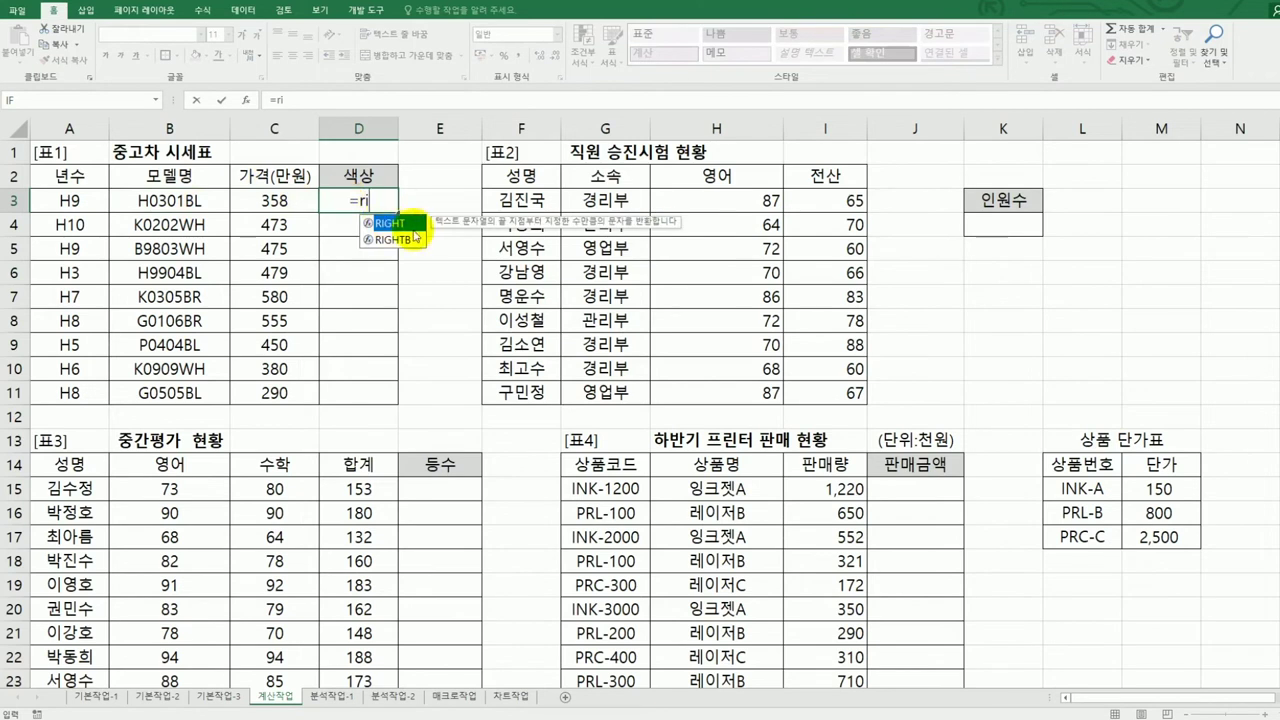
double_click(399, 229)
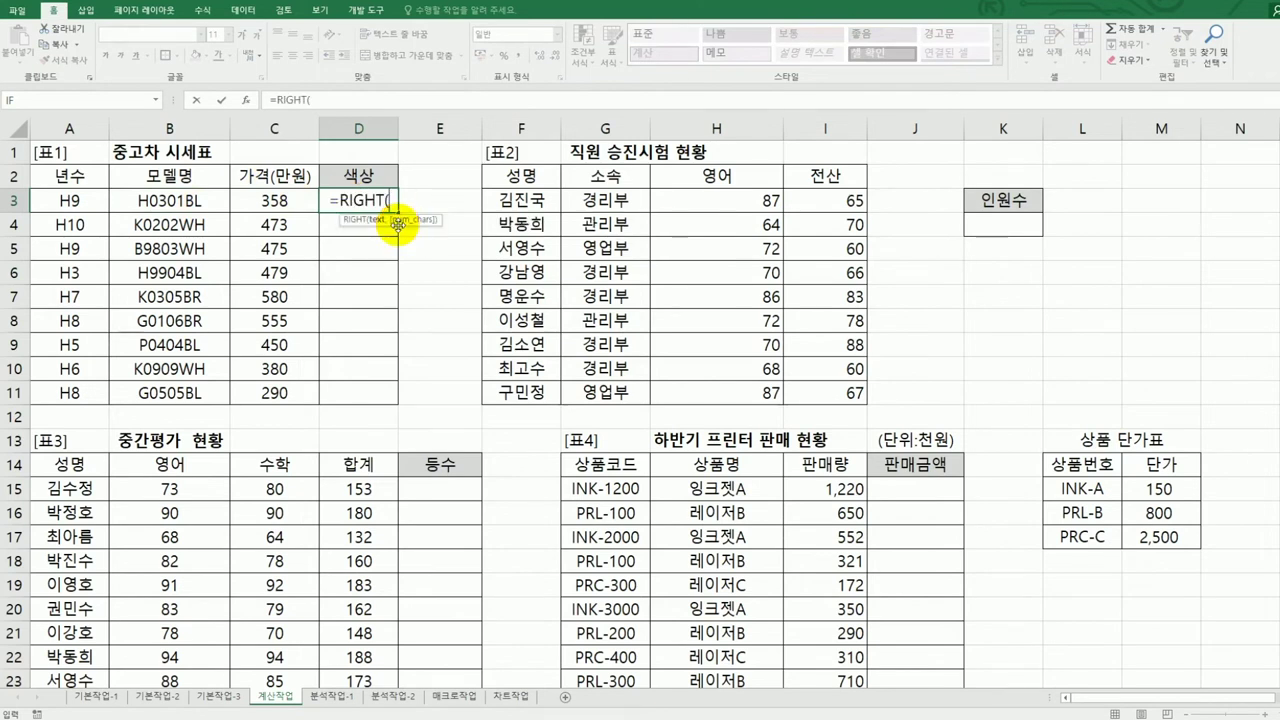
left_click(167, 200)
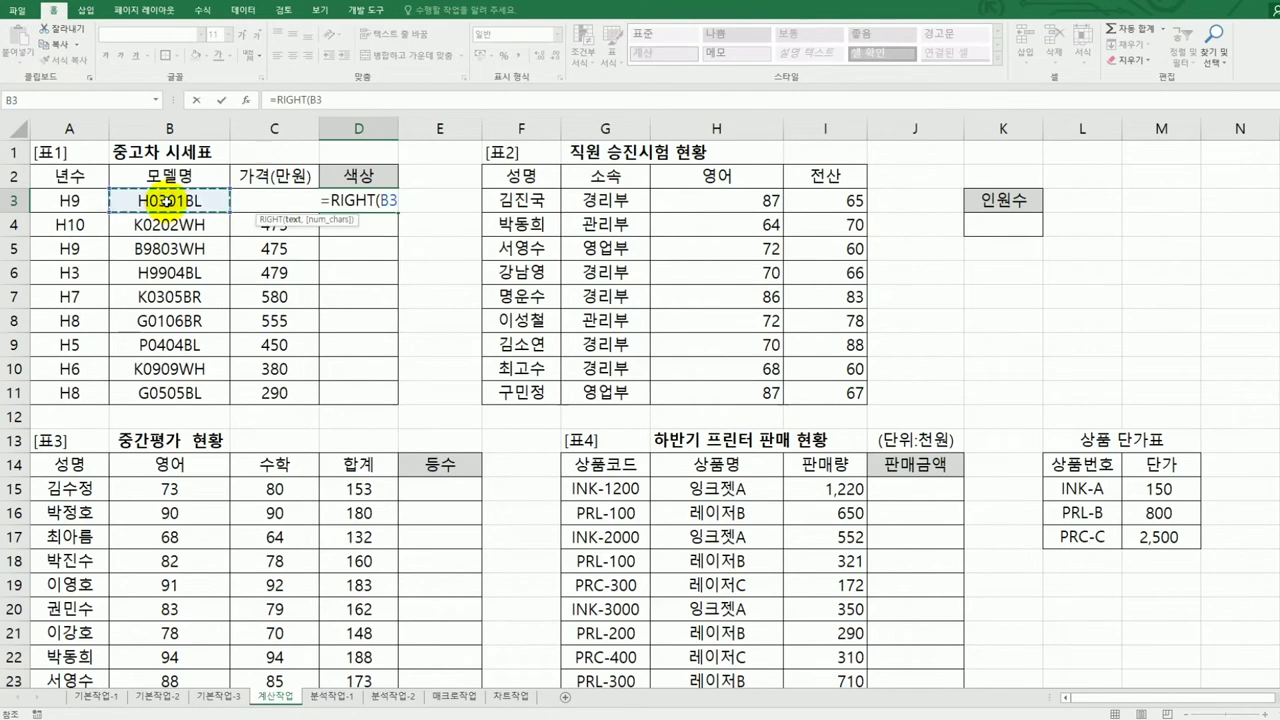
type(",")
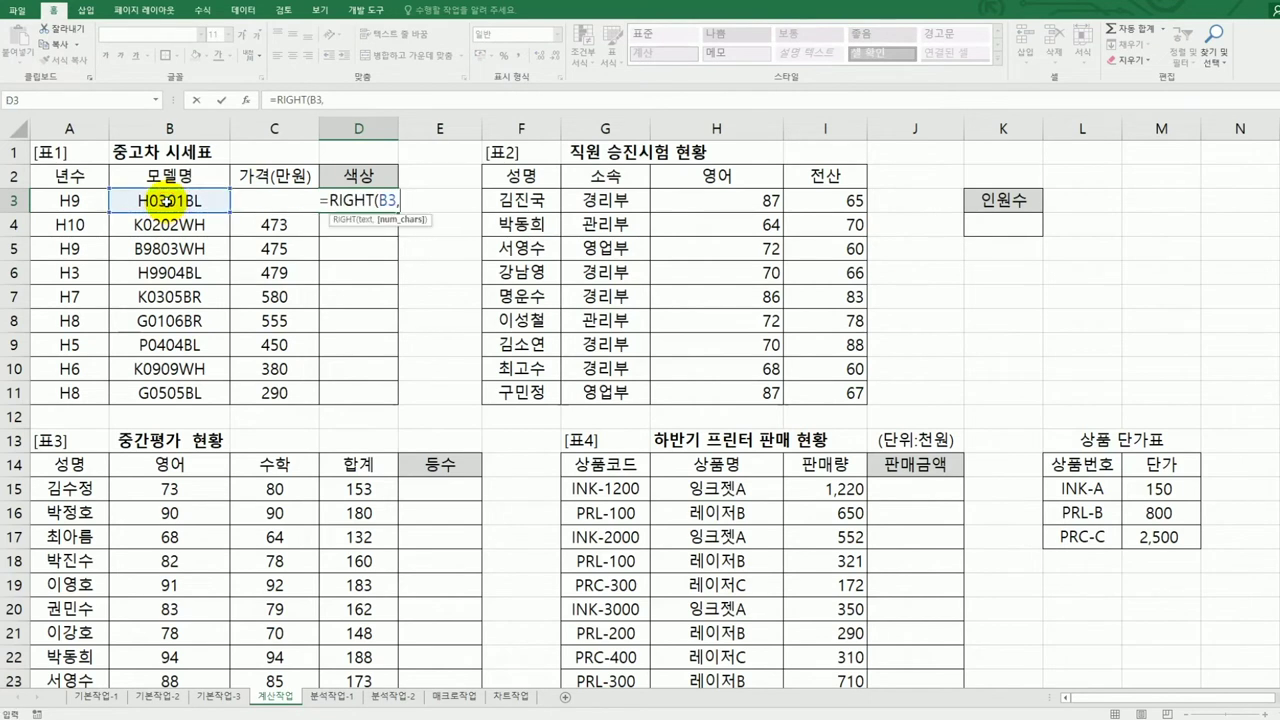
type("2")
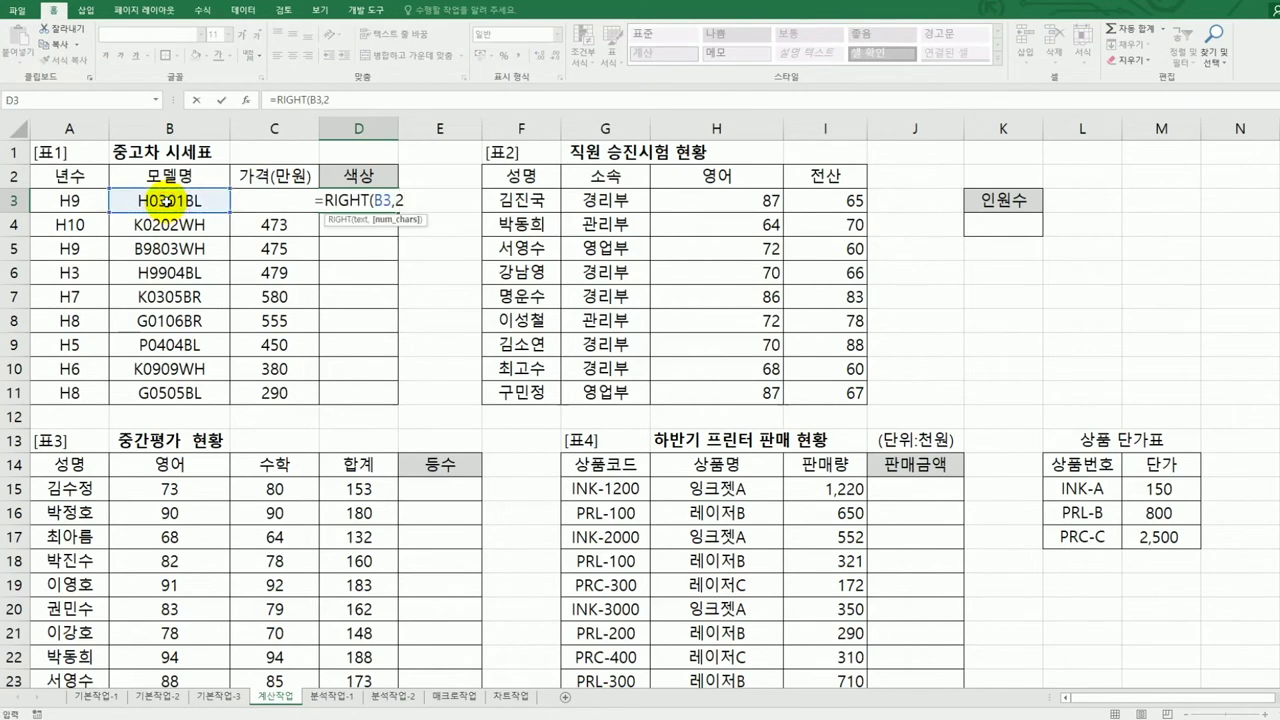
type(")")
key("Return")
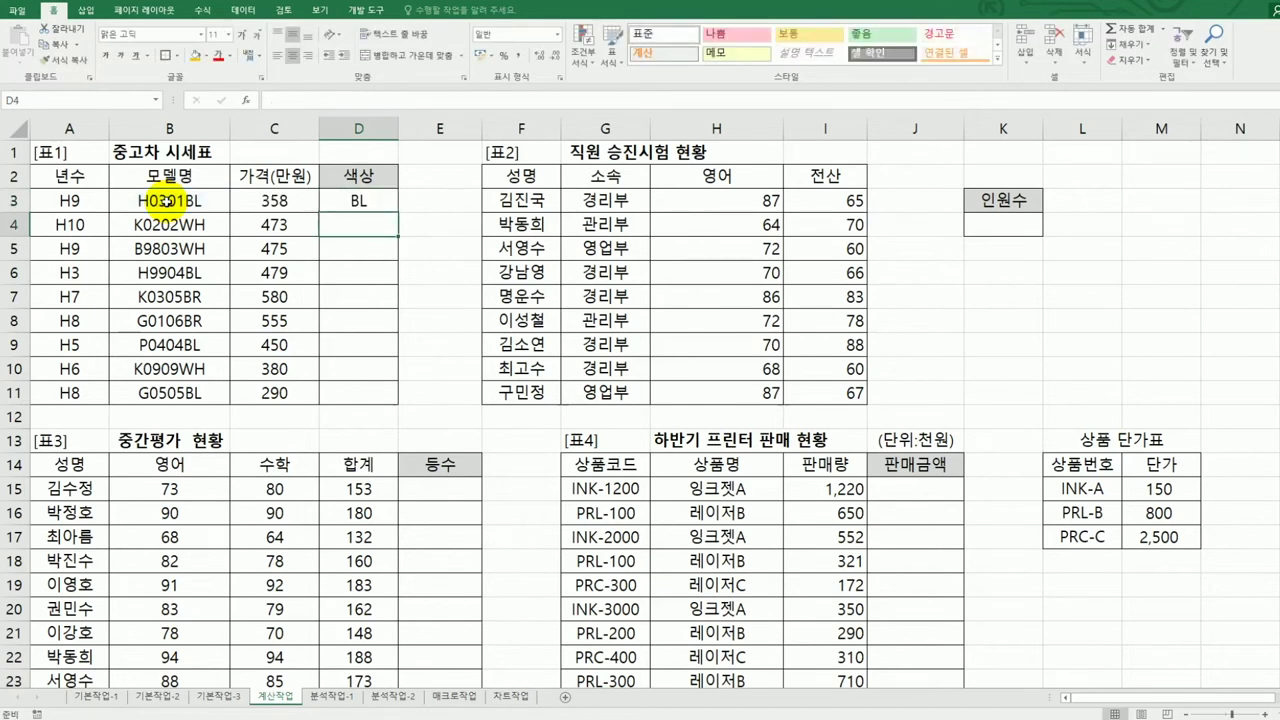
left_click(392, 200)
left_click_drag(398, 213, 396, 405)
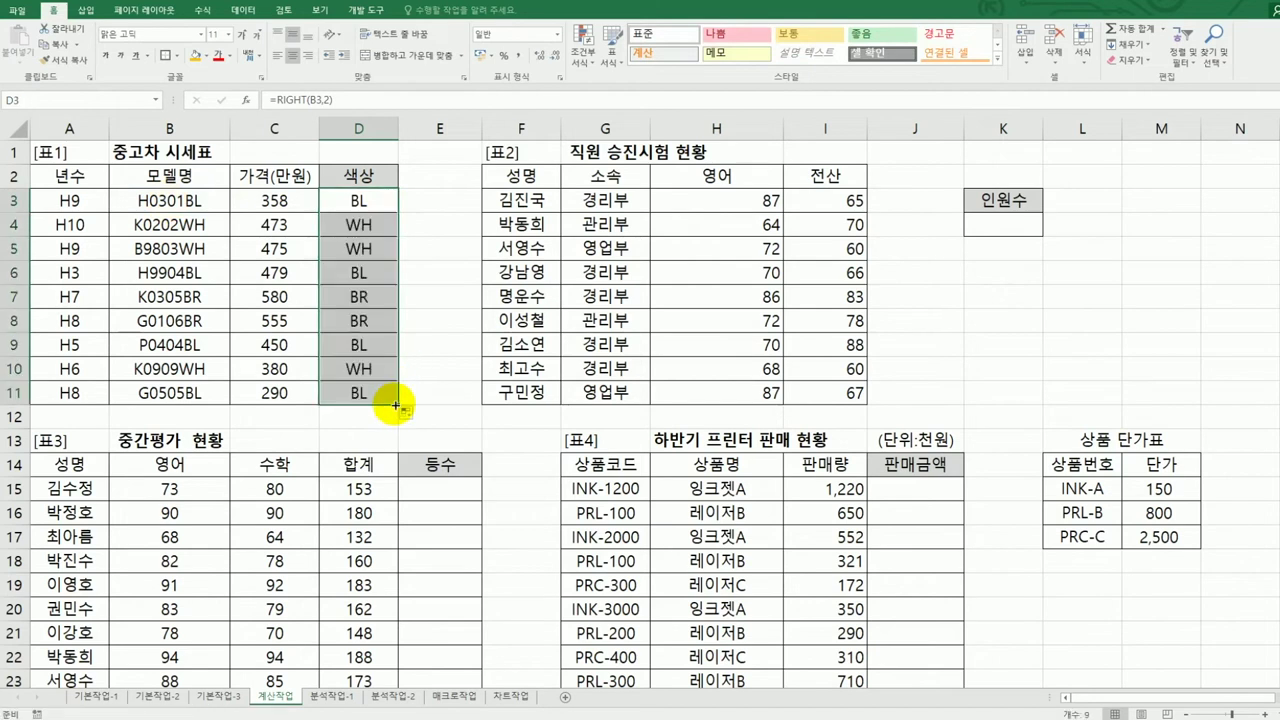
Step: Reopen the D3 formula and insert an IF function around the existing RIGHT(B3,2)
left_click(350, 205)
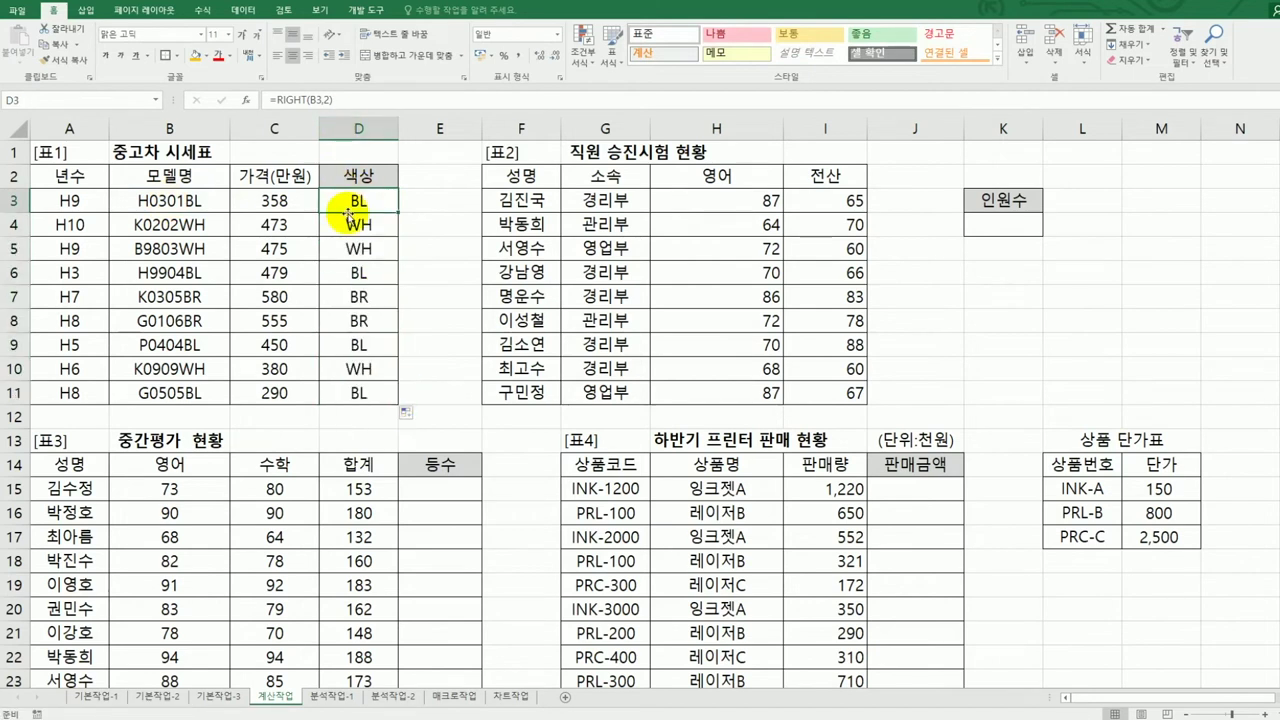
double_click(347, 207)
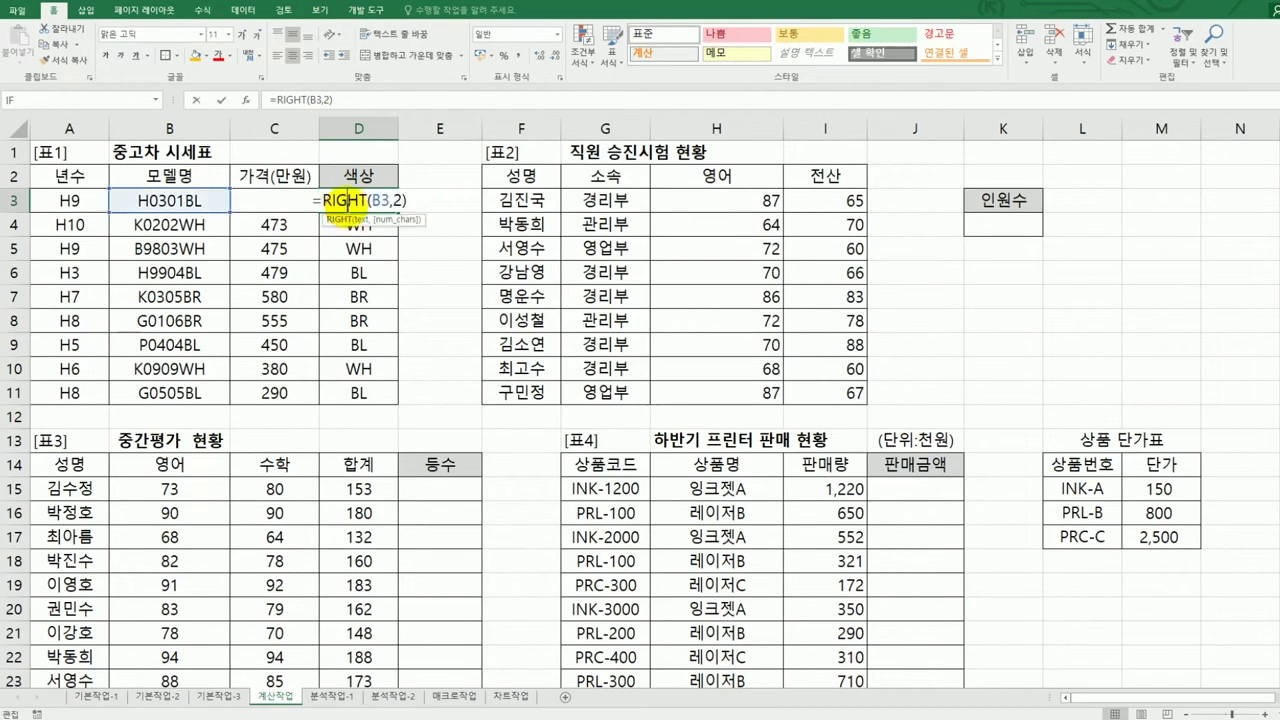
left_click(318, 204)
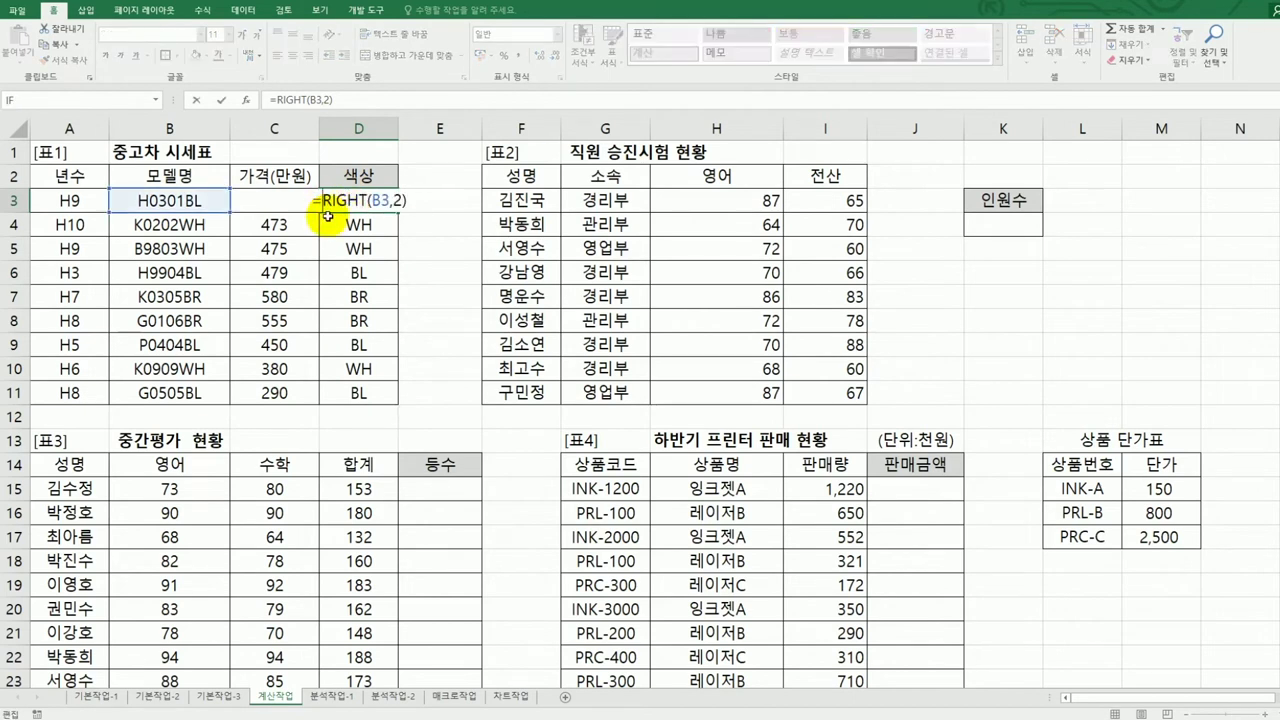
type("if")
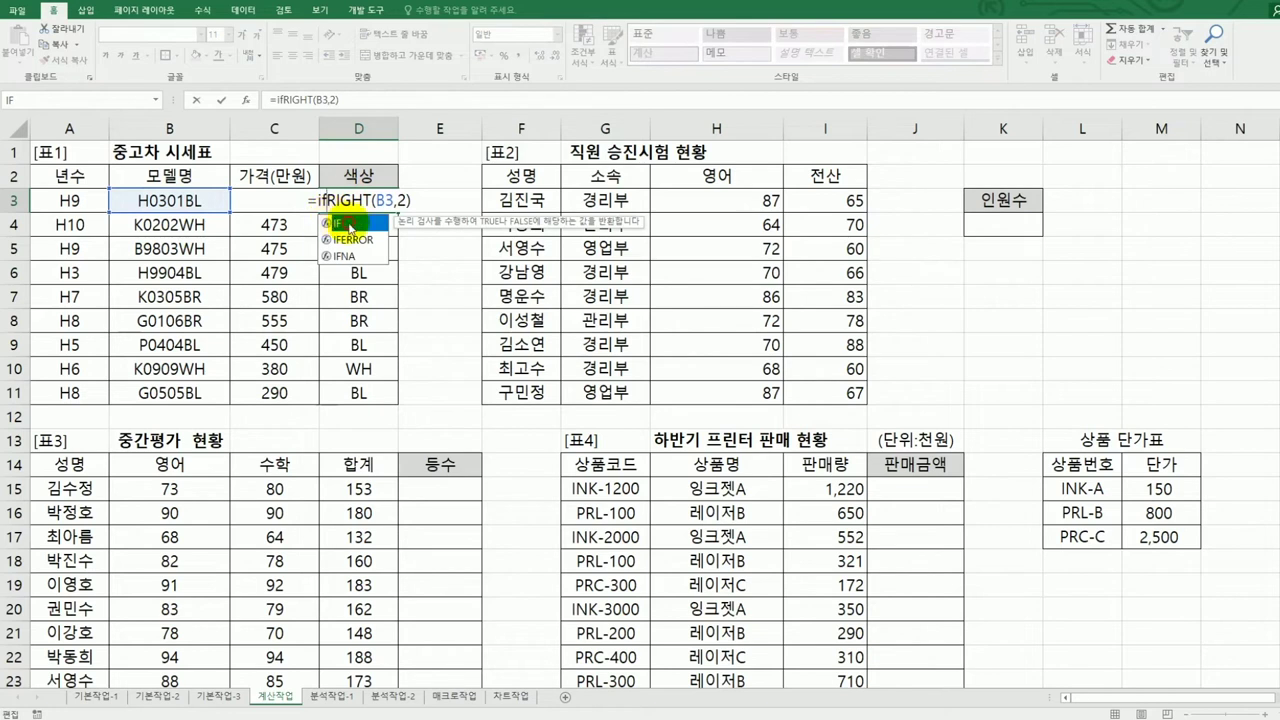
double_click(330, 221)
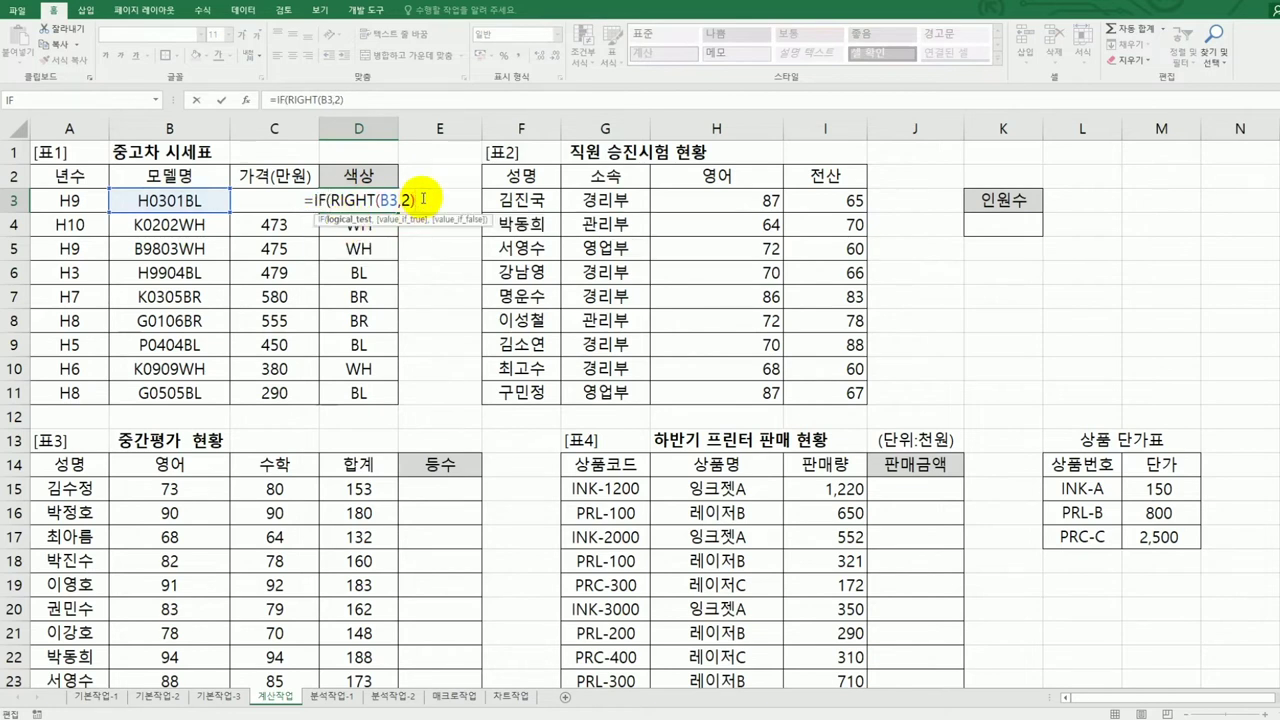
Step: Complete the IF test in D3 as RIGHT(B3,2)="BR" with "갈색" as its true value
type("=\"ㅠ")
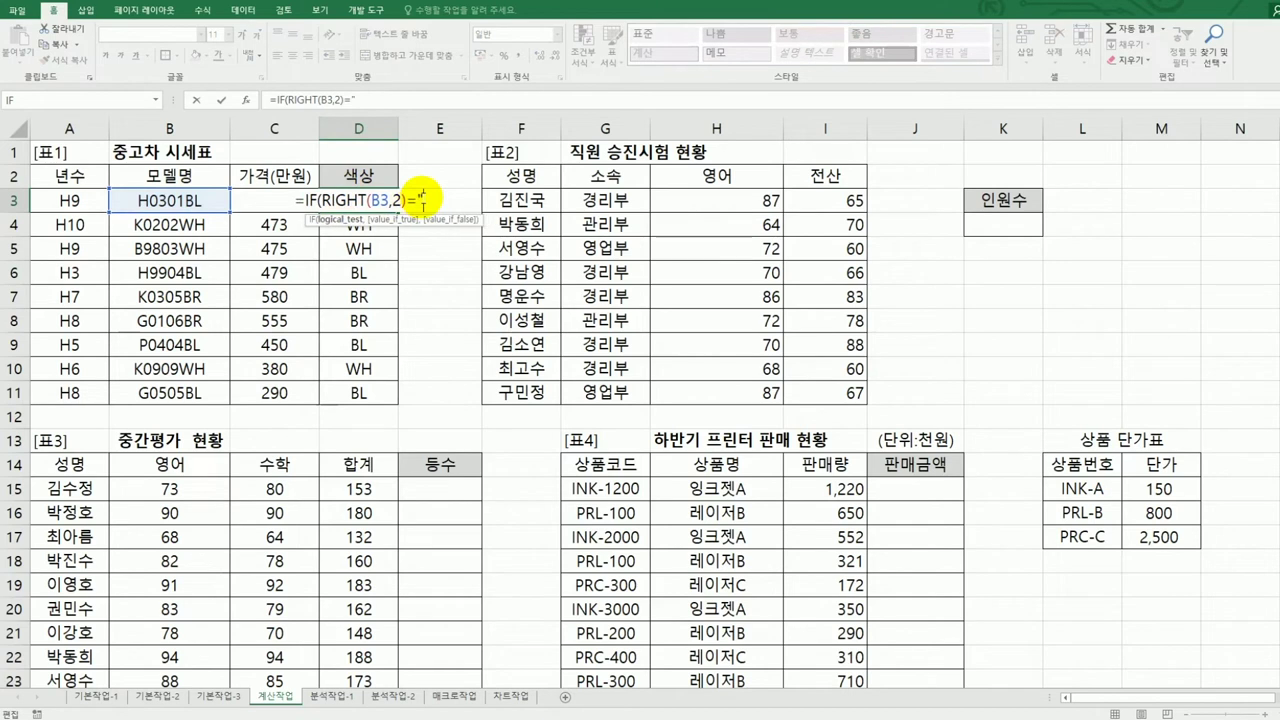
key("BackSpace")
key("Hangul")
type("BR")
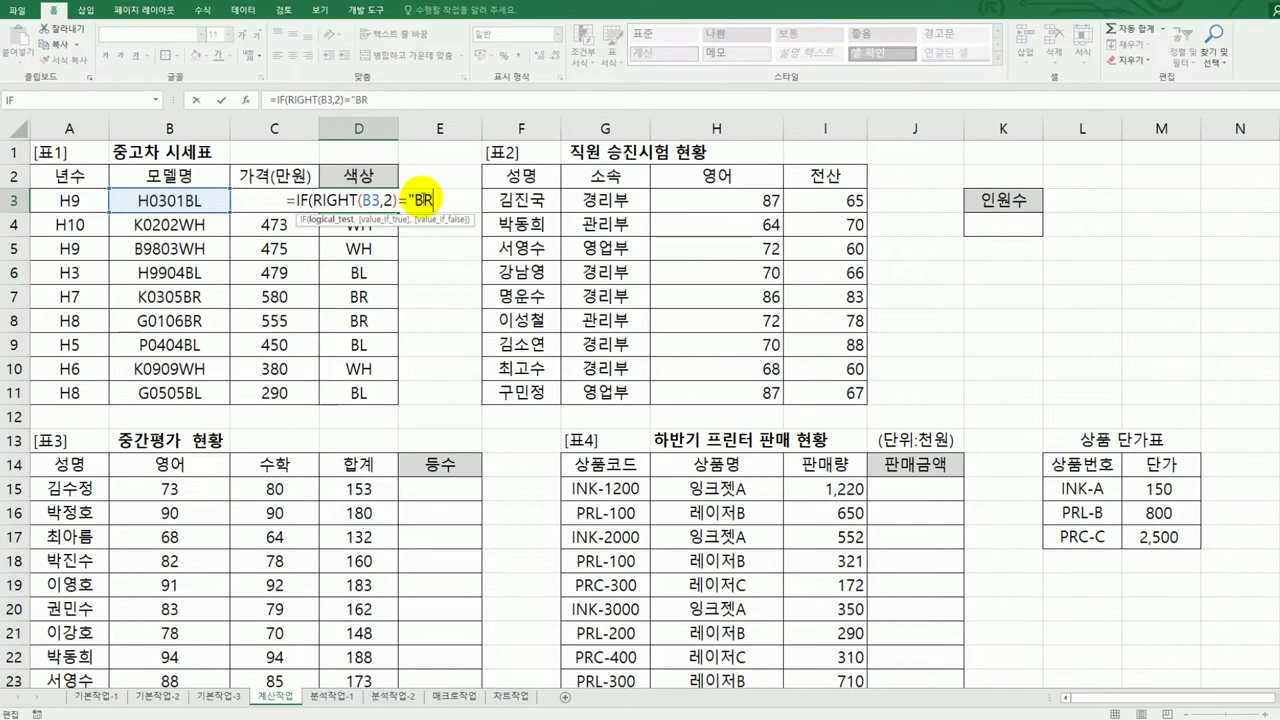
type("\",")
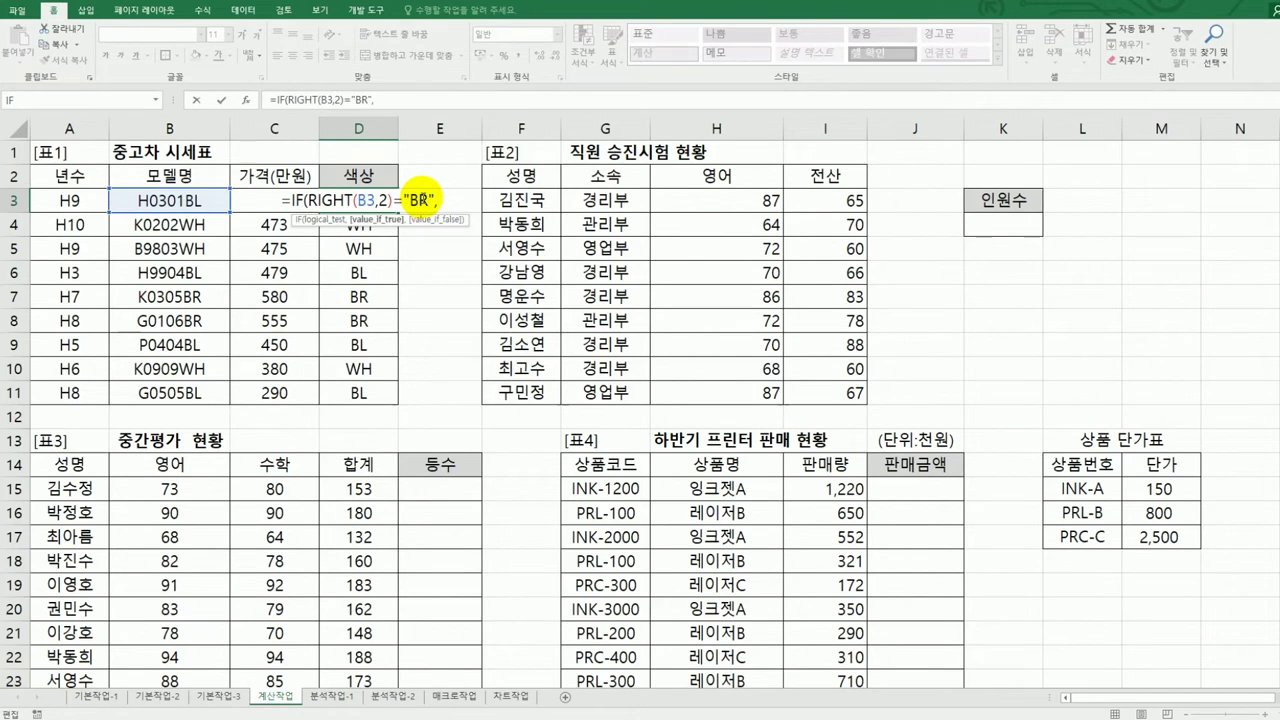
type("\"")
type("갈색")
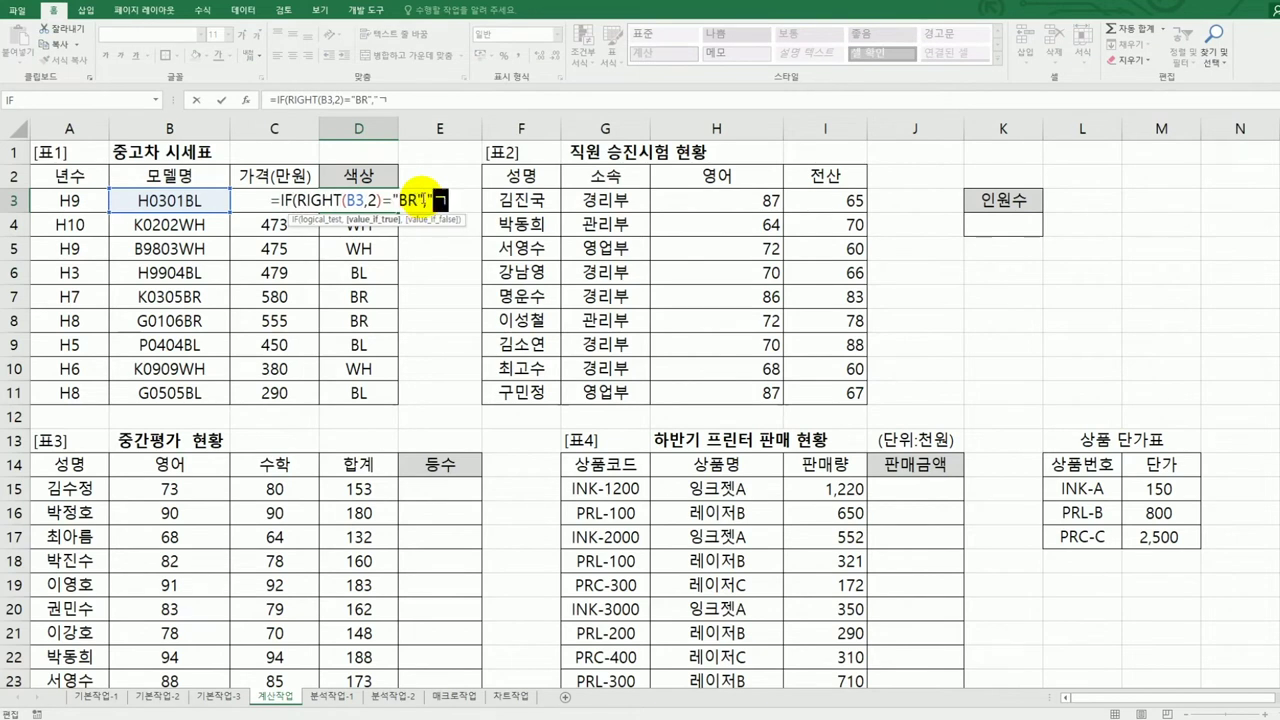
type("\",")
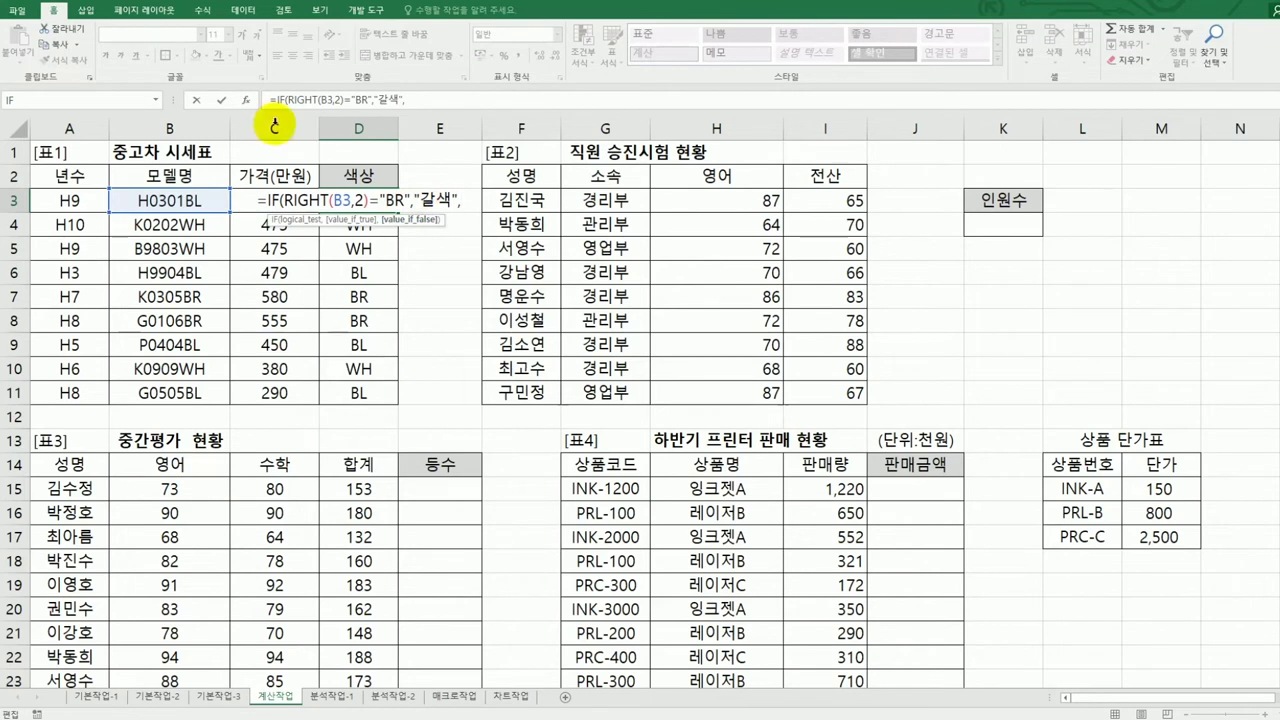
Step: Copy the IF(RIGHT(B3,2)="BR","갈색", portion of the D3 formula and paste it as the value-if-false argument
left_click_drag(276, 100, 412, 94)
key("ctrl+c")
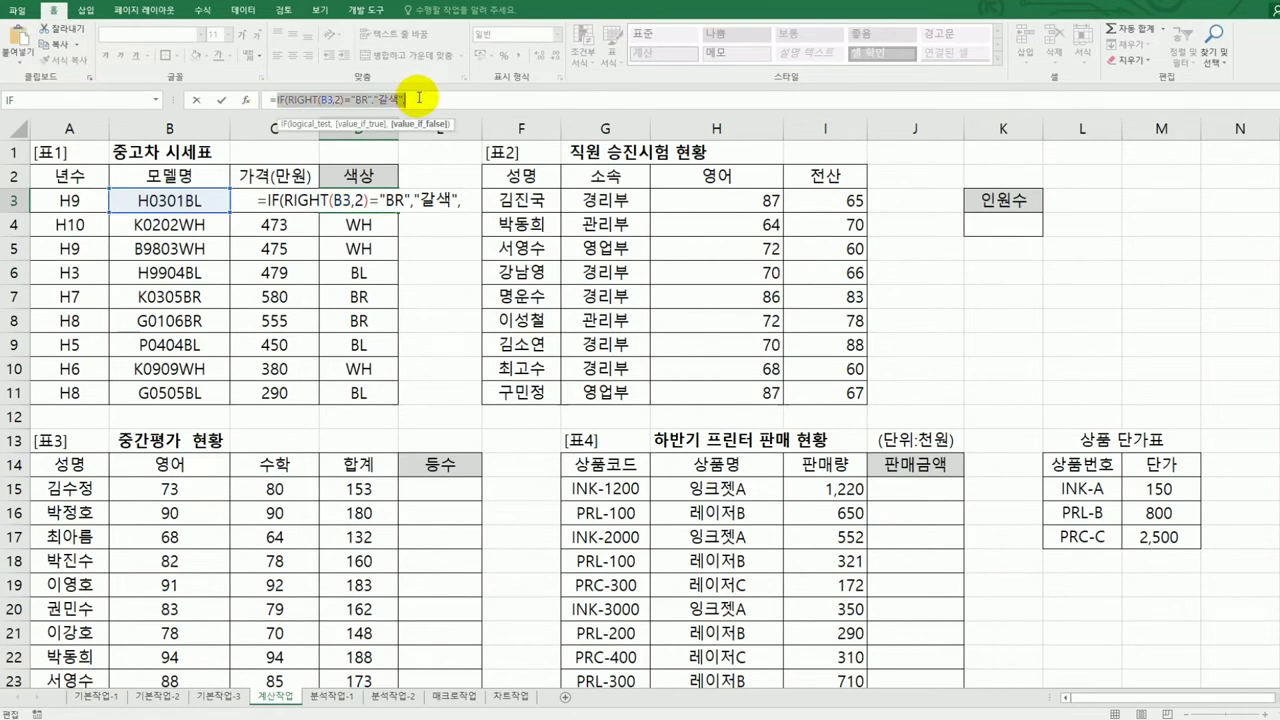
left_click(419, 97)
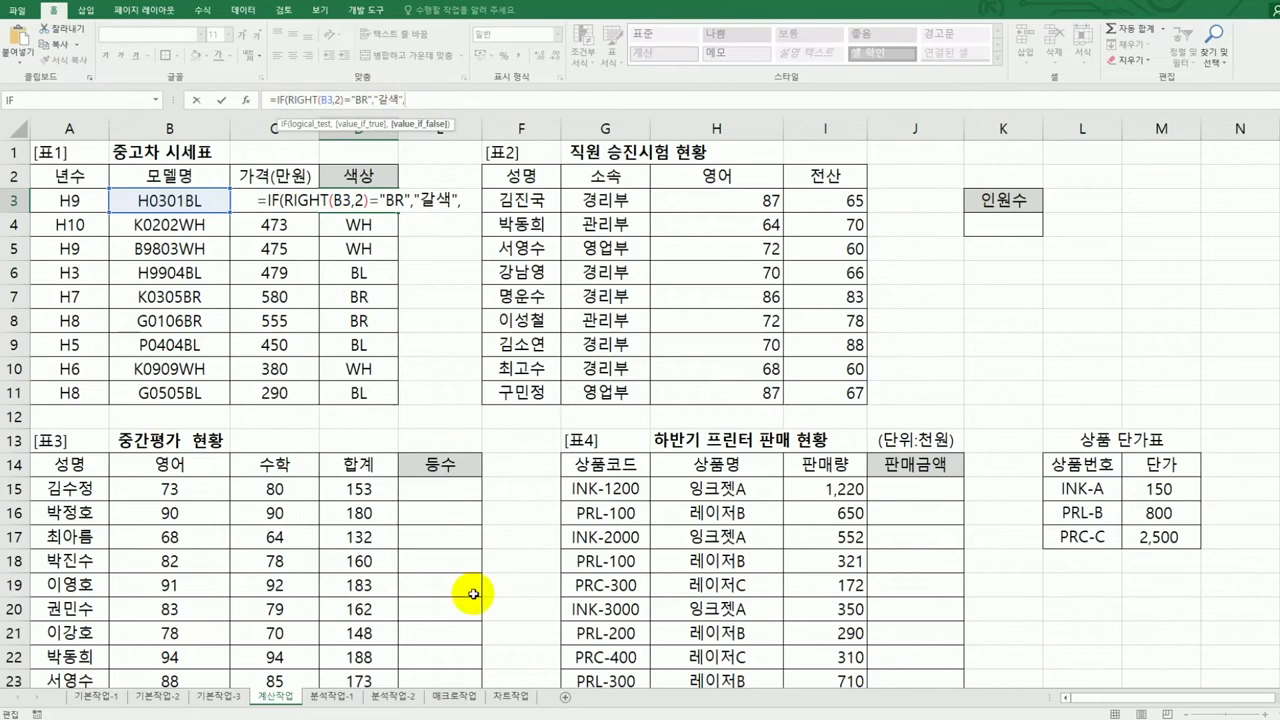
key("ctrl+v")
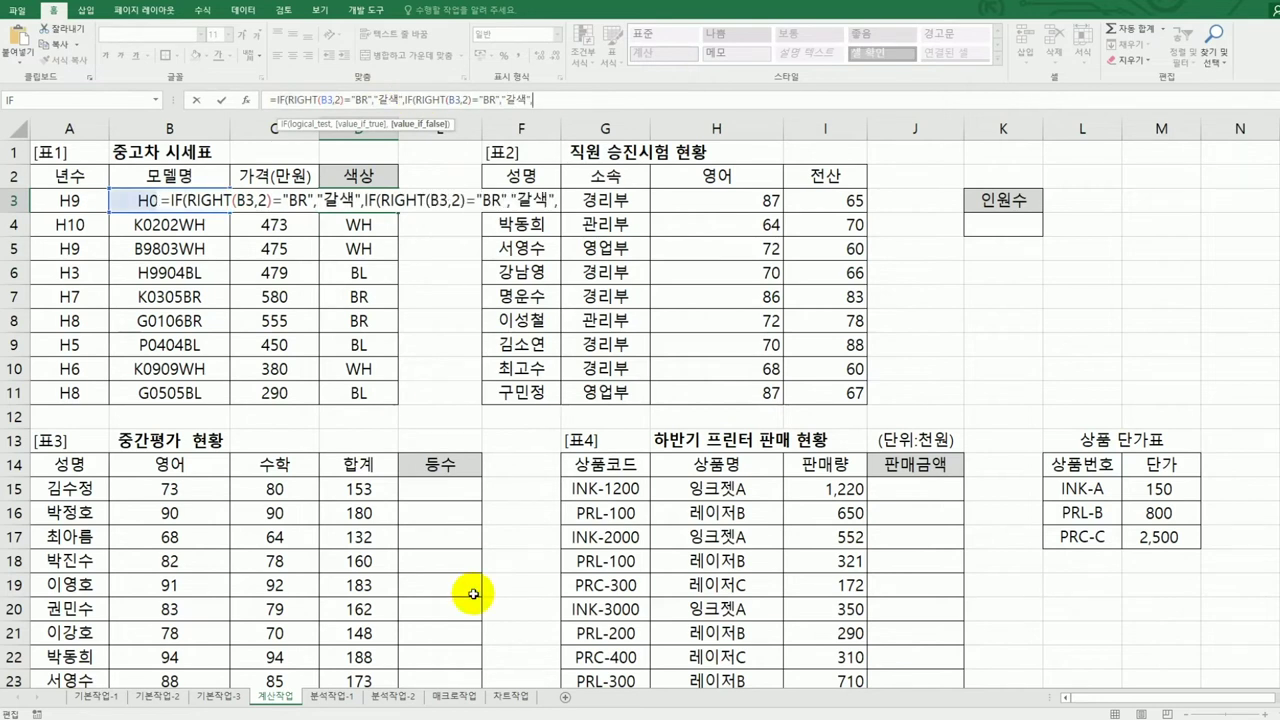
Step: Change the nested IF in D3 to test for "BL" and return "검정색"
left_click(361, 110)
left_click(466, 108)
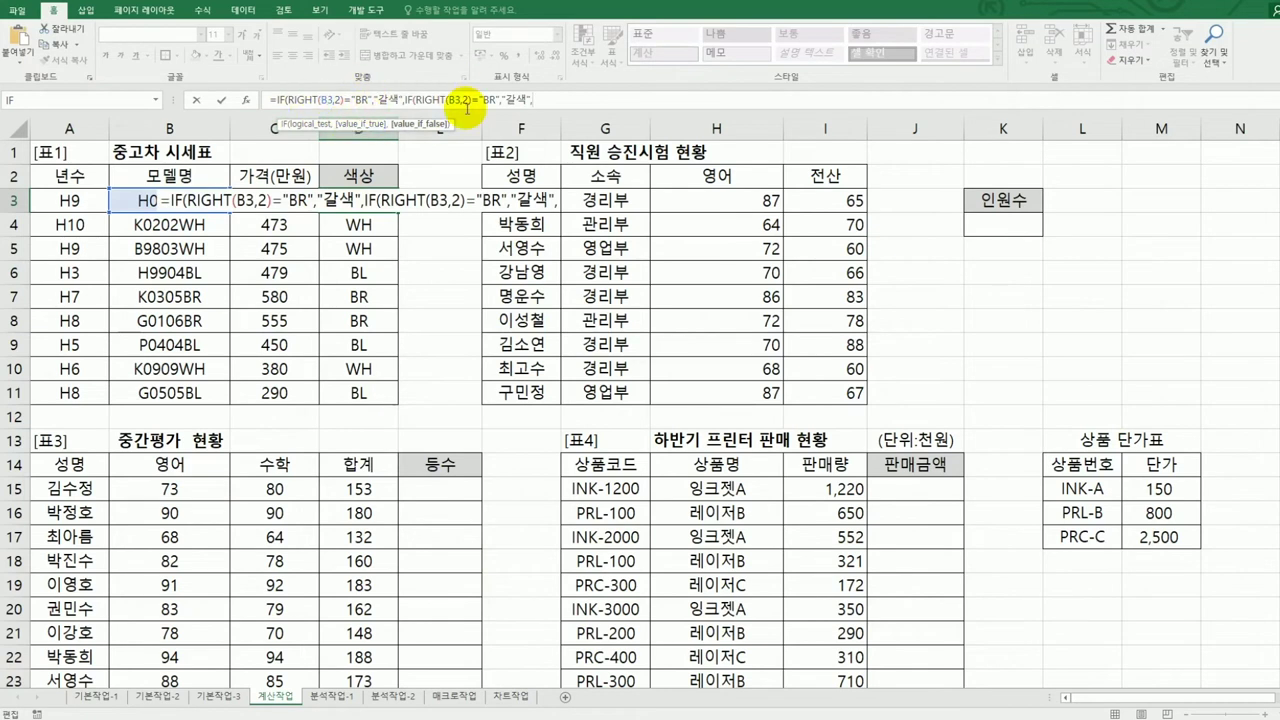
double_click(495, 100)
left_click(497, 100)
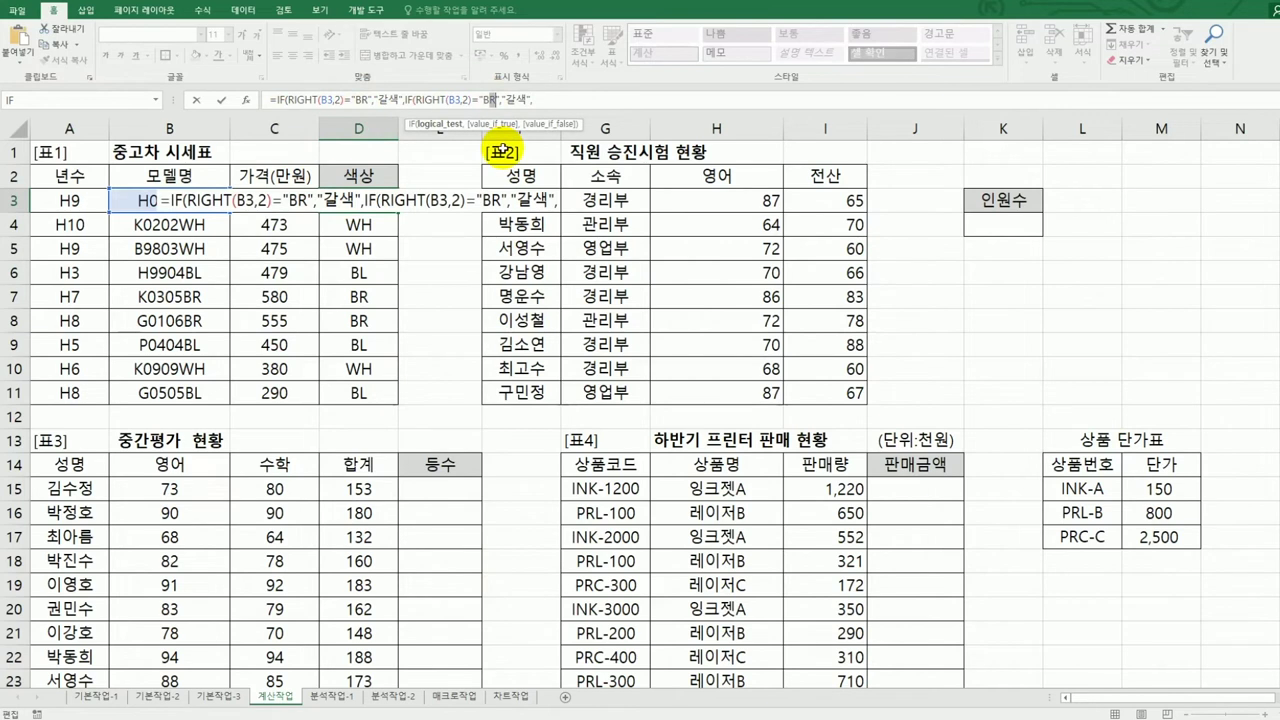
key("Delete")
type("L")
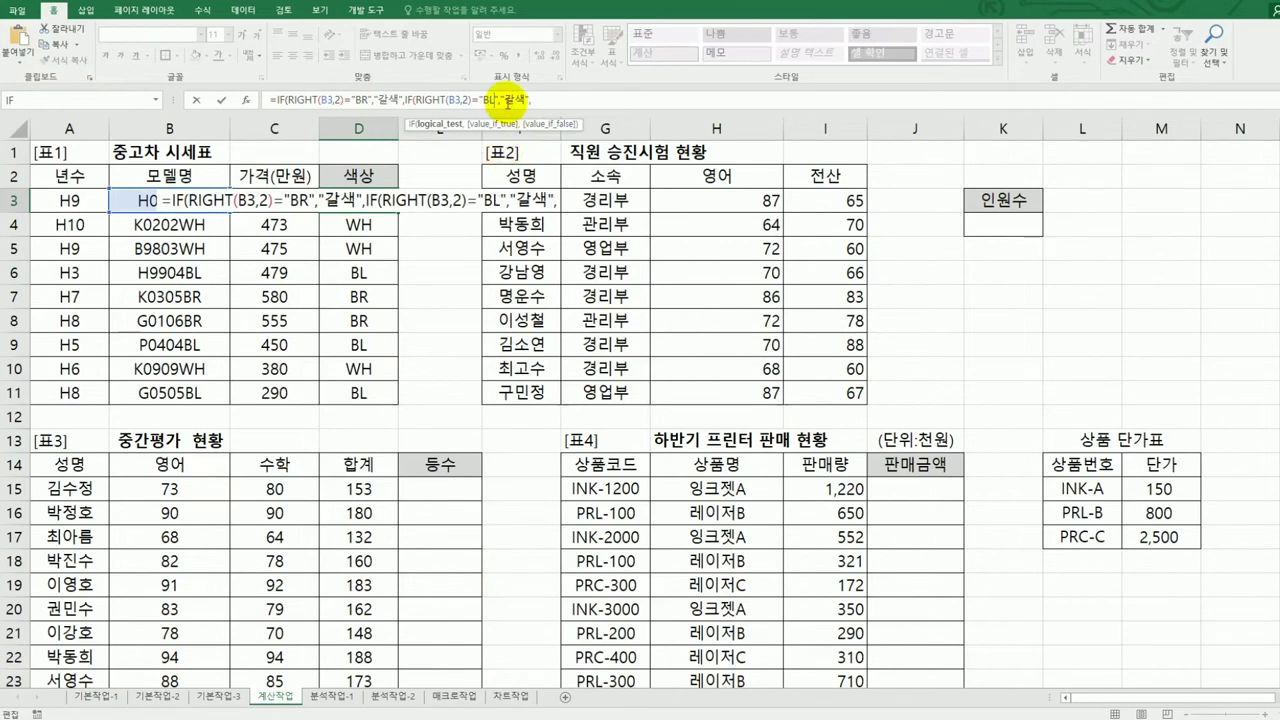
double_click(519, 100)
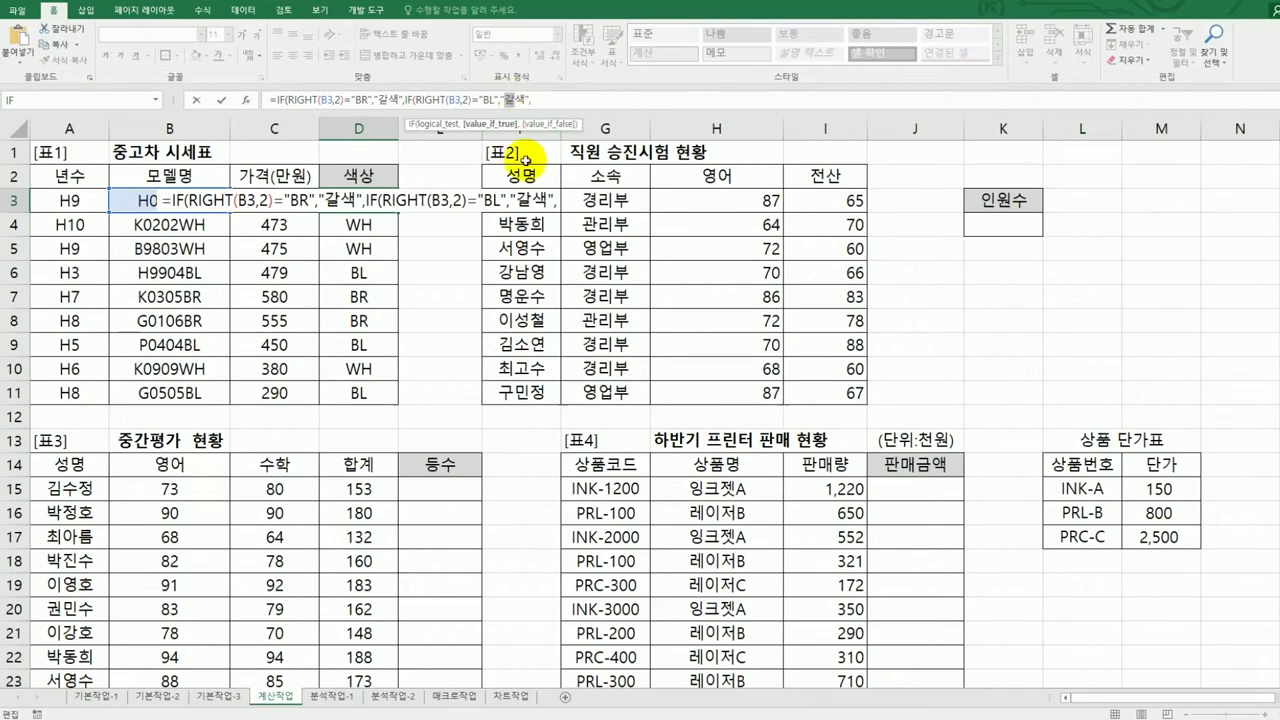
type("색")
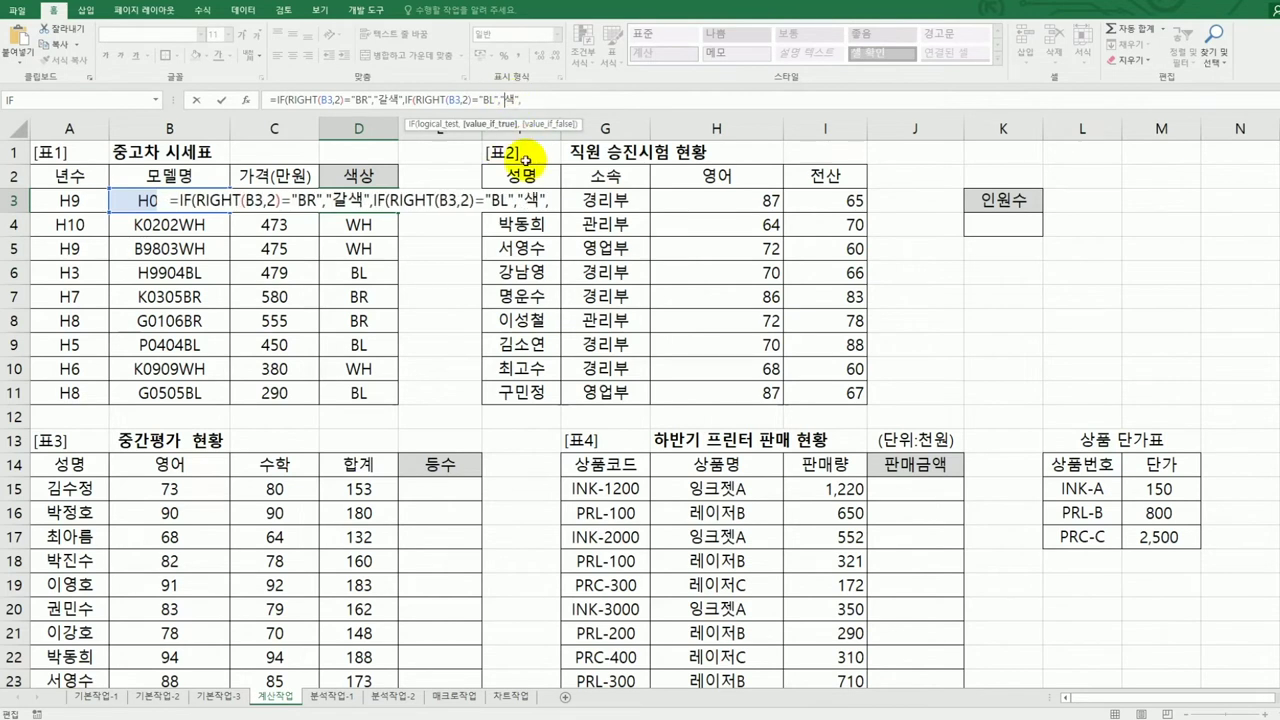
key("Left")
type("검정")
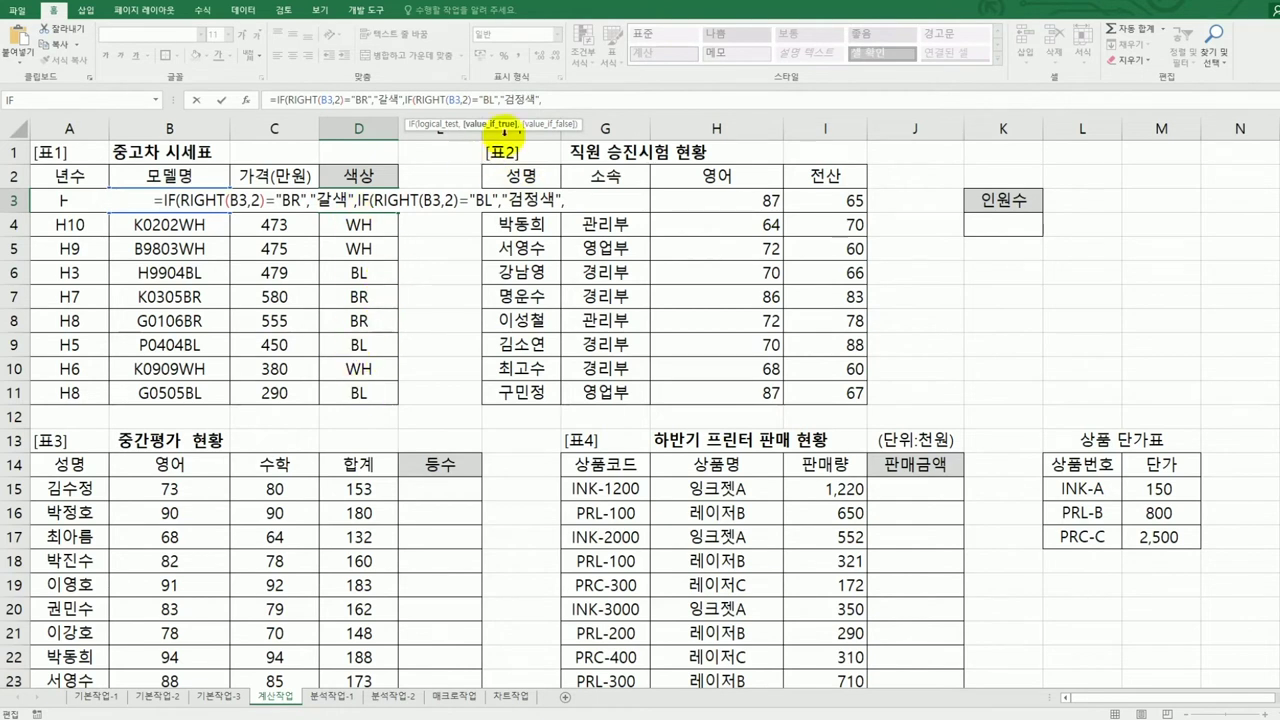
Step: Add "흰색" as the nested IF's false value, close both parentheses and commit the D3 formula
left_click(559, 103)
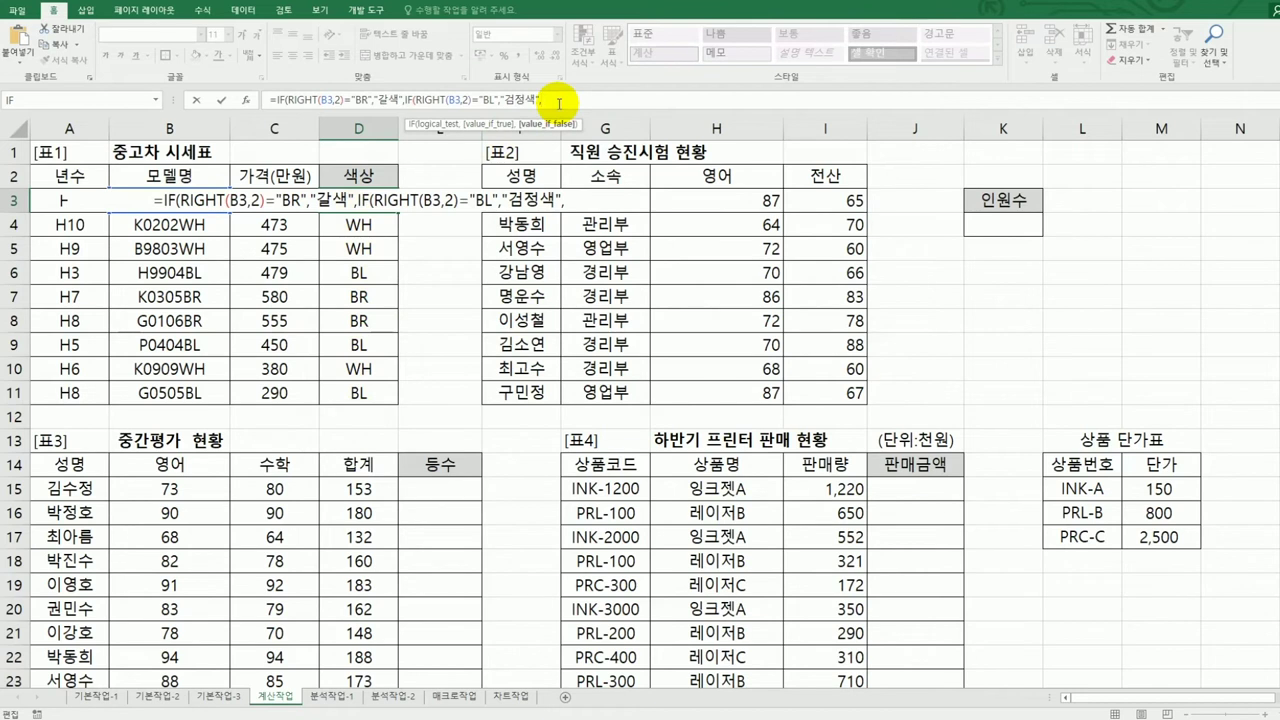
type("\"ㅎㅢㄴ색\"")
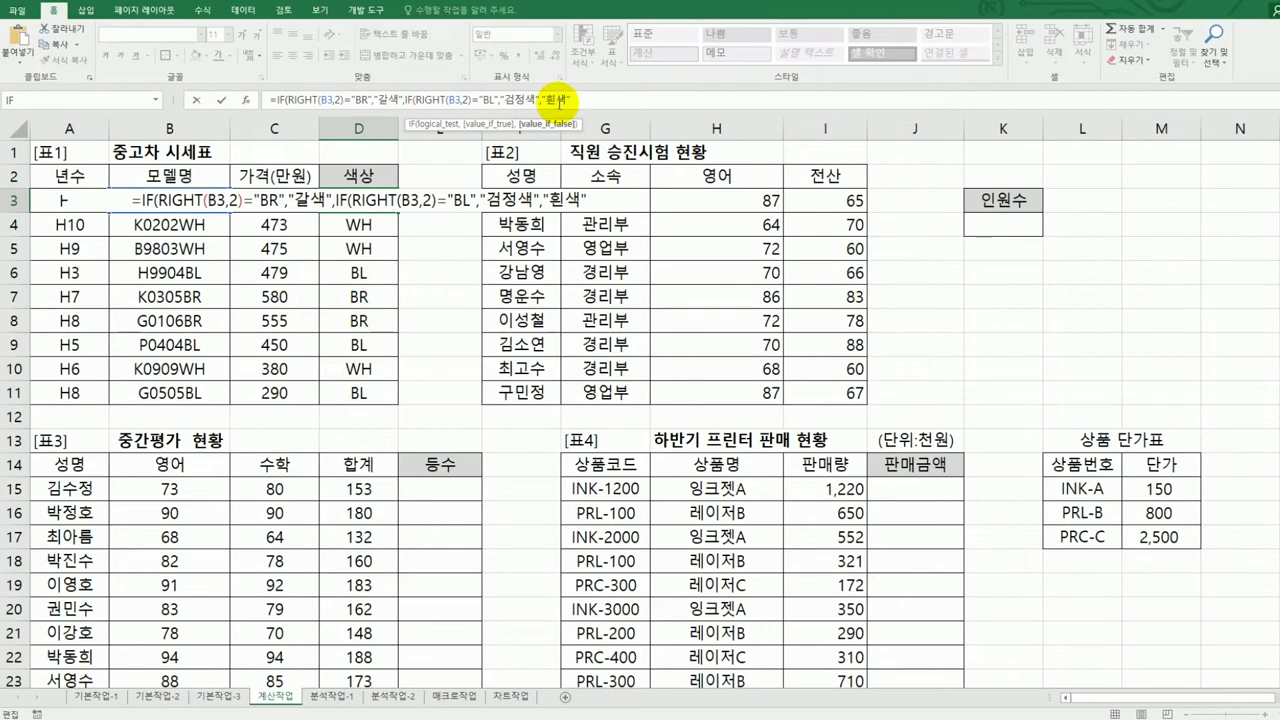
type("))")
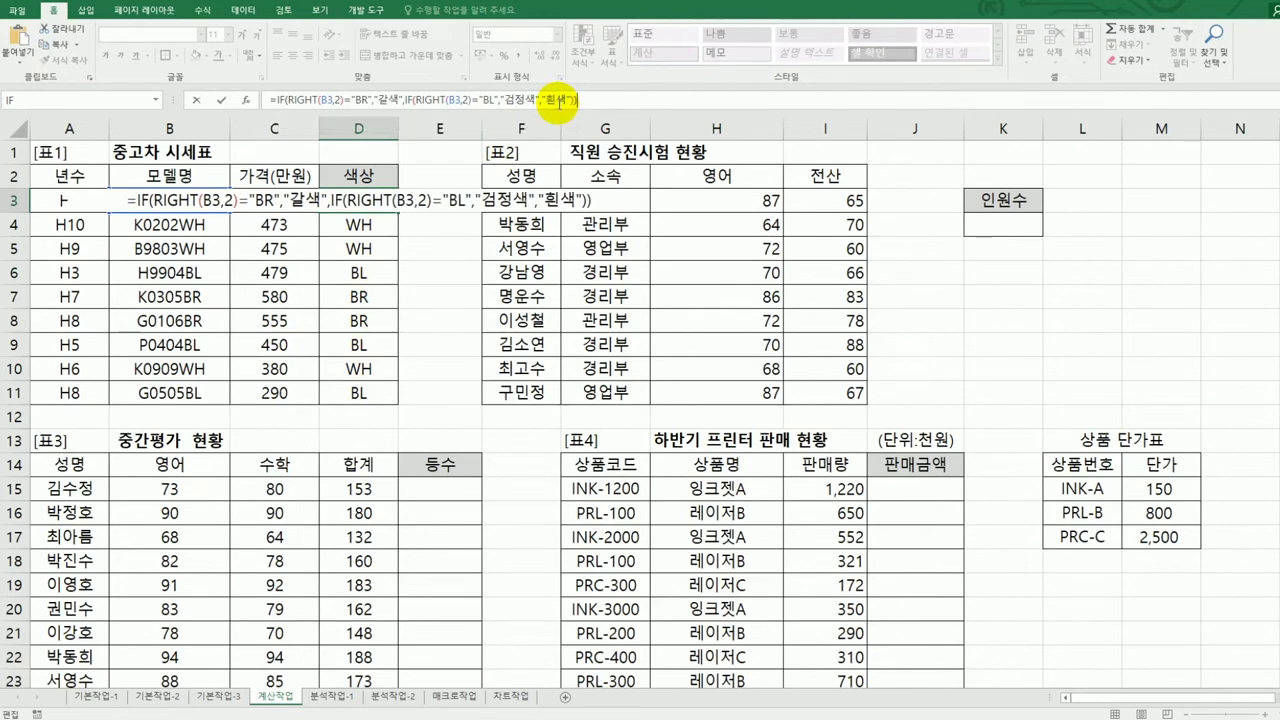
key("Return")
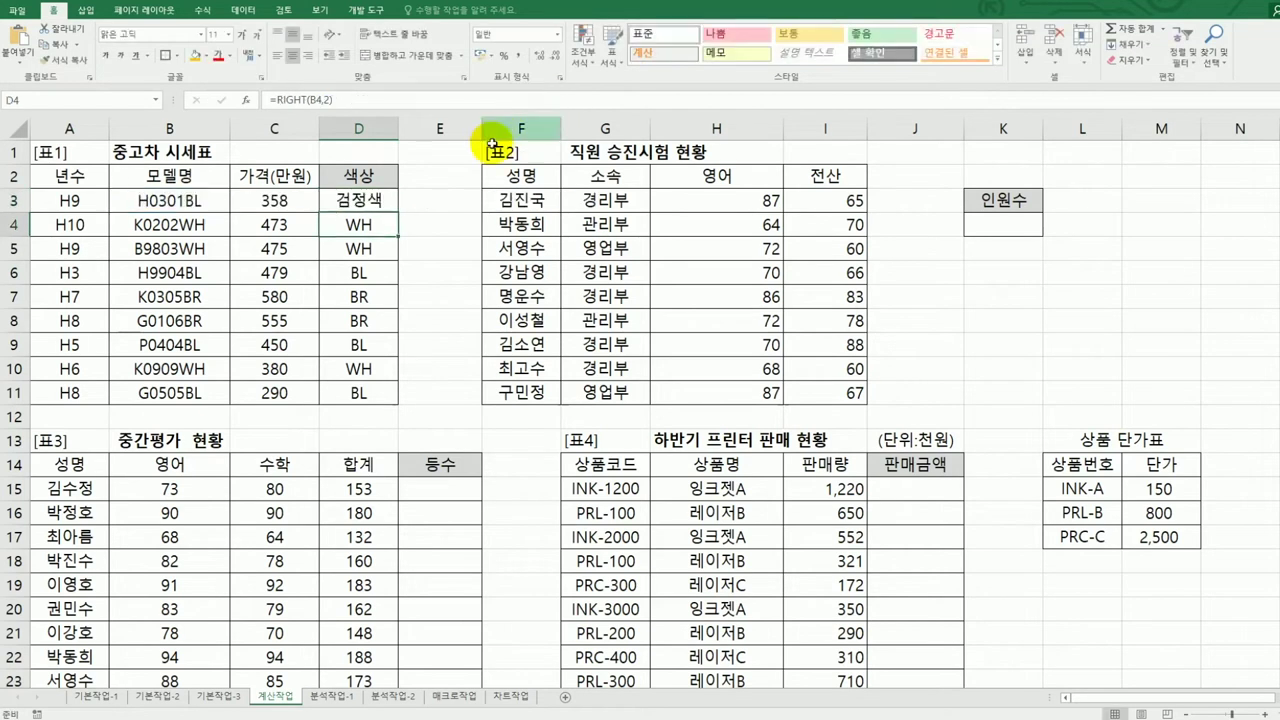
Step: Fill the D3 color formula down through D11 in the 색상 column
left_click(375, 198)
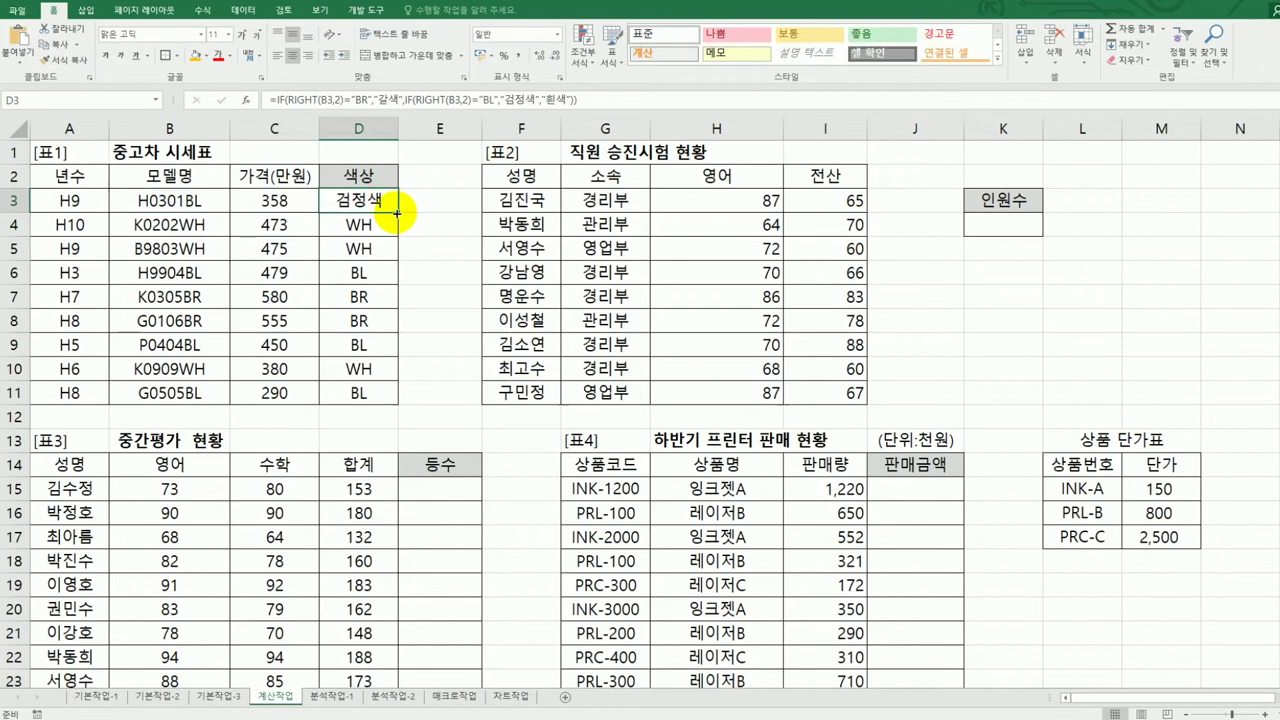
left_click_drag(397, 212, 398, 396)
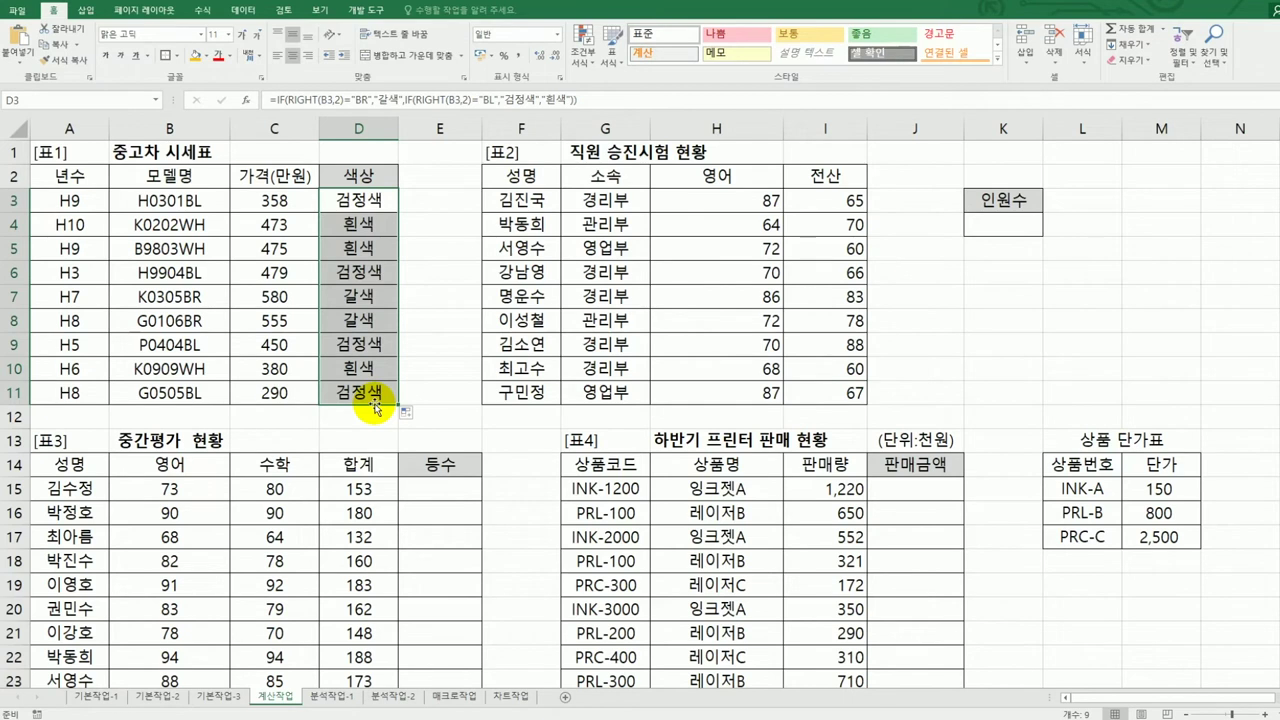
Step: Start a COUNTIFS formula in K4 under 인원수 and open its function arguments dialog
left_click(968, 230)
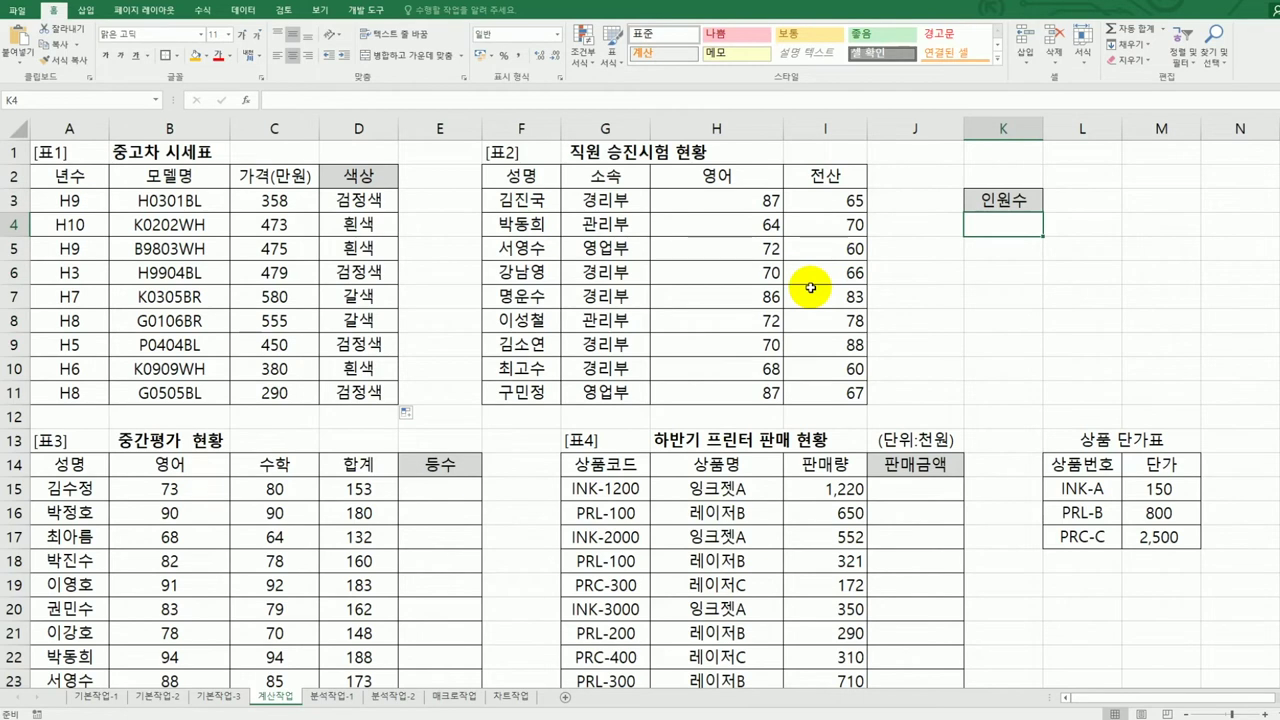
type("=")
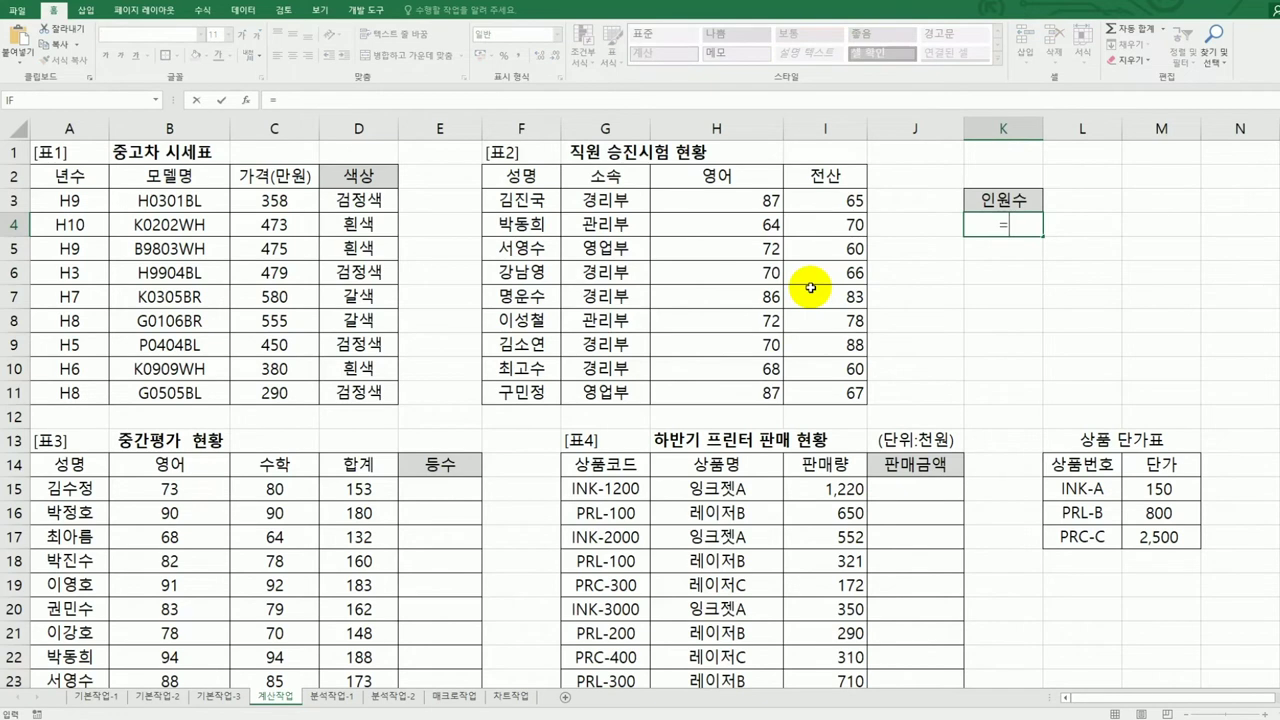
type("coun")
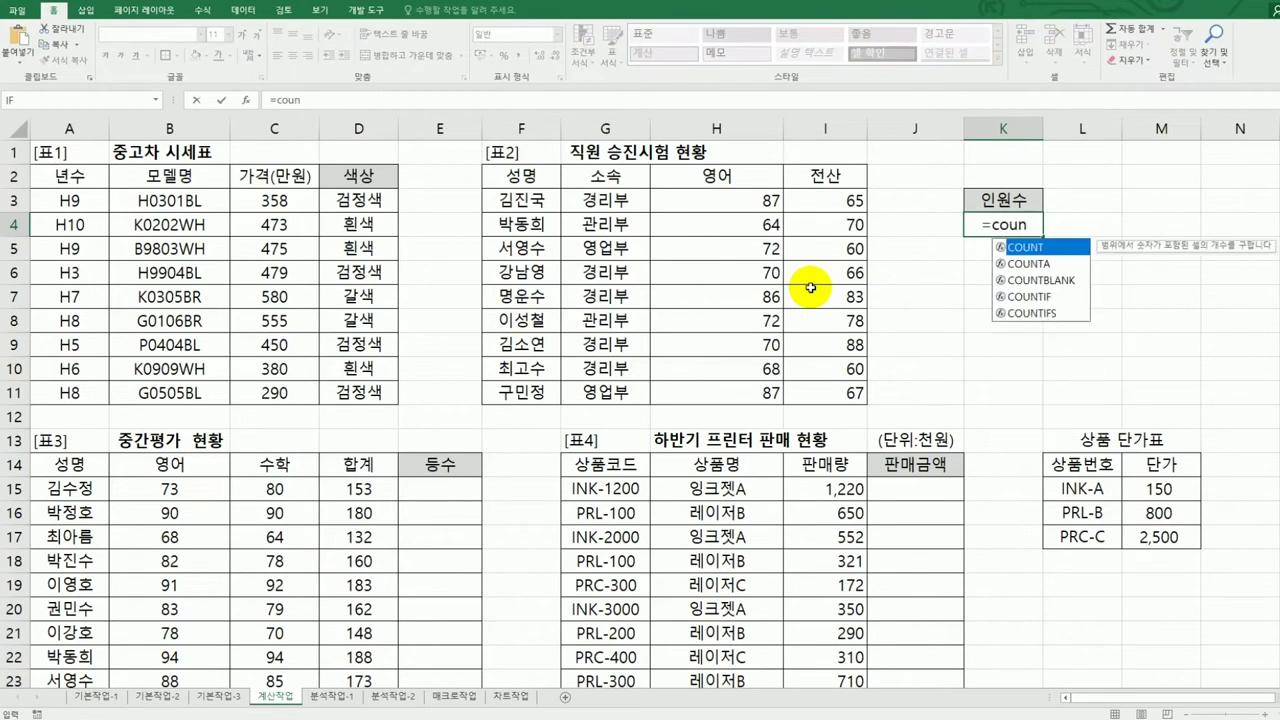
double_click(1020, 316)
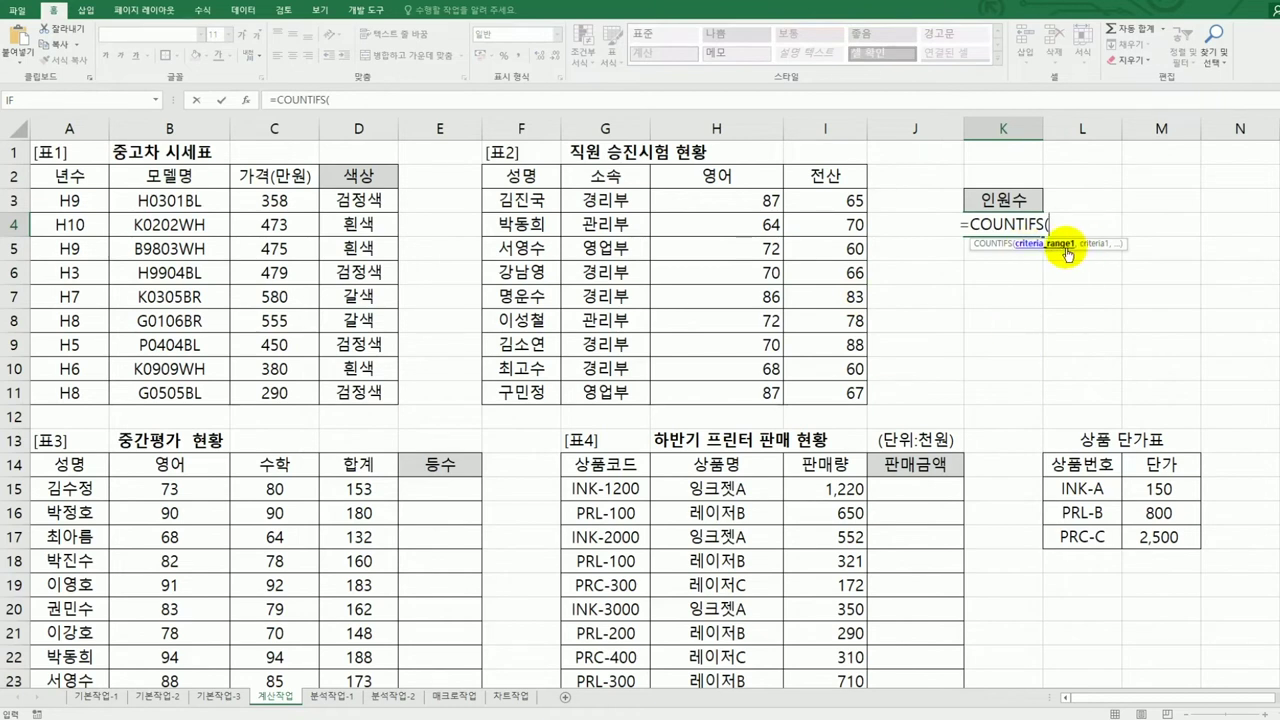
left_click(247, 100)
Step: Set the first COUNTIFS condition to the 영어 scores H3:H11 with criterion >=70
left_click_drag(820, 204, 572, 388)
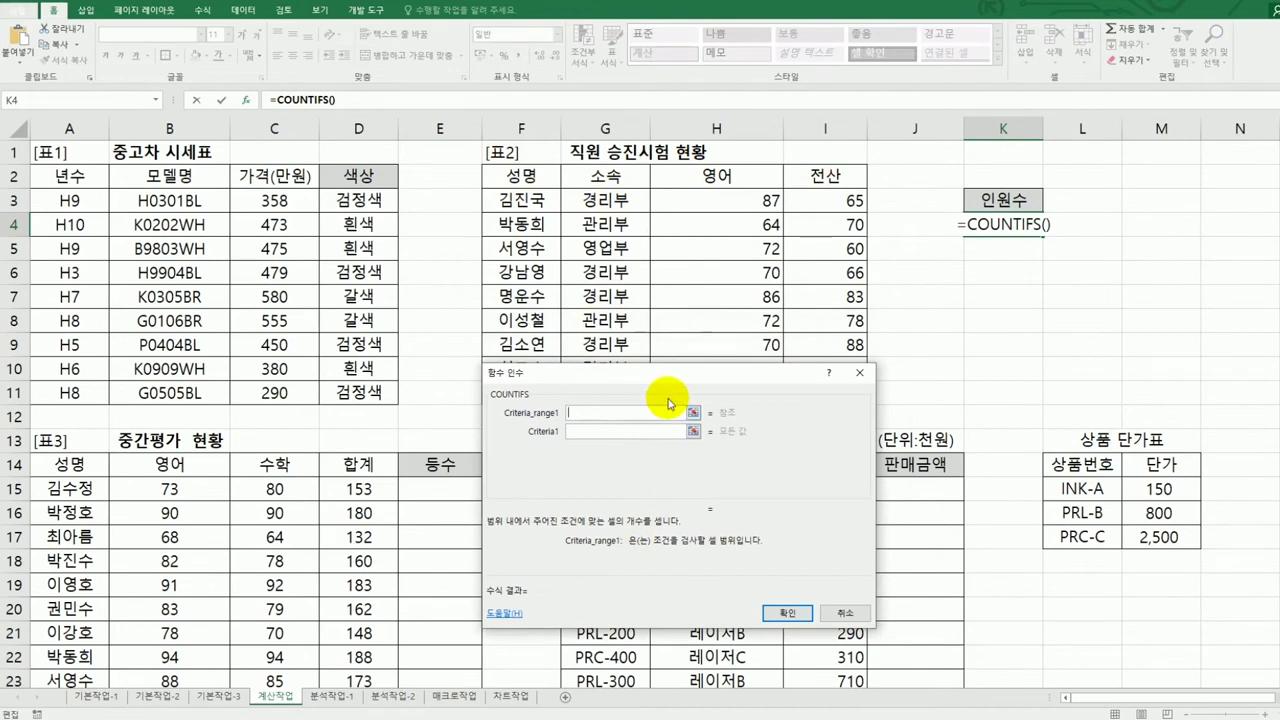
left_click_drag(694, 200, 705, 385)
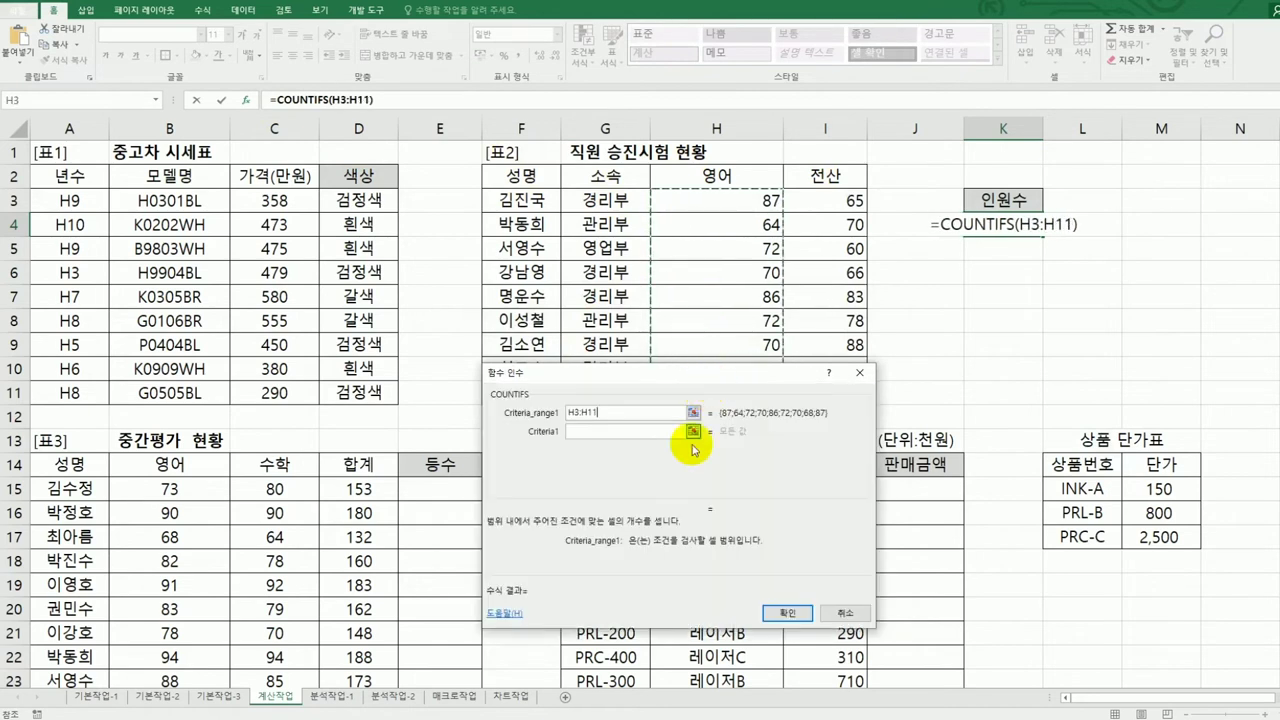
left_click(631, 439)
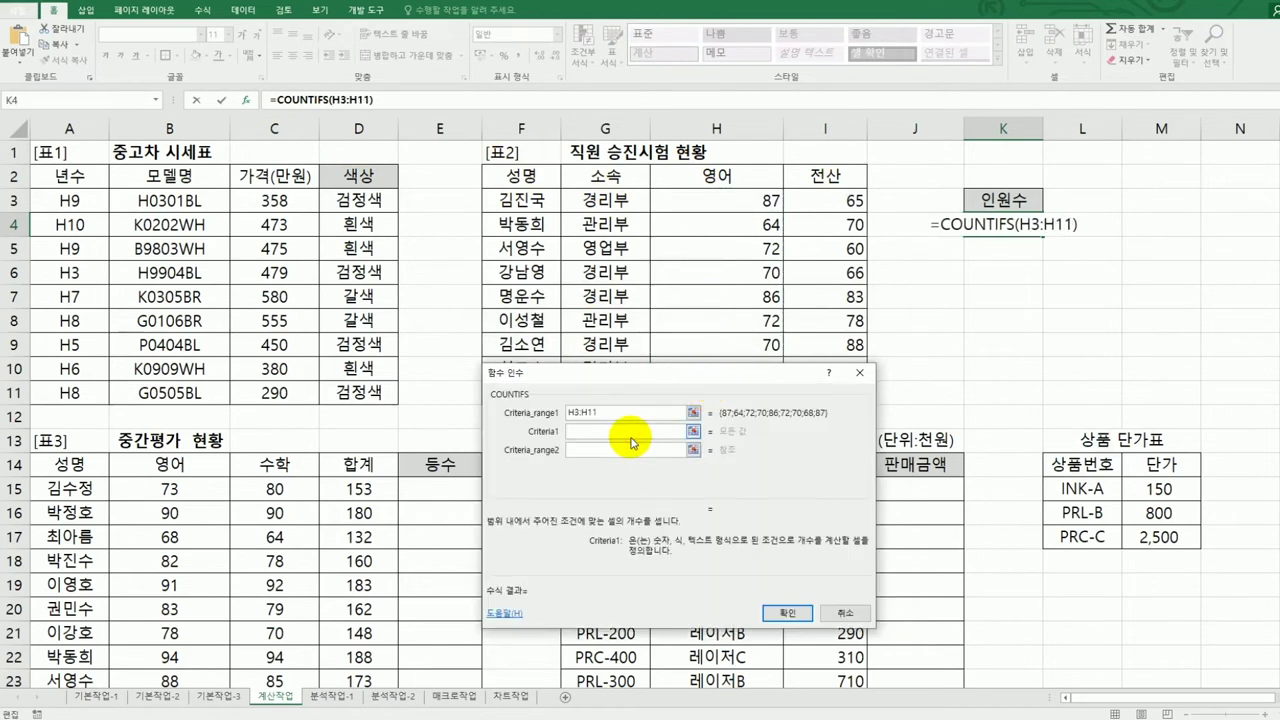
type(">=70")
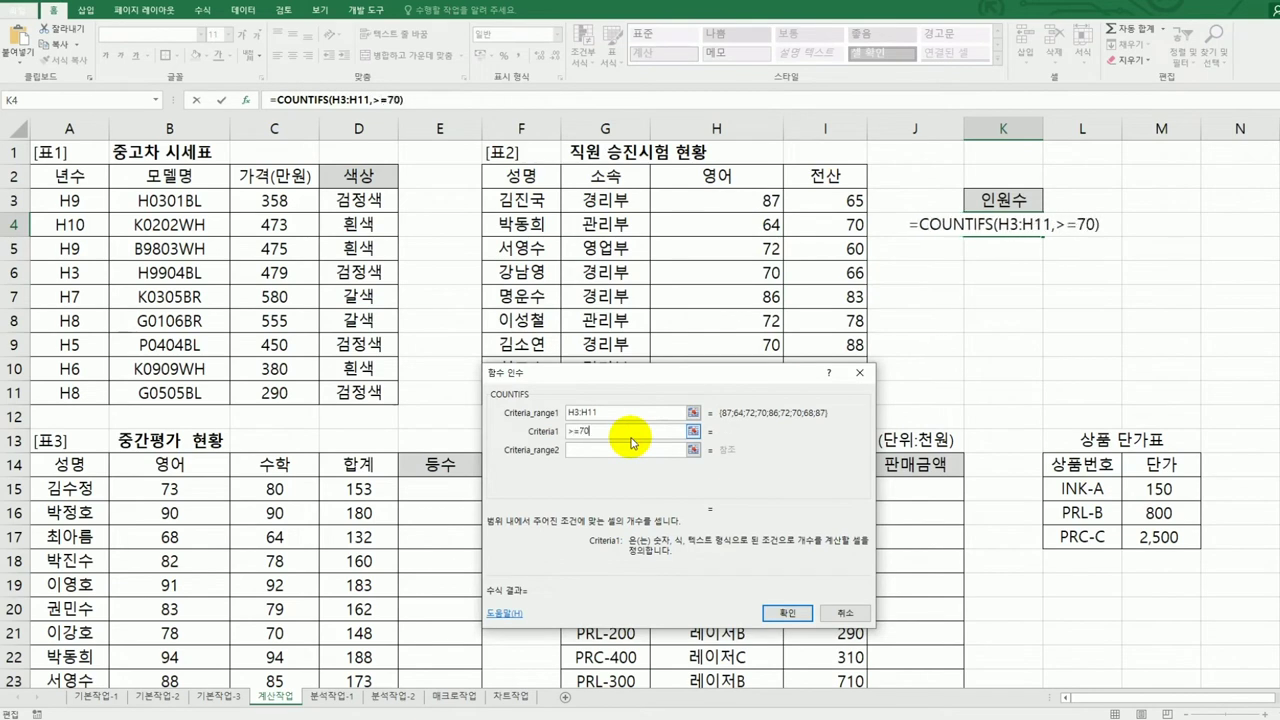
Step: Add the 전산 scores I3:I11 with criterion >=70 as the second COUNTIFS condition and commit the K4 formula
left_click(615, 451)
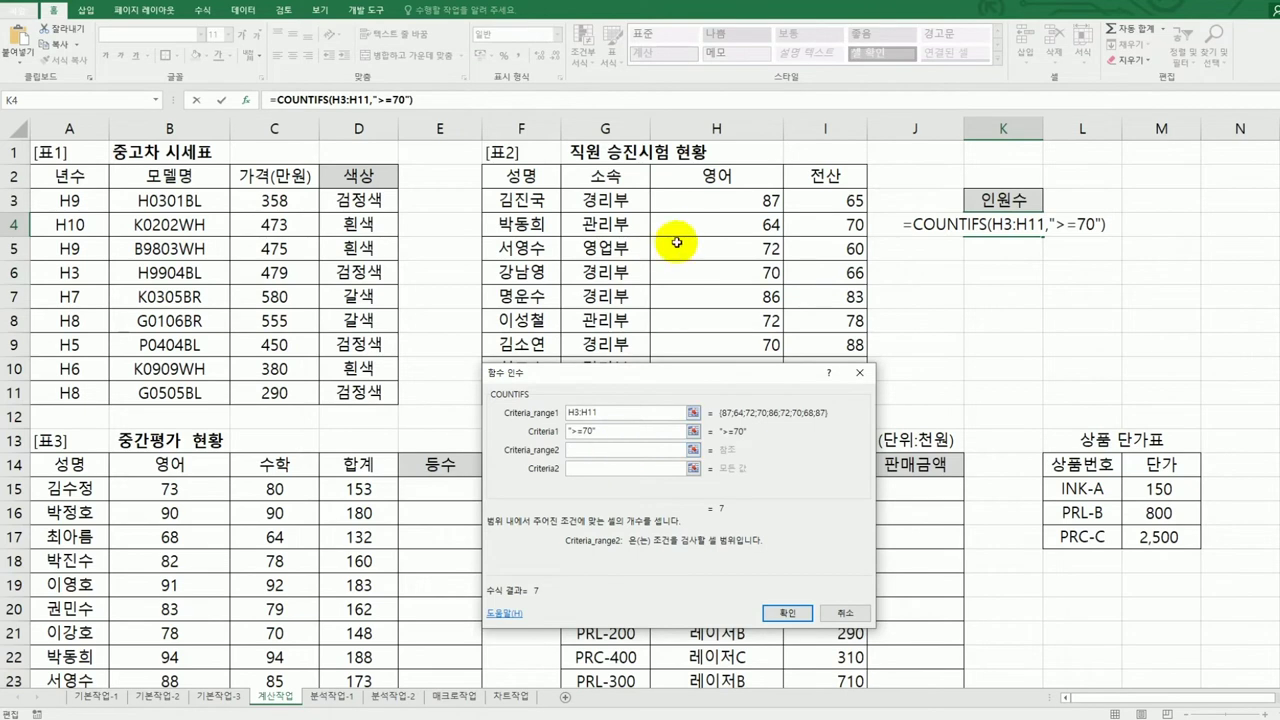
left_click_drag(722, 378, 387, 356)
left_click_drag(840, 202, 826, 392)
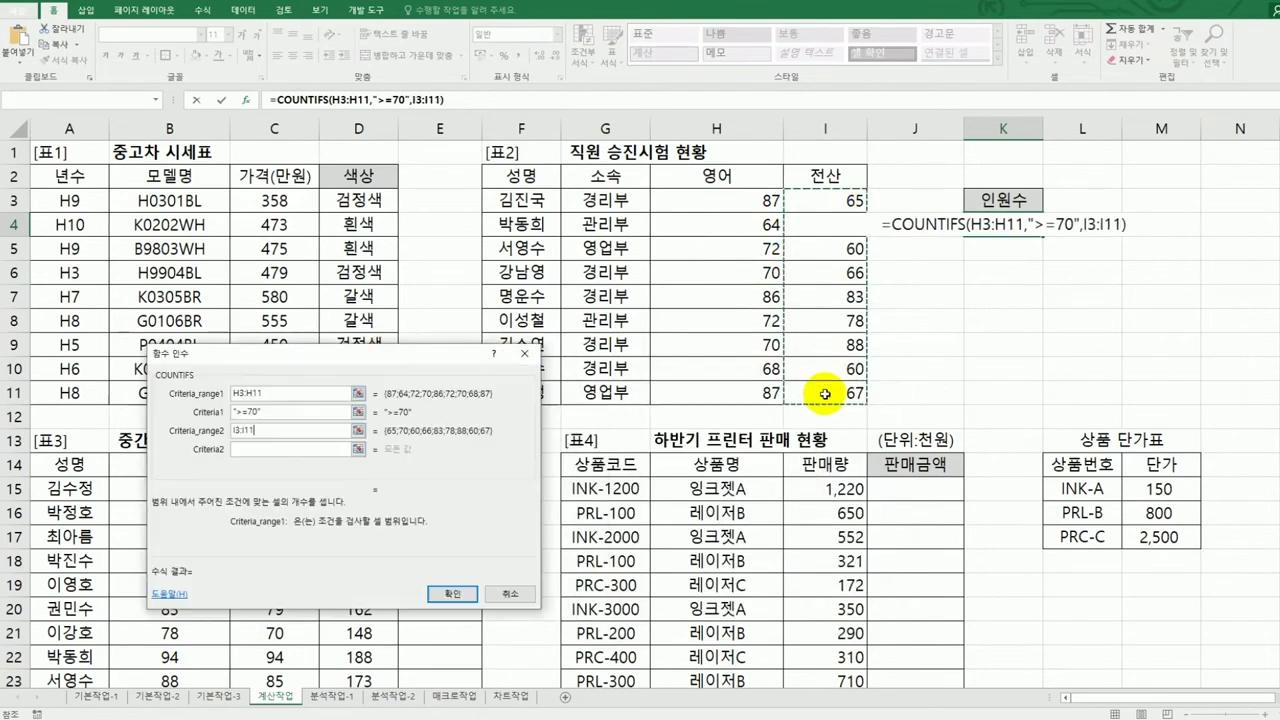
left_click(318, 450)
type(">=70")
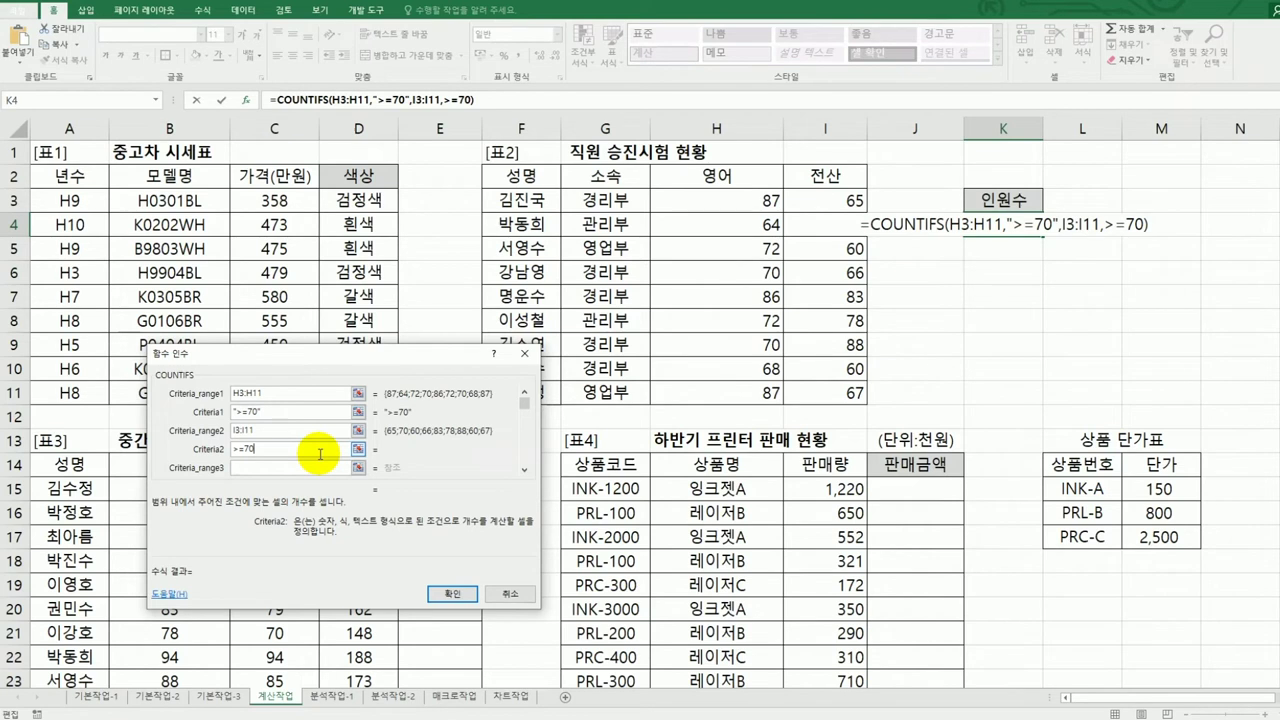
left_click(452, 593)
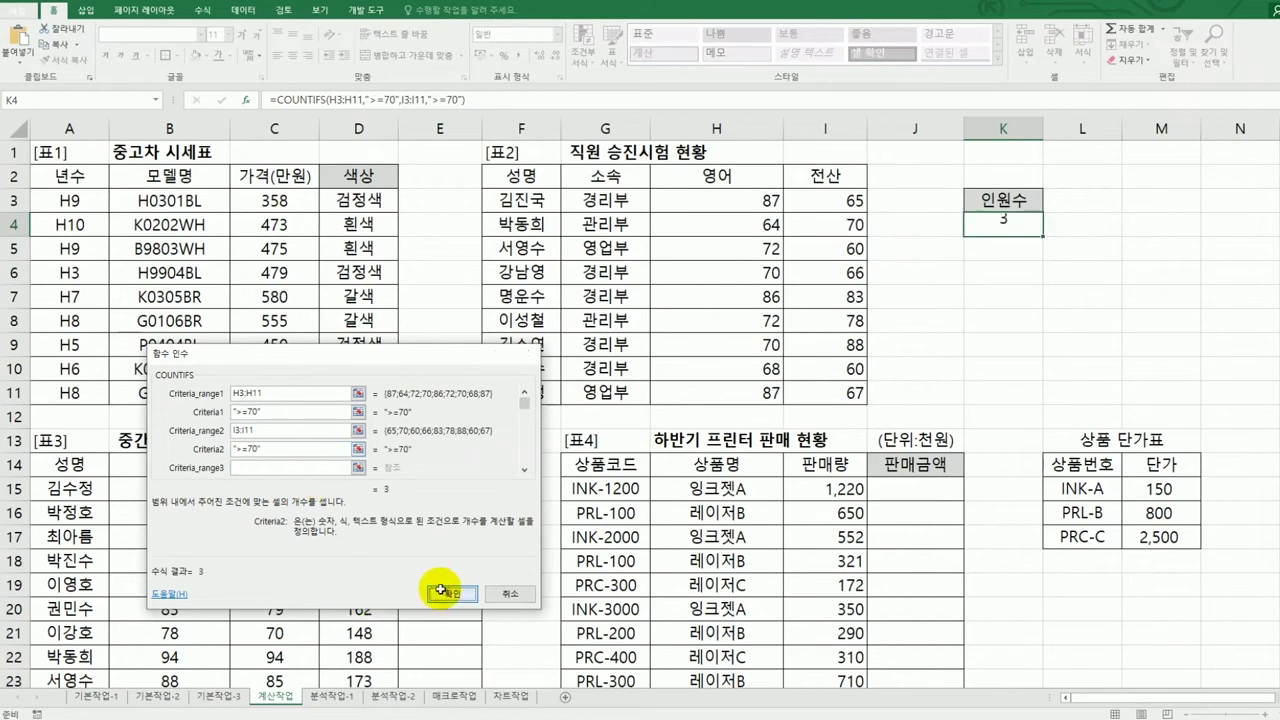
Step: Append &"명" to the COUNTIFS formula in K4 and commit it
left_click(617, 104)
type("&")
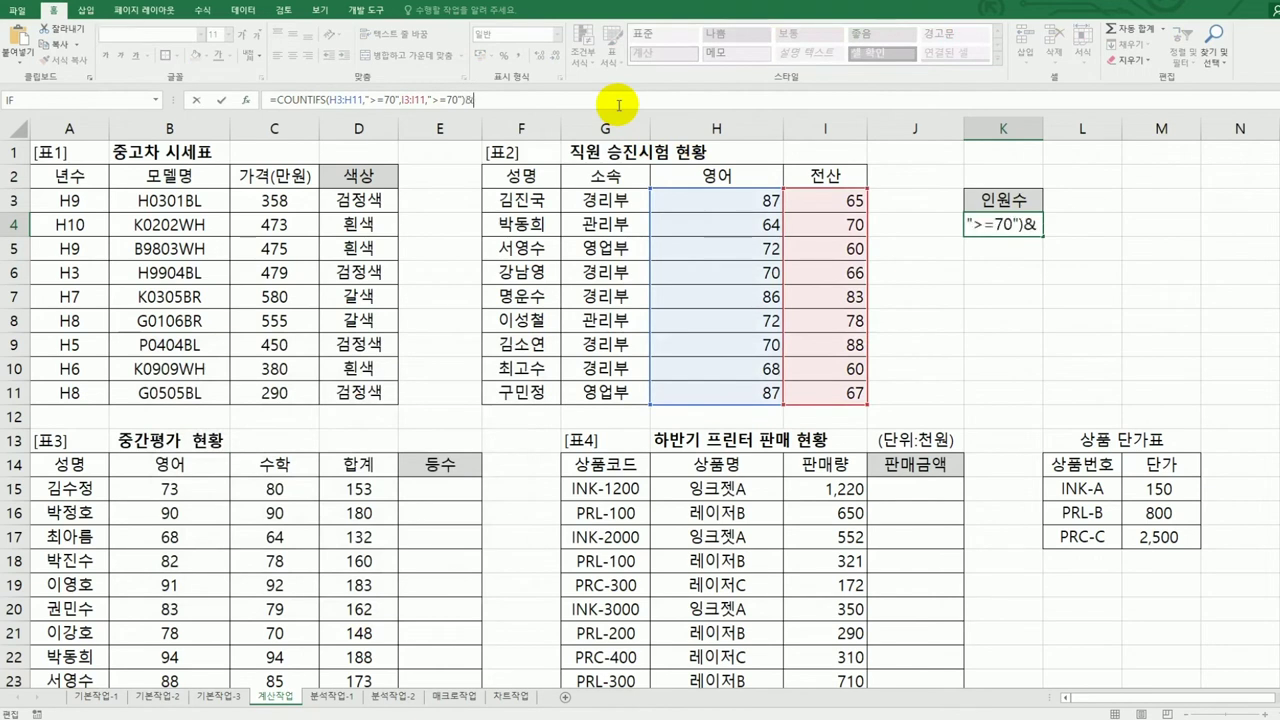
type("\"명")
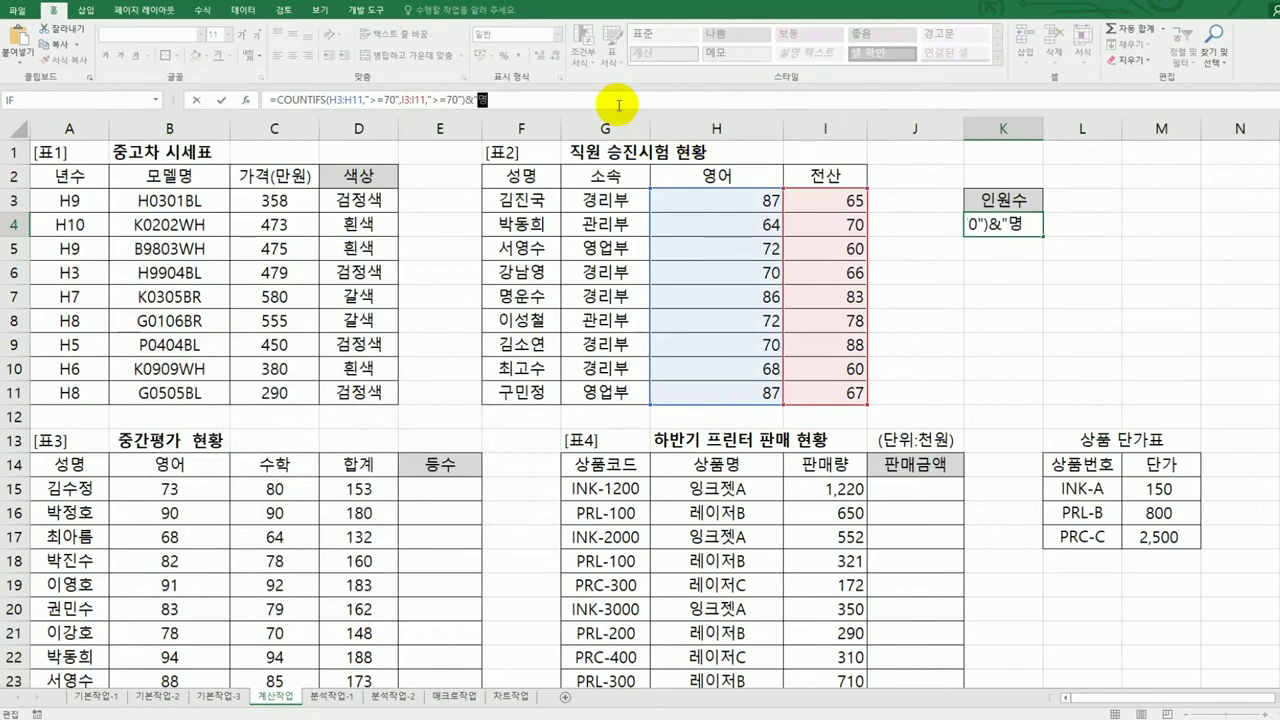
key("Return")
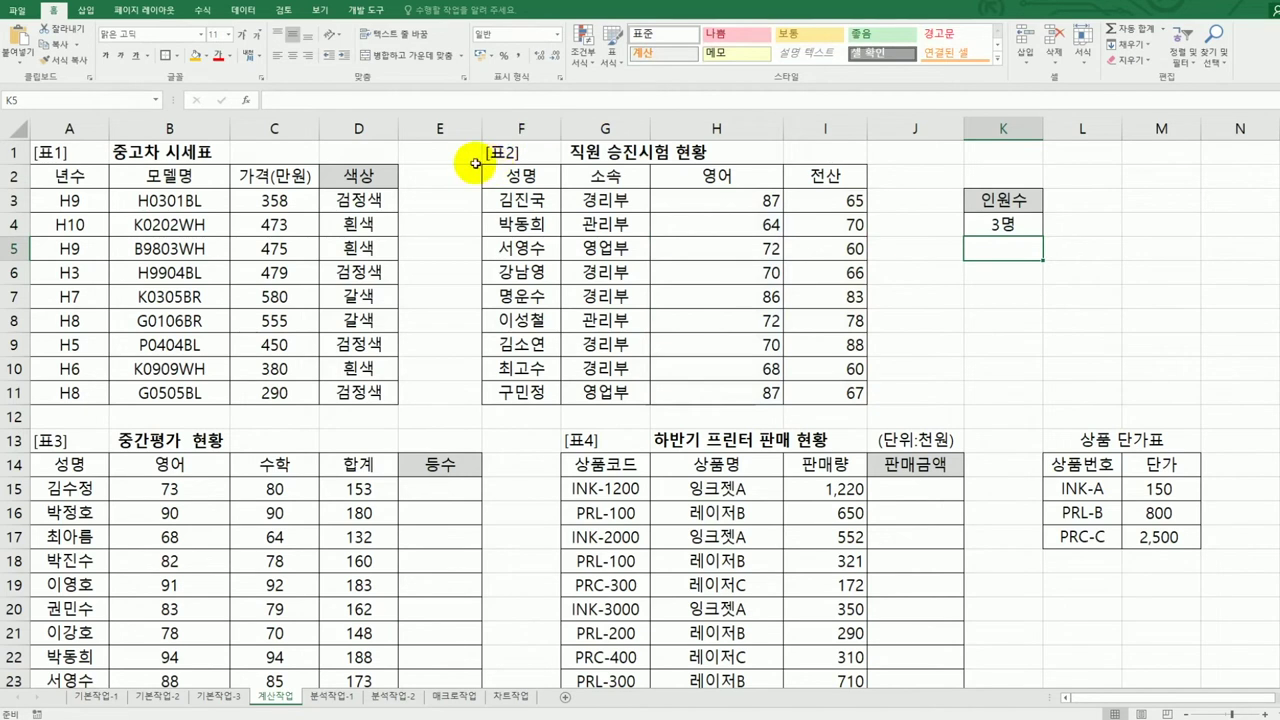
Step: Start a RANK.EQ formula in E15 under 등수 with the total in D15 as its number argument
scroll(486, 243, "down", 2)
left_click(462, 344)
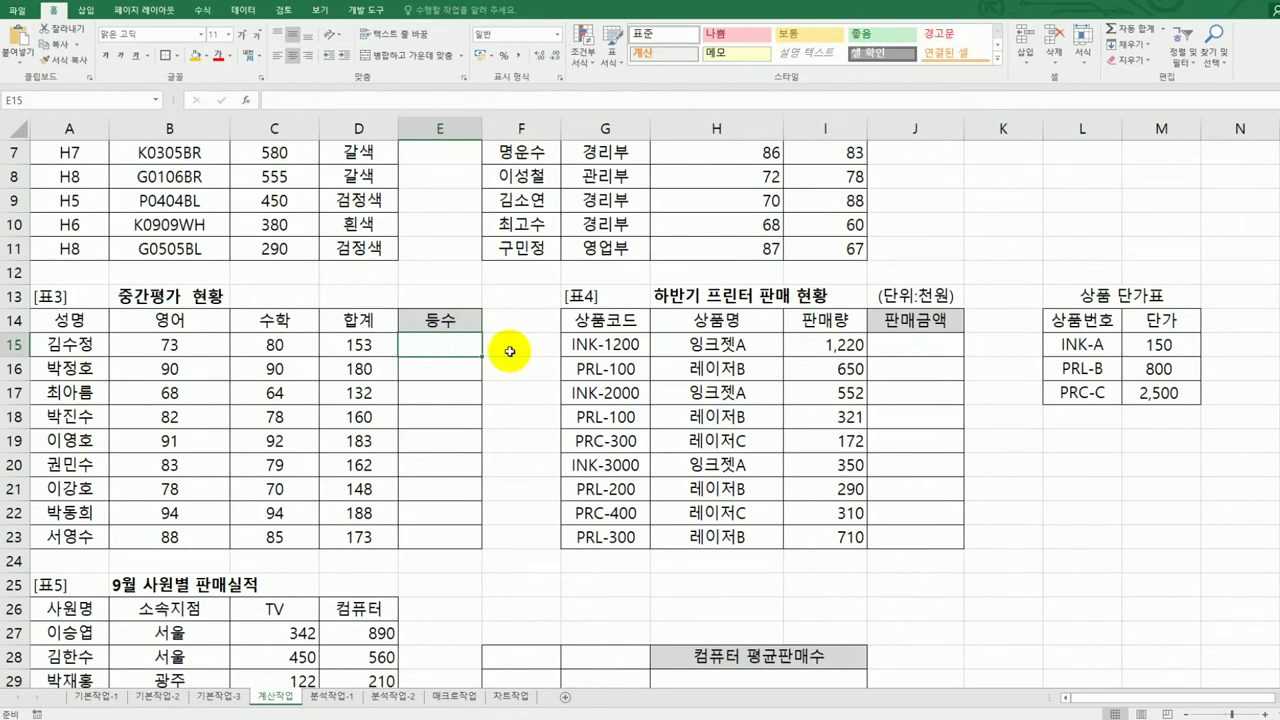
type("=")
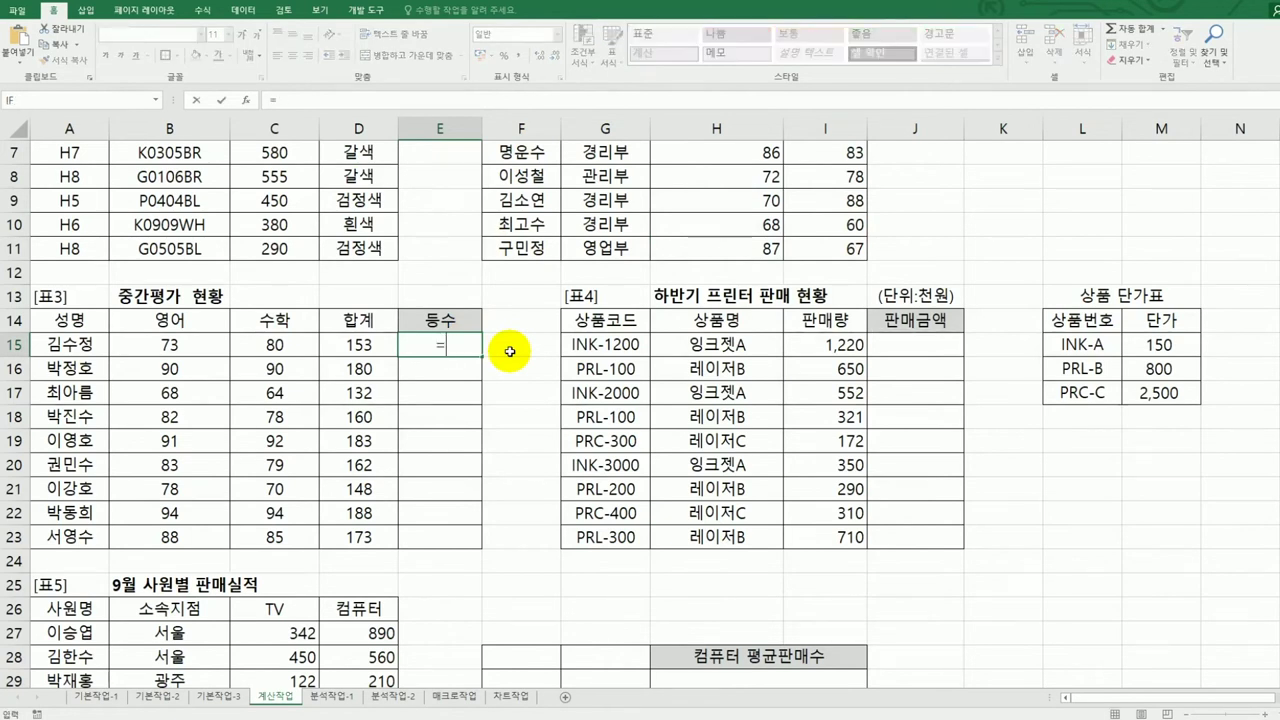
type("ra")
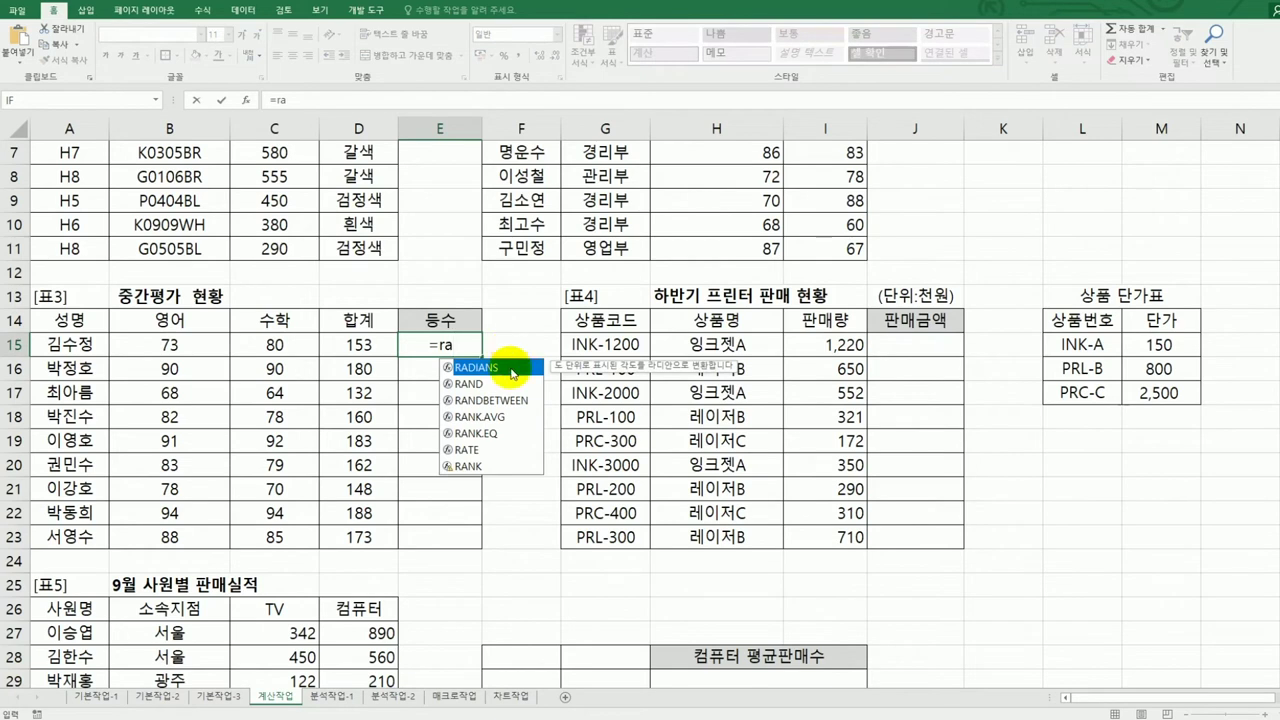
left_click(502, 437)
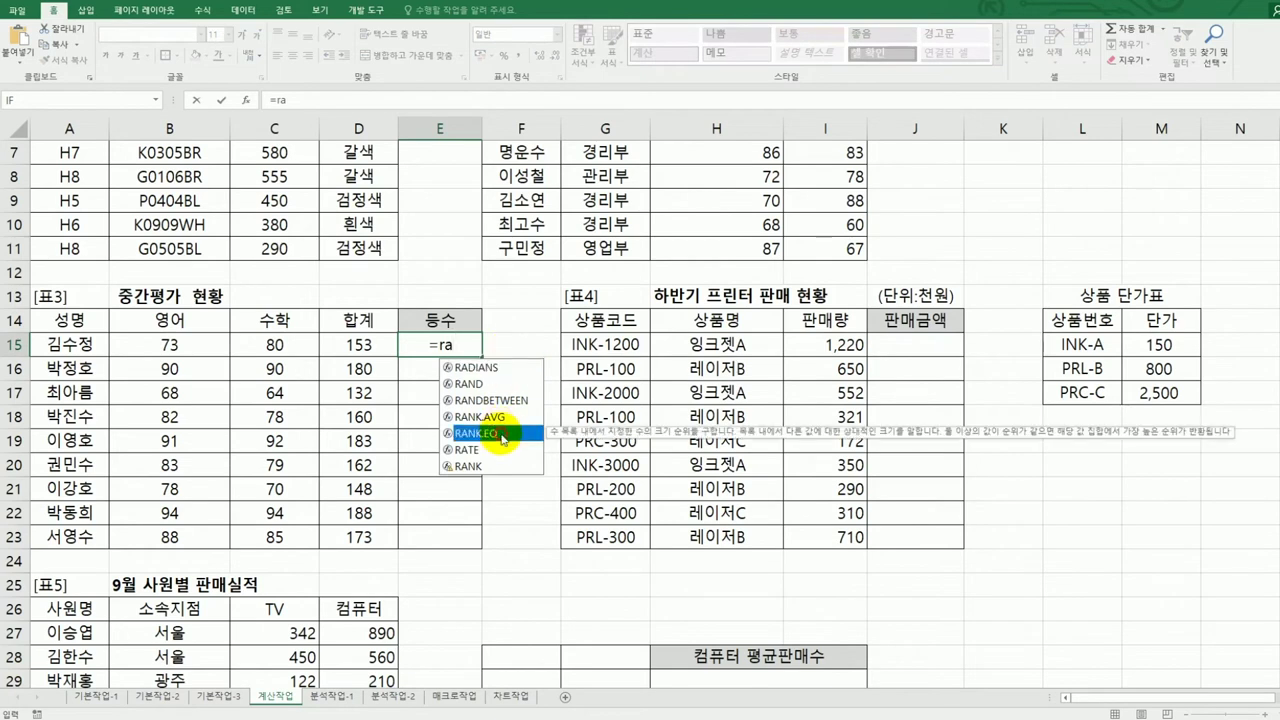
double_click(502, 436)
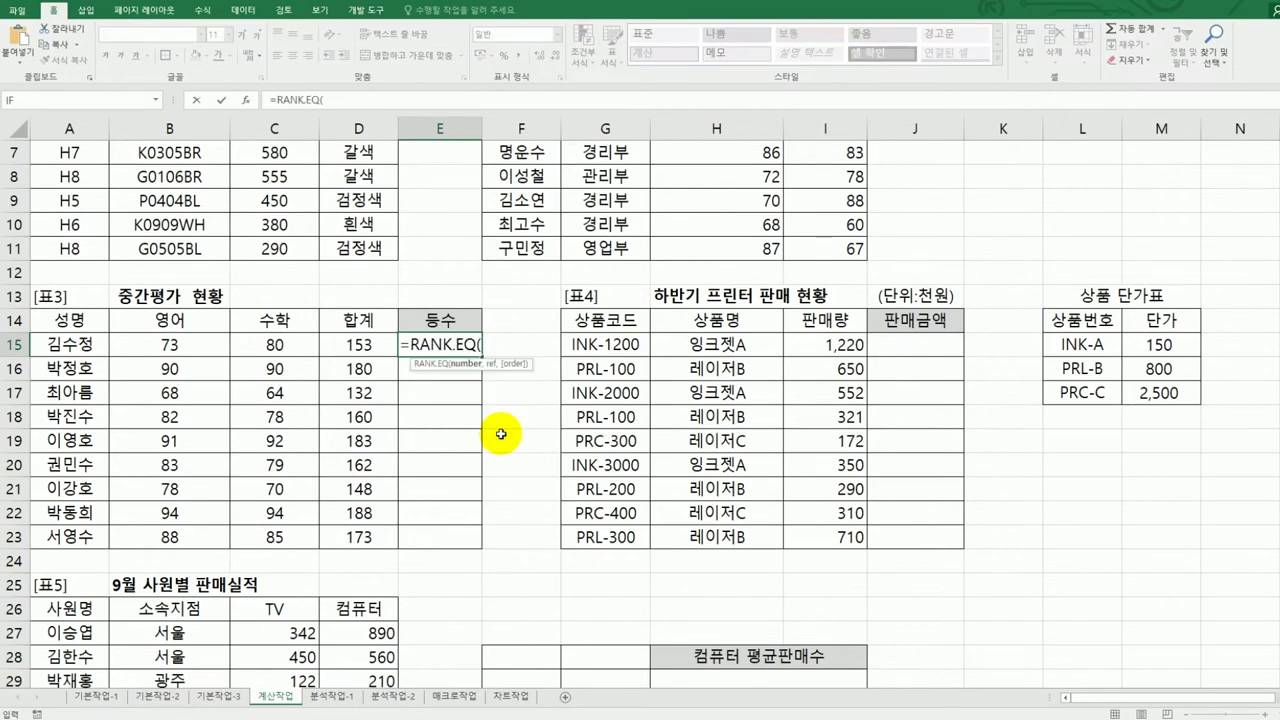
left_click(345, 347)
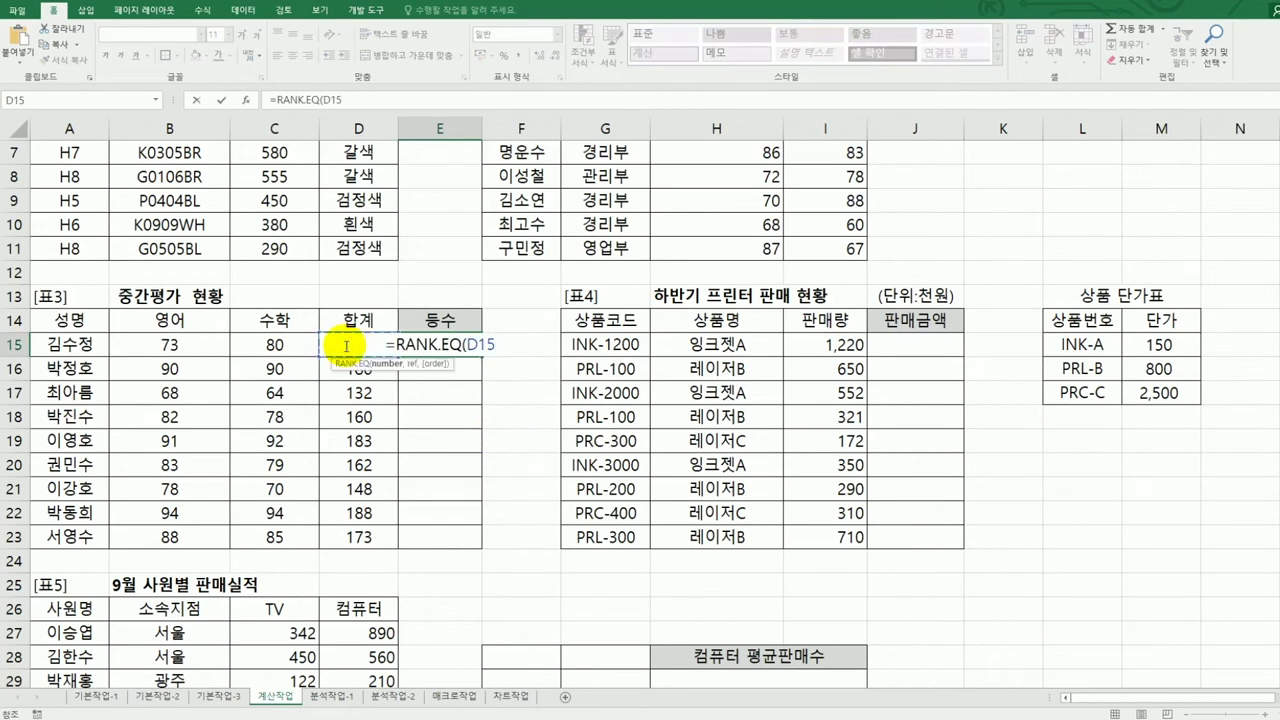
type(",")
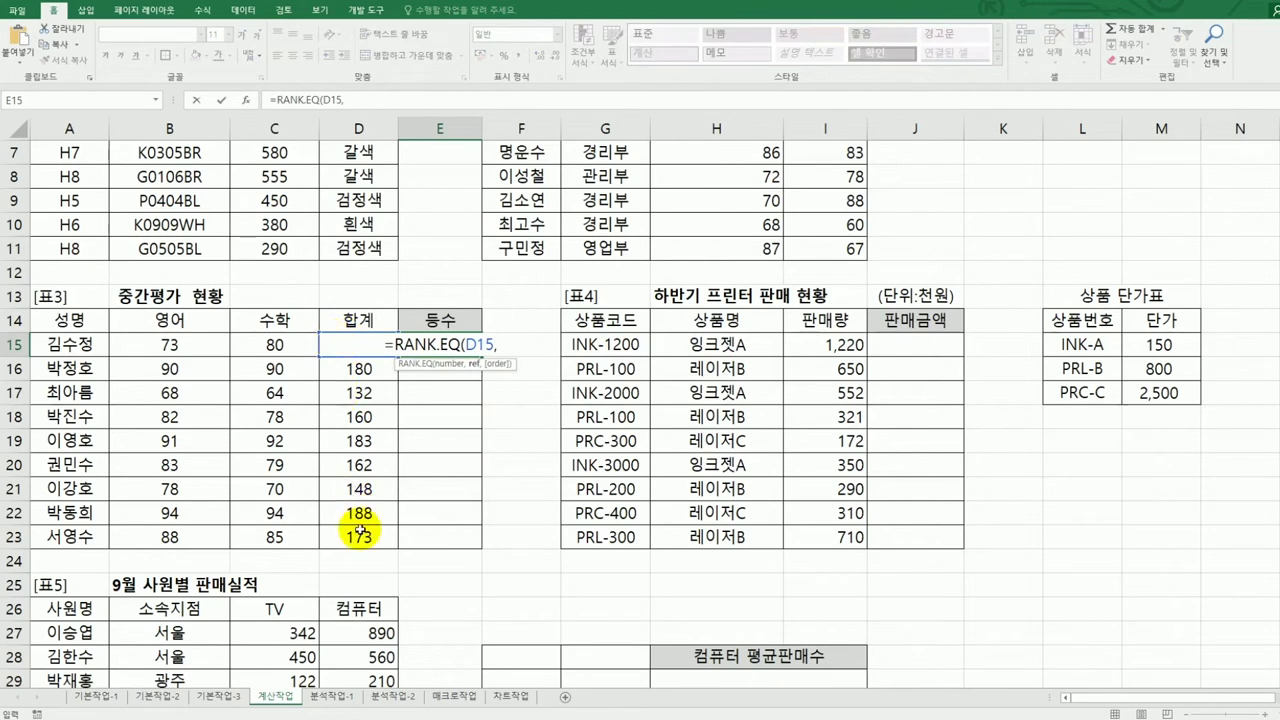
Step: Complete the RANK.EQ formula in E15 with the absolute range $D$15:$D$23 and descending order 0, and commit it
left_click_drag(358, 536, 355, 342)
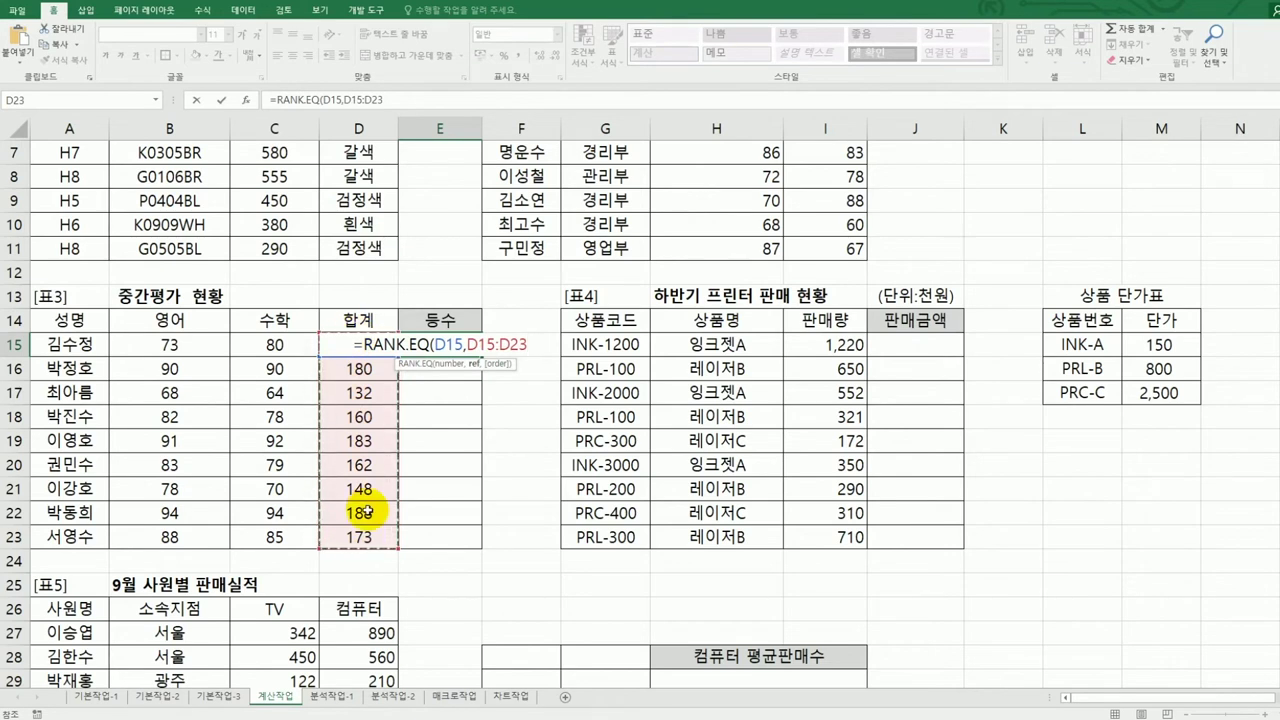
key("F4")
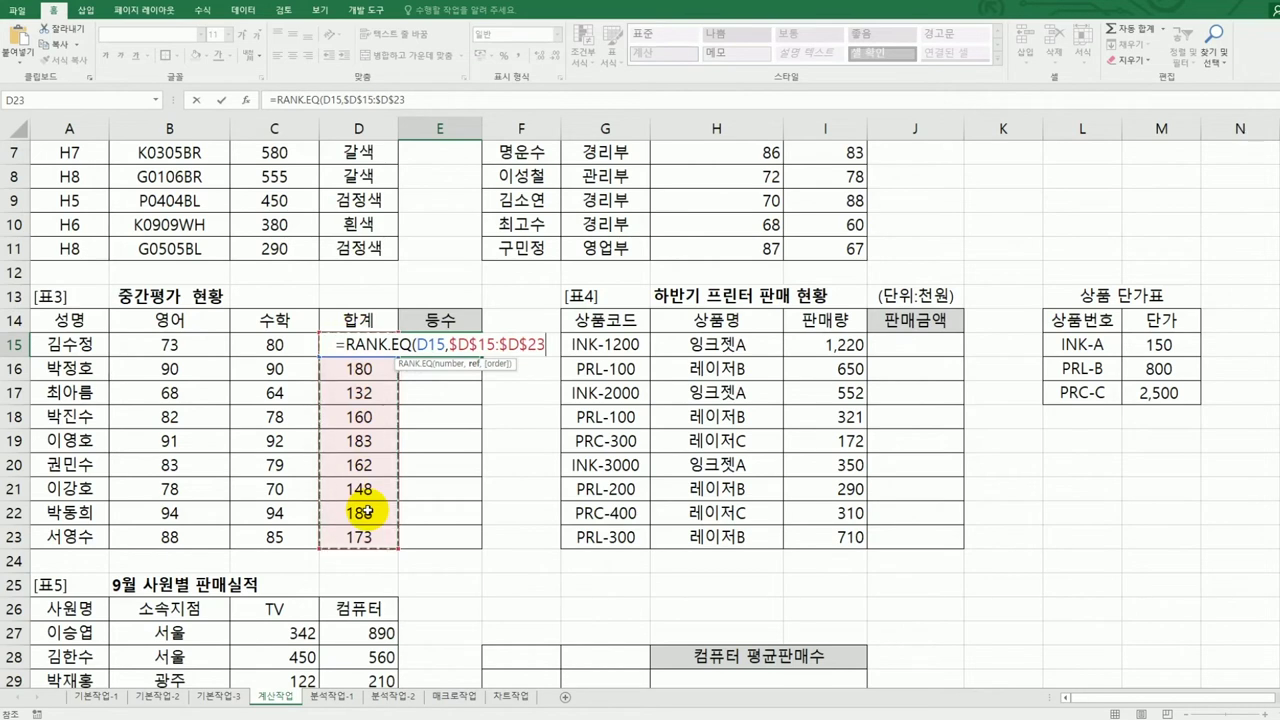
type(",")
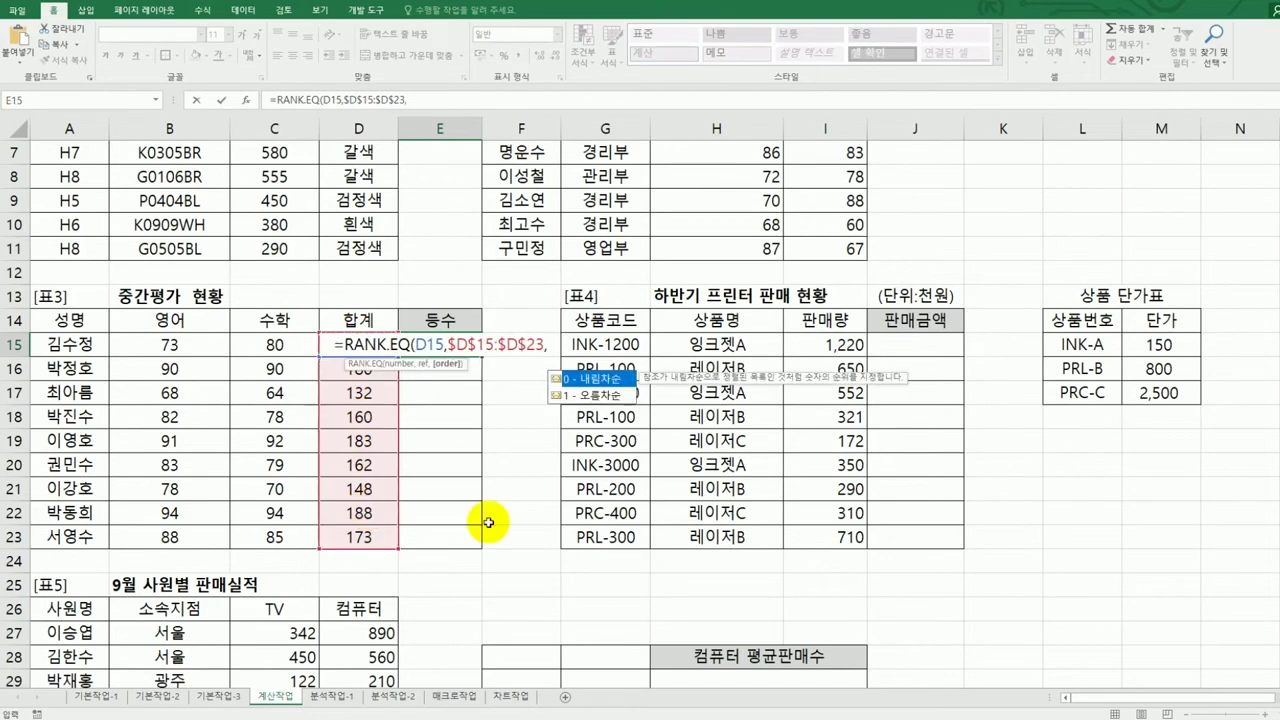
double_click(590, 380)
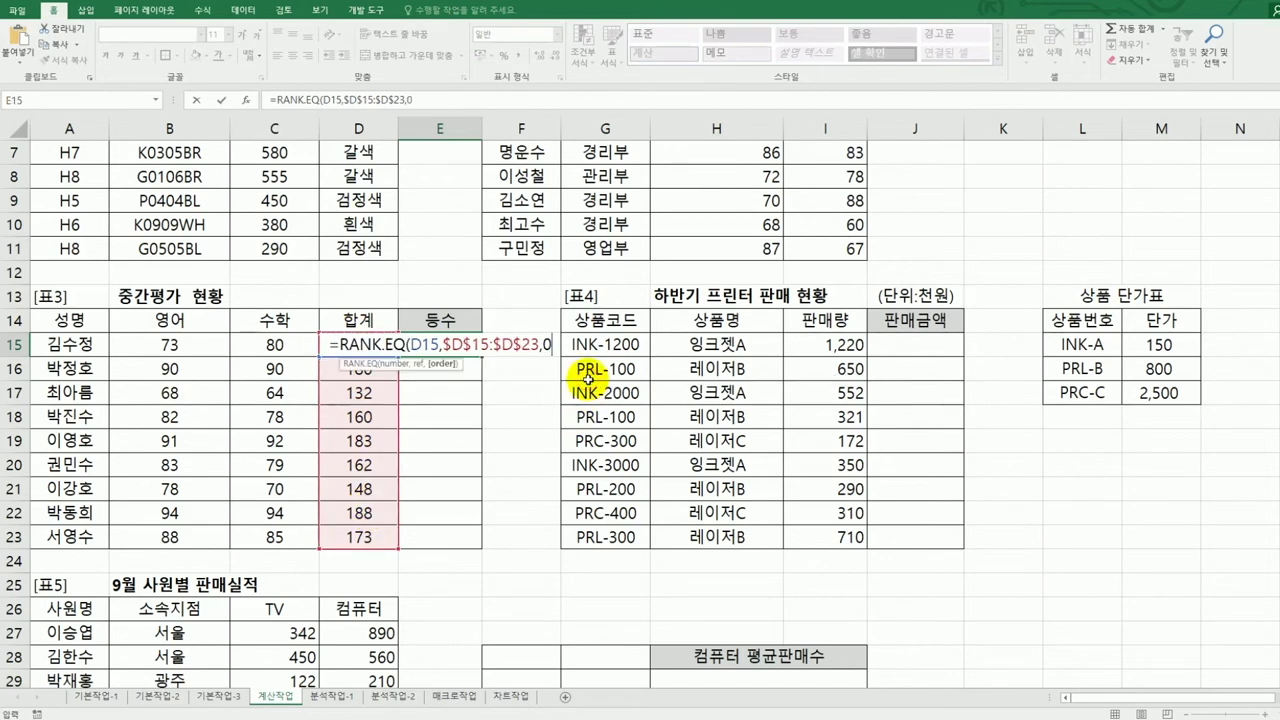
key("Return")
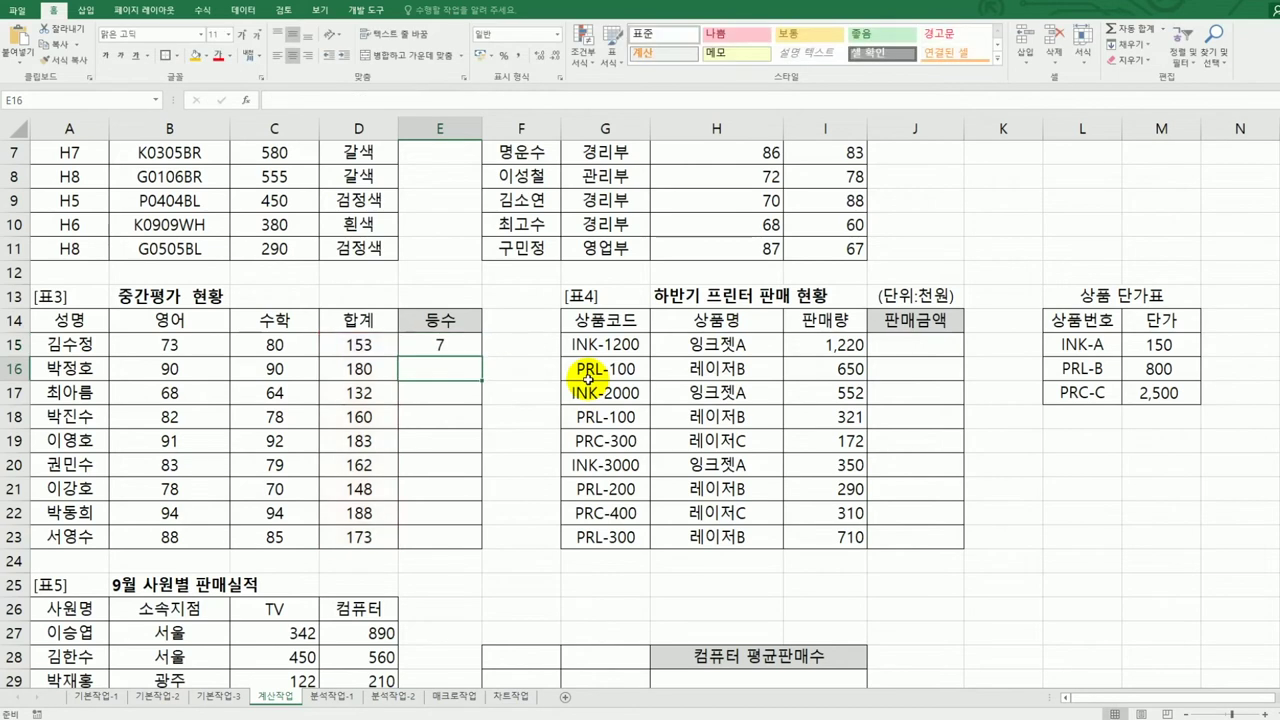
Step: Fill the E15 rank formula down through E23 in the 등수 column
left_click(472, 346)
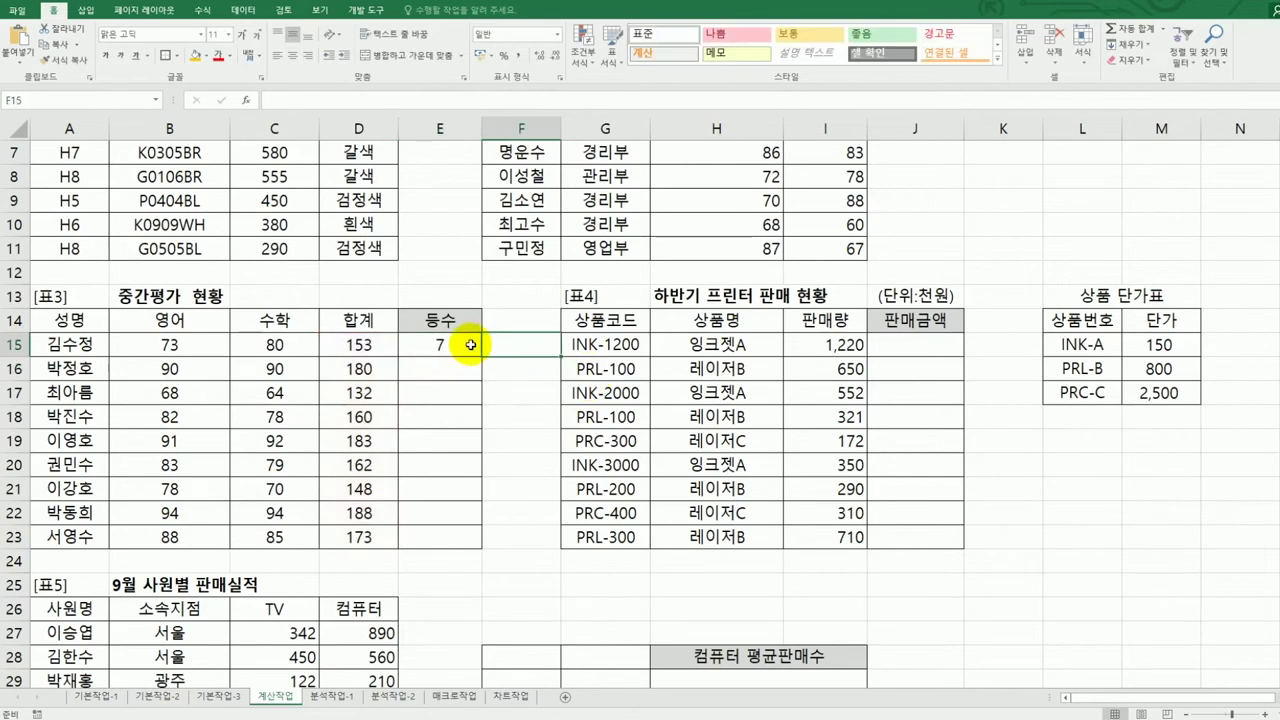
left_click_drag(481, 356, 471, 533)
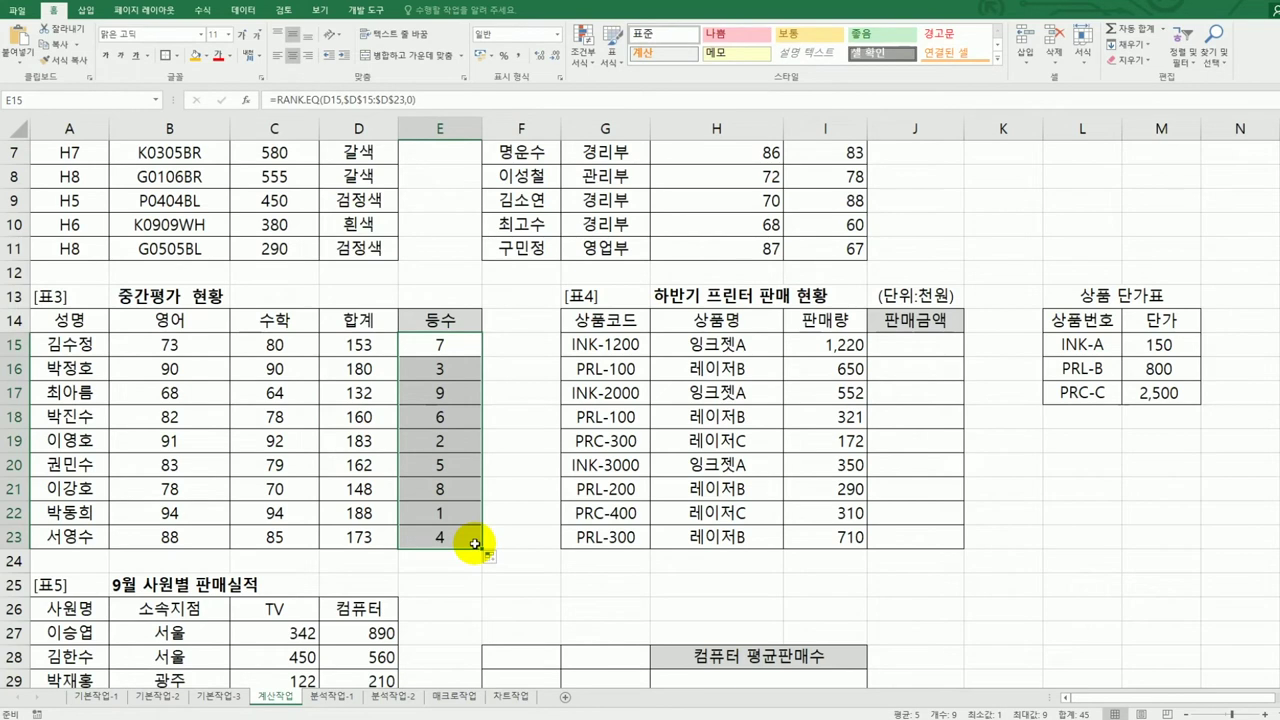
Step: Wrap the E15 rank formula in an IF that tests for rank 1 and returns "1등", leaving the false argument open
left_click(432, 347)
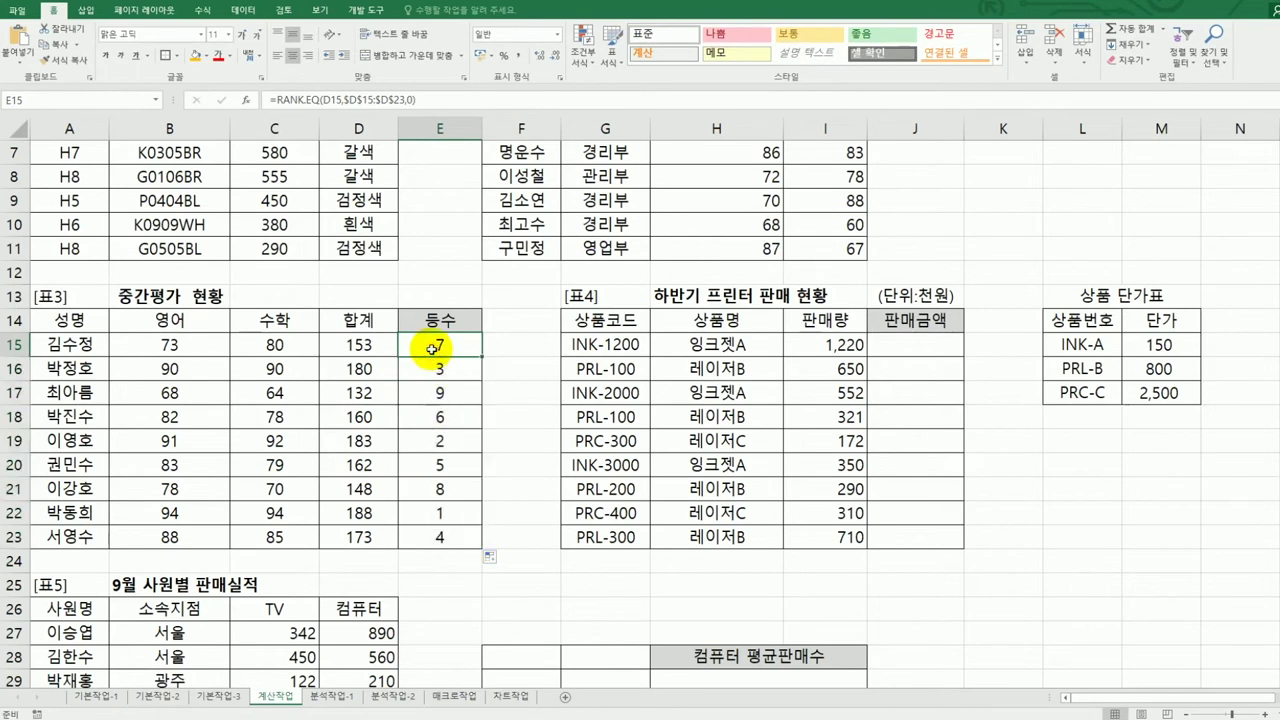
double_click(432, 347)
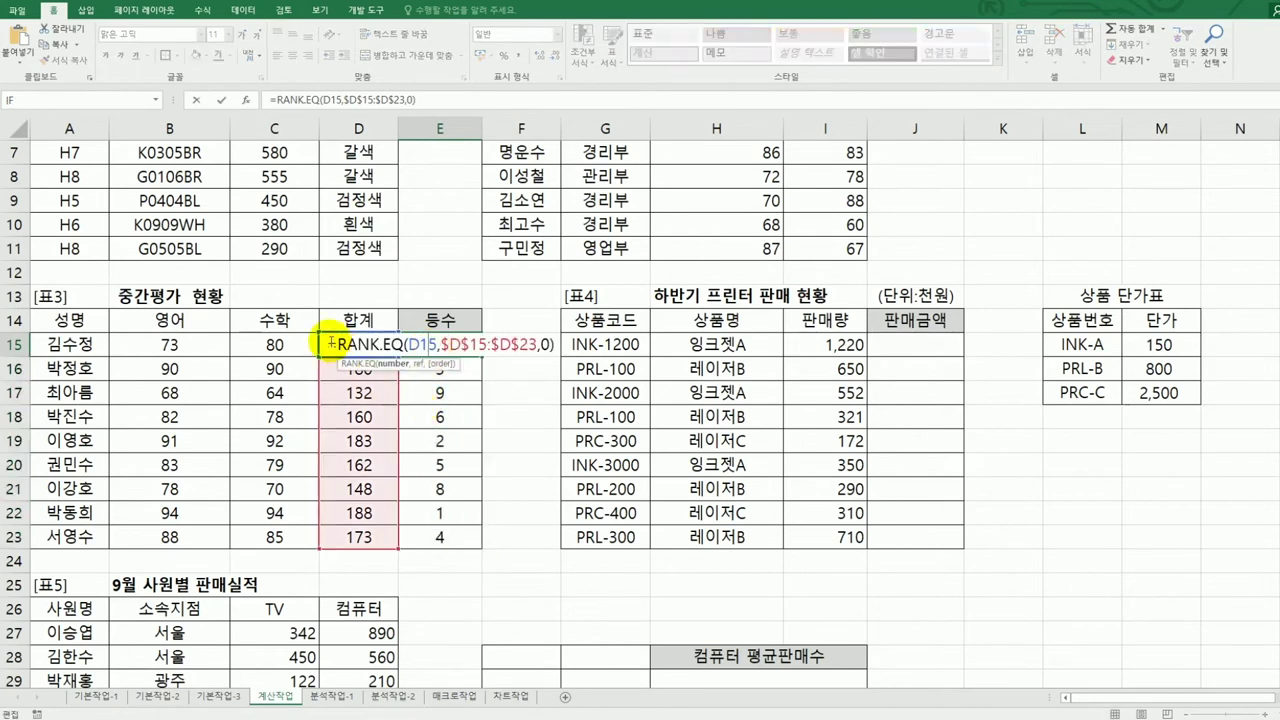
type("i")
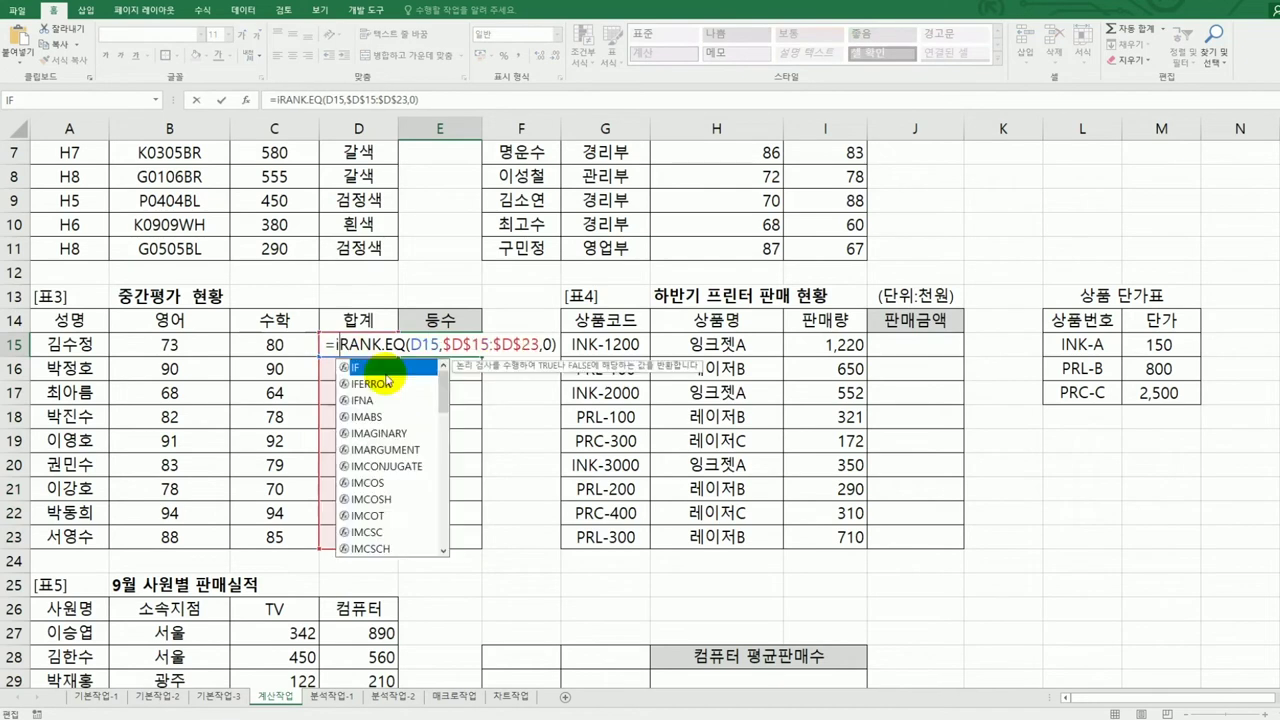
type("f(")
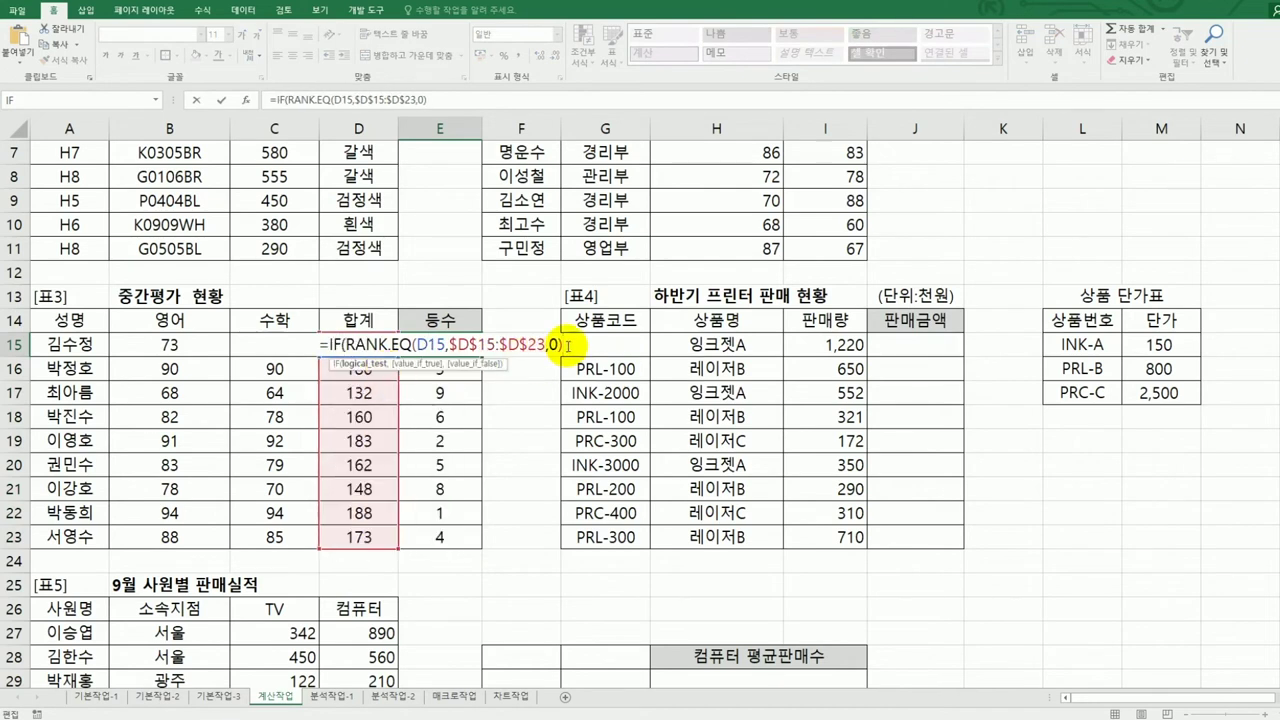
type("=1,")
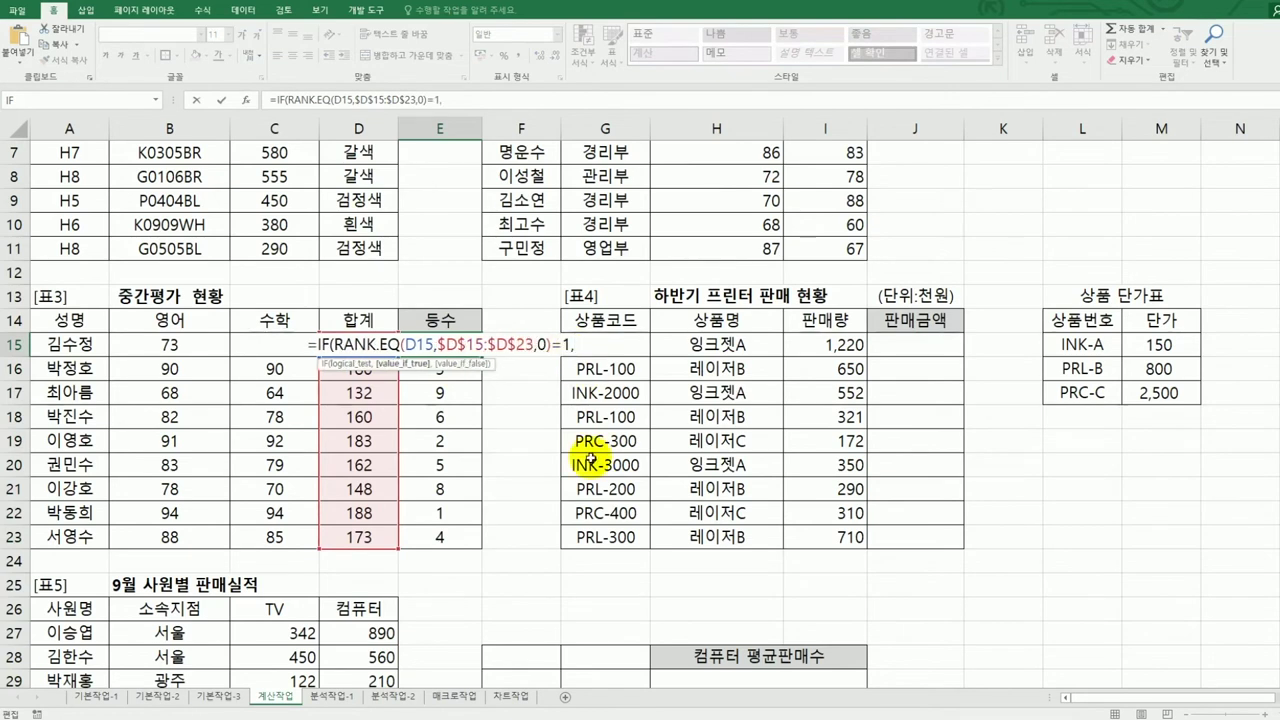
type("\"1e")
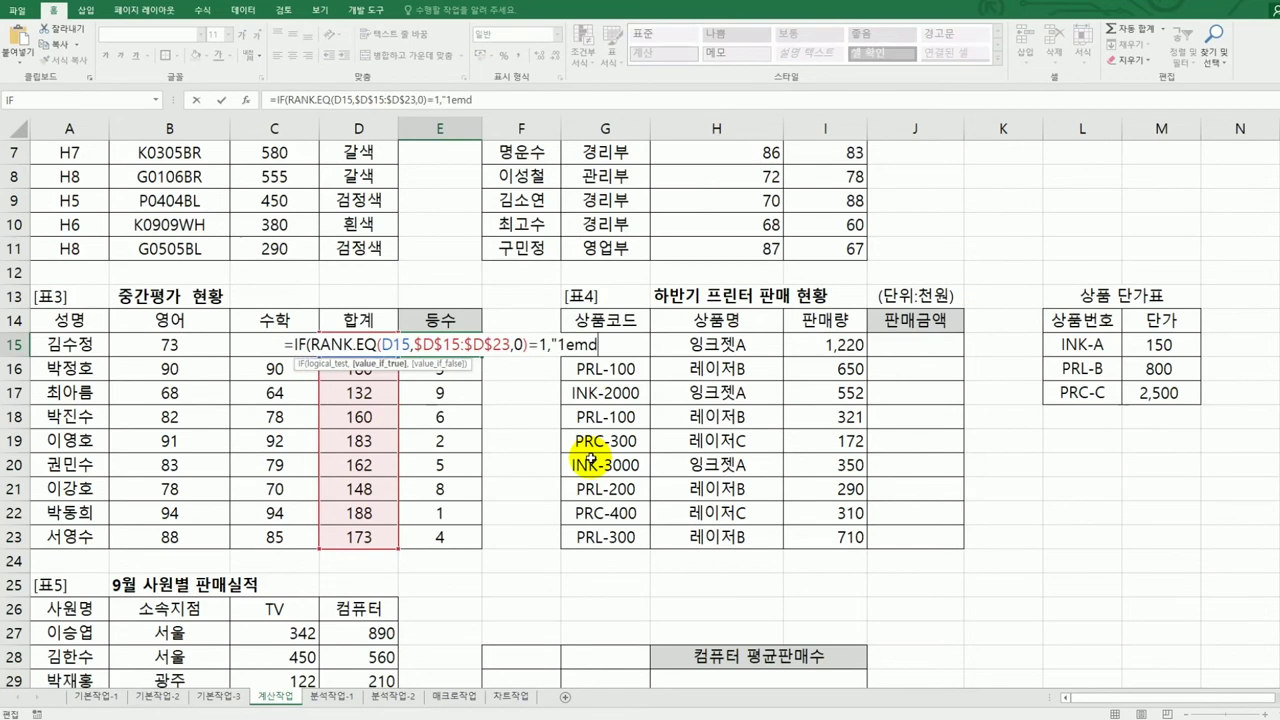
key("BackSpace")
type("등")
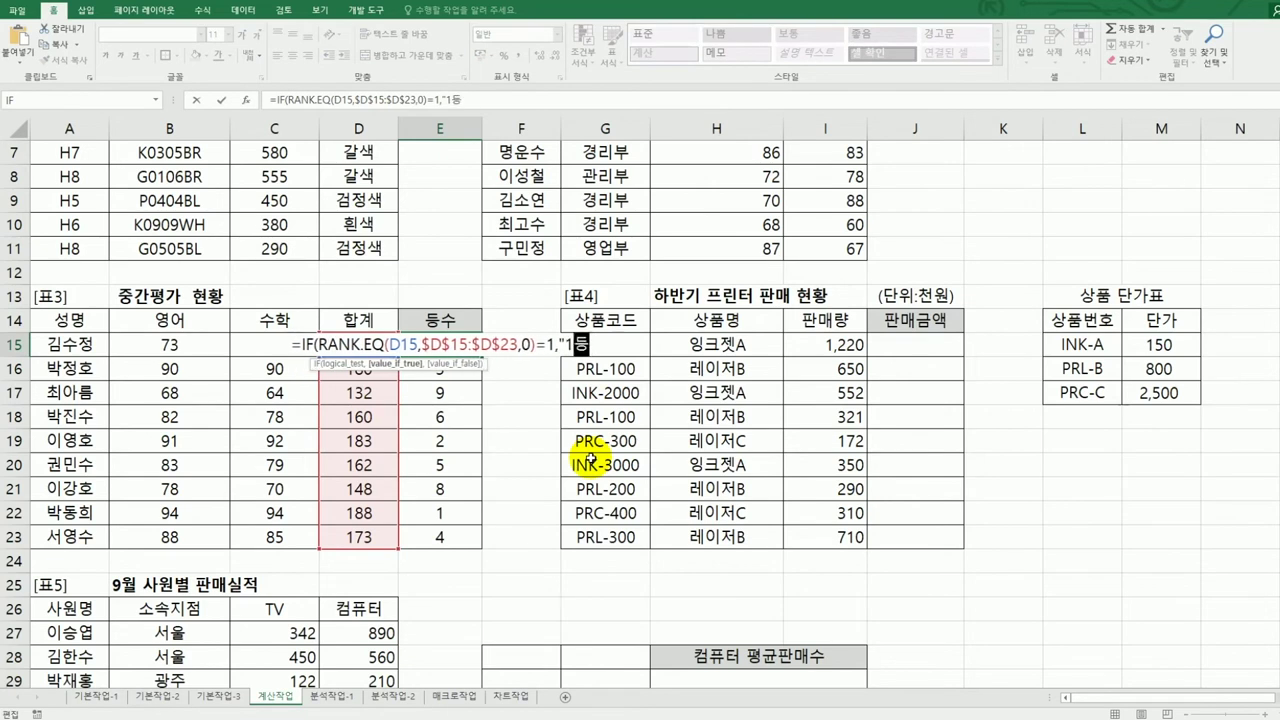
type("\",")
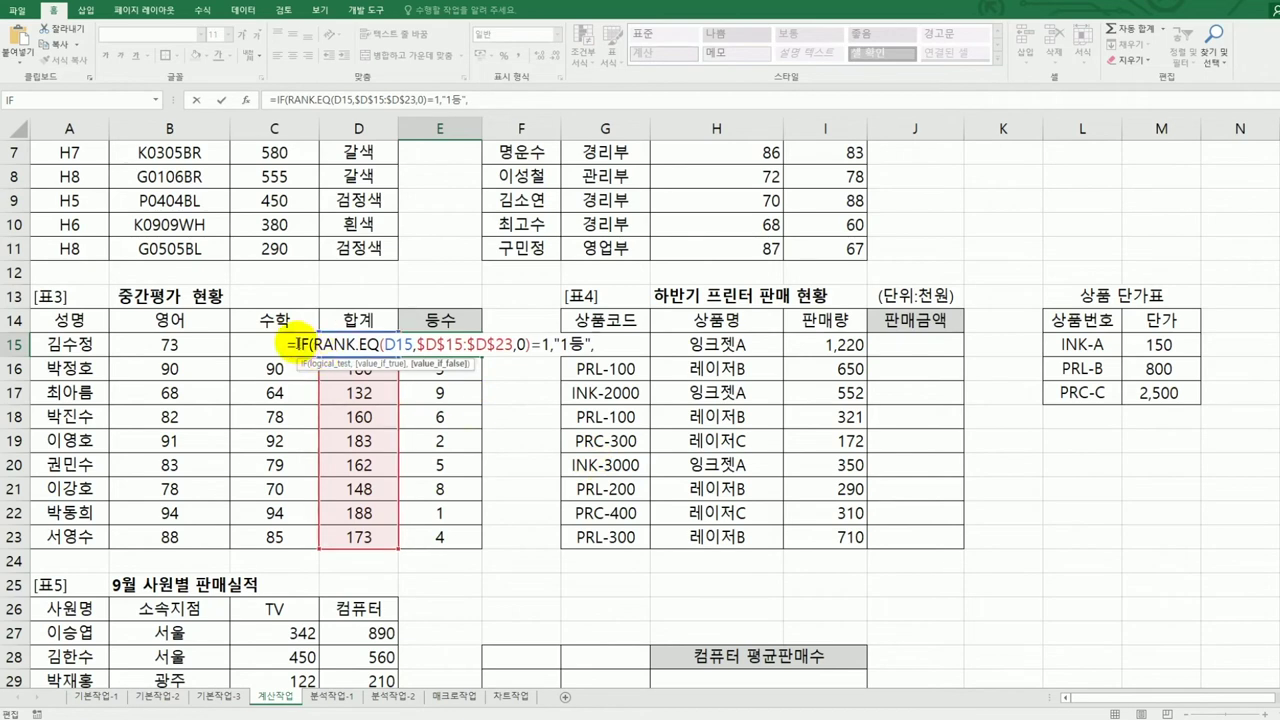
Step: Duplicate the IF(RANK.EQ) part of the E15 formula as its false argument, testing for rank 2 and returning "2등"
left_click_drag(292, 342, 620, 348)
key("ctrl+c")
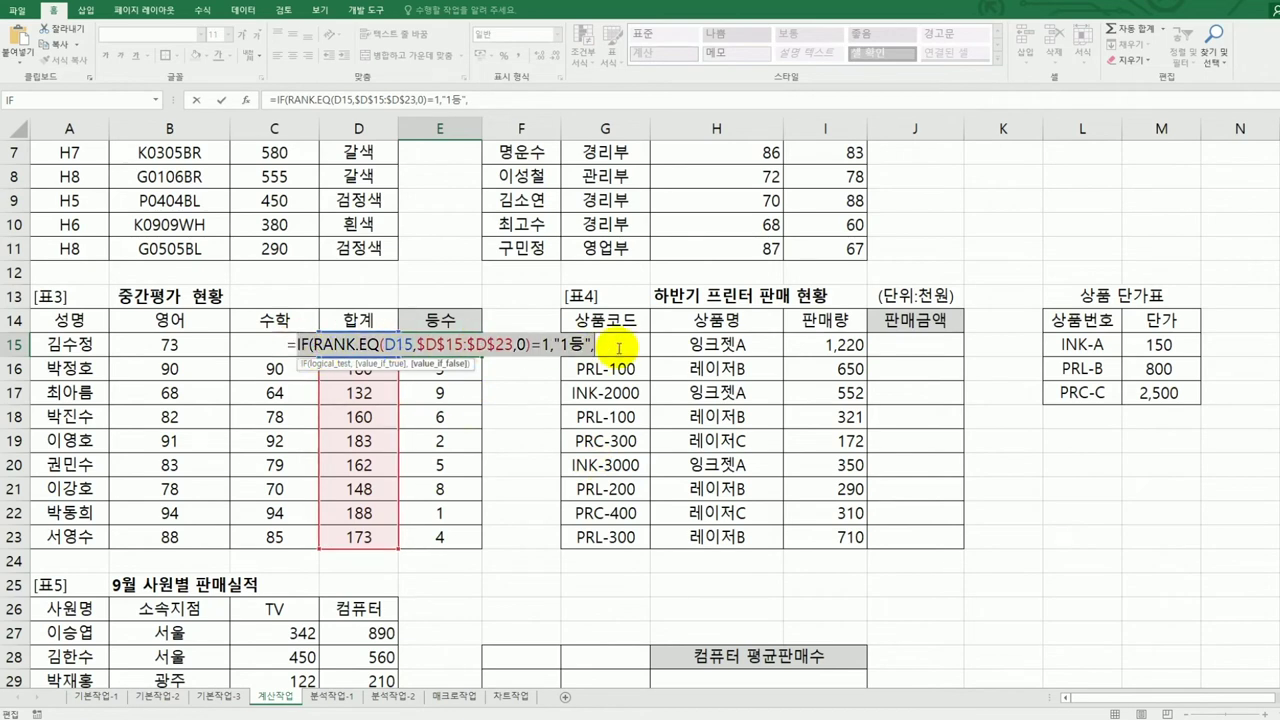
left_click(517, 102)
key("ctrl+v")
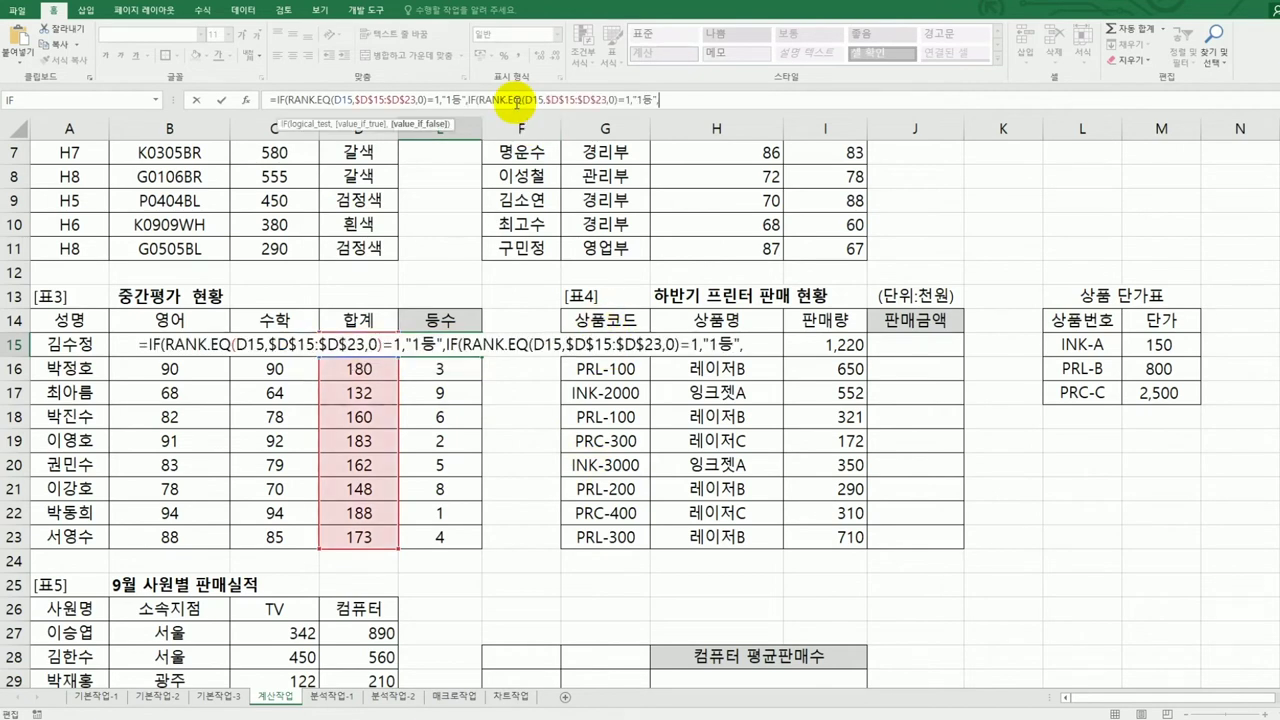
left_click(628, 100)
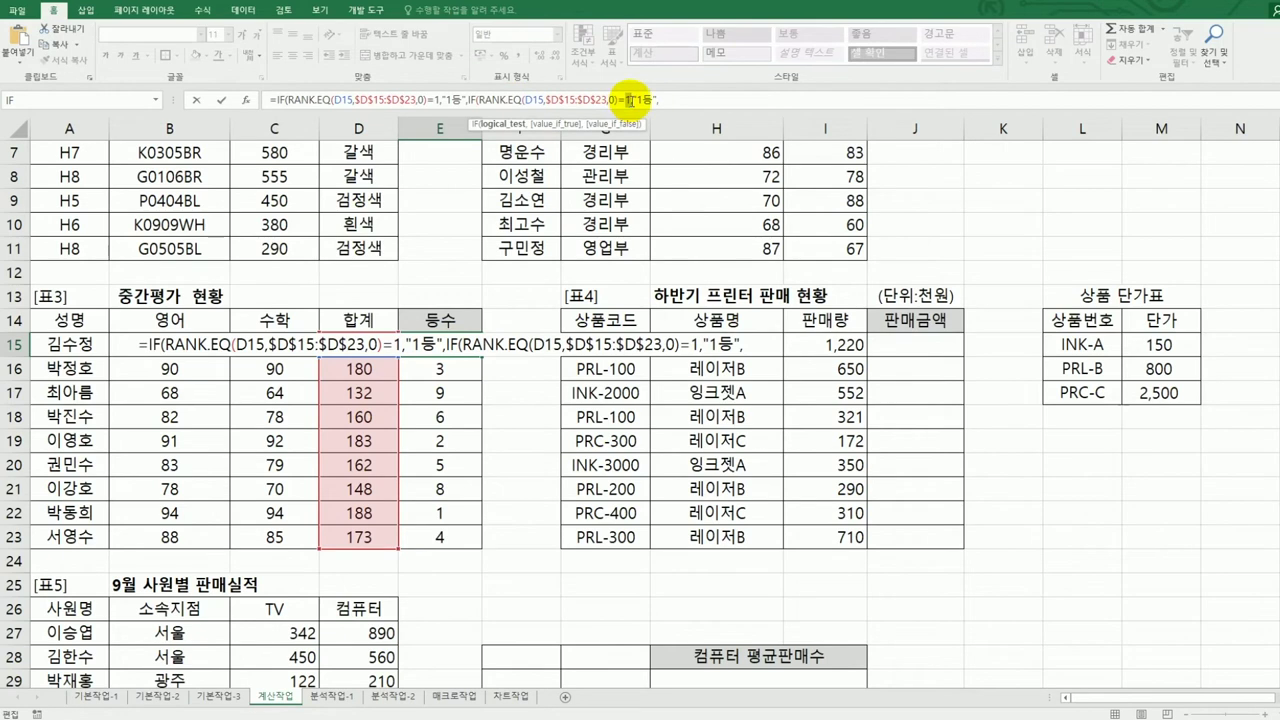
key("BackSpace")
type("2")
key("Right")
key("Right")
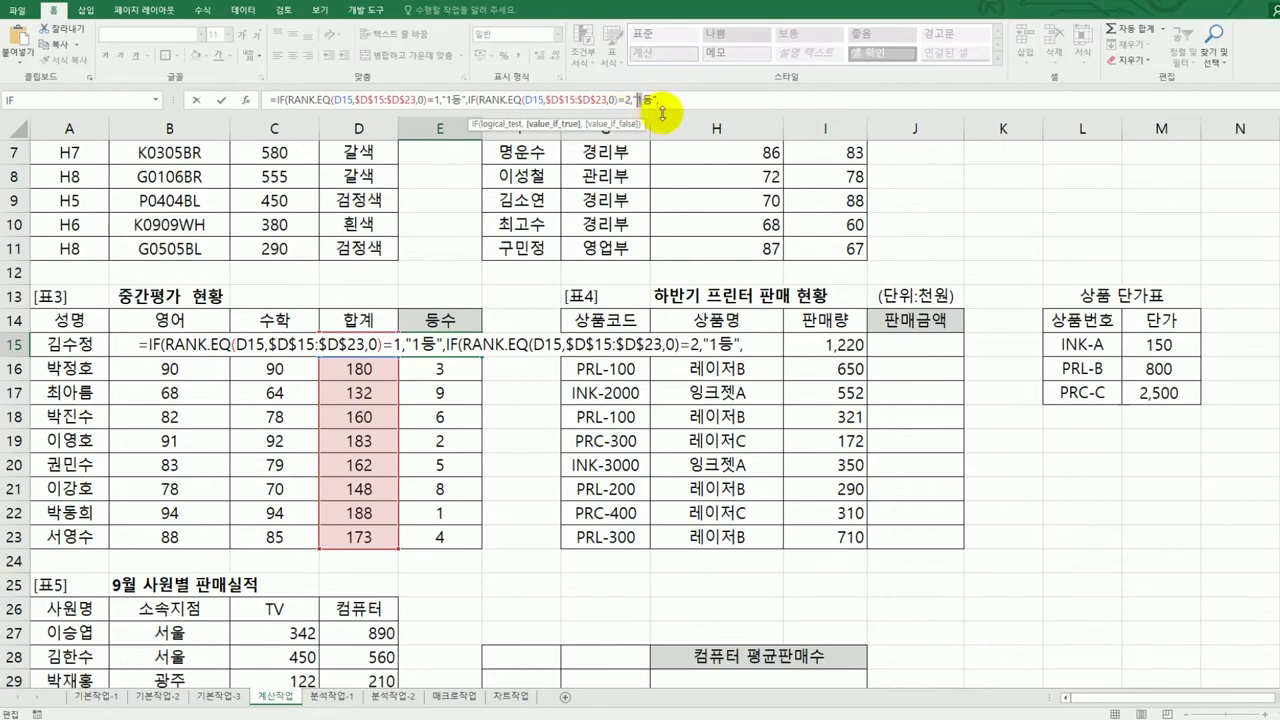
type("2")
key("Right")
key("Right")
key("Right")
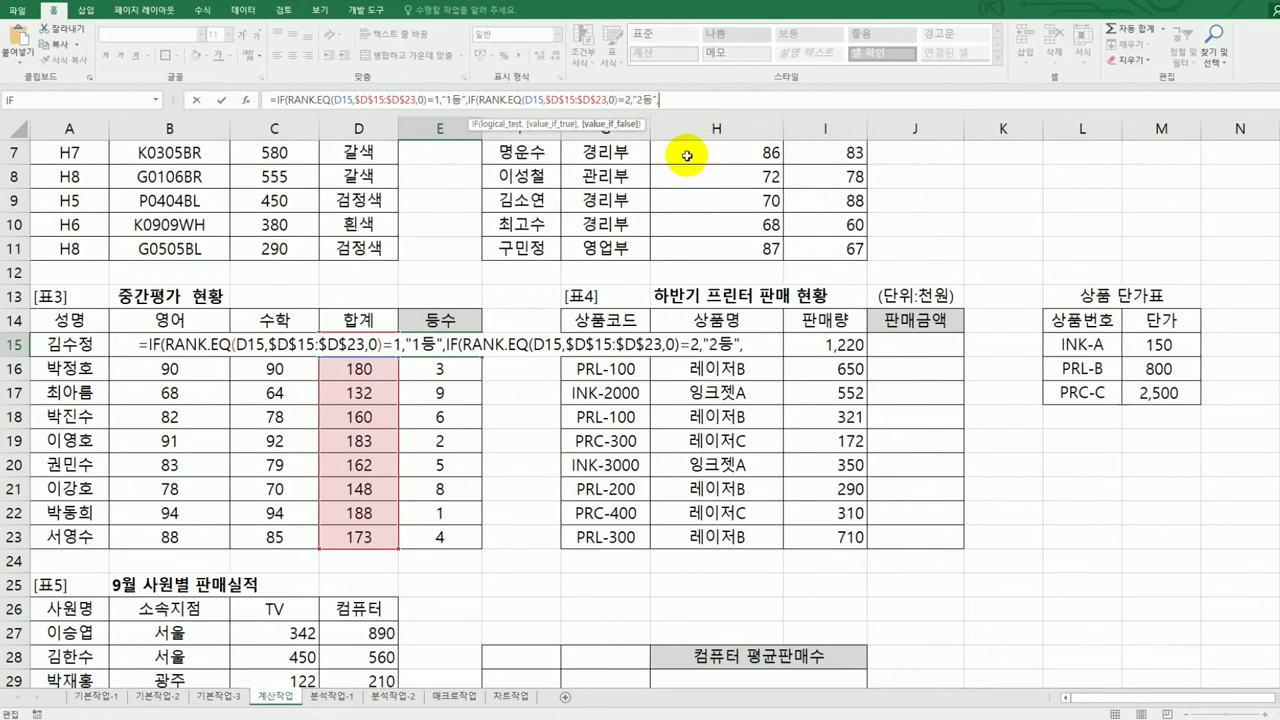
Step: Nest a third copy of the IF(RANK.EQ) part in the E15 formula, testing for rank 3 and returning "3등"
key("ctrl+v")
left_click(820, 100)
key("BackSpace")
type("3")
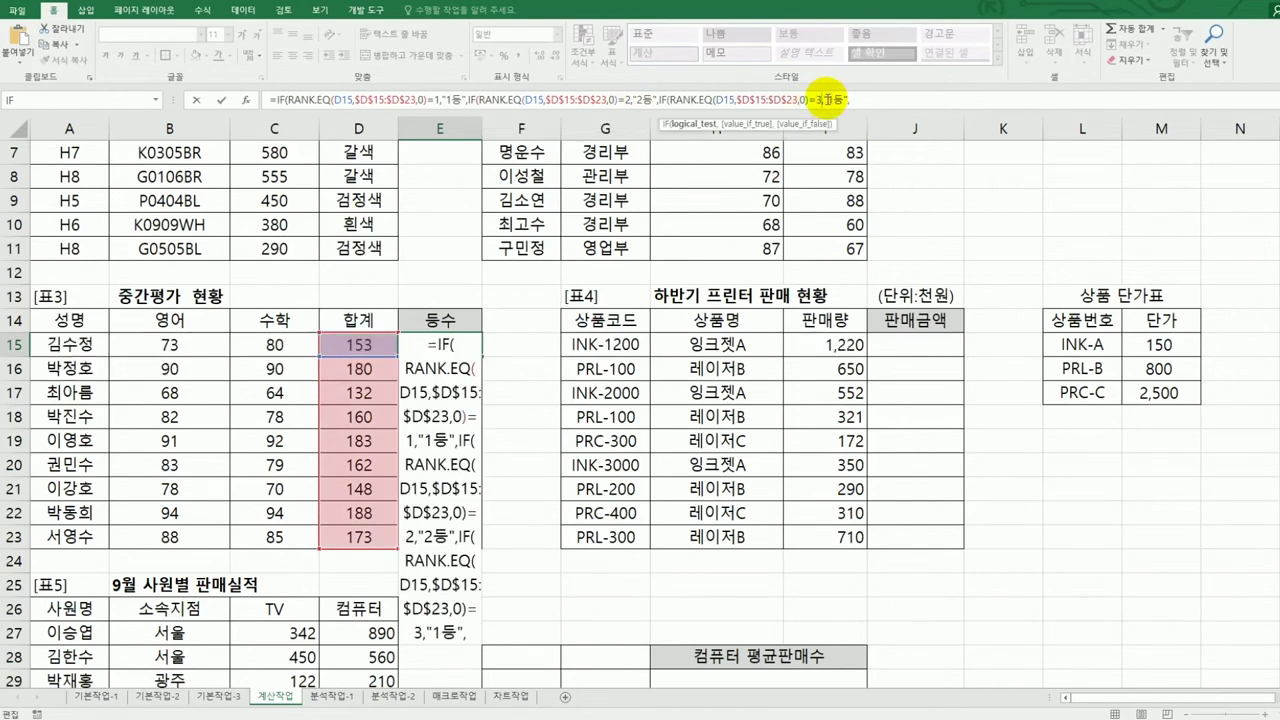
left_click_drag(828, 100, 834, 100)
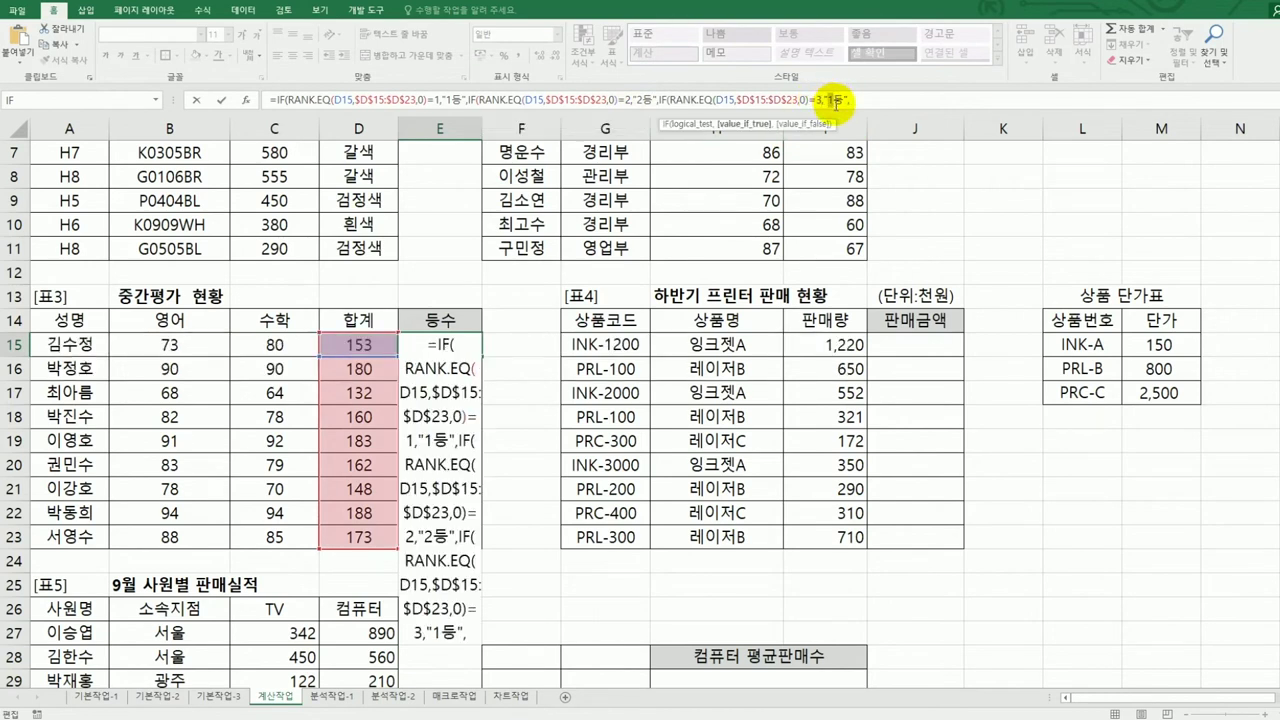
type("3")
left_click(857, 100)
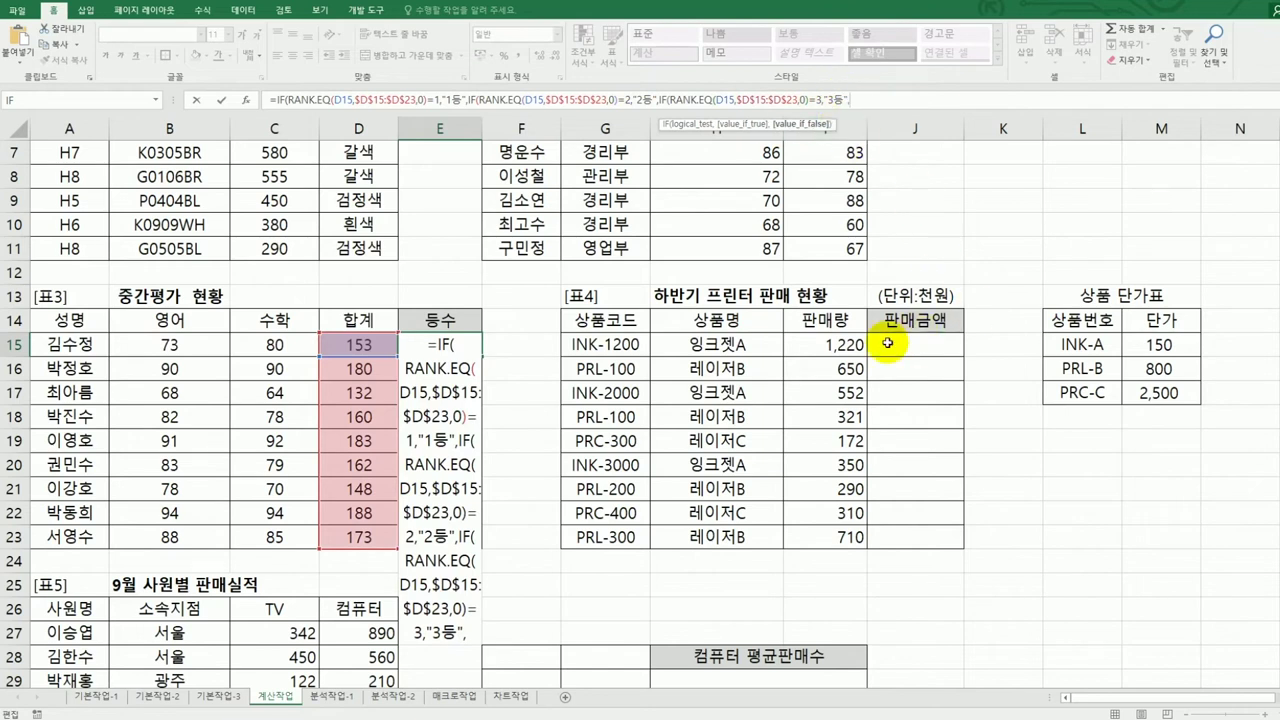
Step: Finish the nested IF in E15 with "" for all other ranks, commit it, and fill it down through E23
type("\"\"")
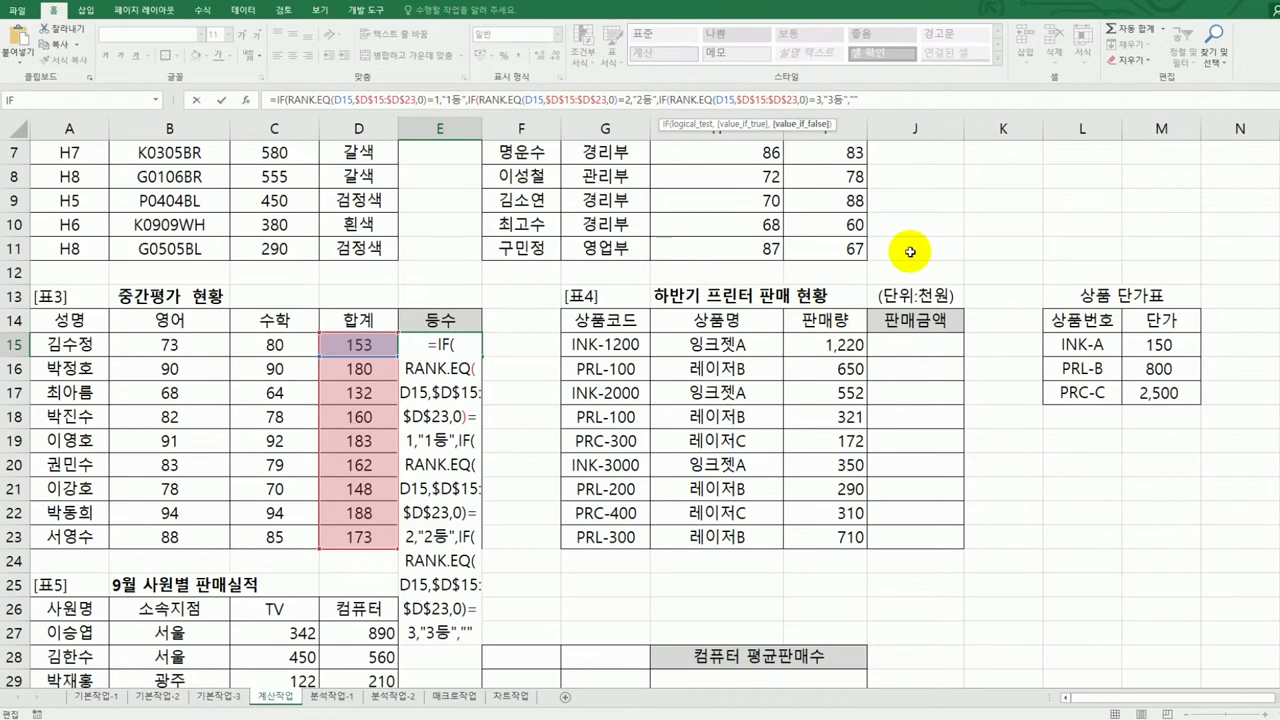
type(")))")
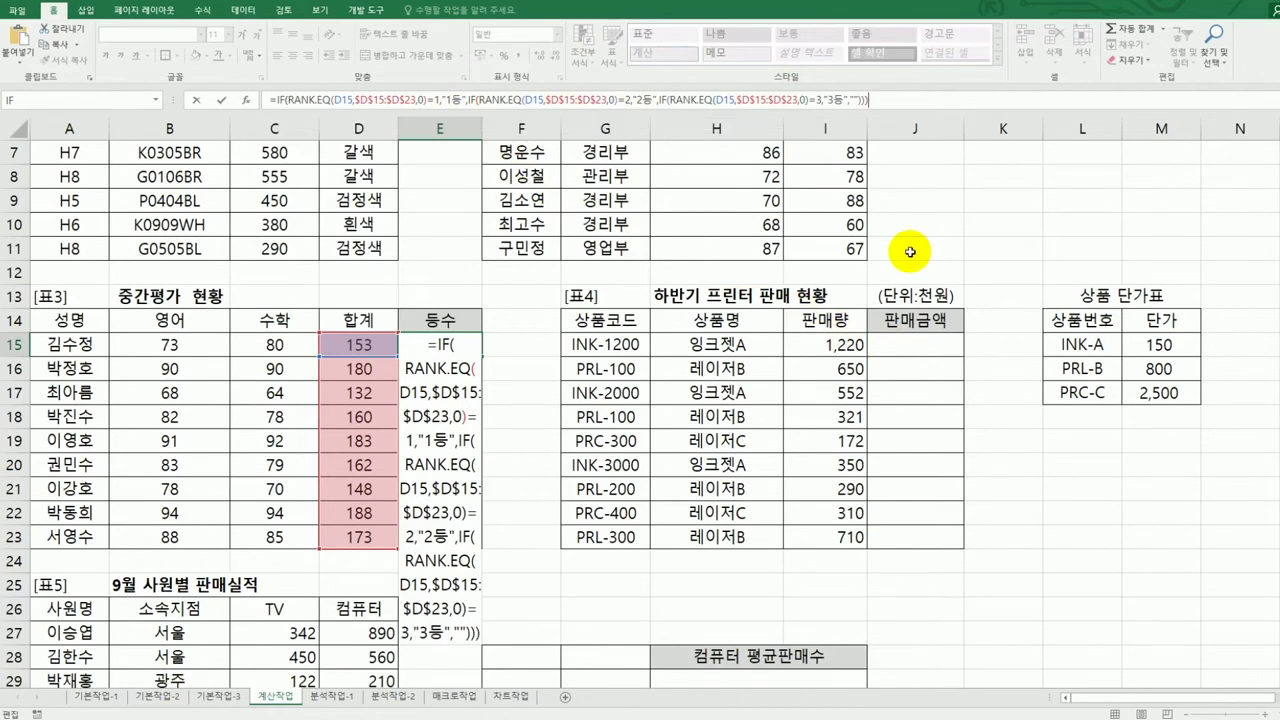
key("Return")
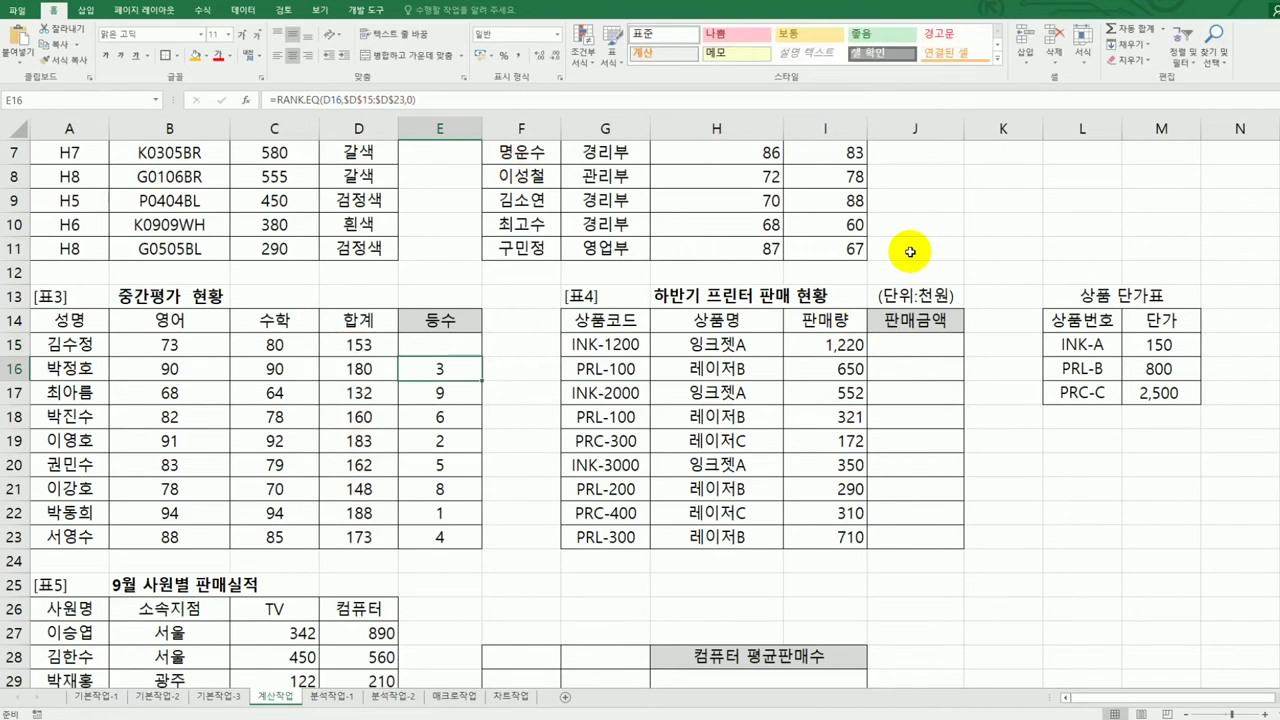
left_click(472, 344)
left_click_drag(480, 356, 468, 547)
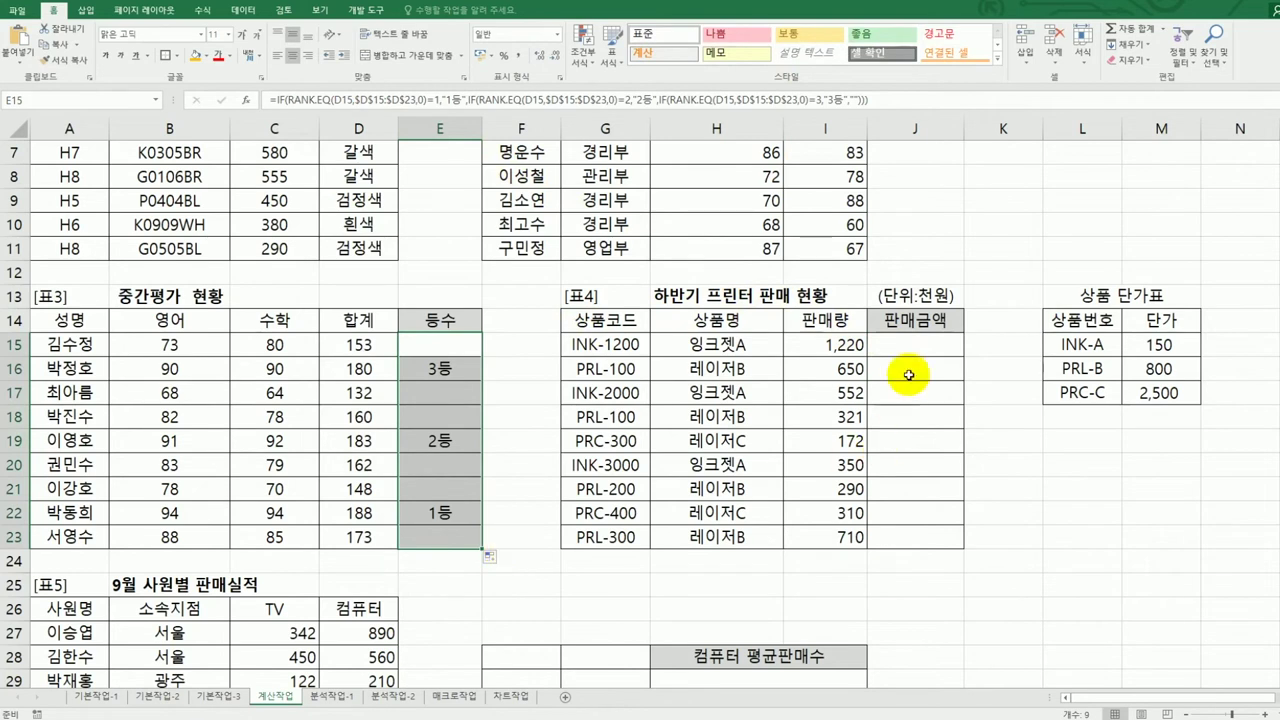
Step: Examine how the 상품코드 and 상품명 columns of 표4 relate to the product numbers in the 상품 단가표
left_click(917, 343)
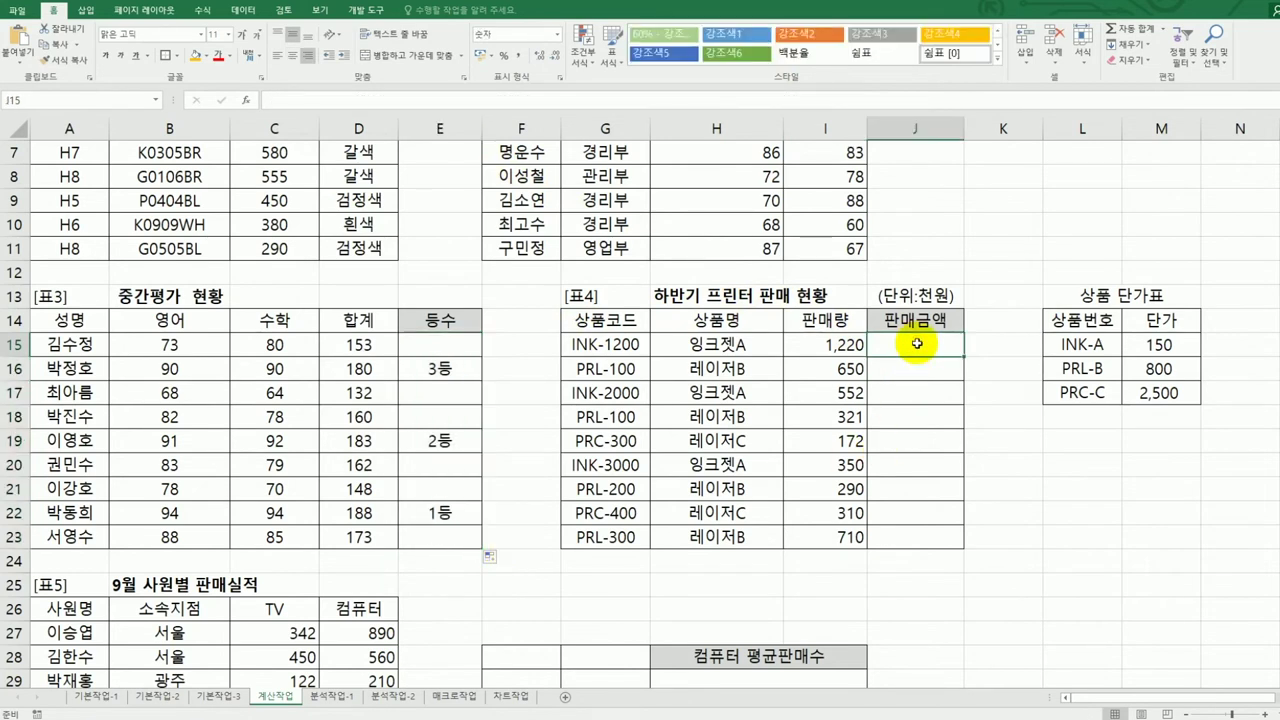
left_click(614, 350)
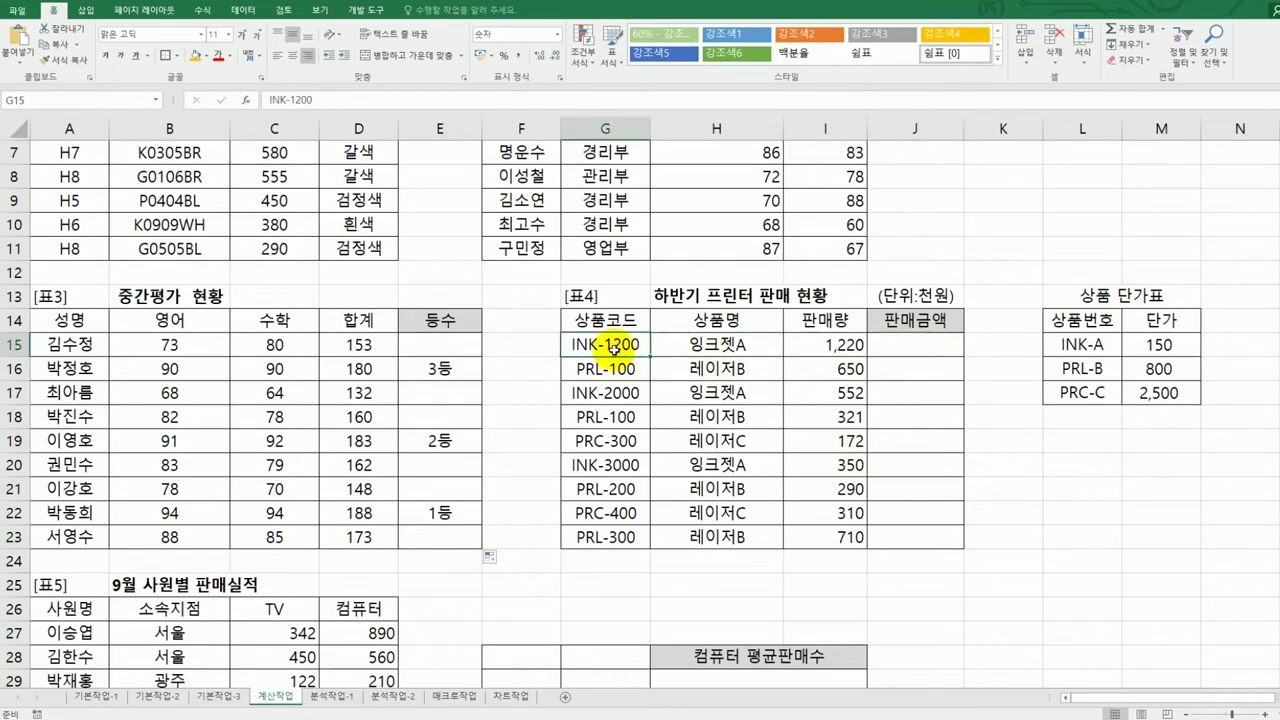
left_click(705, 340)
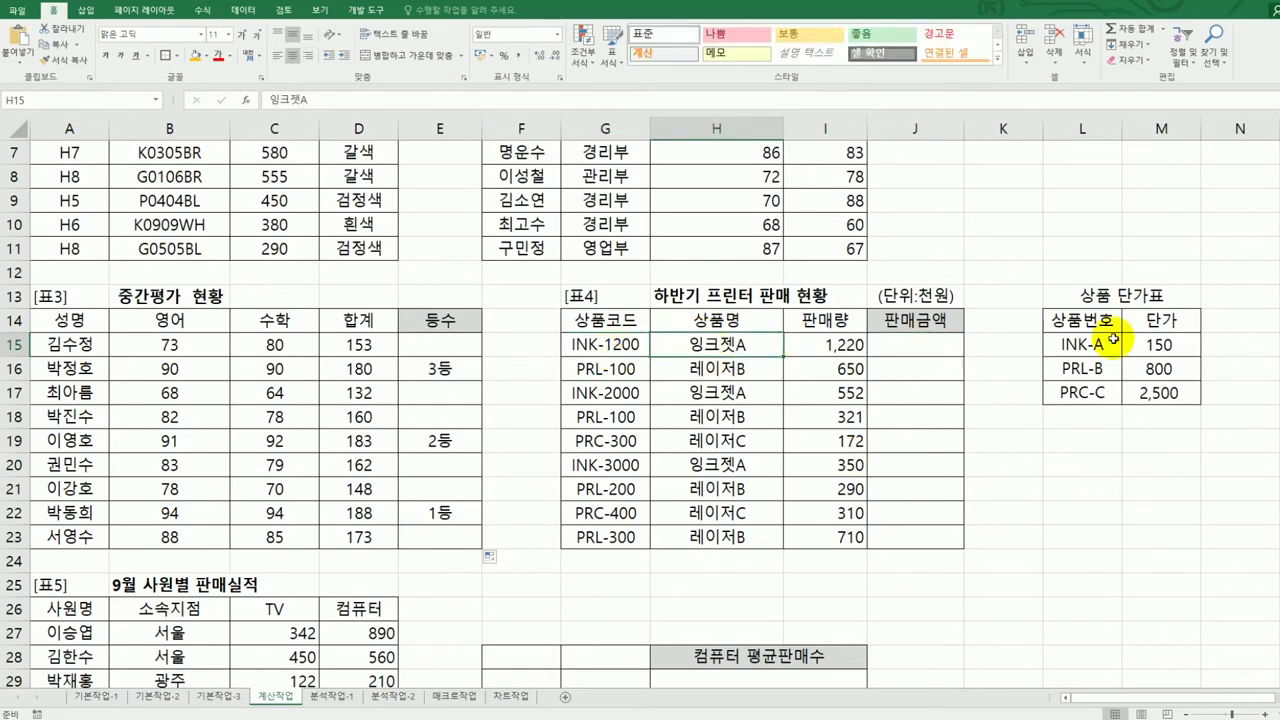
left_click_drag(1112, 342, 1152, 412)
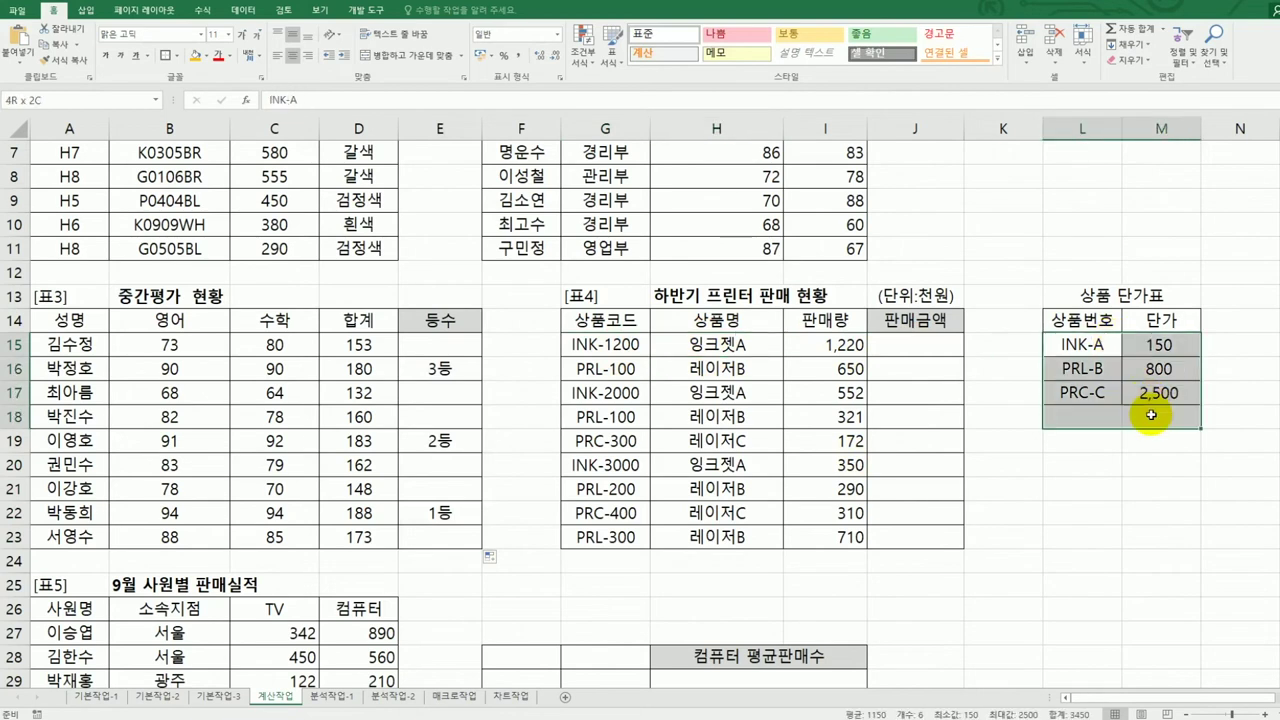
left_click(945, 345)
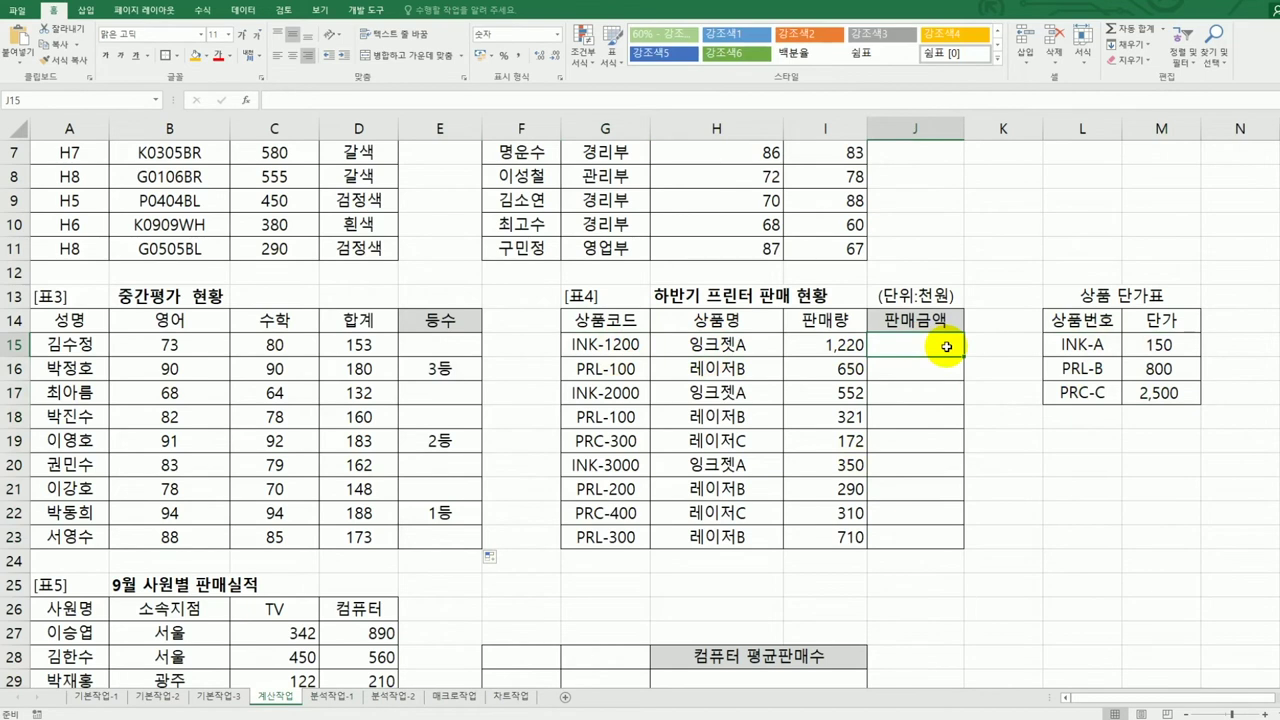
left_click_drag(1080, 320, 1141, 393)
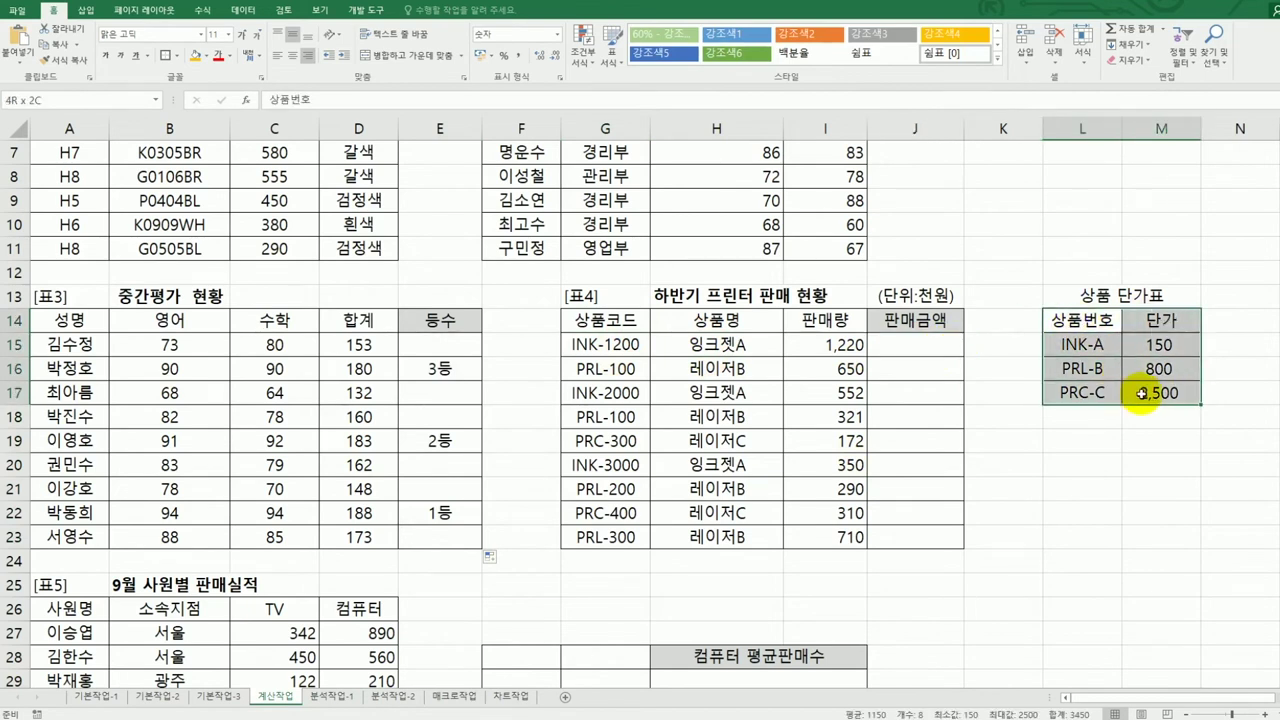
left_click_drag(605, 344, 626, 538)
left_click_drag(727, 350, 735, 526)
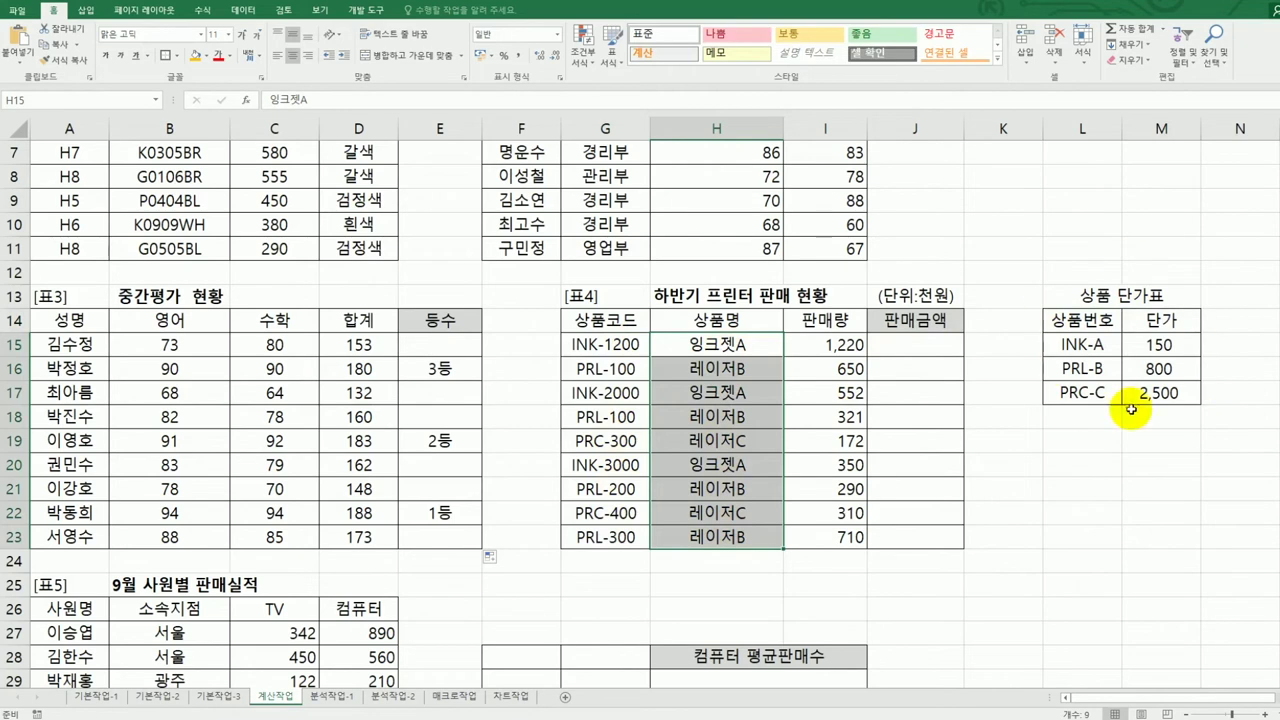
Step: Enter a LEFT formula in J15 under 판매금액 that takes the first 3 characters of the product code in G15
left_click(940, 350)
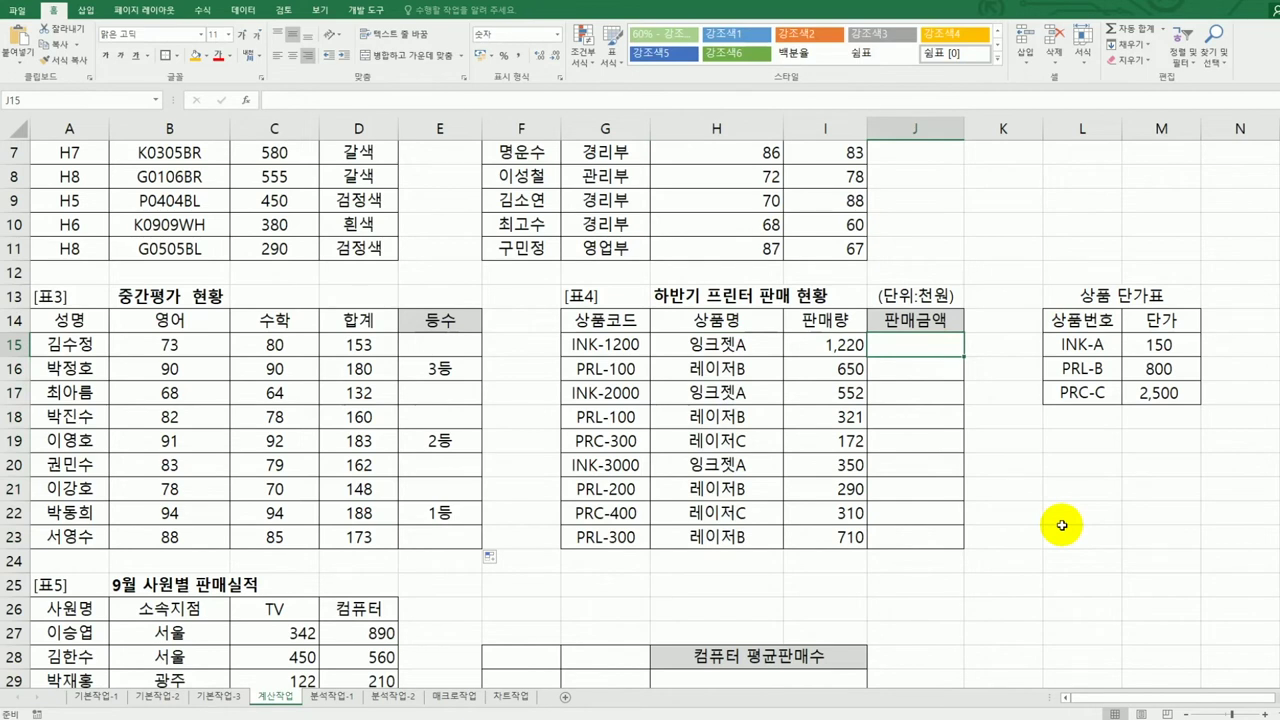
type("=")
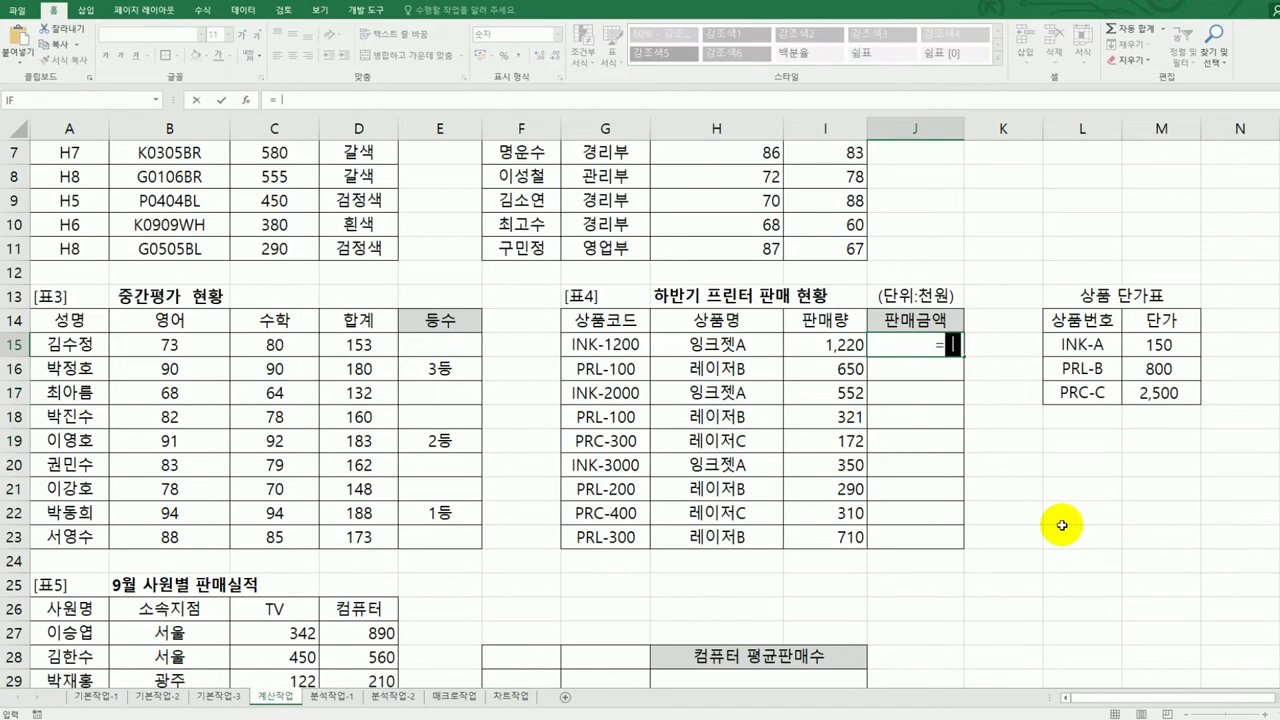
type("le")
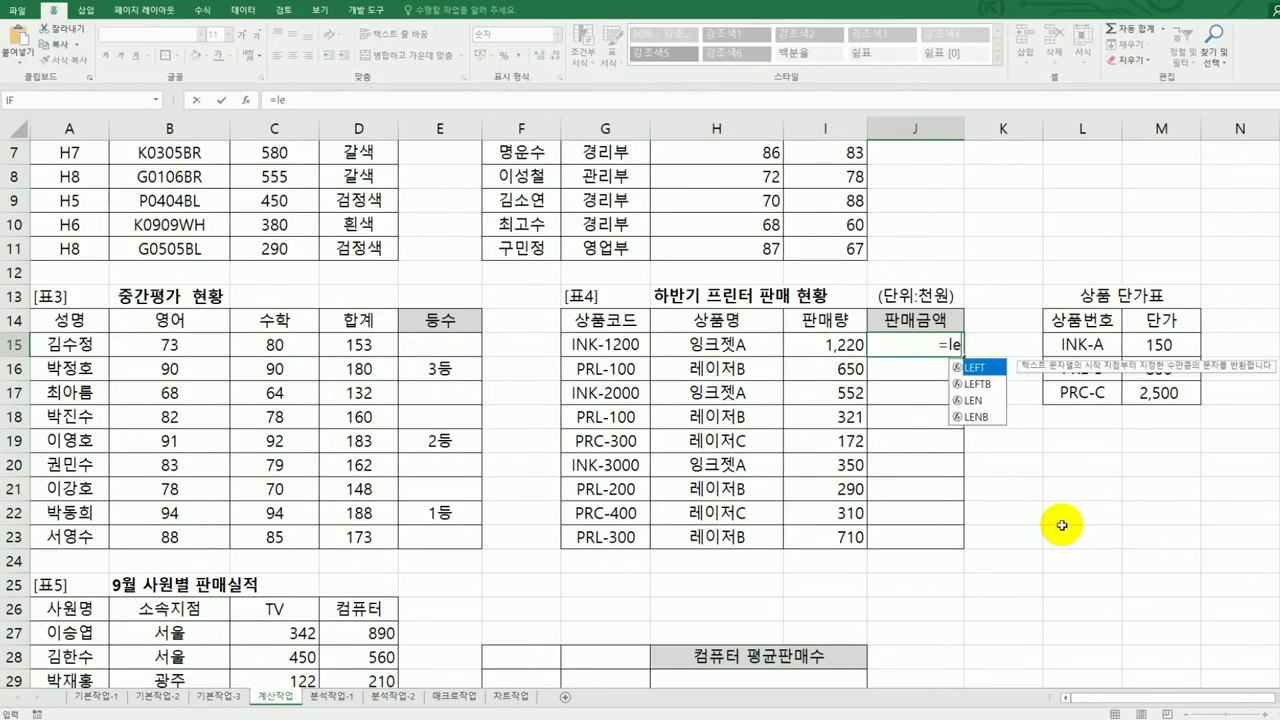
double_click(990, 368)
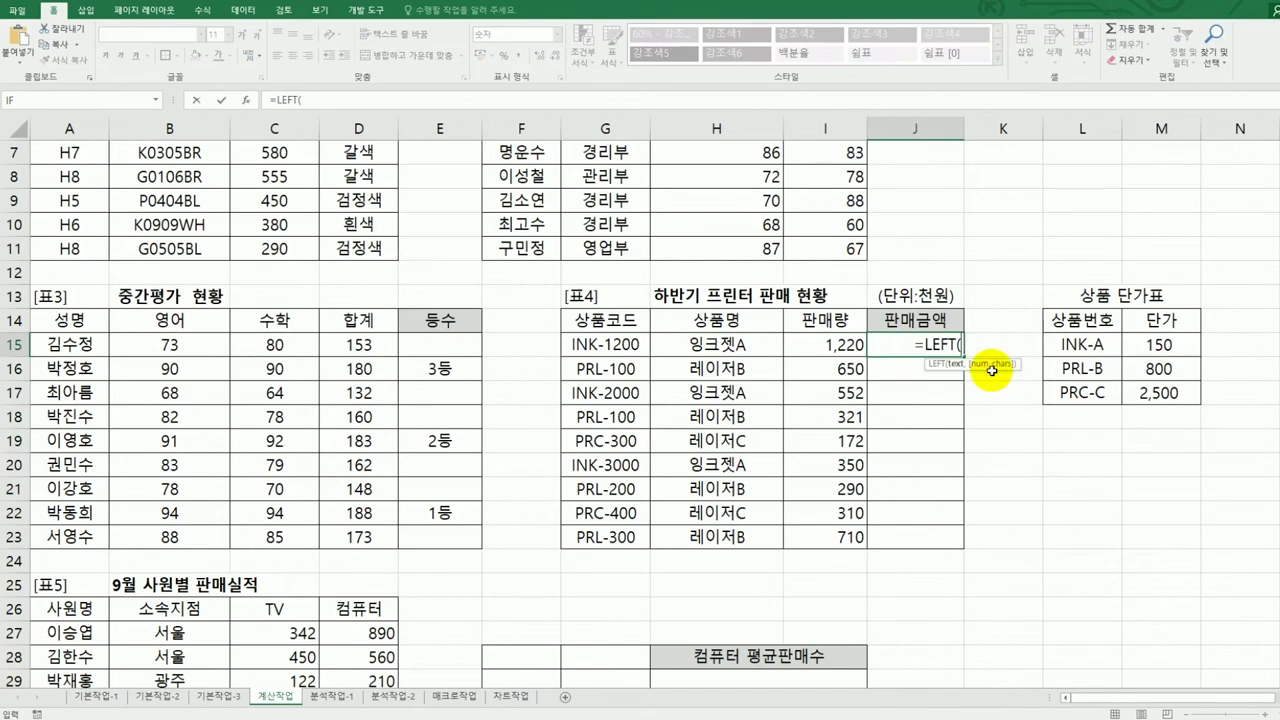
left_click(618, 342)
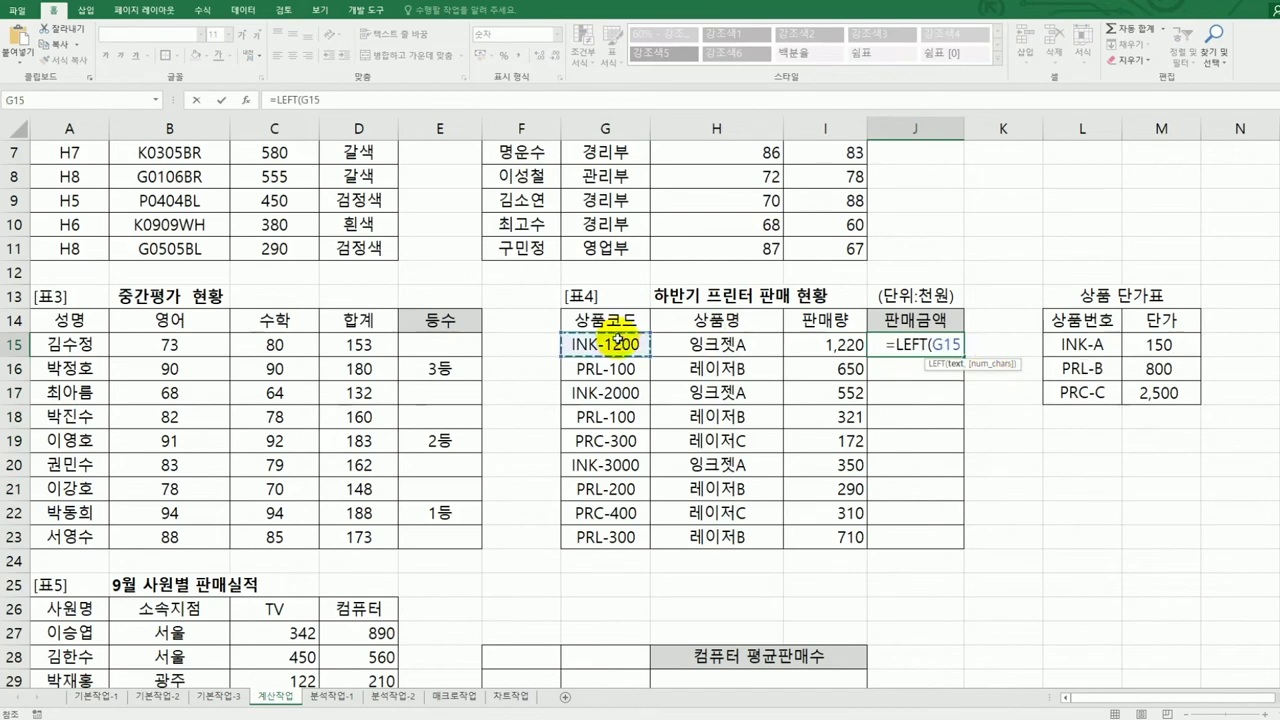
type(",3)")
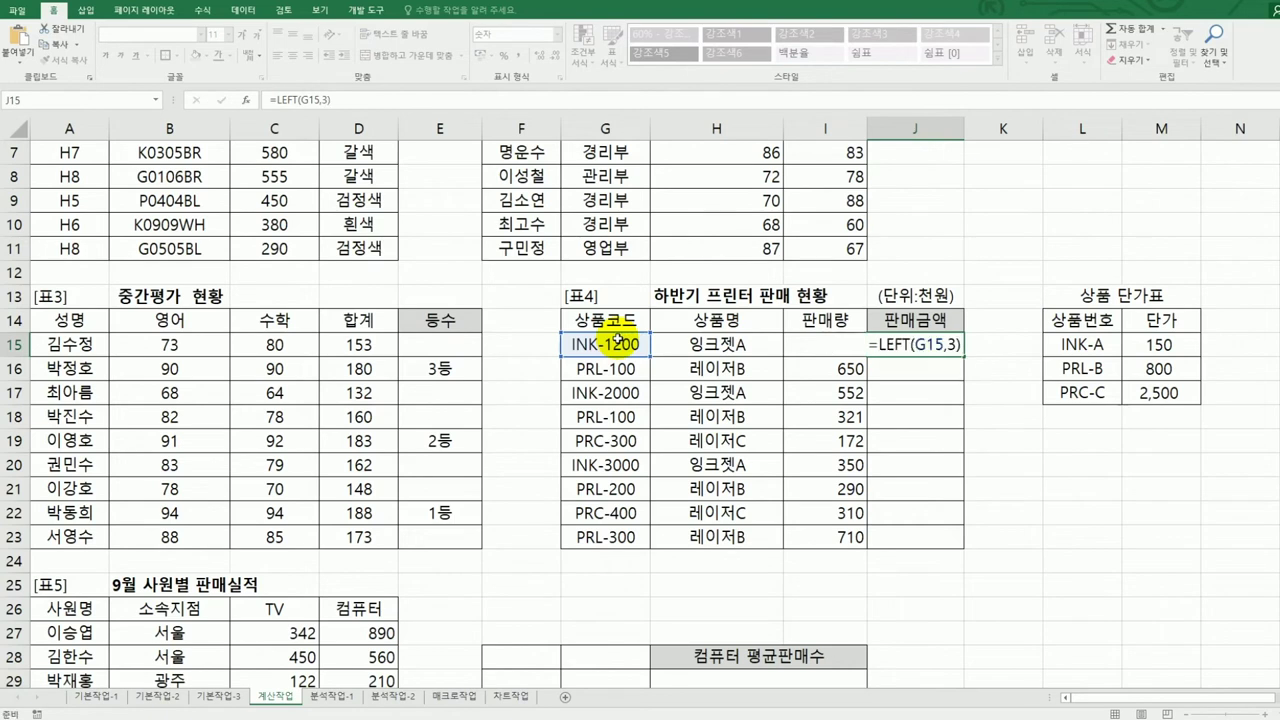
key("Return")
Step: Extend the LEFT formula in J15 by joining a "-" separator after the three-character code with the & operator
left_click(884, 346)
left_click(416, 98)
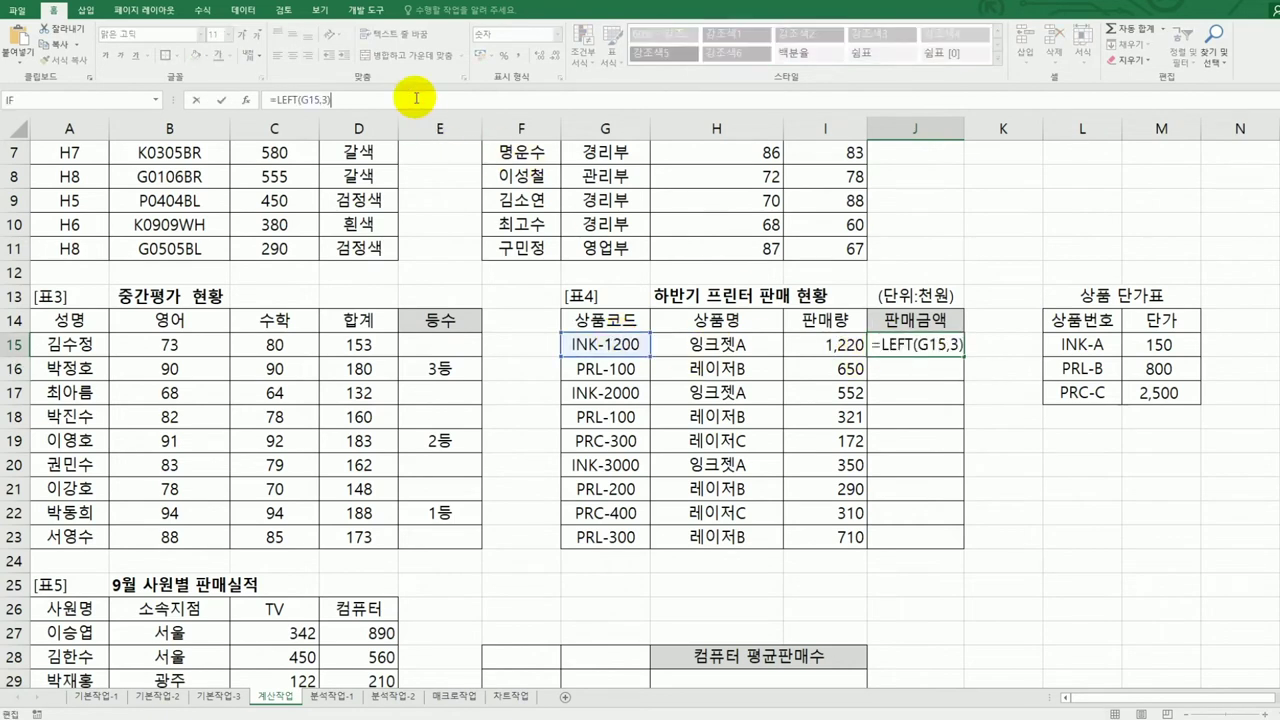
type("&\"-")
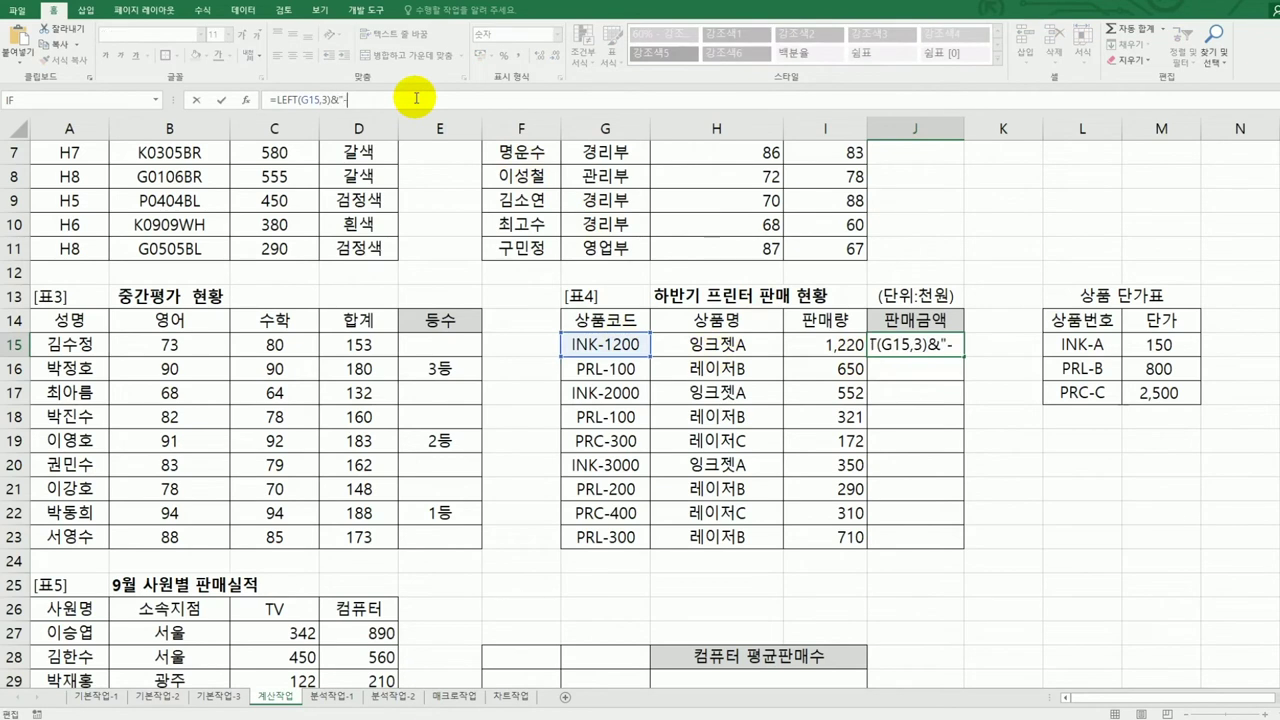
type("\"&")
Step: Append RIGHT(H15,1) to the J15 formula to add the product name's last character, and fill it down through J23
type("ri")
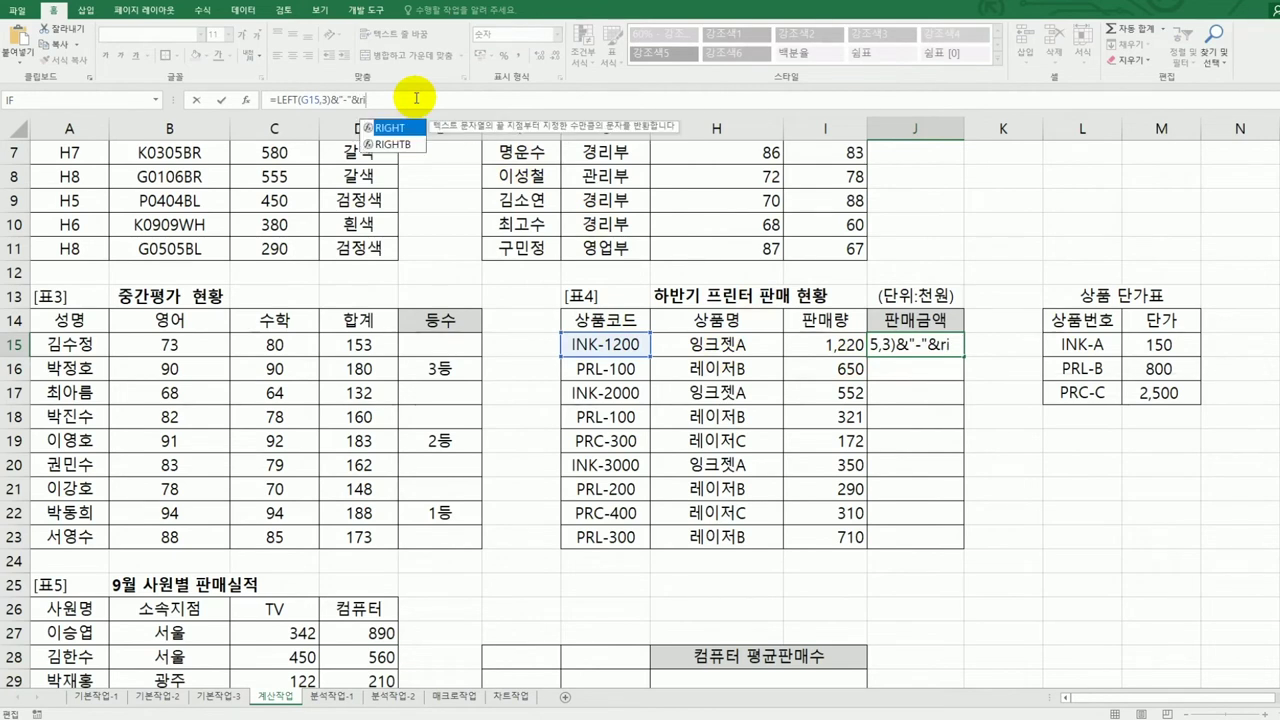
double_click(398, 128)
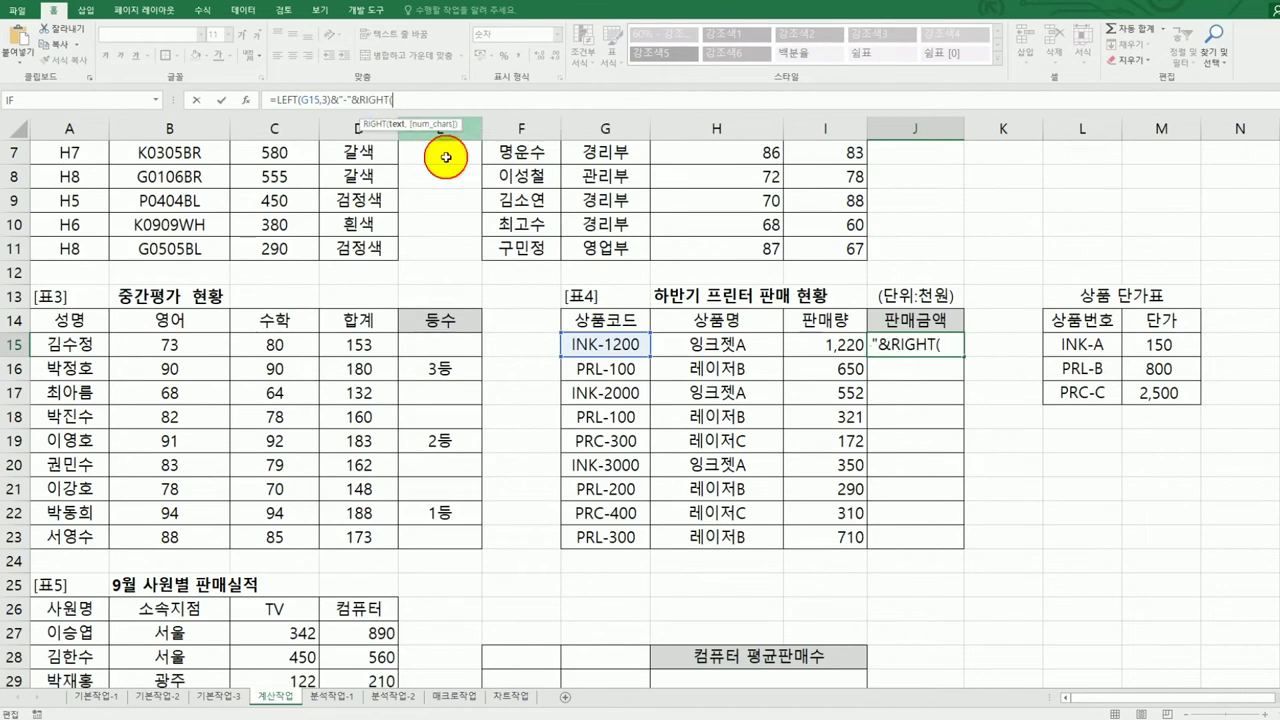
left_click(706, 342)
type(",1")
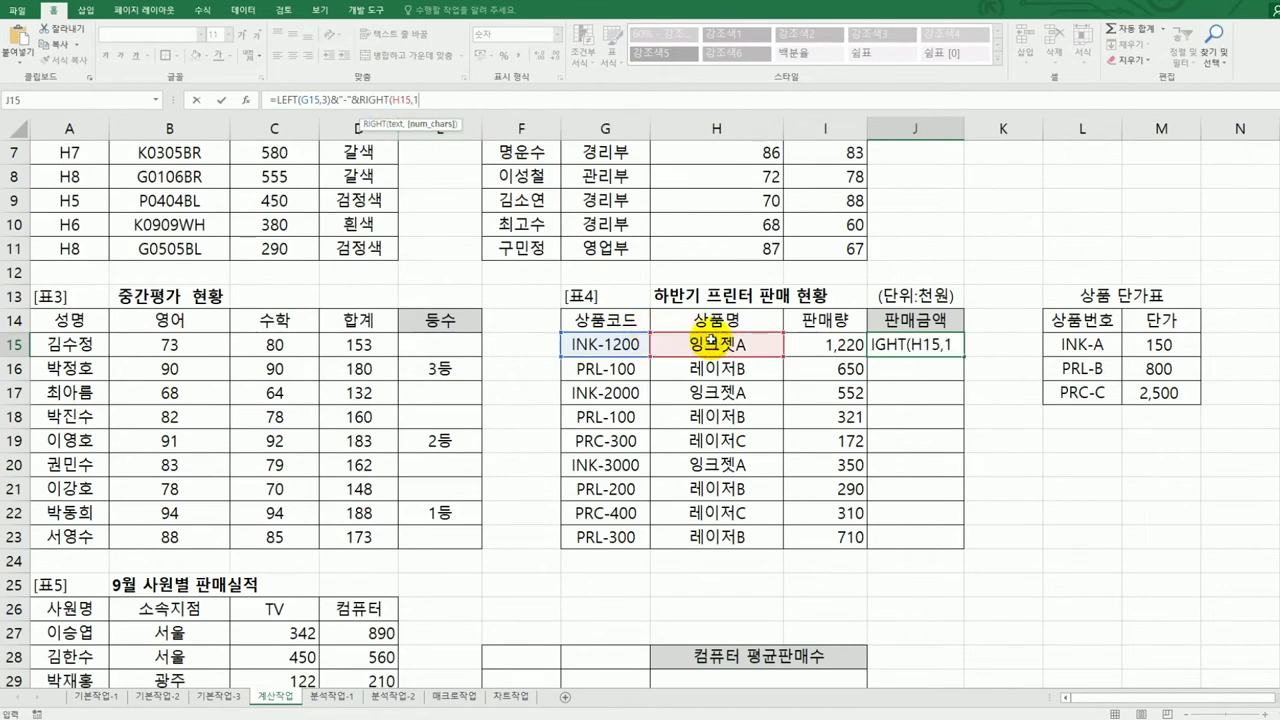
type(")")
key("Return")
key("Up")
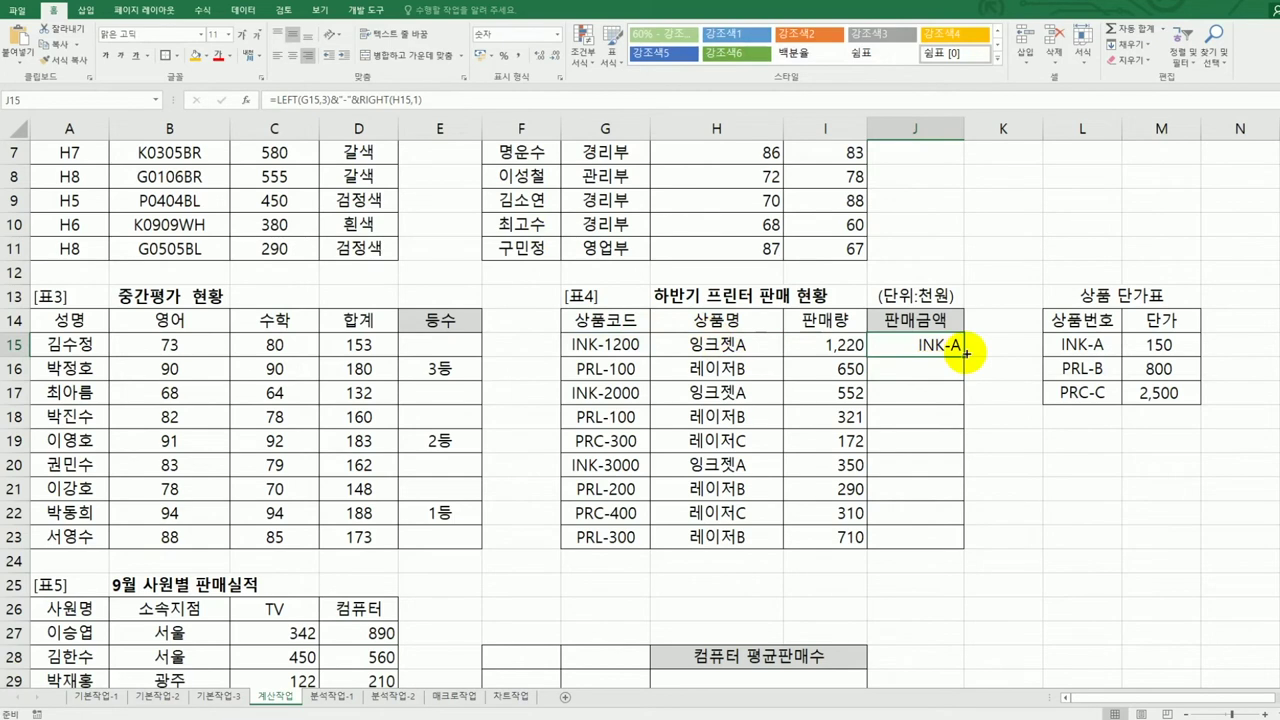
mouse_move(965, 352)
left_mouse_down()
mouse_move(886, 523)
mouse_move(891, 537)
mouse_move(966, 537)
mouse_move(966, 548)
left_mouse_up()
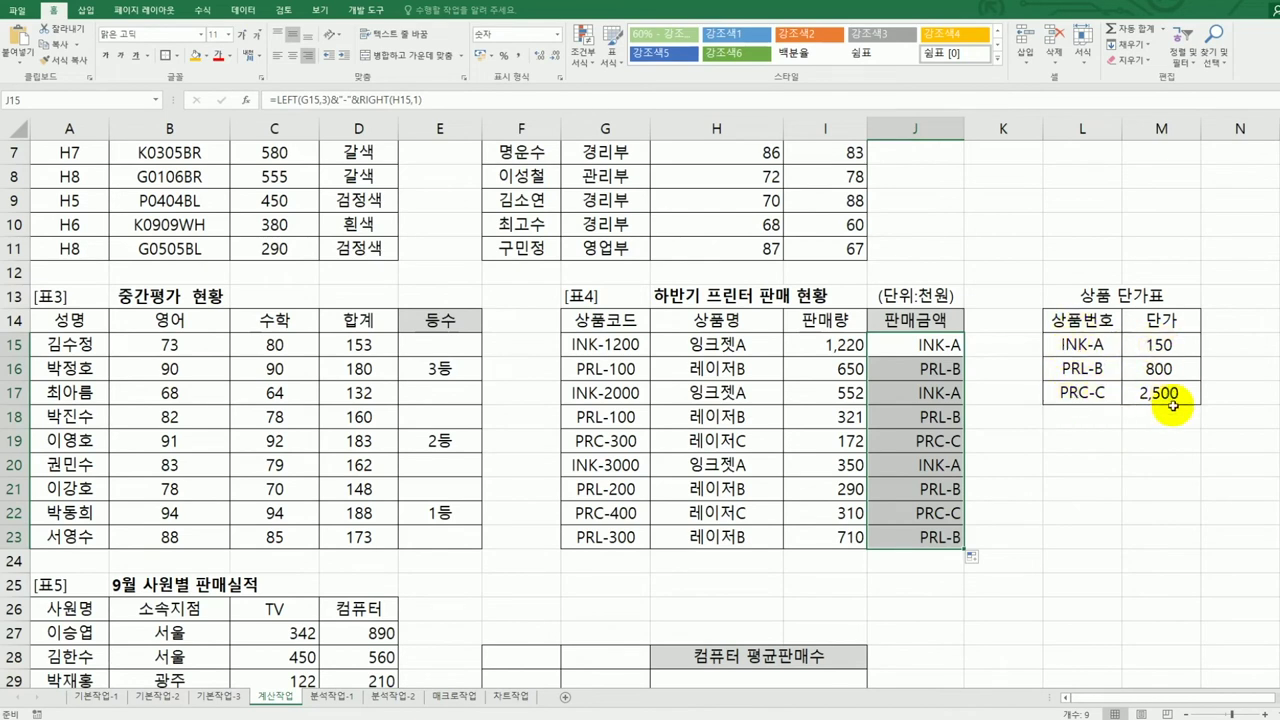
Step: Wrap the J15 formula in VLOOKUP as the lookup value, with the absolute range $L$15:$M$17 of the 상품 단가표 as the table
left_click(945, 342)
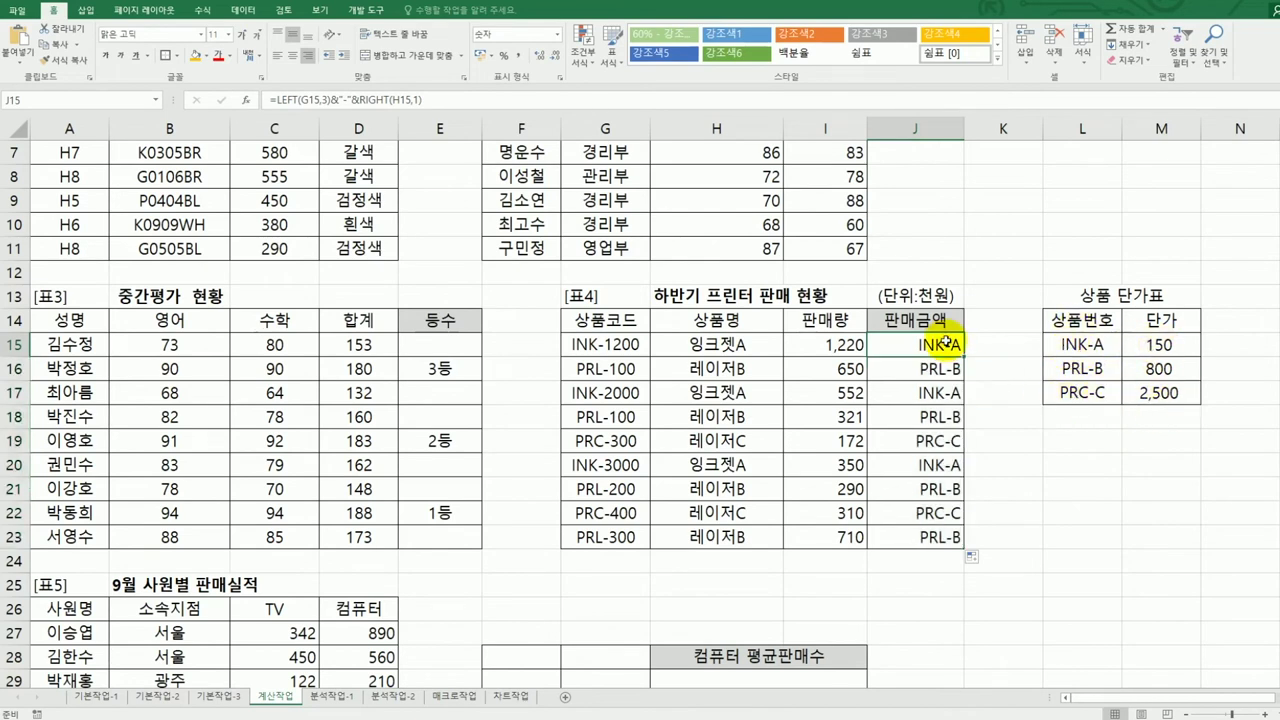
left_click(275, 101)
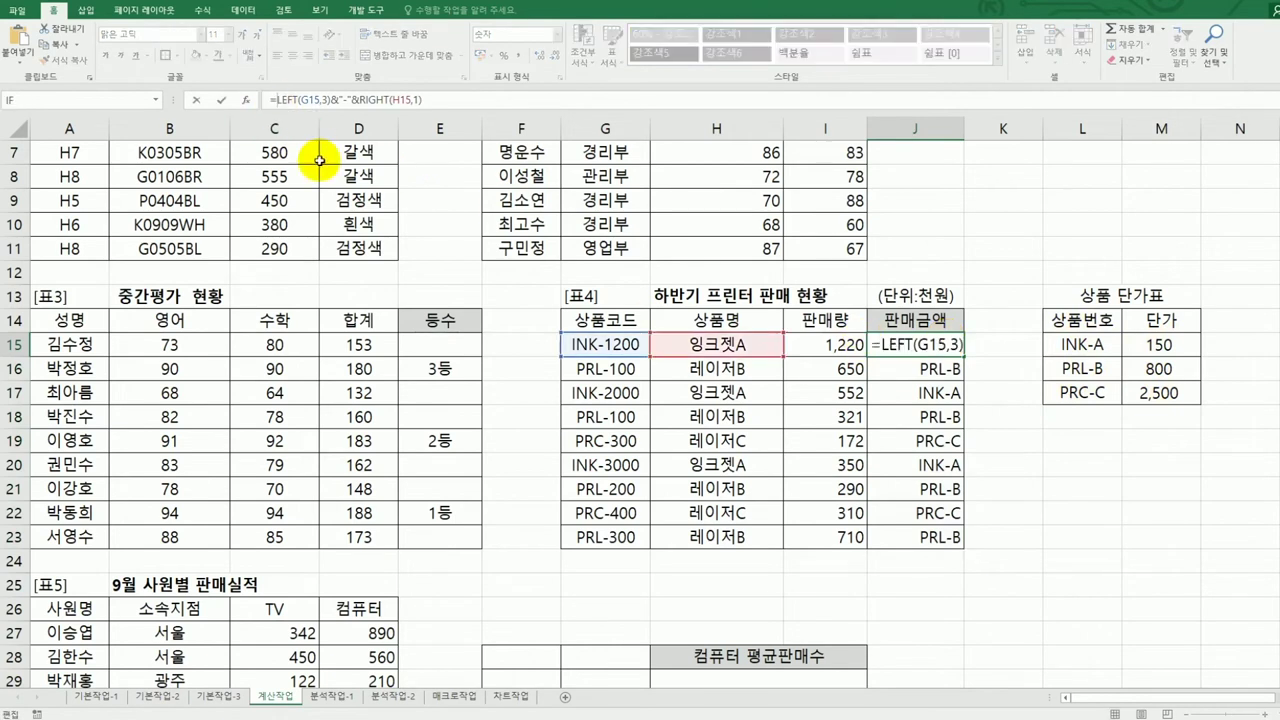
type("vl")
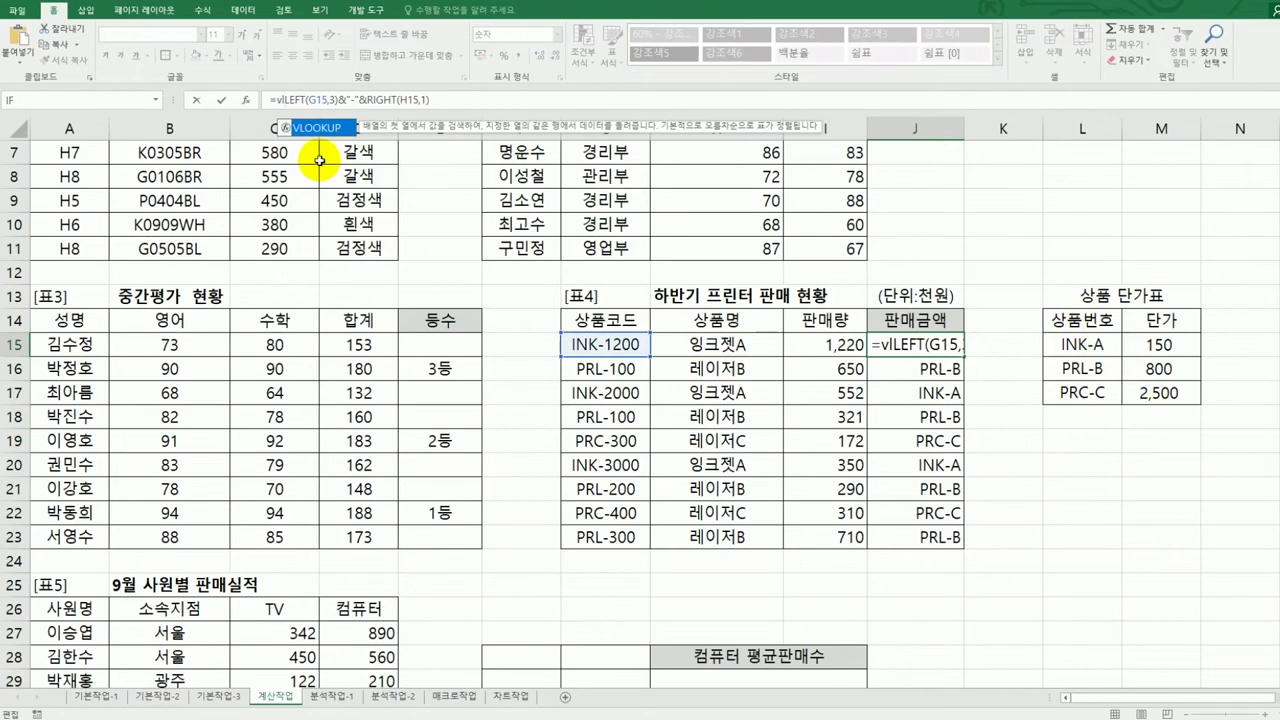
double_click(318, 128)
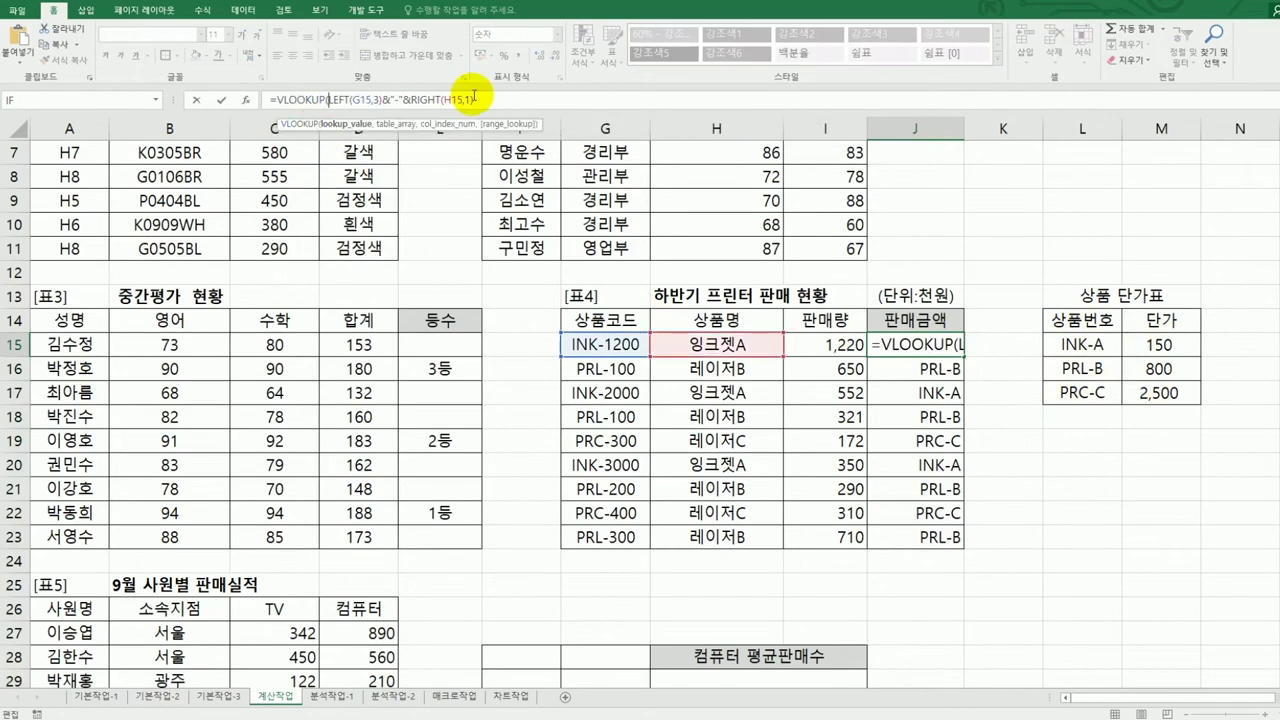
left_click(489, 100)
type(",")
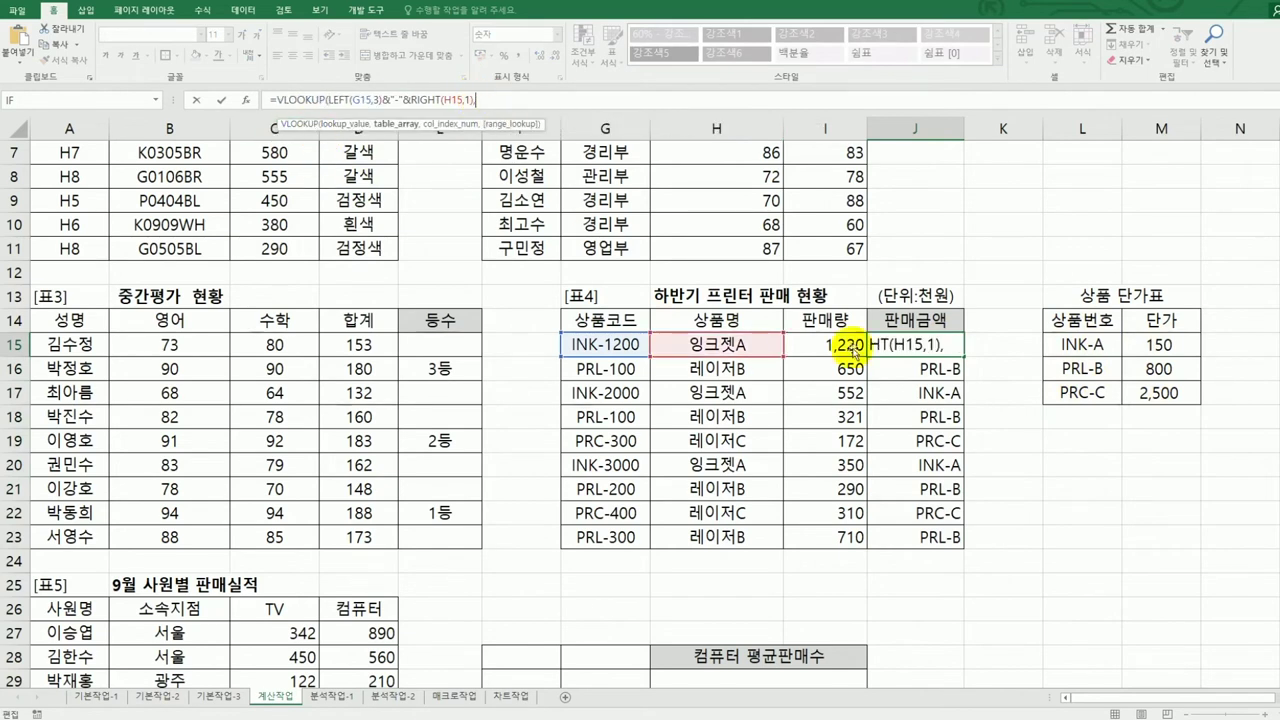
left_click_drag(1090, 345, 1138, 382)
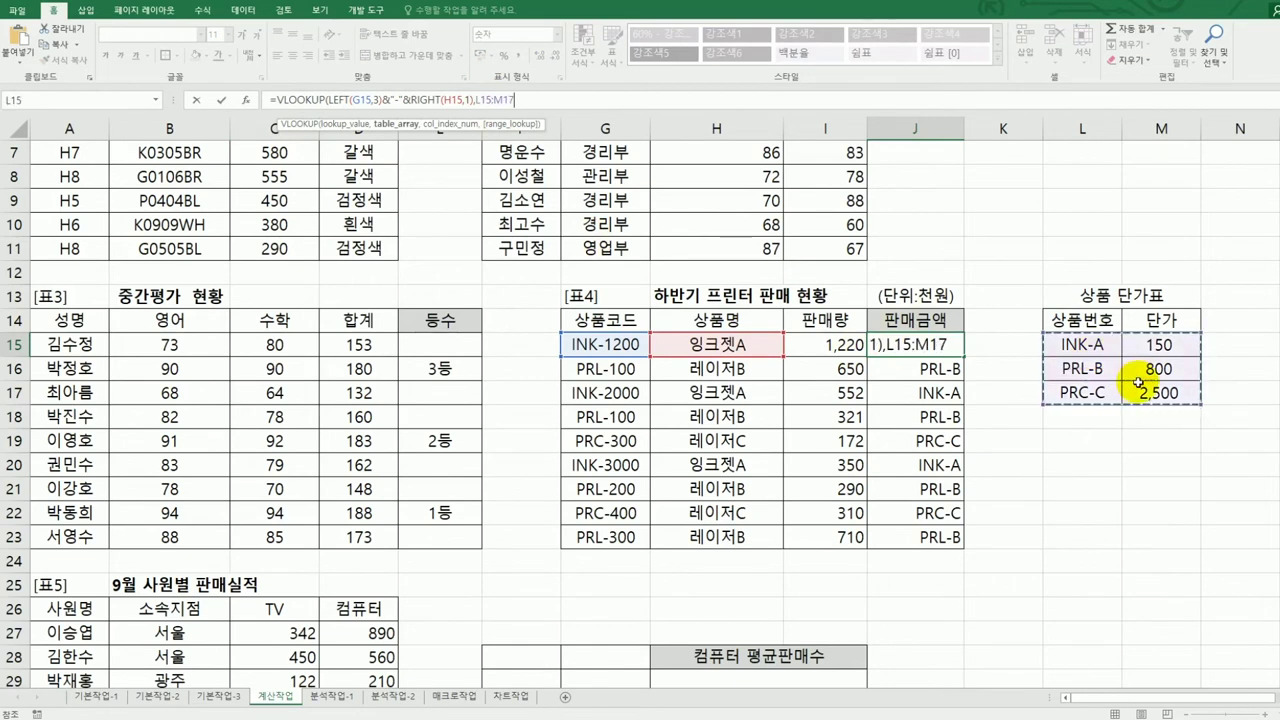
key("F4")
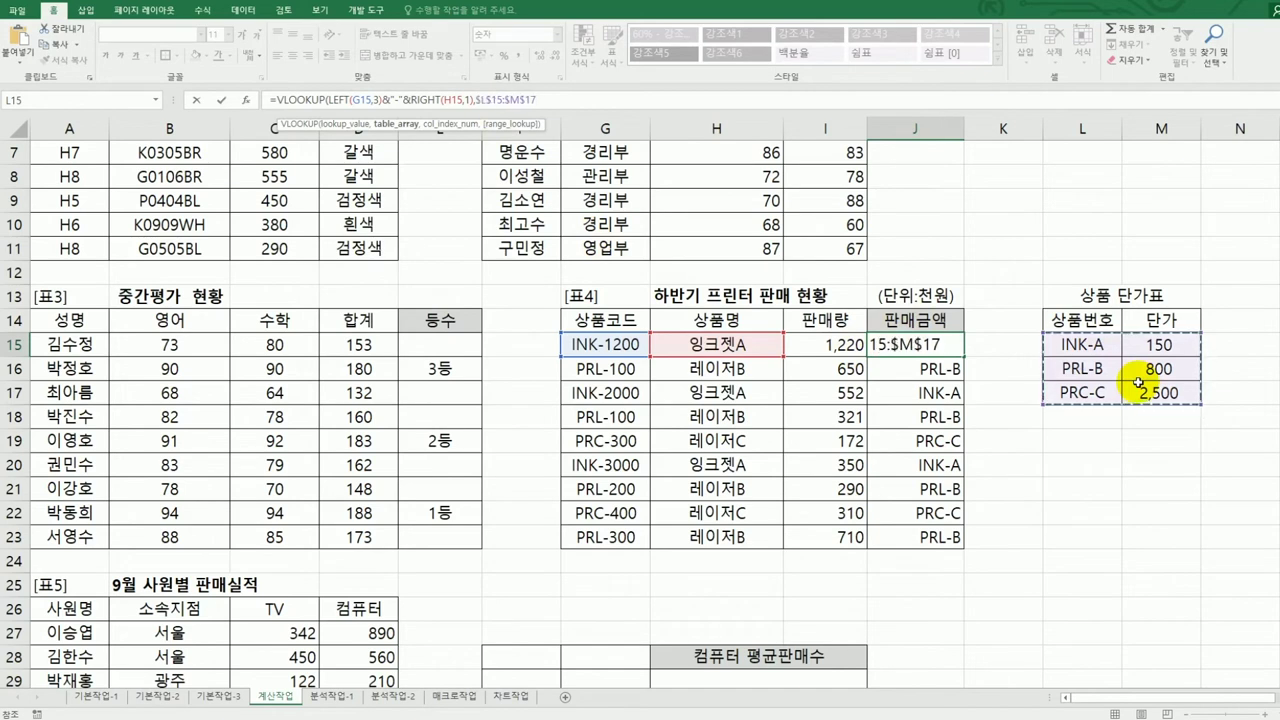
type(",")
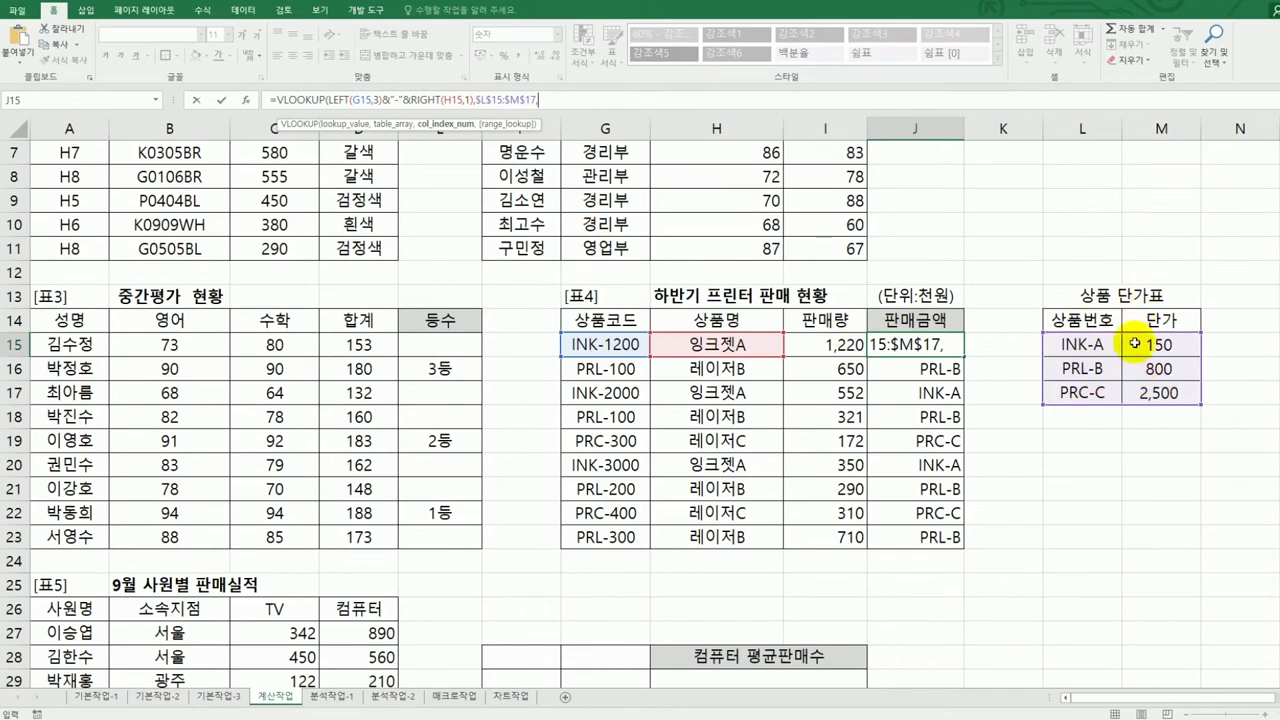
Step: Finish the VLOOKUP in J15 with column 2 and the exact match option FALSE, and fill it down through J23
type("2")
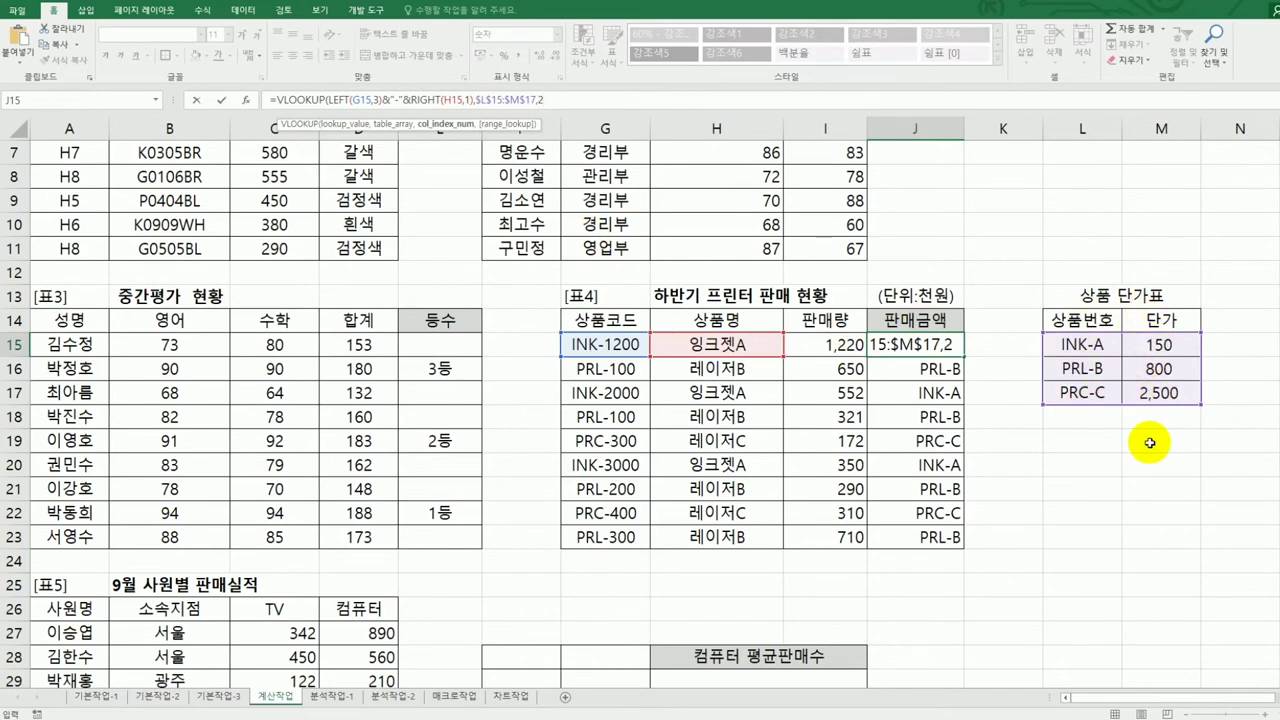
type(",")
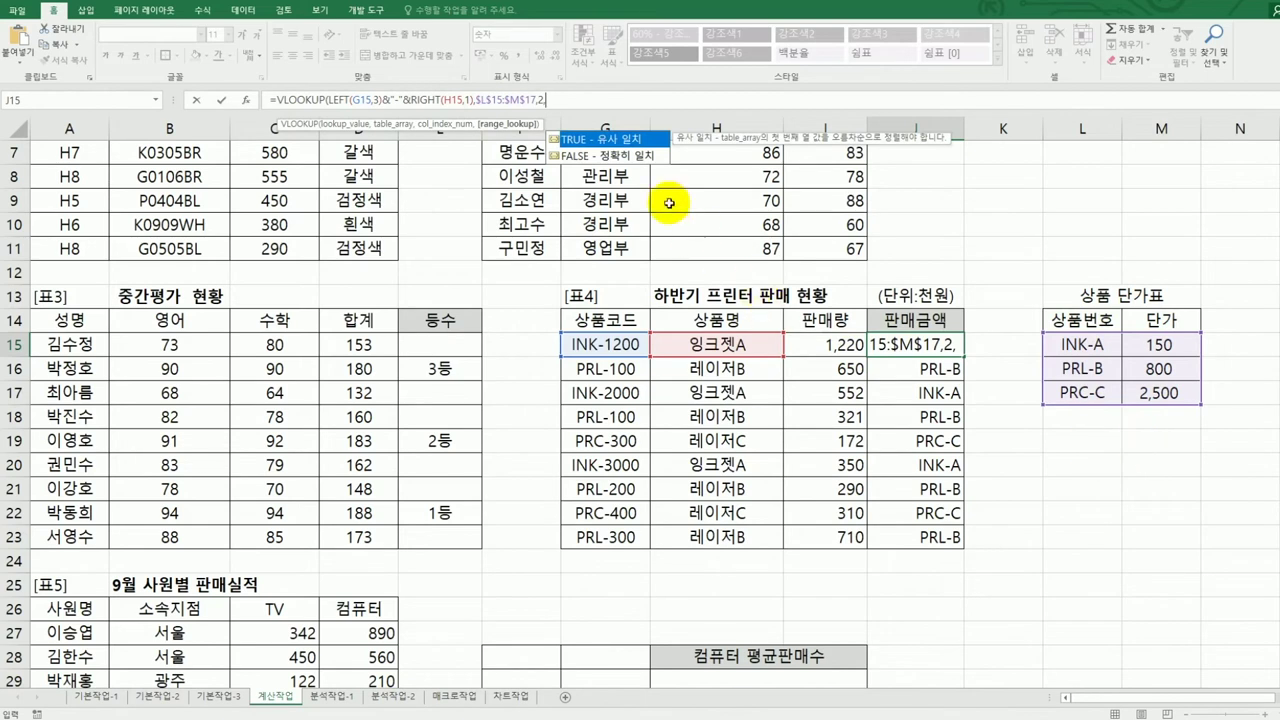
double_click(636, 156)
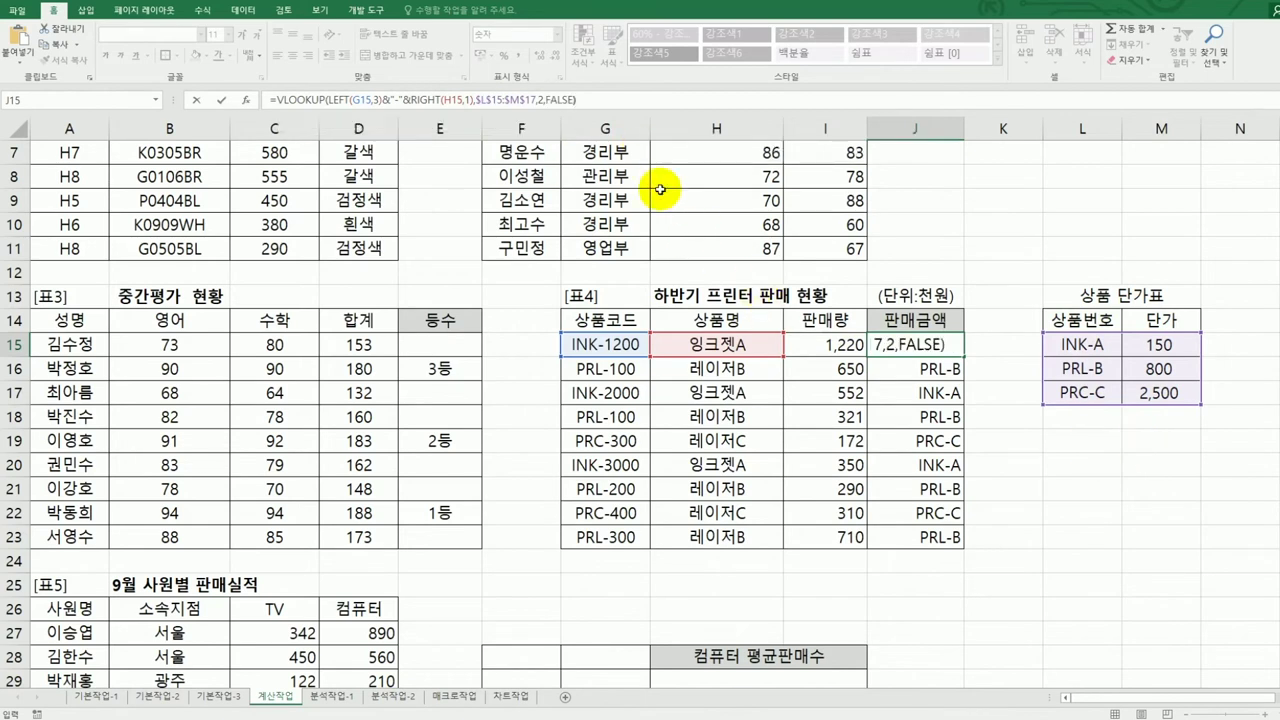
type(")")
key("Return")
left_click(903, 342)
left_click_drag(969, 354, 958, 541)
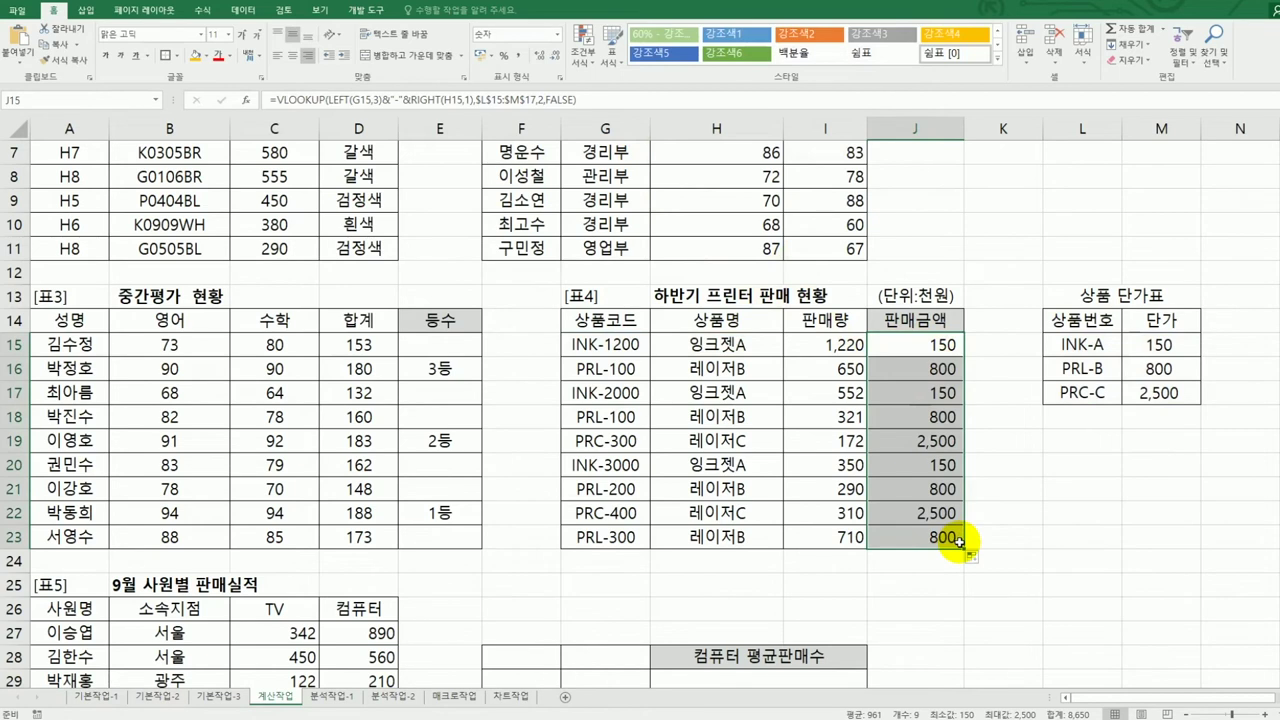
Step: Multiply the VLOOKUP result in J15 by the 판매량 in I15 and fill the formula down through J23
left_click(940, 345)
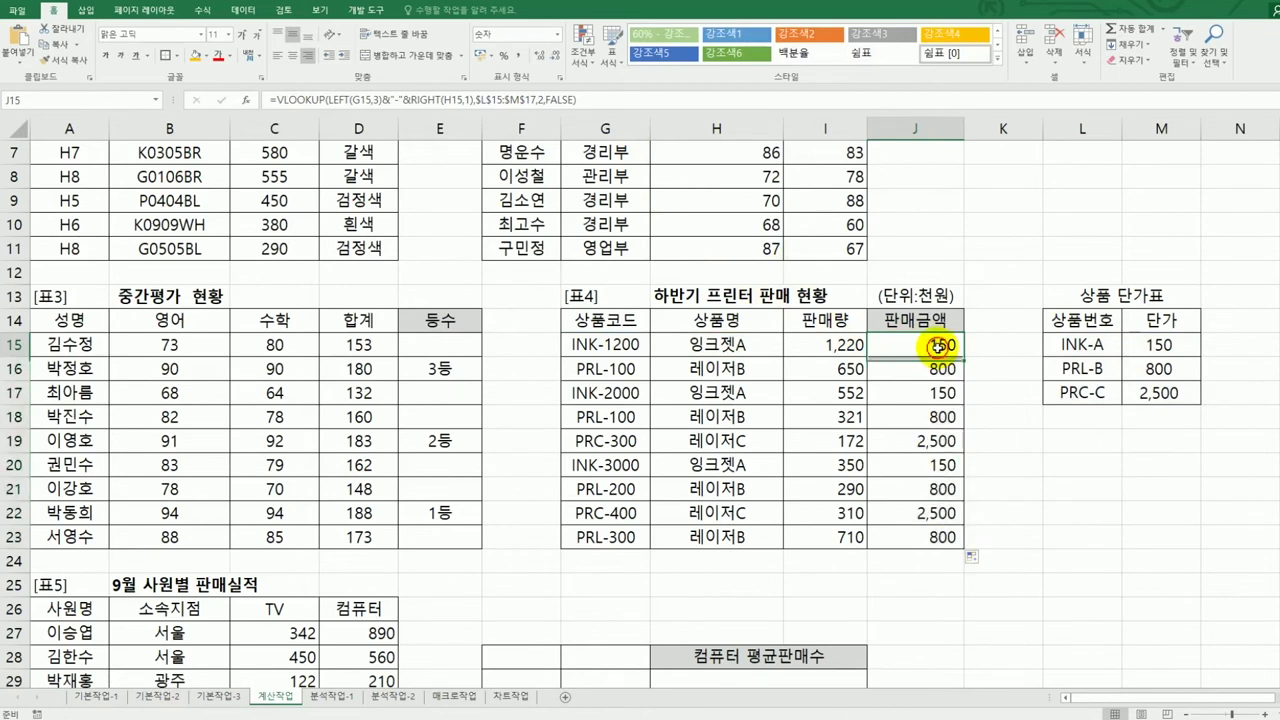
left_click(621, 101)
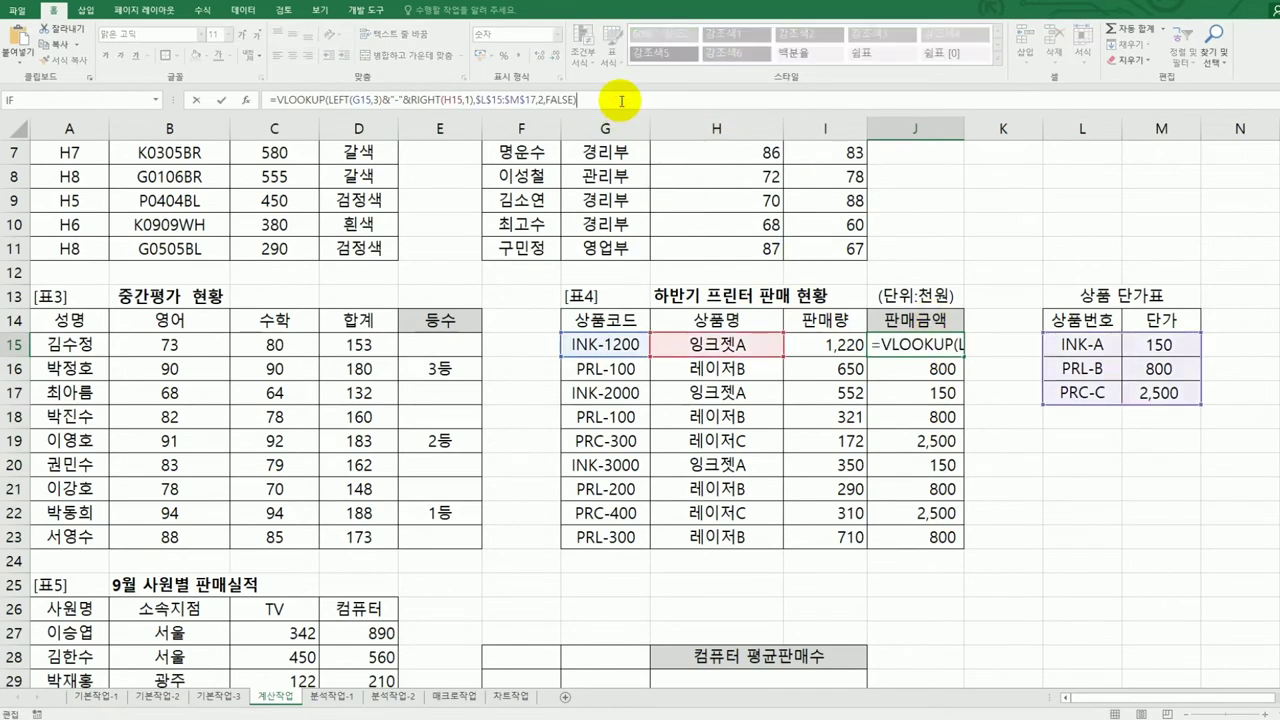
type("*")
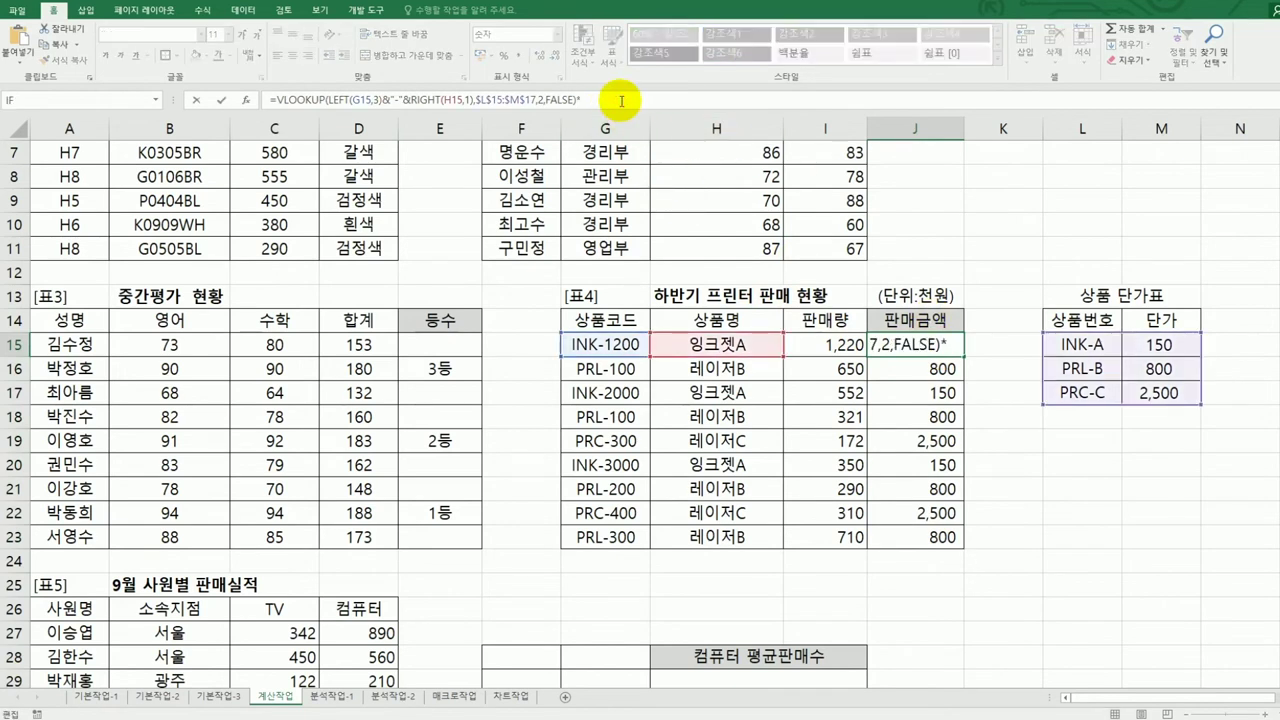
left_click(818, 343)
key("Return")
left_click(935, 343)
left_click_drag(958, 346, 933, 540)
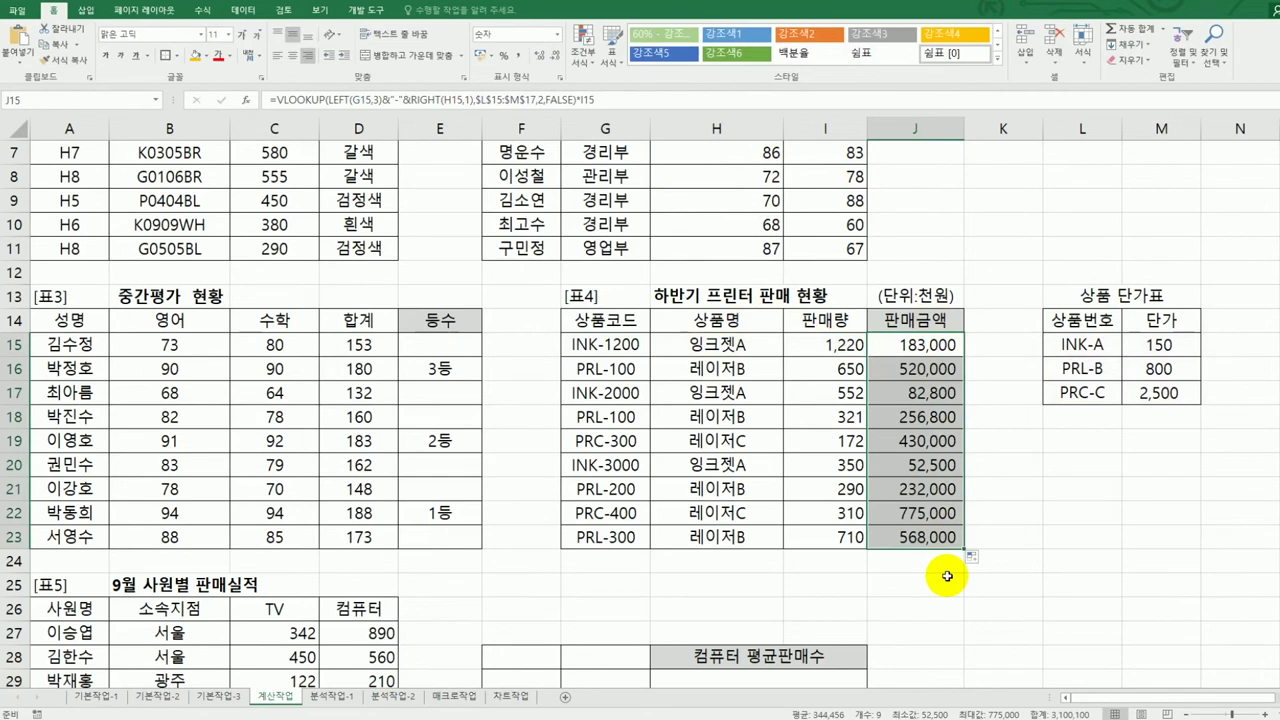
Step: Copy the 소속지점 header and 서울 from B26:B27 of 표5 into the criteria cells F28:F29
scroll(947, 576, "down", 4)
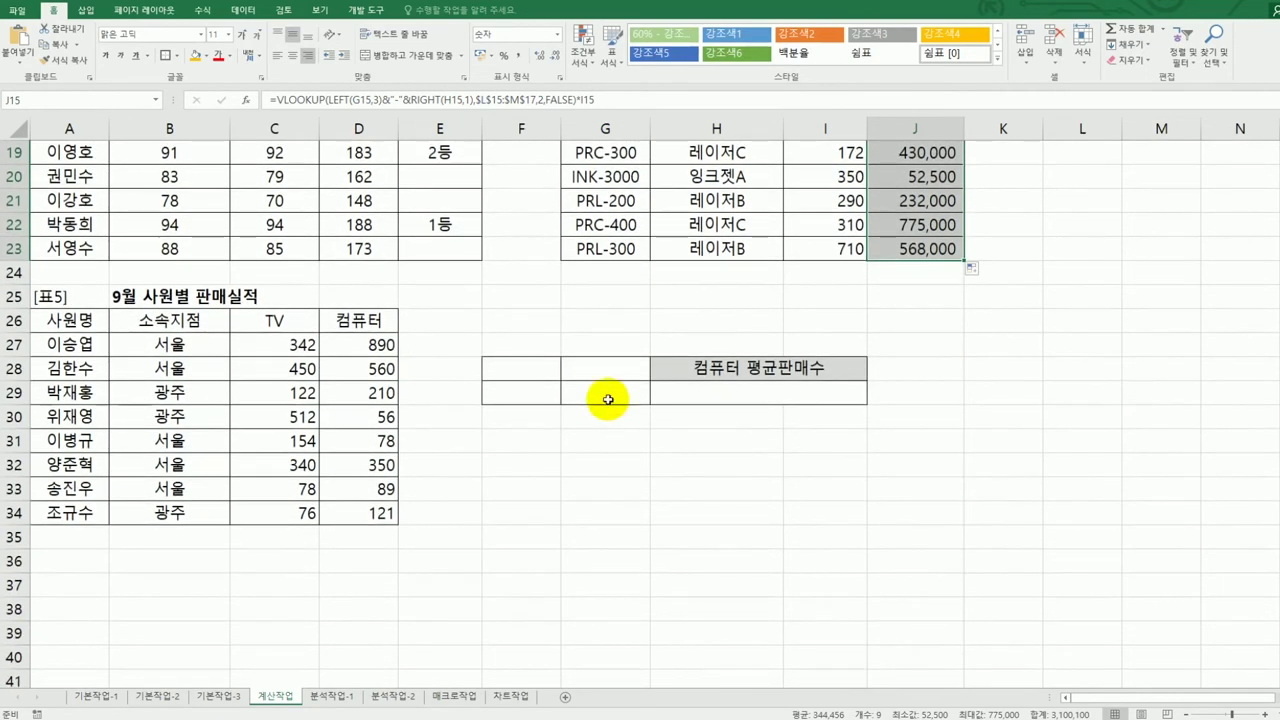
left_click(524, 372)
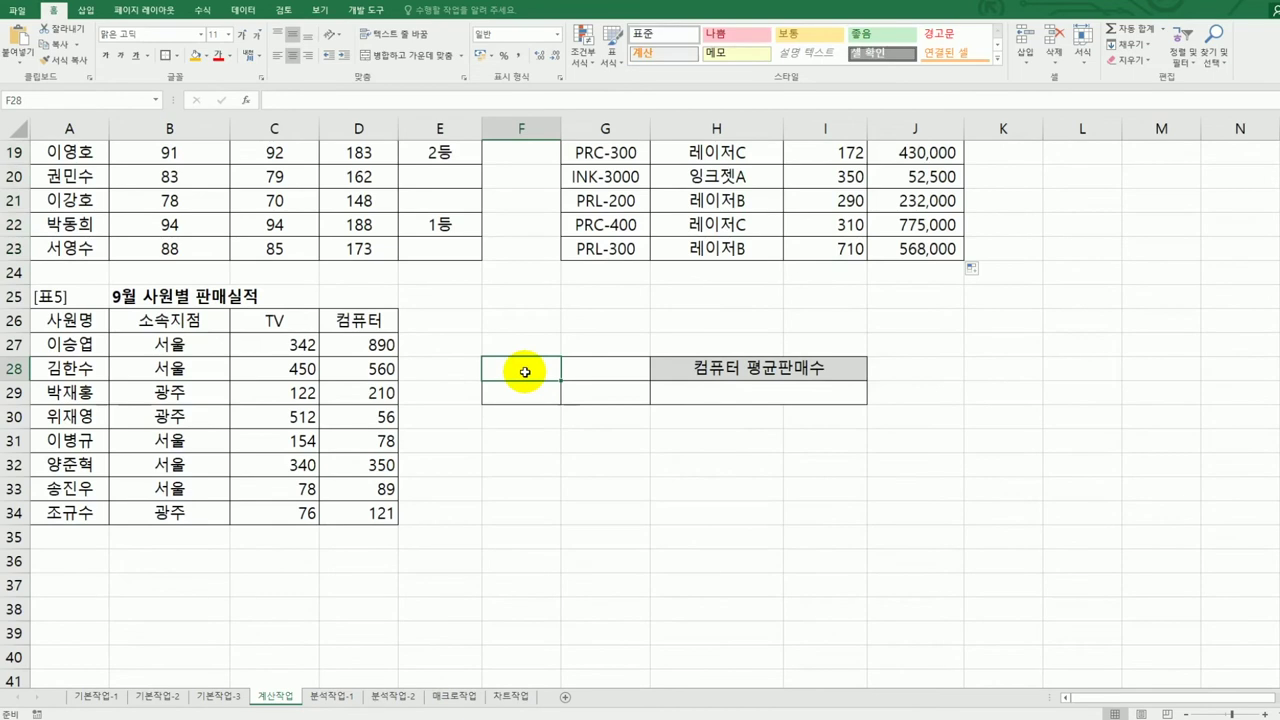
left_click_drag(197, 322, 195, 340)
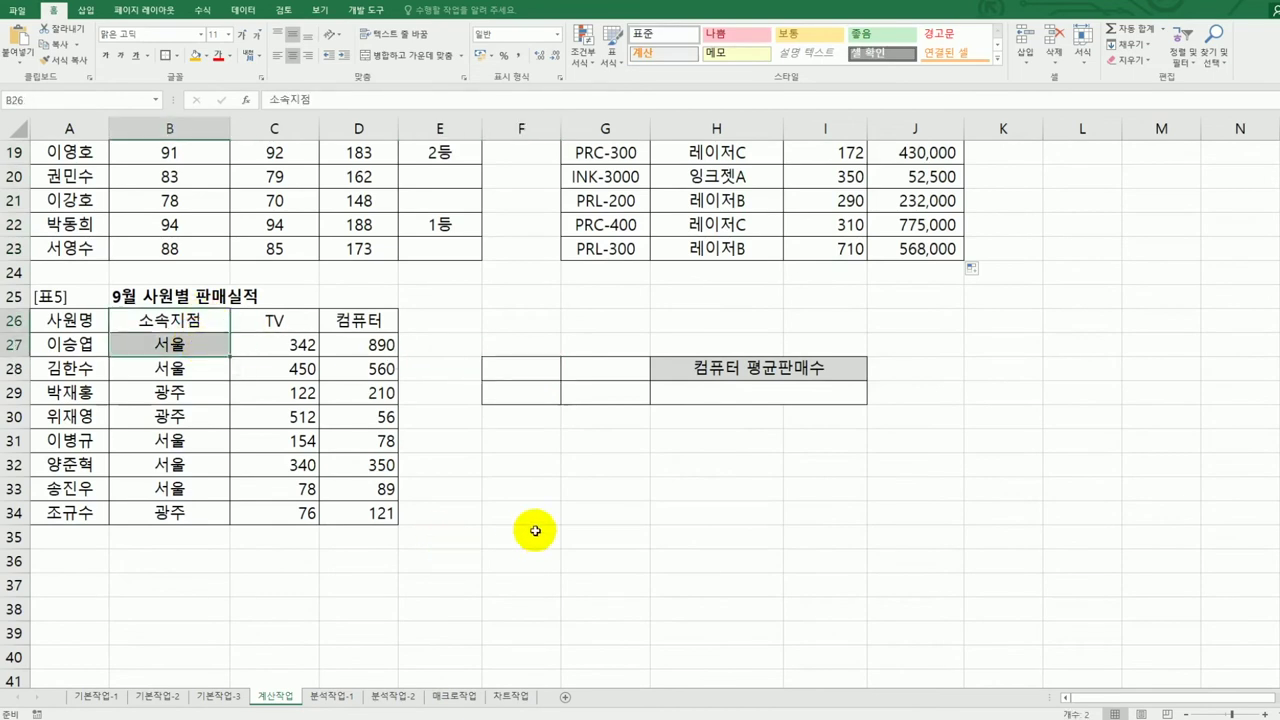
key("ctrl+c")
left_click(528, 376)
key("ctrl+v")
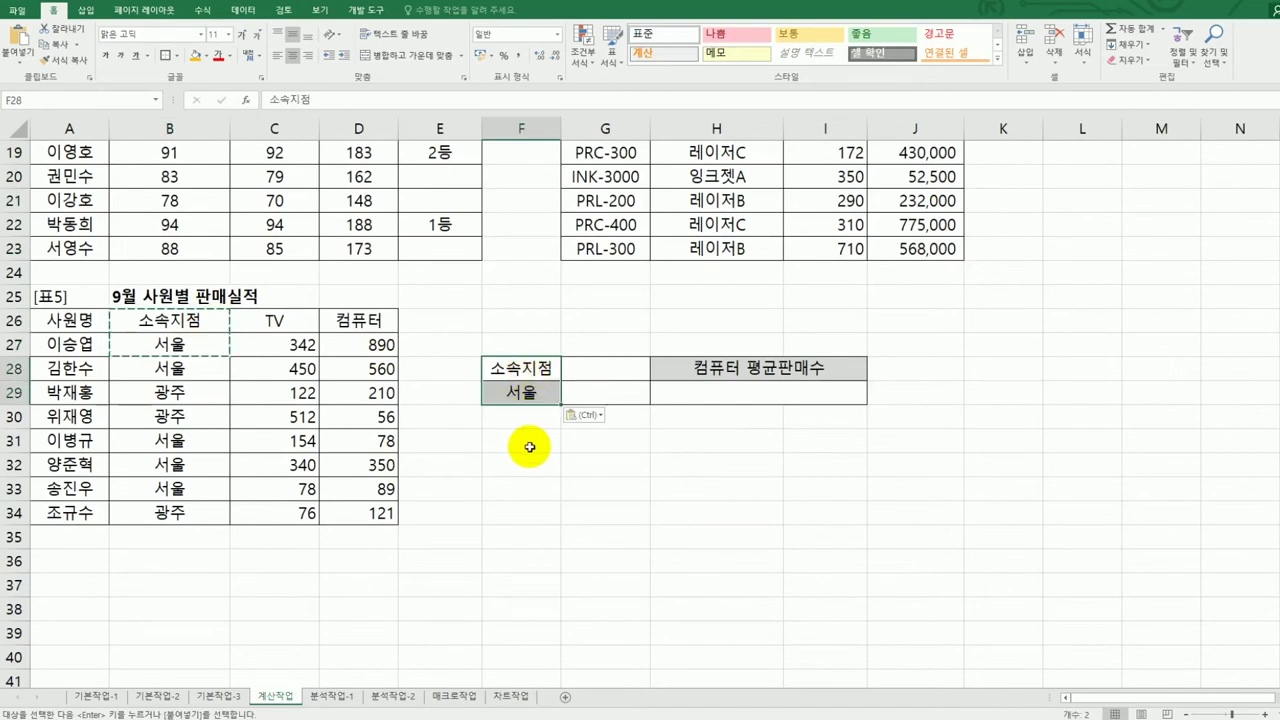
Step: Copy the 컴퓨터 header from D26 to G28 and enter the condition >=100 below it in G29
left_click(366, 320)
key("ctrl+c")
left_click(592, 368)
key("ctrl+v")
left_click(600, 398)
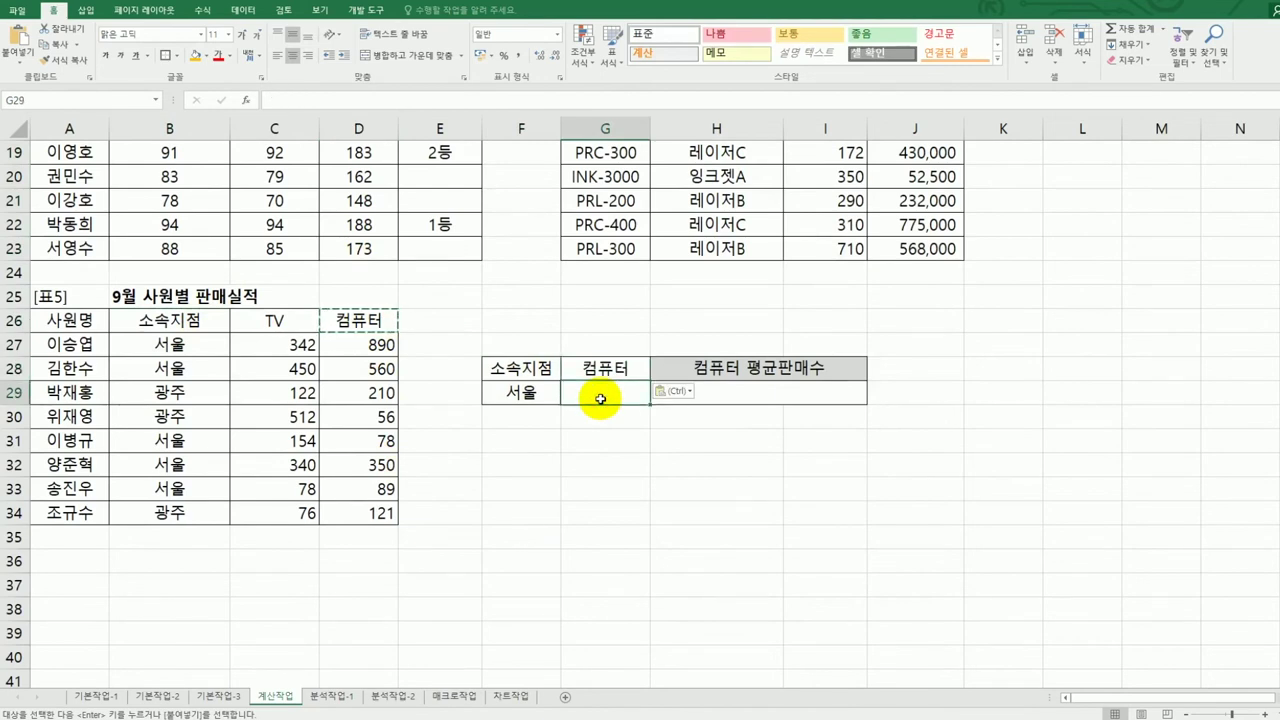
type(">=100")
key("Return")
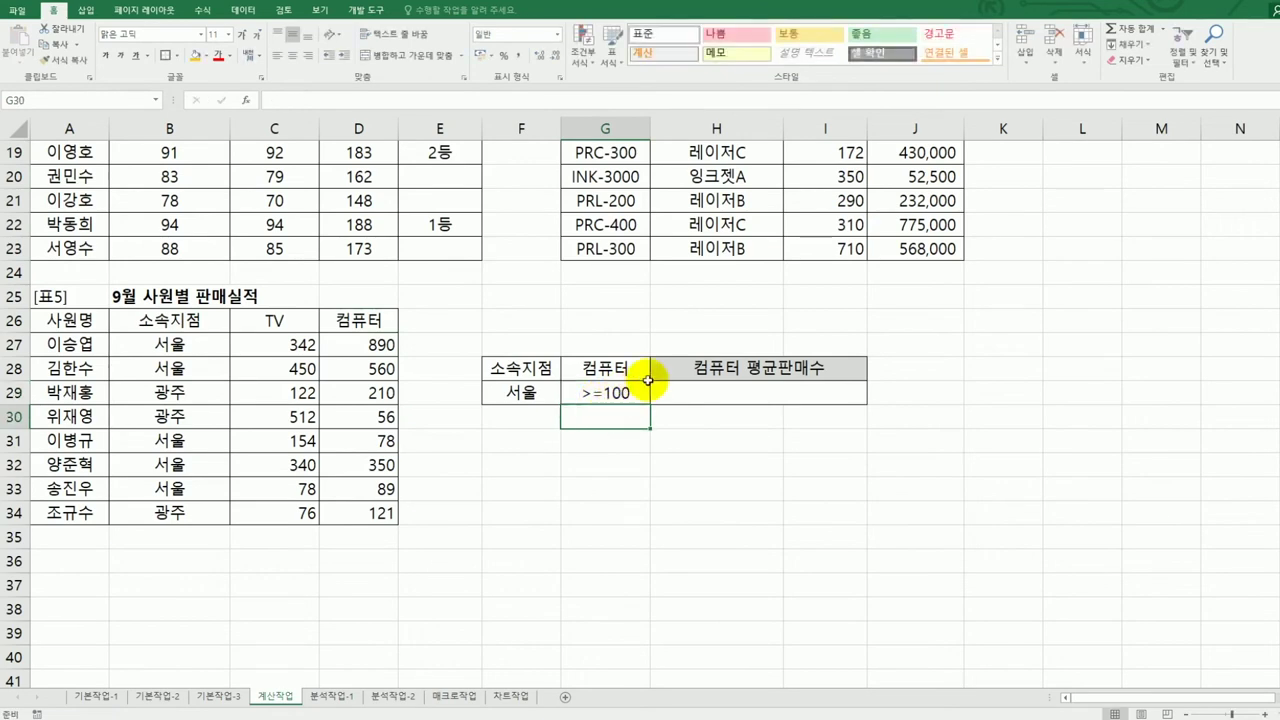
Step: Calculate 컴퓨터 평균판매수 in H29 with DAVERAGE over the database A26:D34, field D26 and criteria F28:G29
left_click(673, 398)
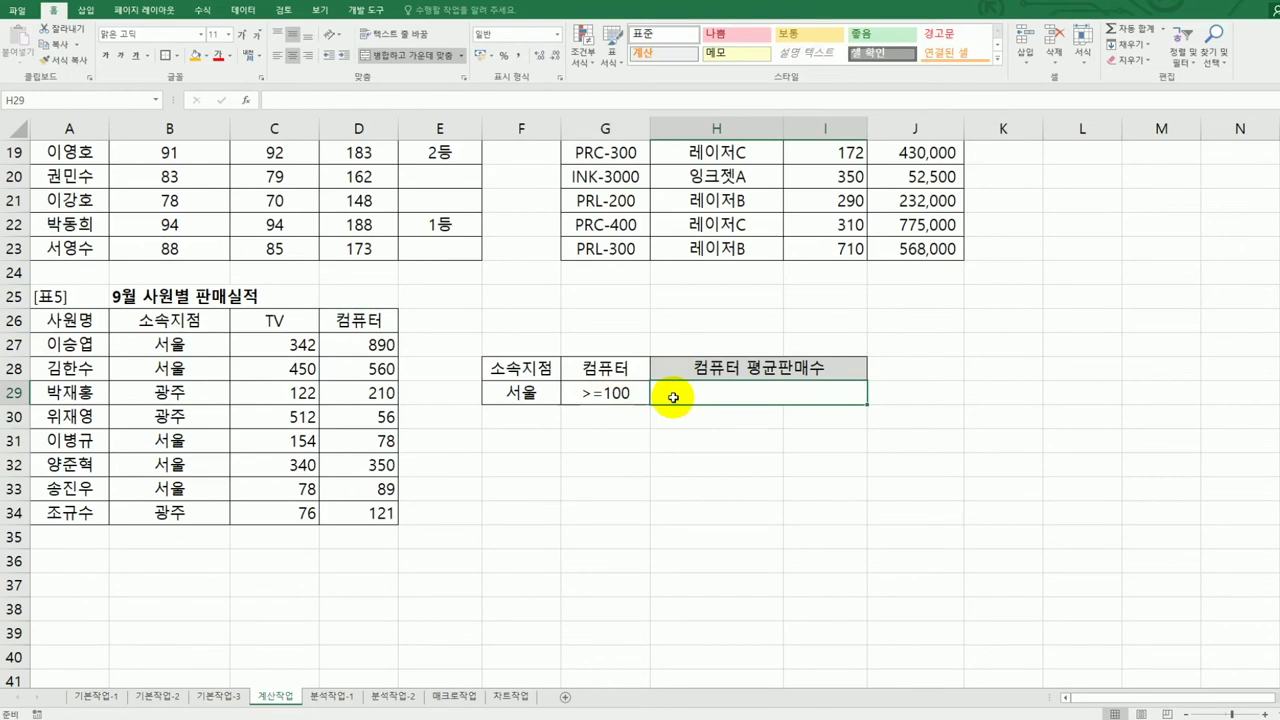
type("=dav")
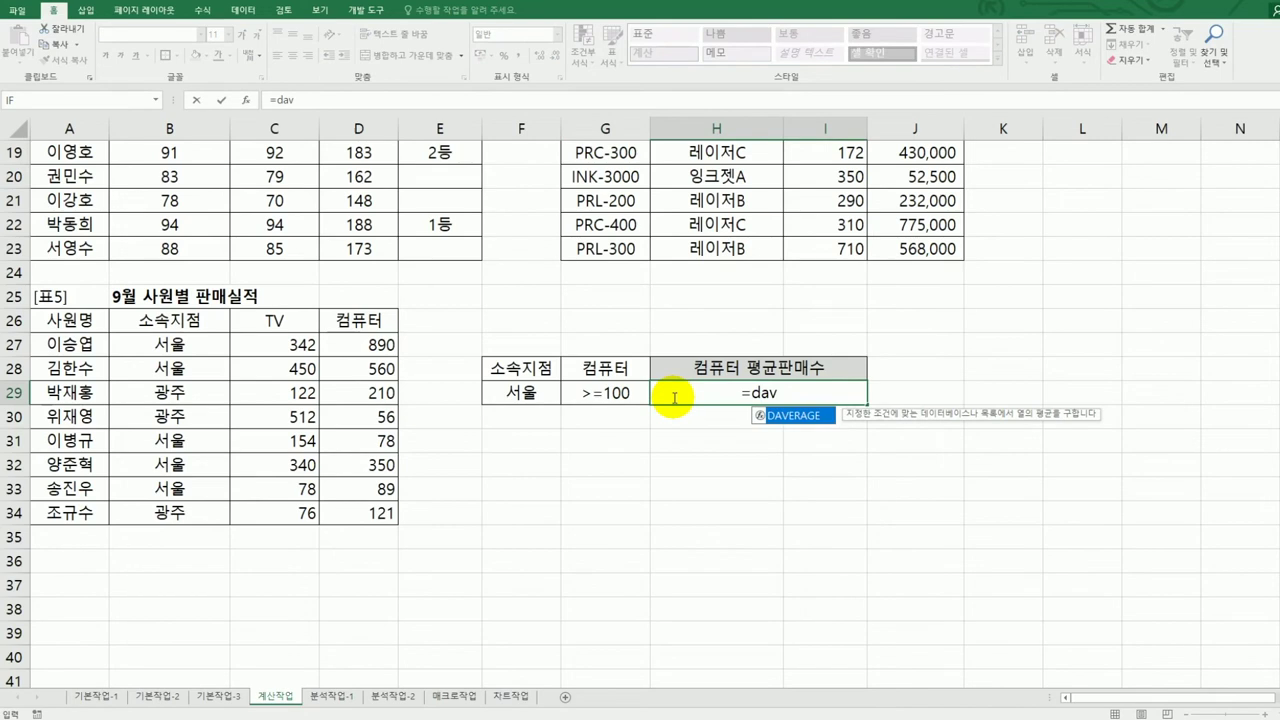
double_click(797, 413)
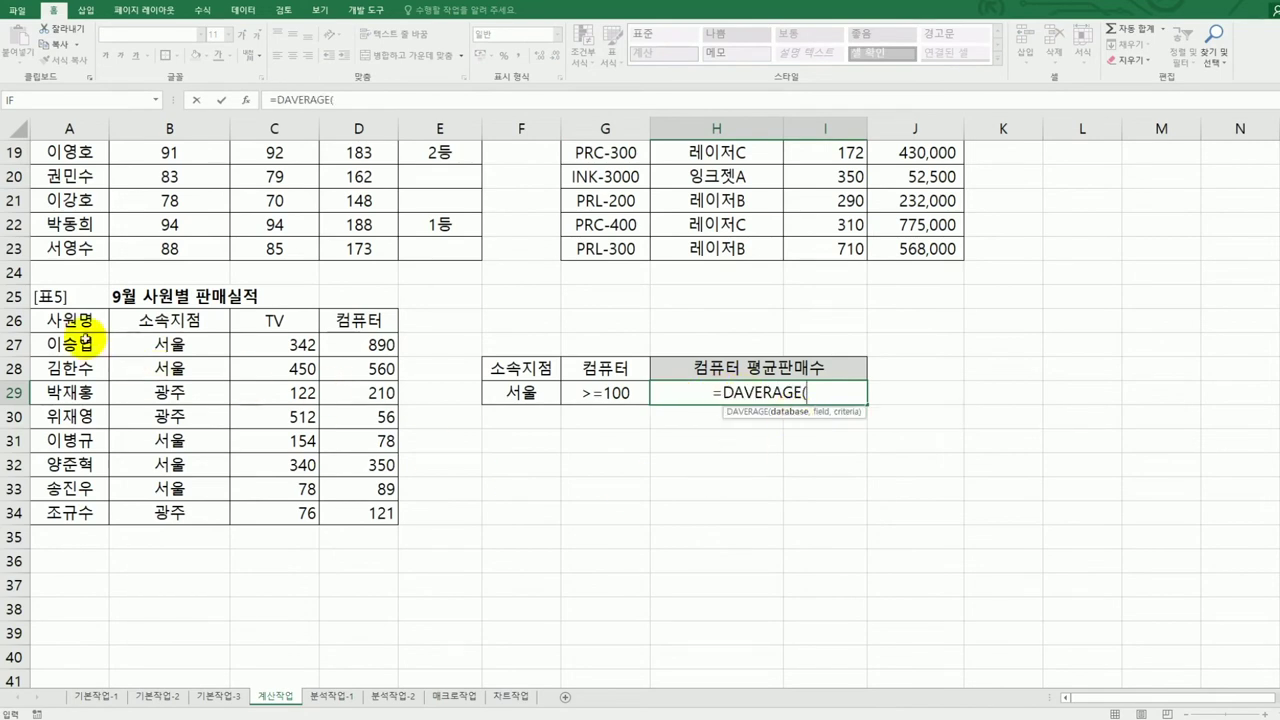
left_click_drag(80, 320, 337, 510)
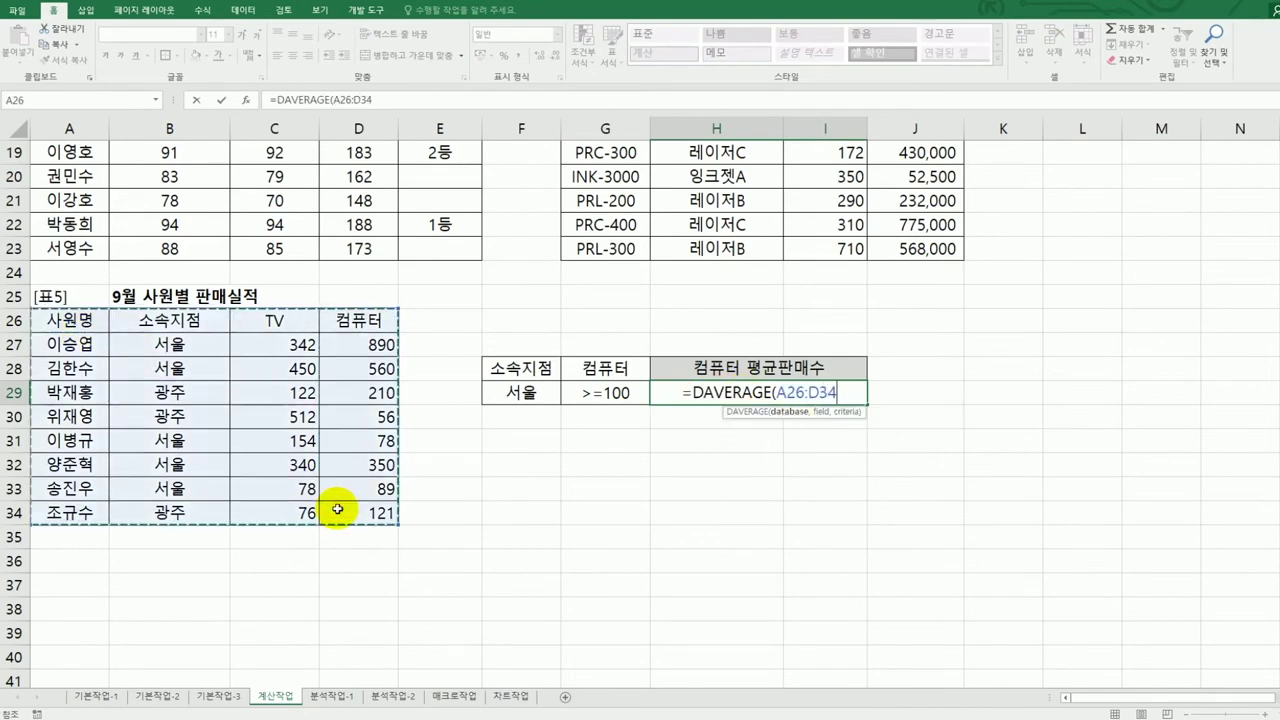
type(",")
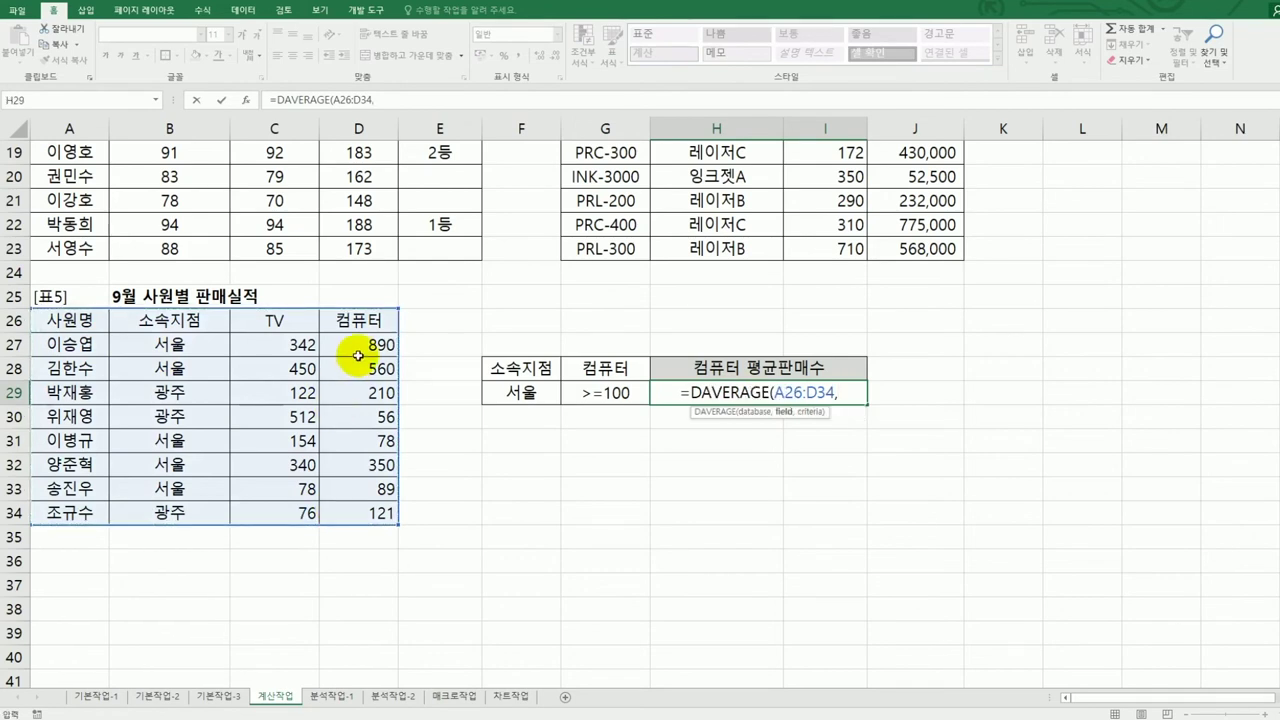
left_click(368, 323)
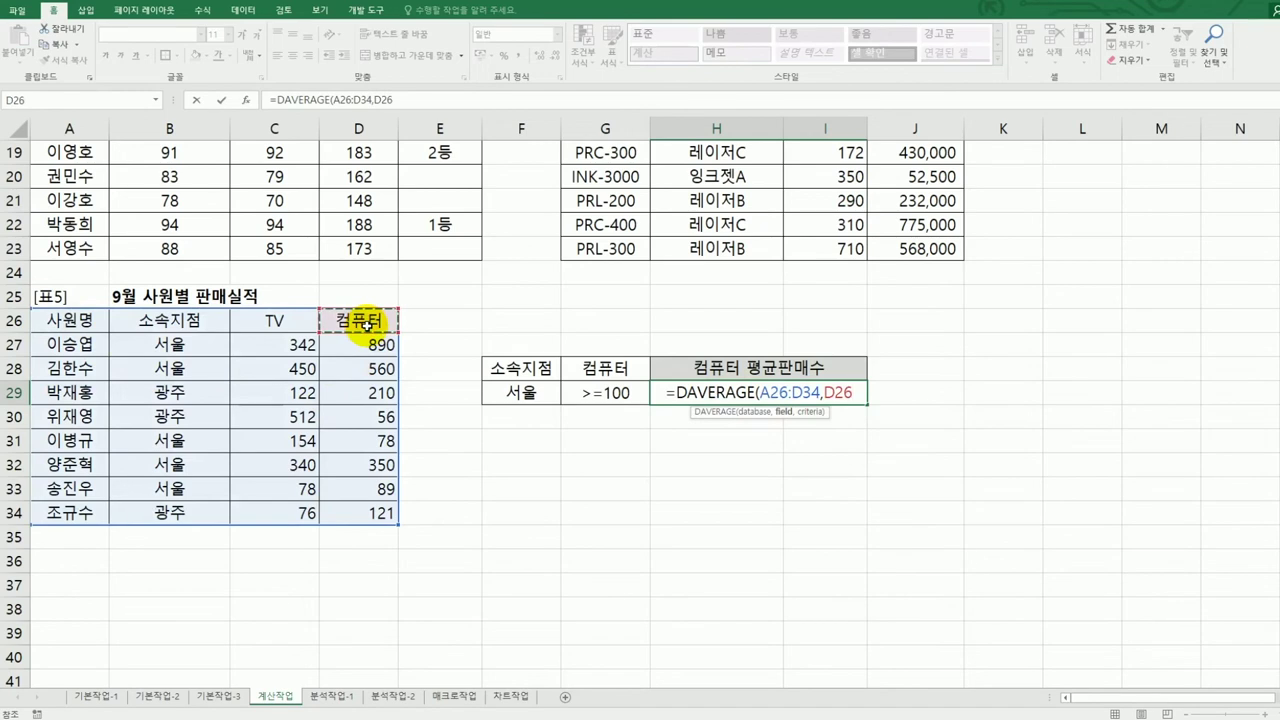
type(",")
left_click_drag(500, 367, 583, 388)
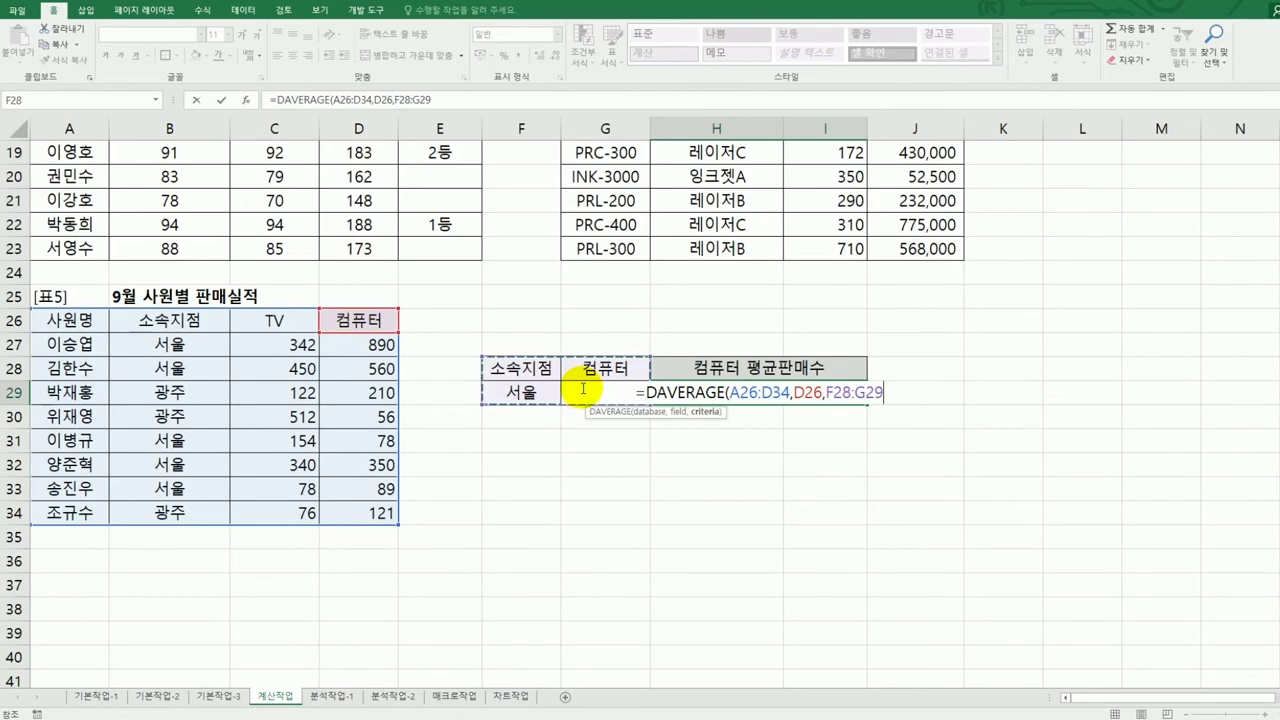
type(")")
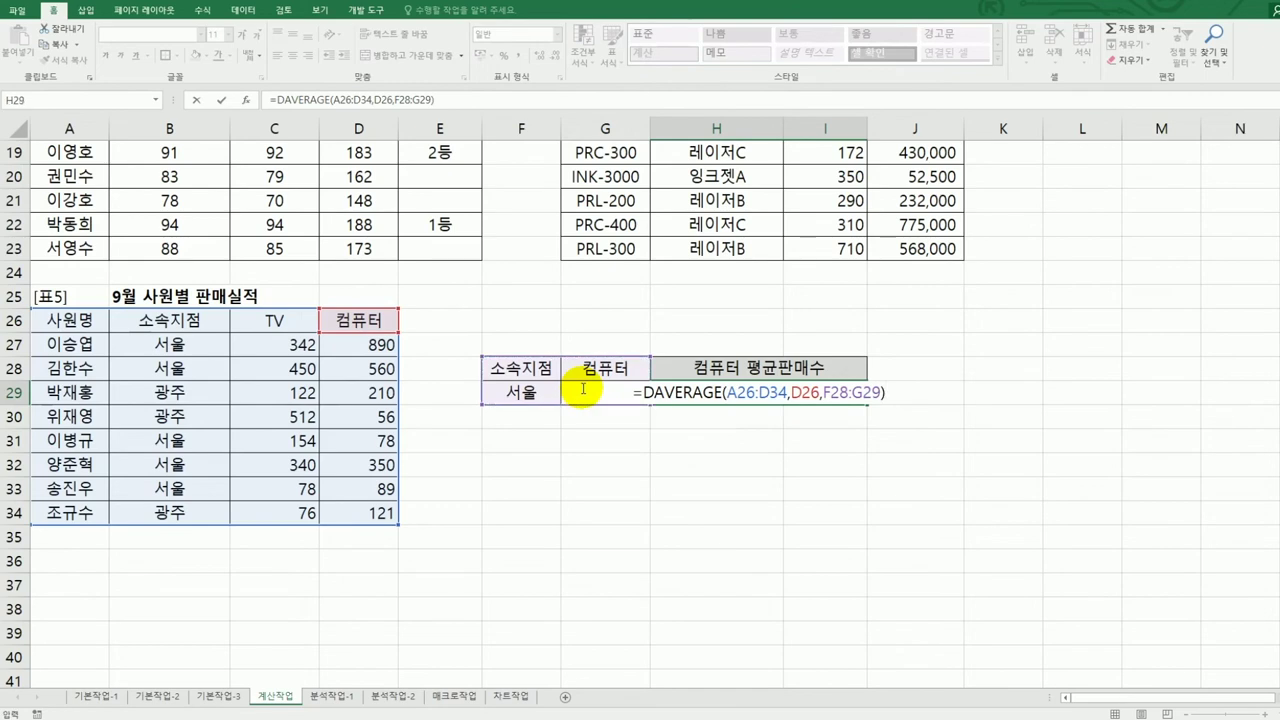
key("Return")
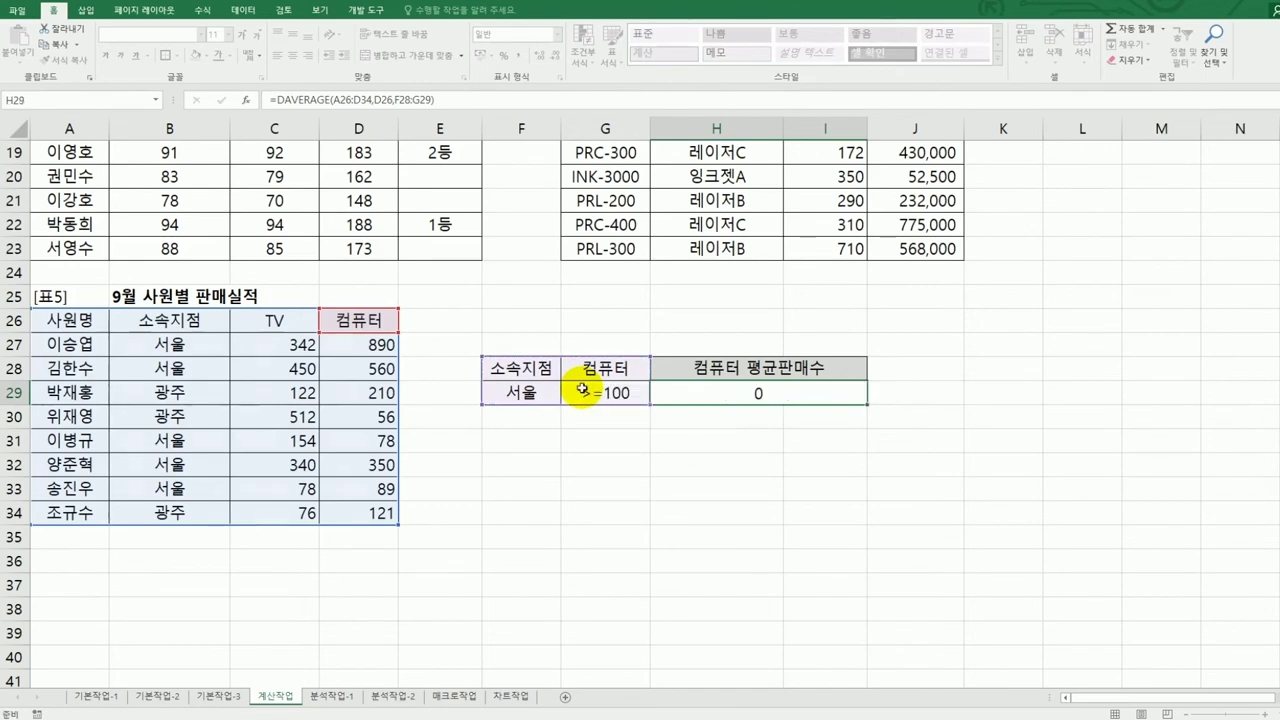
left_click(688, 394)
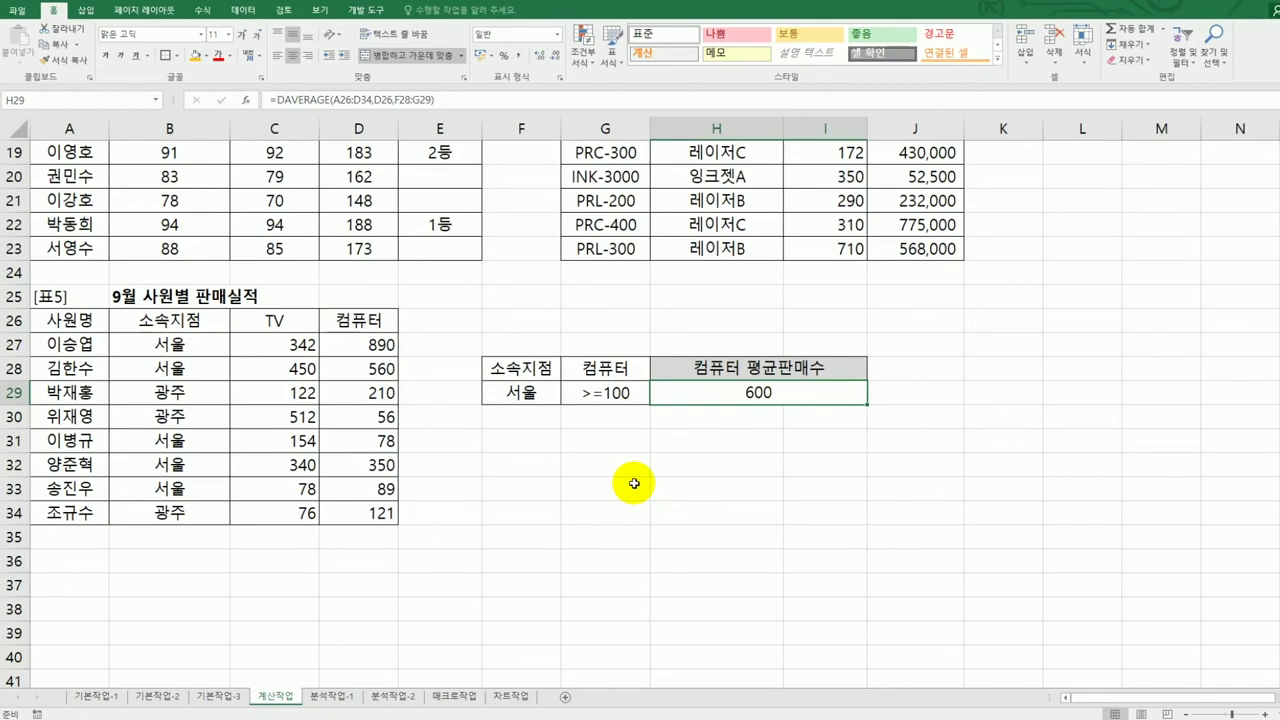
Step: Switch to the 분석작업-1 sheet and select cell B15, which holds the 원가비율 value
scroll(634, 483, "up", 6)
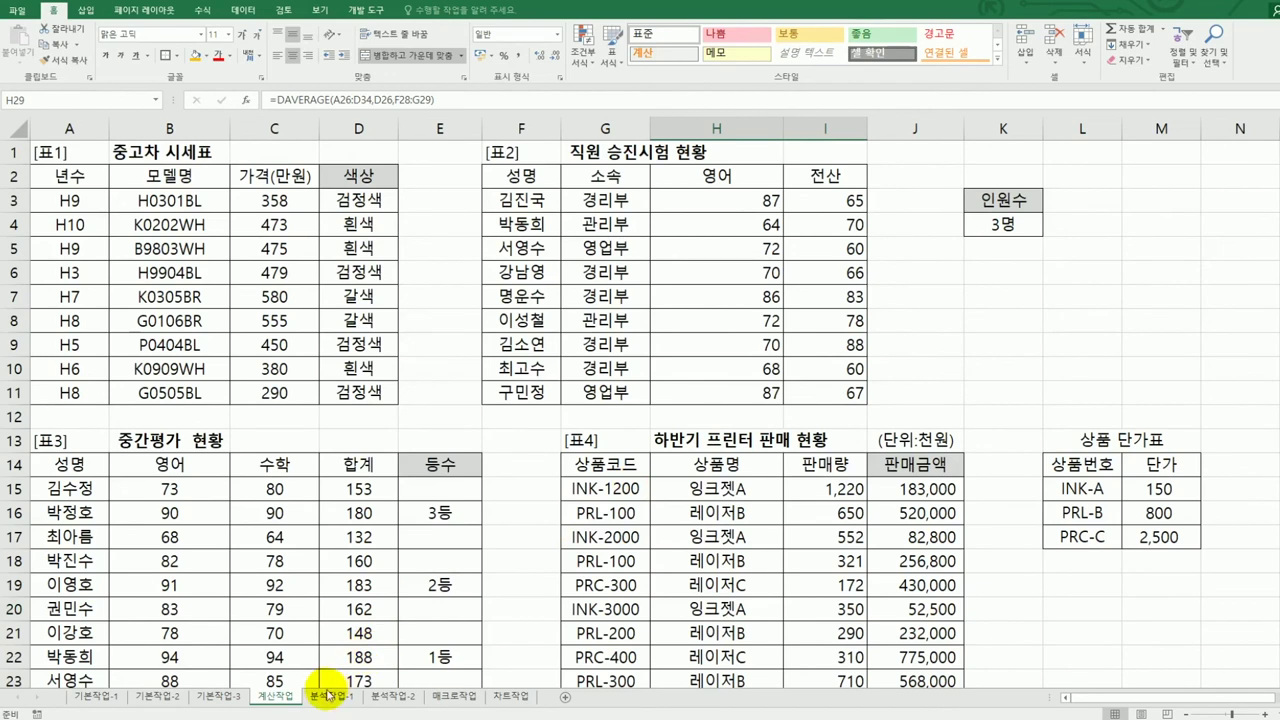
left_click(329, 695)
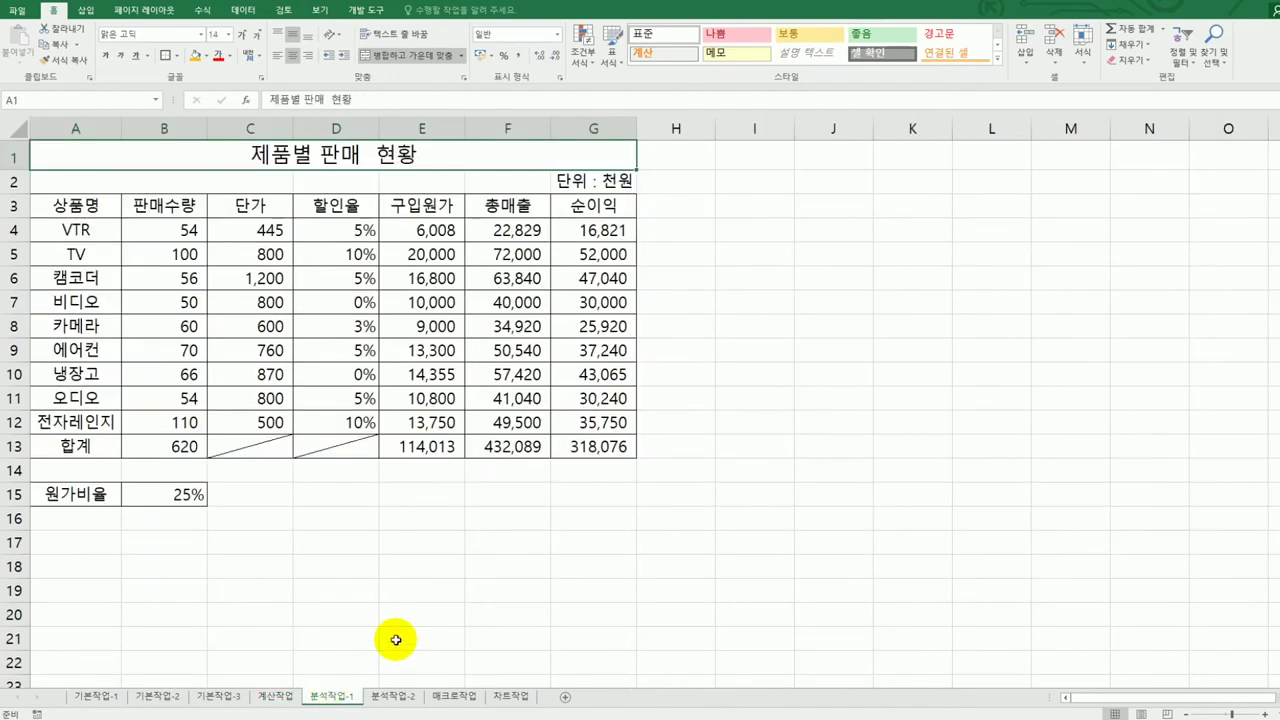
left_click(179, 497)
left_click(63, 100)
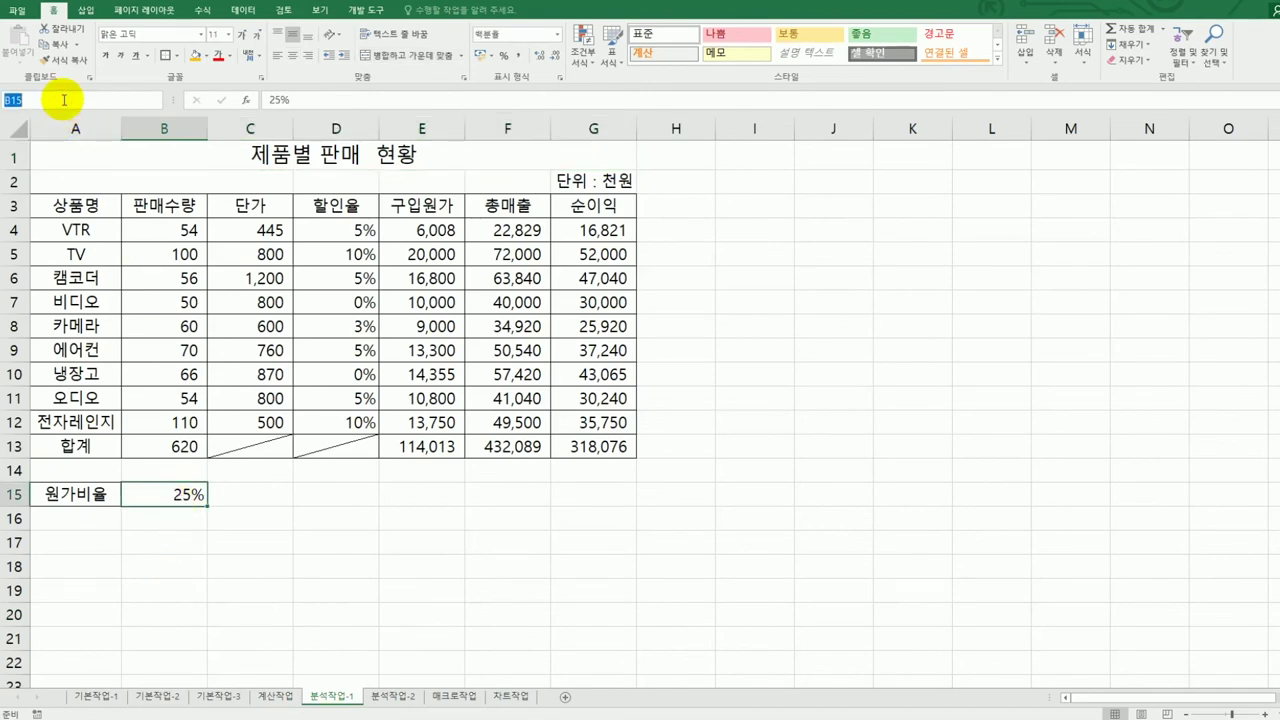
type("dnj")
key("BackSpace")
key("BackSpace")
key("BackSpace")
type("원가비")
key("Escape")
Step: Define the name 원가비율 for cell B15
left_click(63, 100)
type("원가비율")
key("Return")
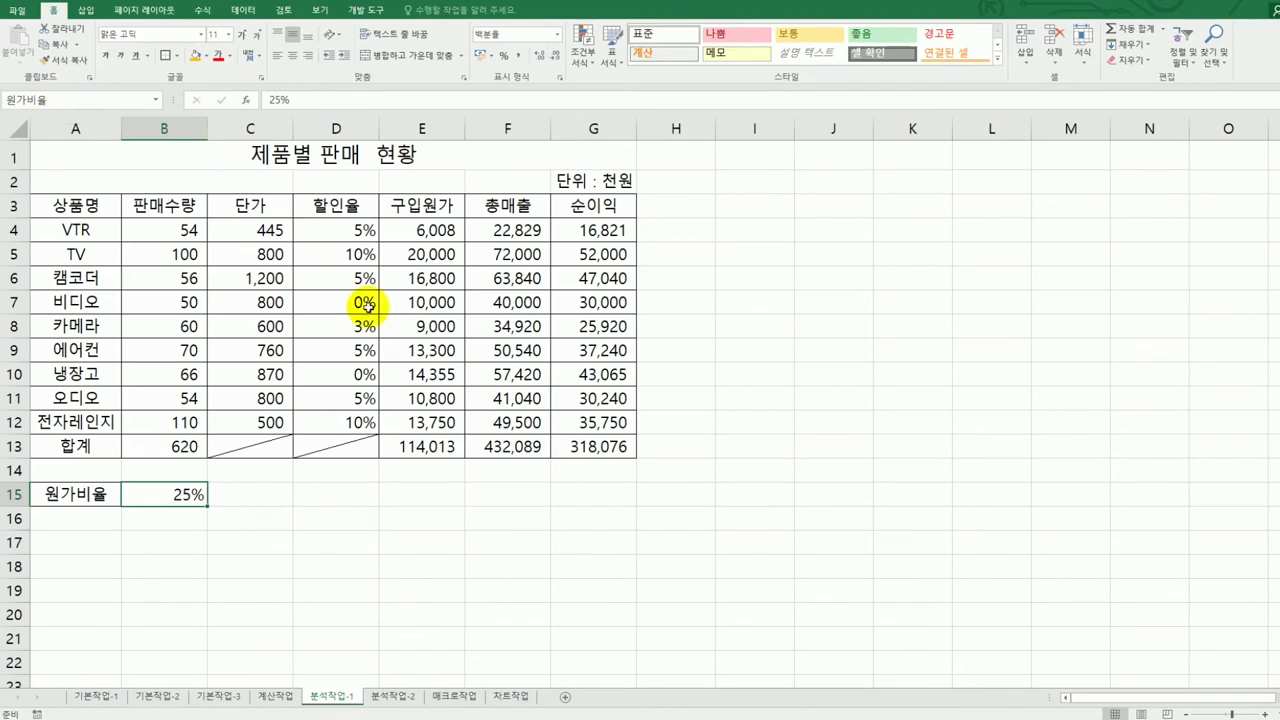
Step: Define the name 순이익합계 for the 순이익 total in cell G13
left_click(585, 446)
left_click(91, 96)
type("순이익합ㄱ")
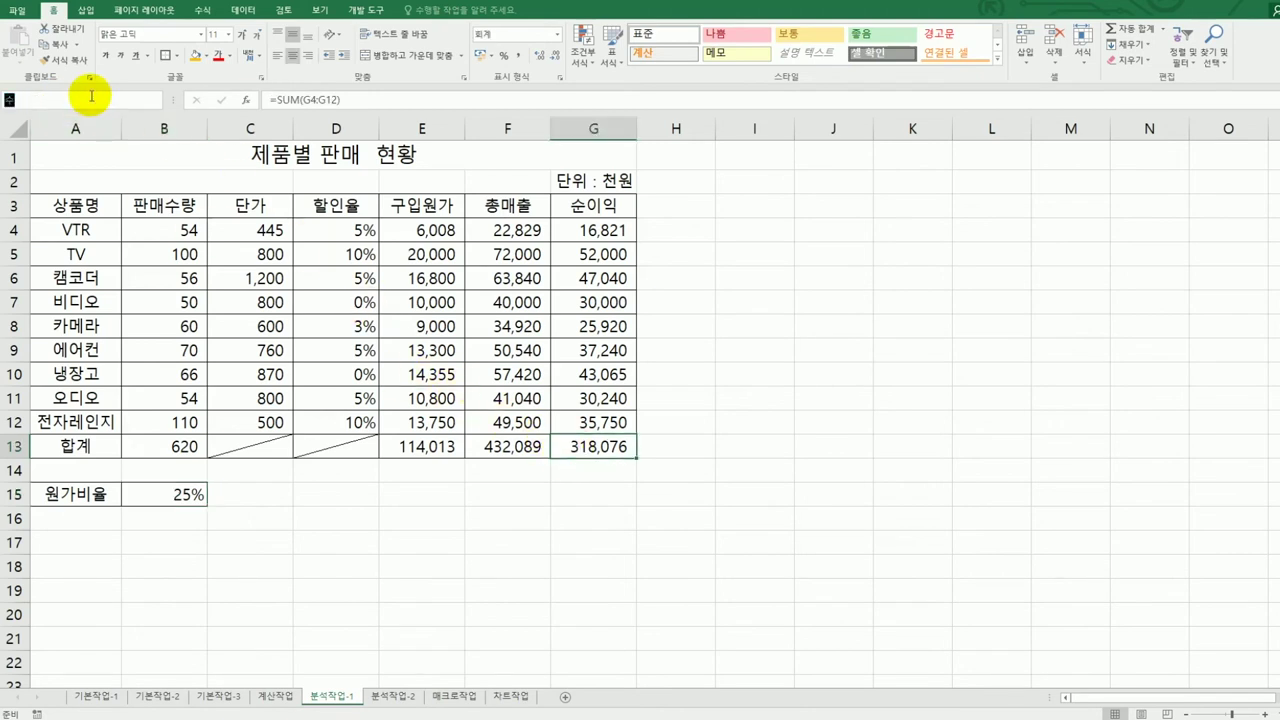
key("Return")
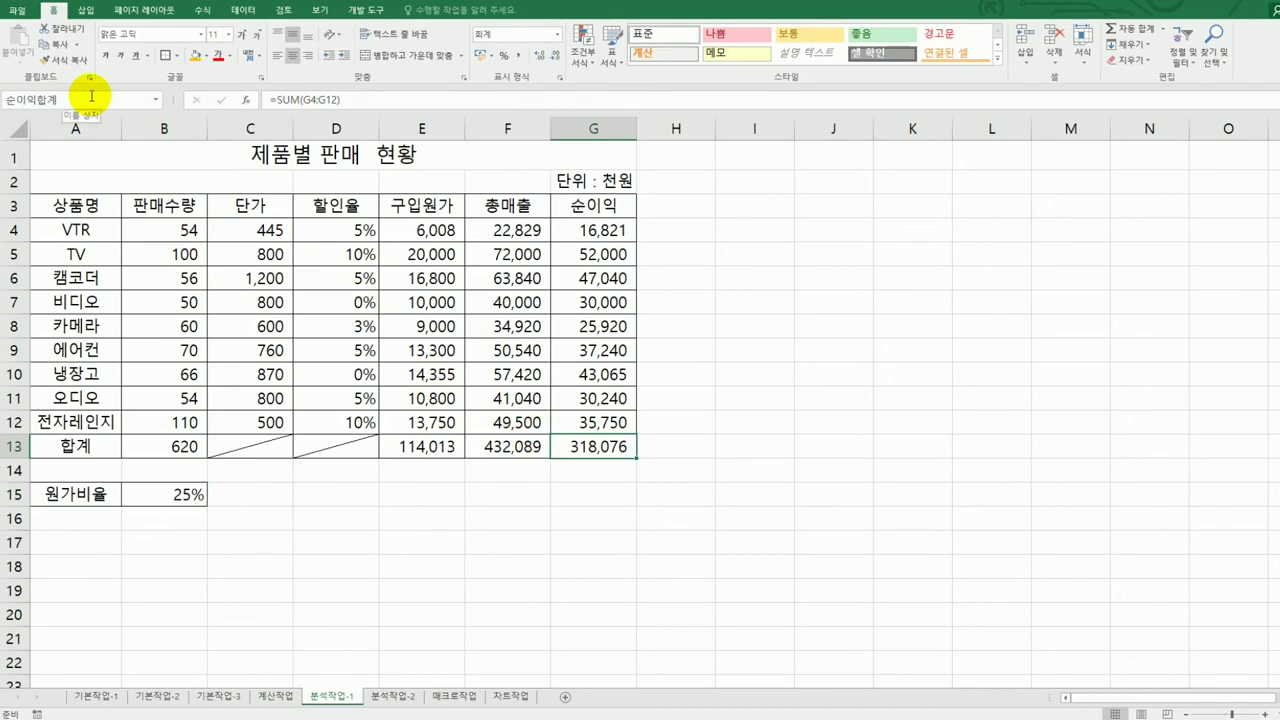
Step: Create a scenario named 원가비율증가 for changing cell B15, with an empty description and the 원가비율 value 30%
left_click(152, 496)
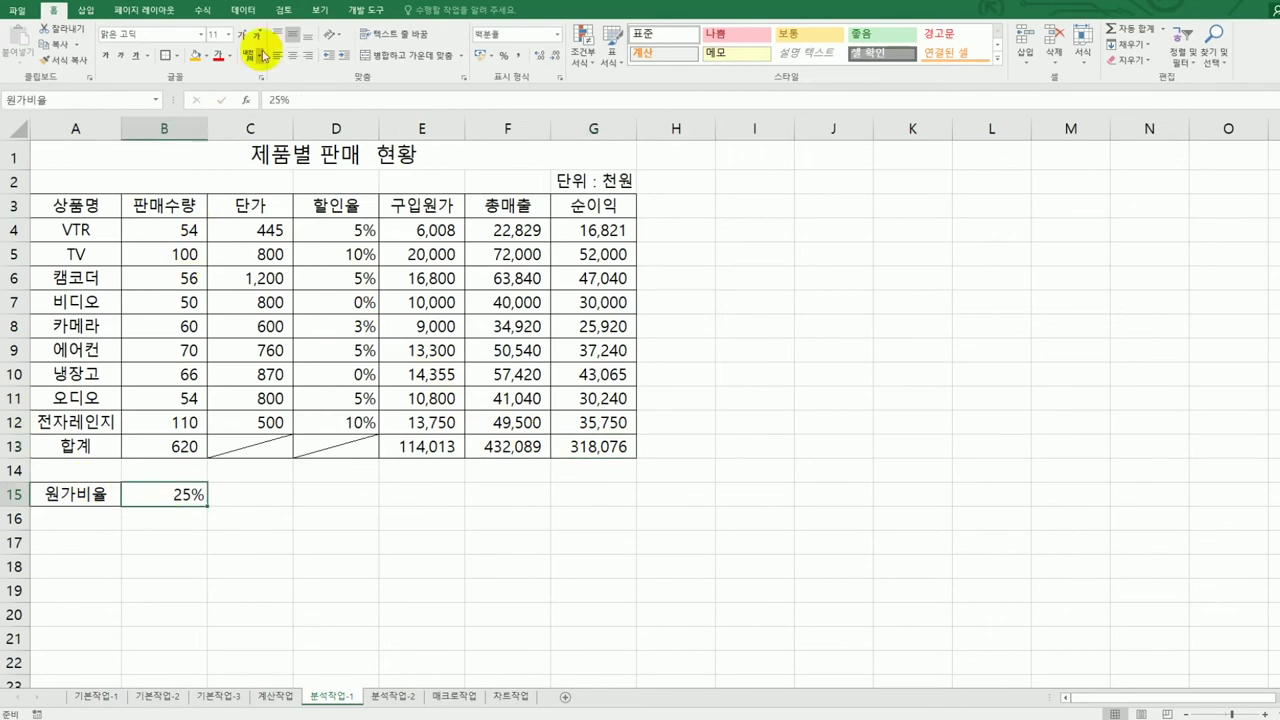
left_click(240, 11)
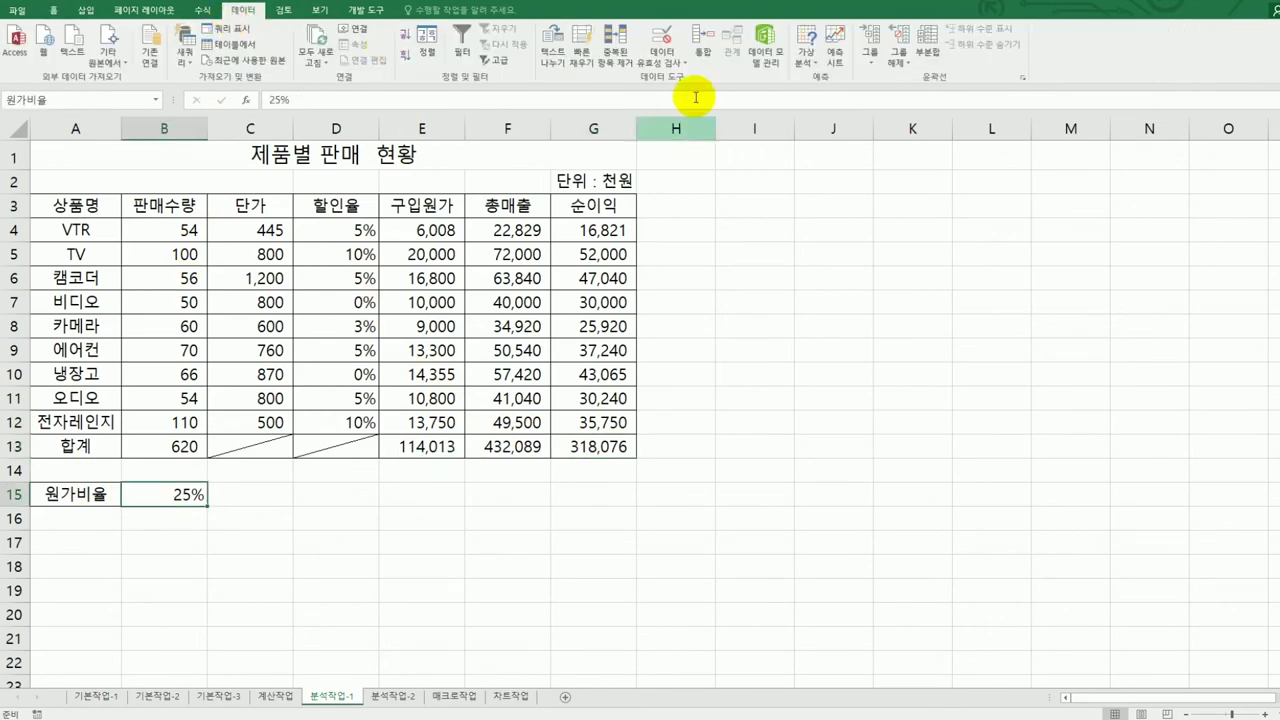
left_click(806, 55)
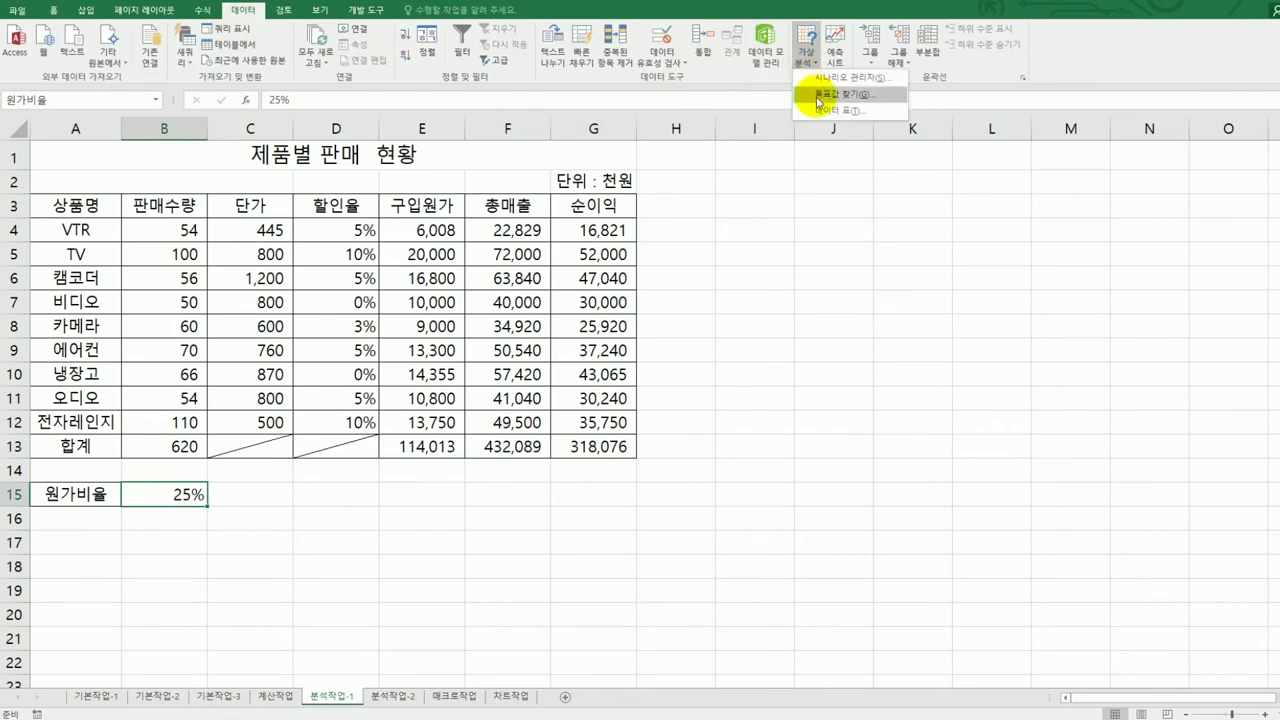
left_click(820, 80)
left_click_drag(479, 340, 978, 248)
left_click(978, 248)
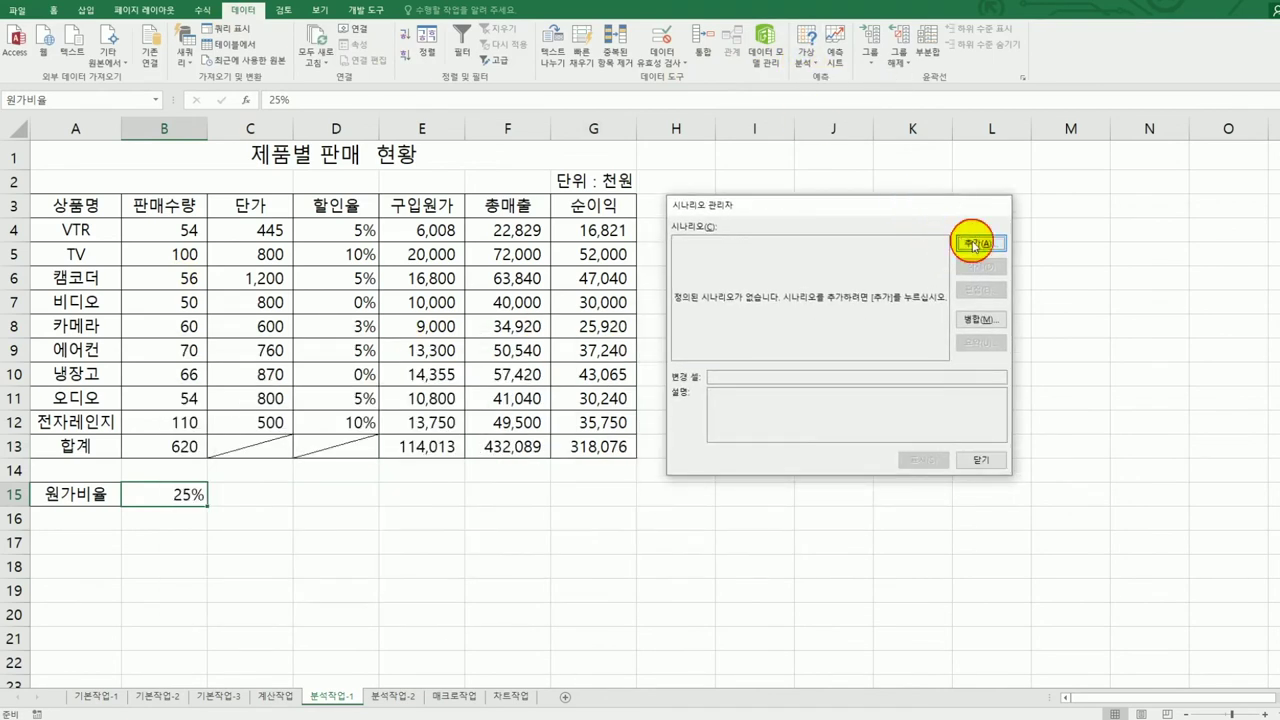
left_click_drag(871, 337, 651, 322)
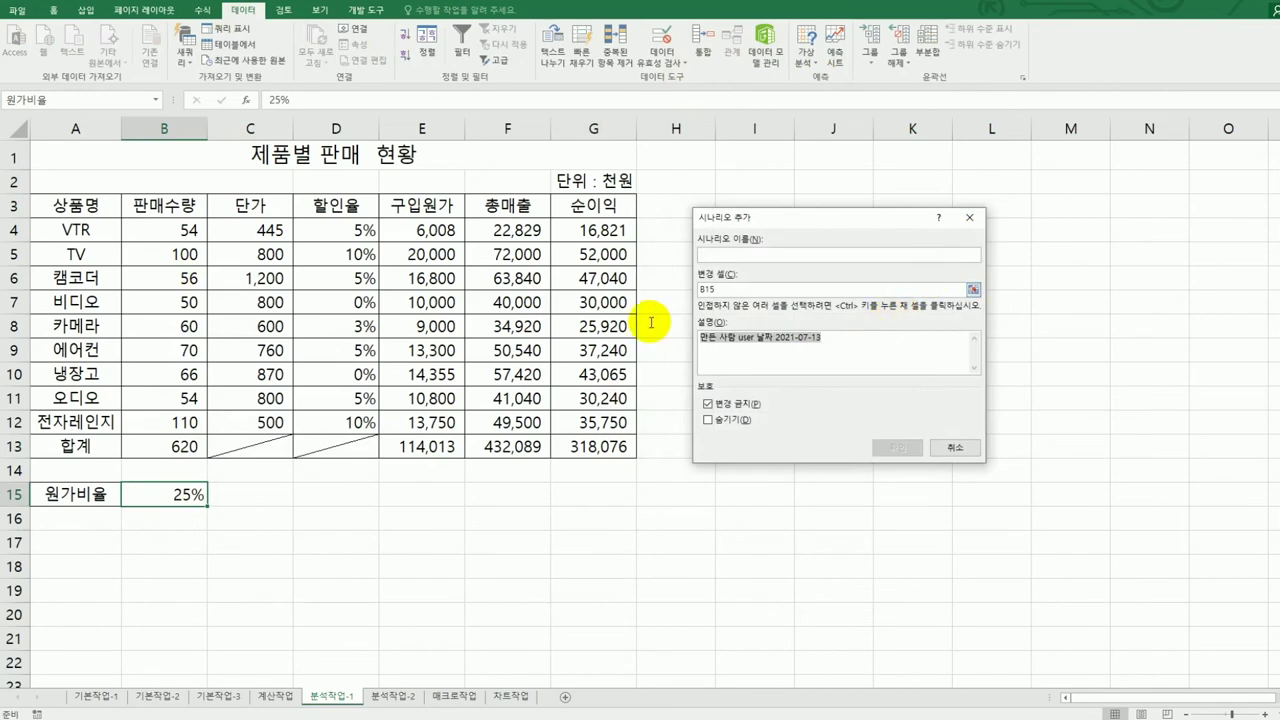
key("Delete")
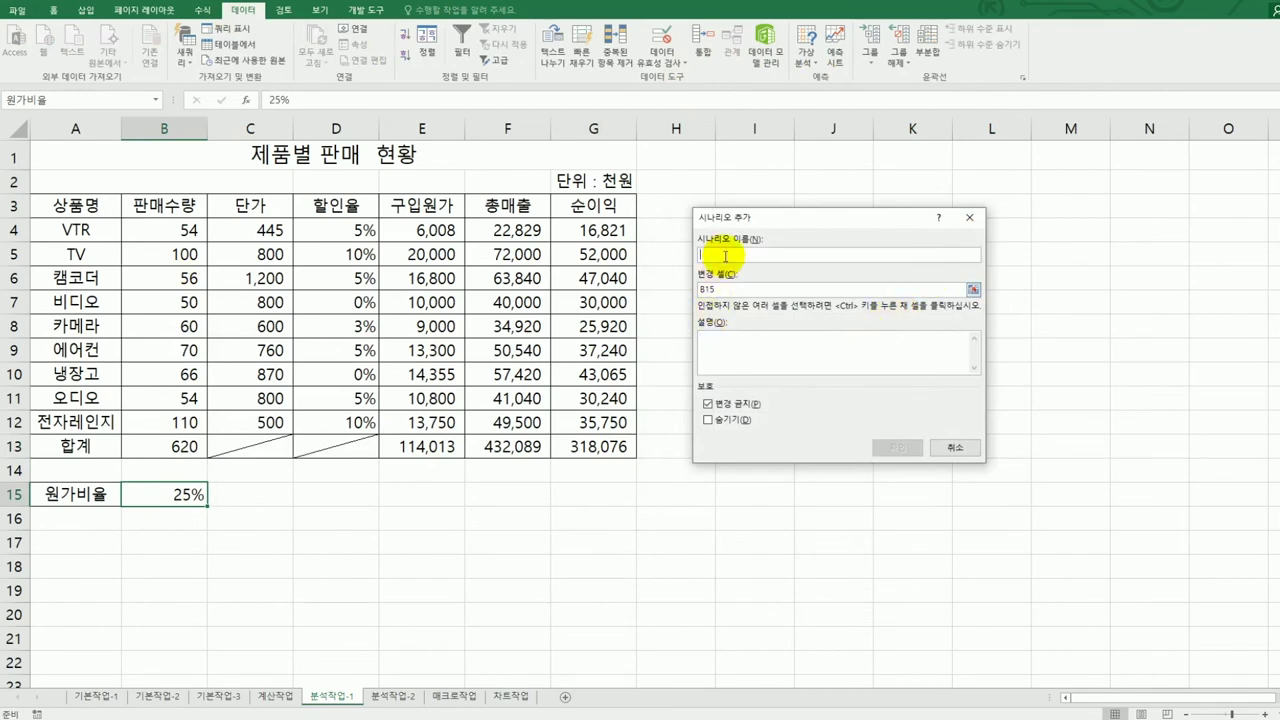
left_click(725, 256)
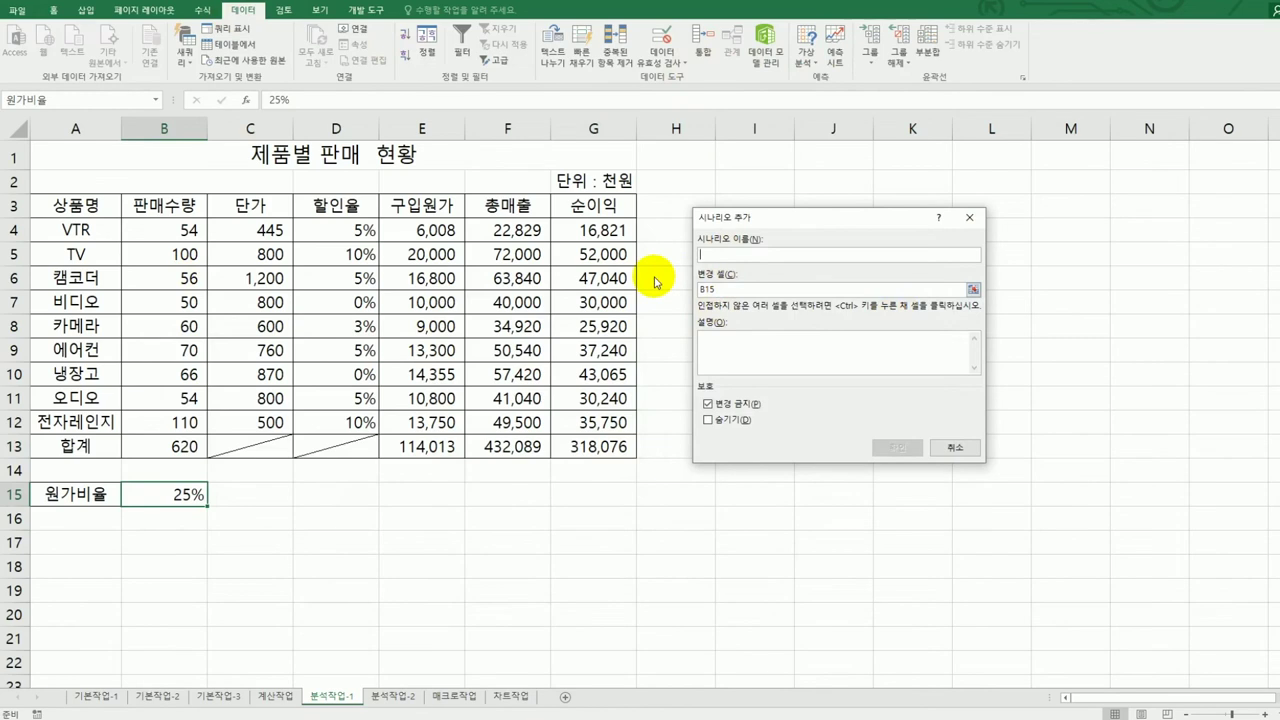
type("원가비")
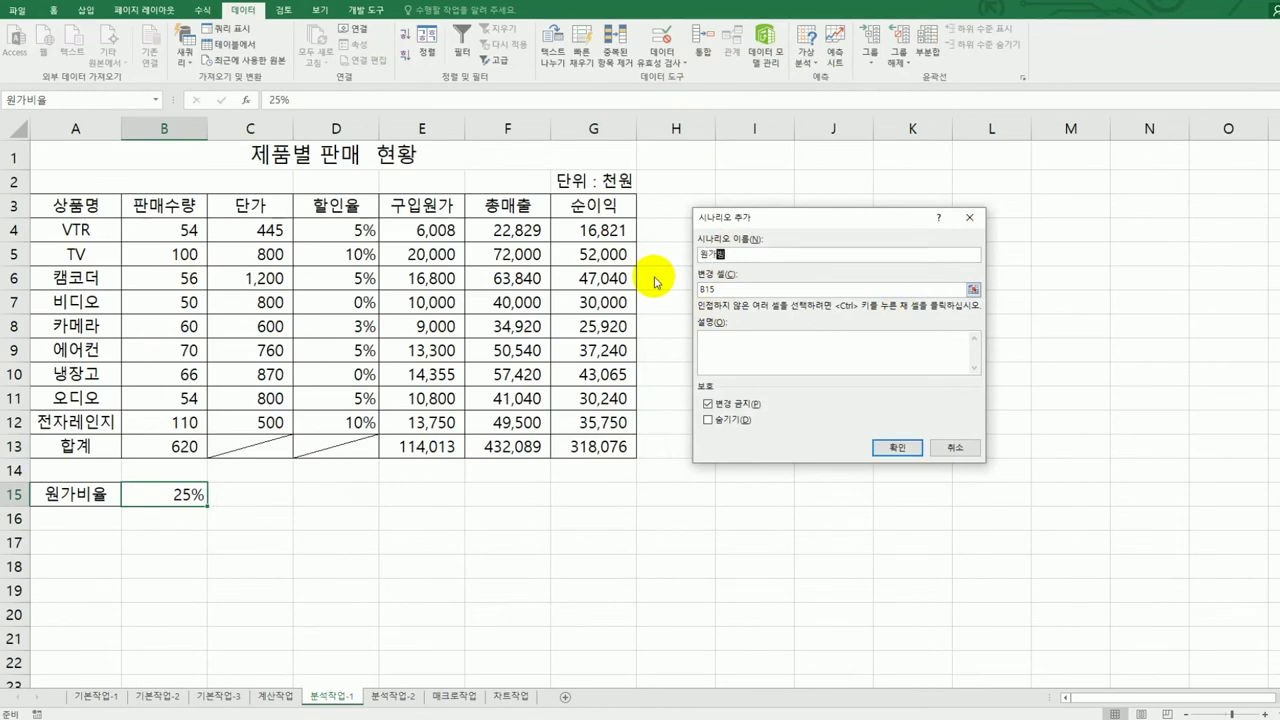
type("율증가")
left_click(893, 447)
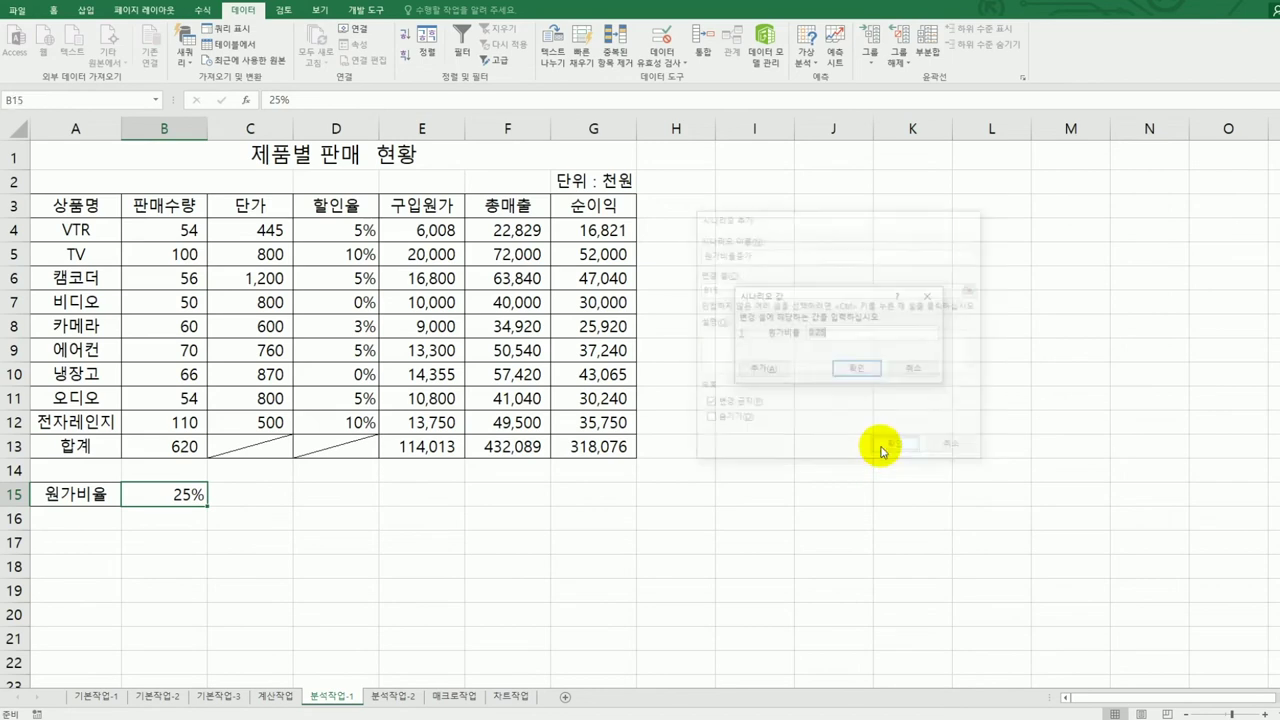
type("30")
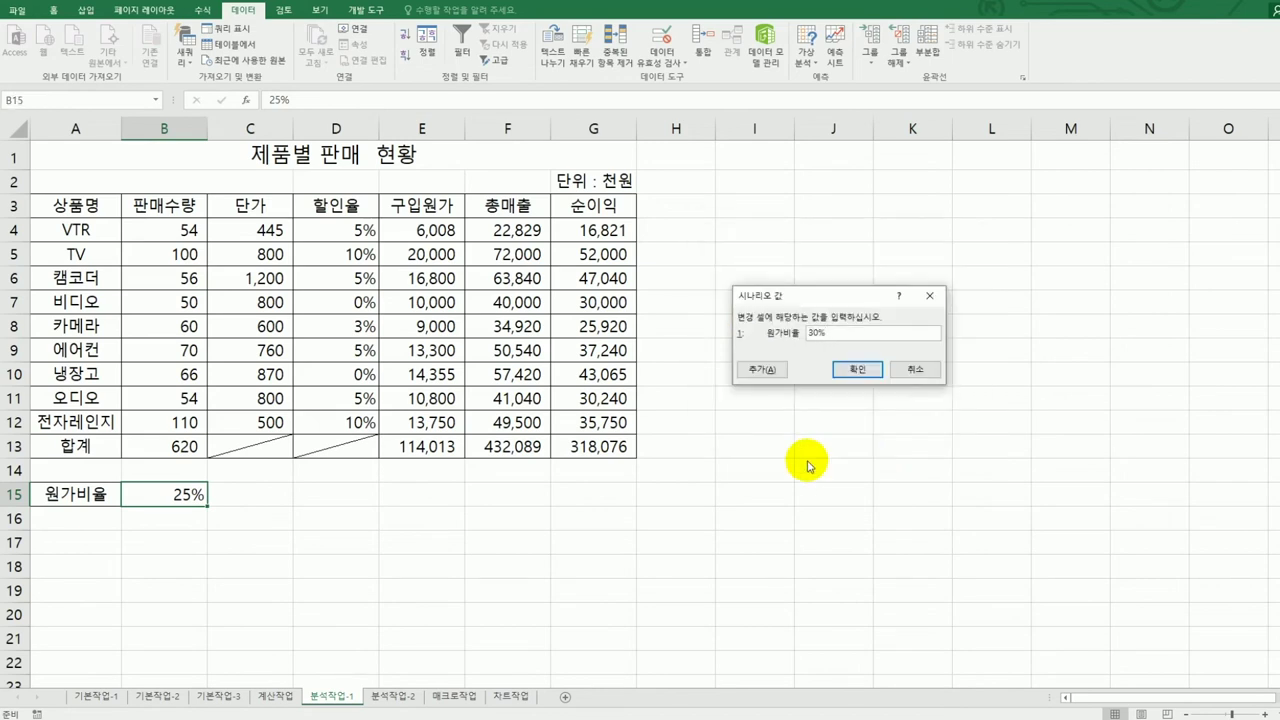
Step: Add a second scenario named 원가비율인하 for B15, with an empty description and the 원가비율 value 20%
left_click(762, 369)
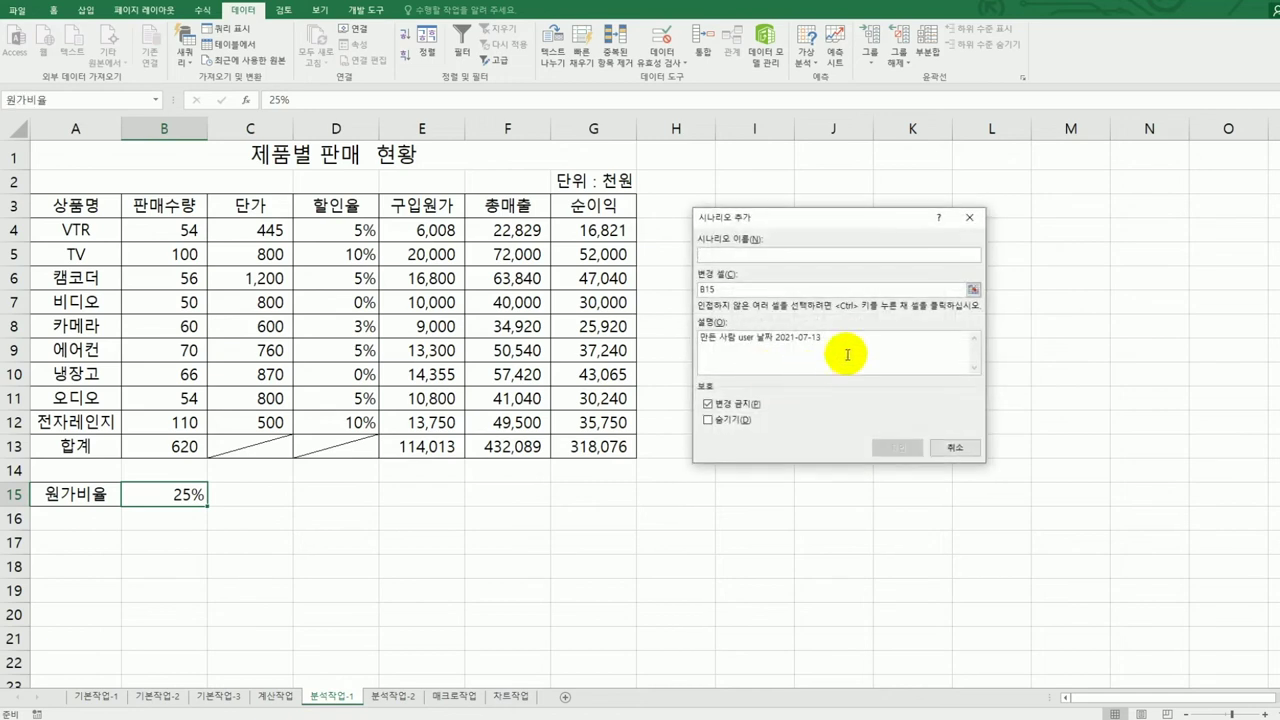
left_click_drag(822, 338, 642, 342)
key("BackSpace")
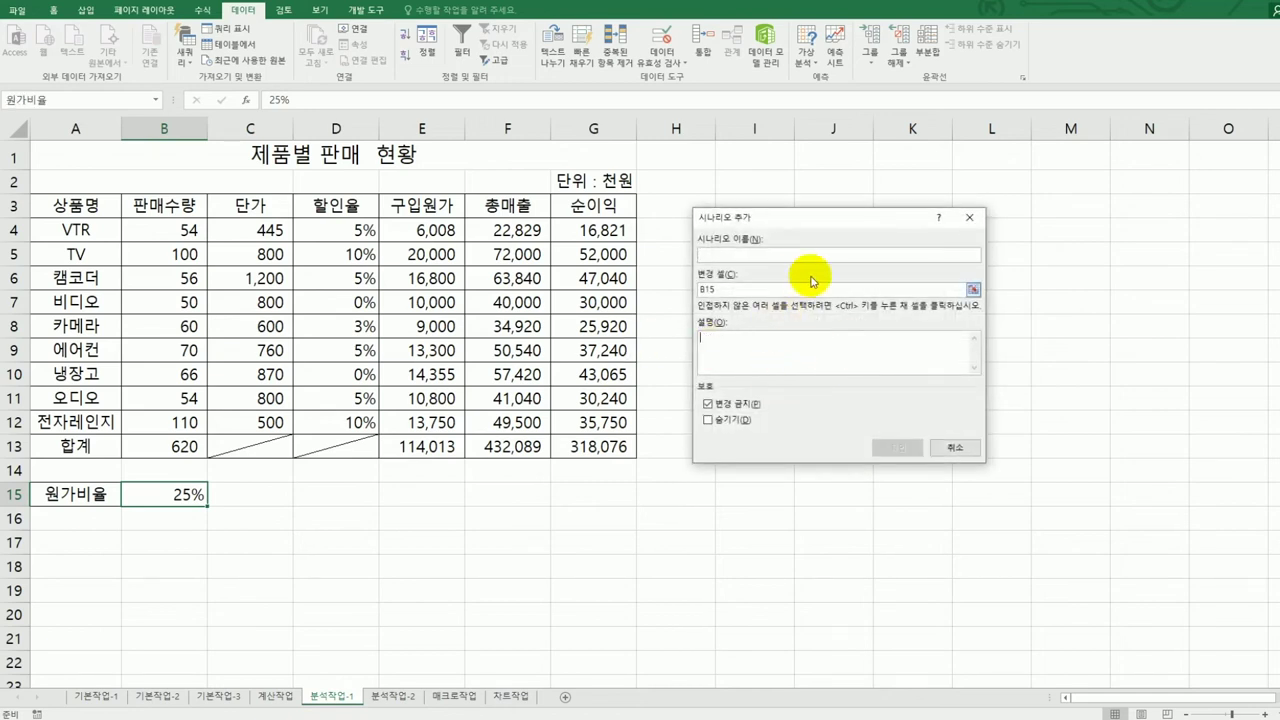
left_click(794, 255)
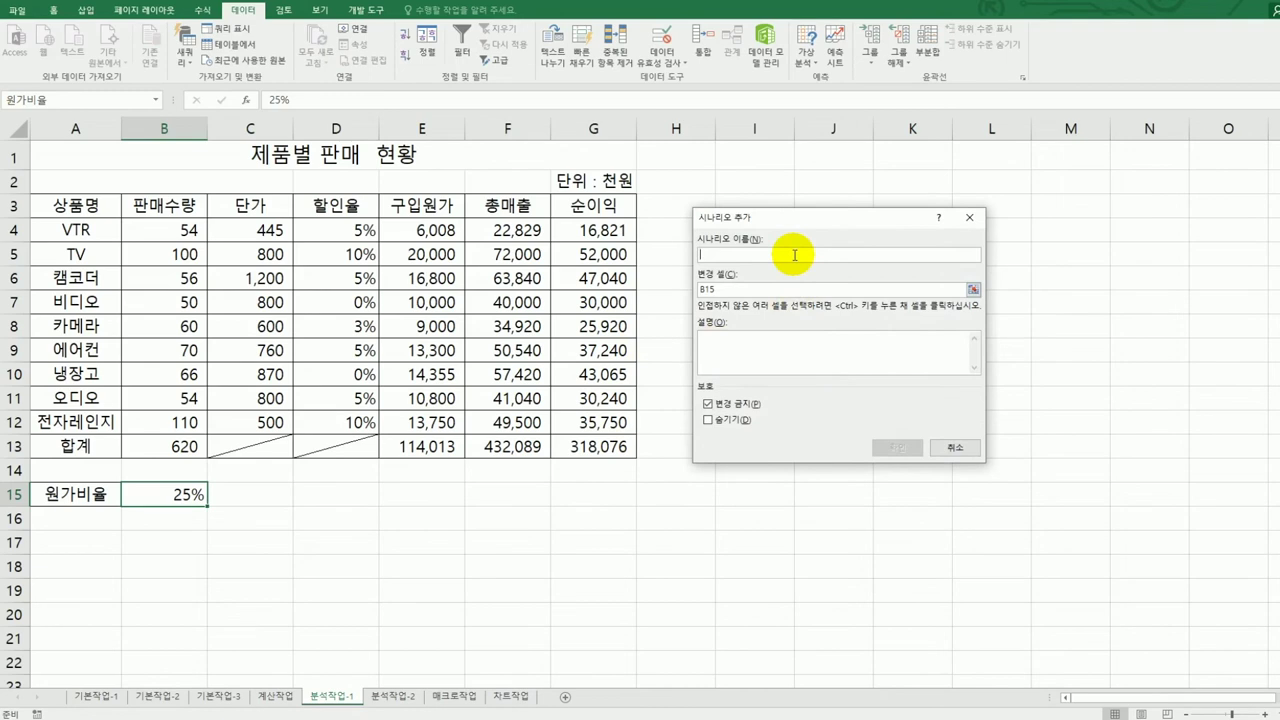
type("원가비율")
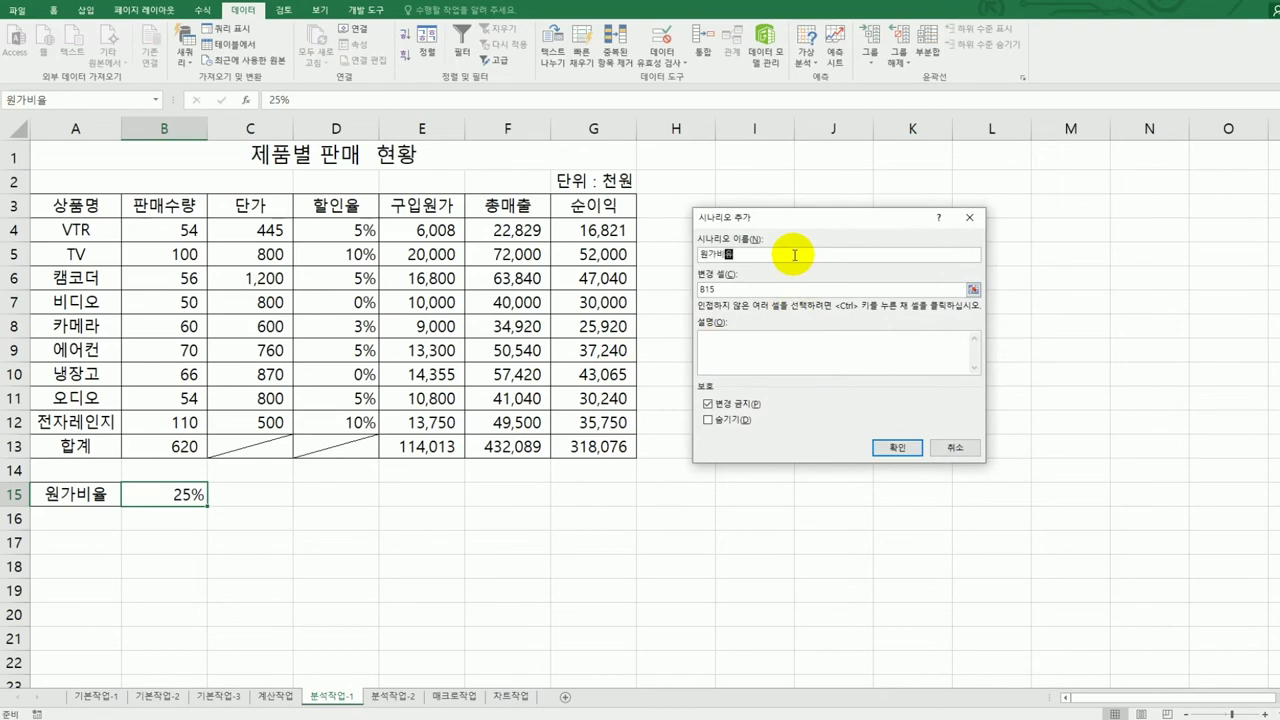
type("인하")
left_click(876, 447)
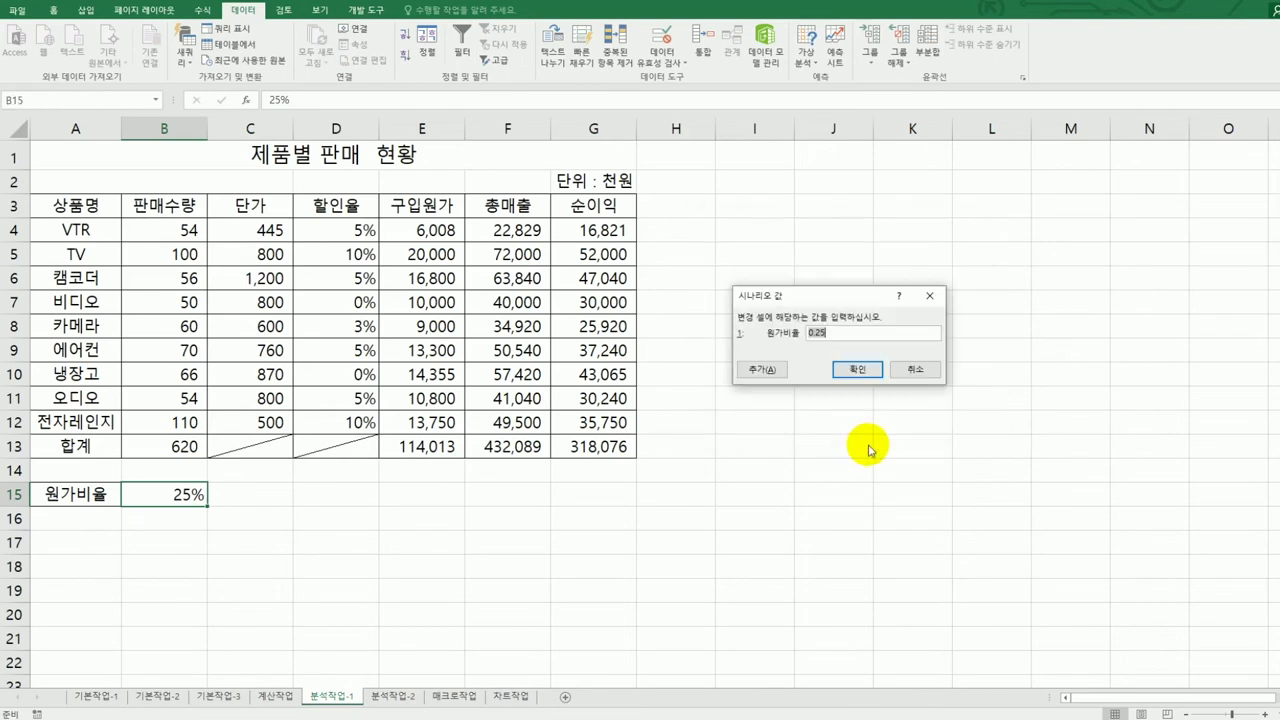
type("20")
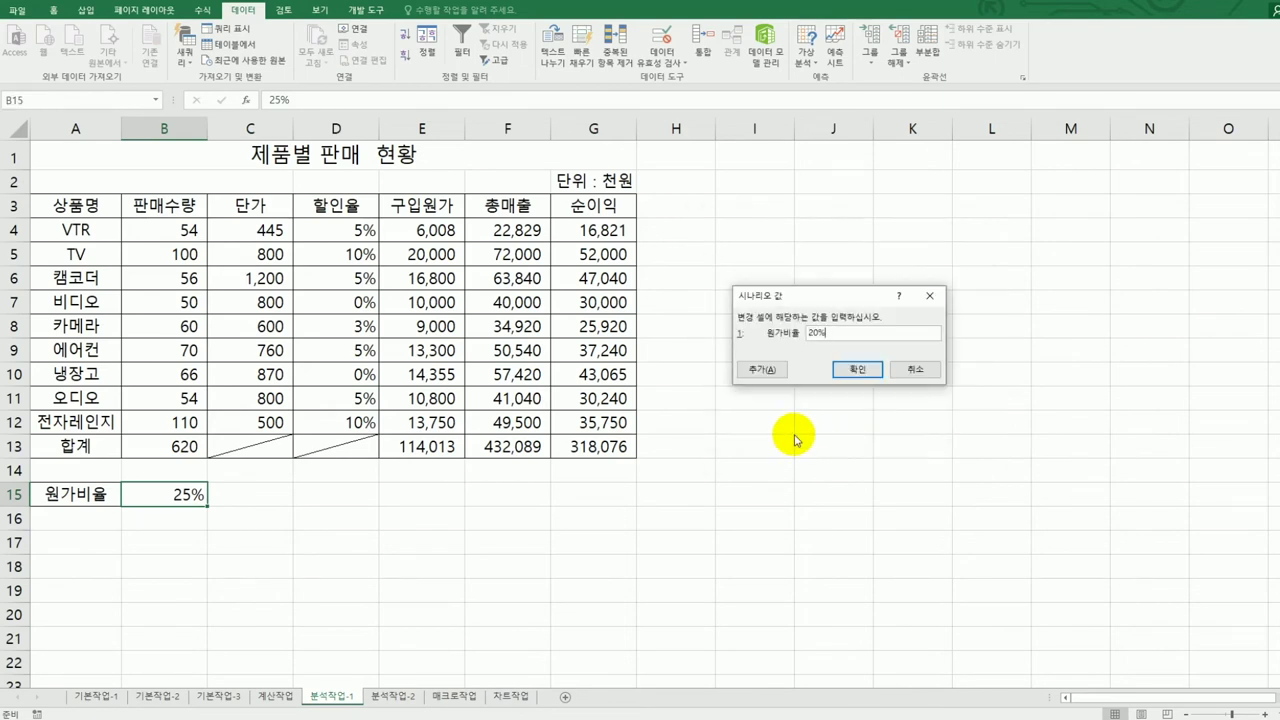
left_click(866, 369)
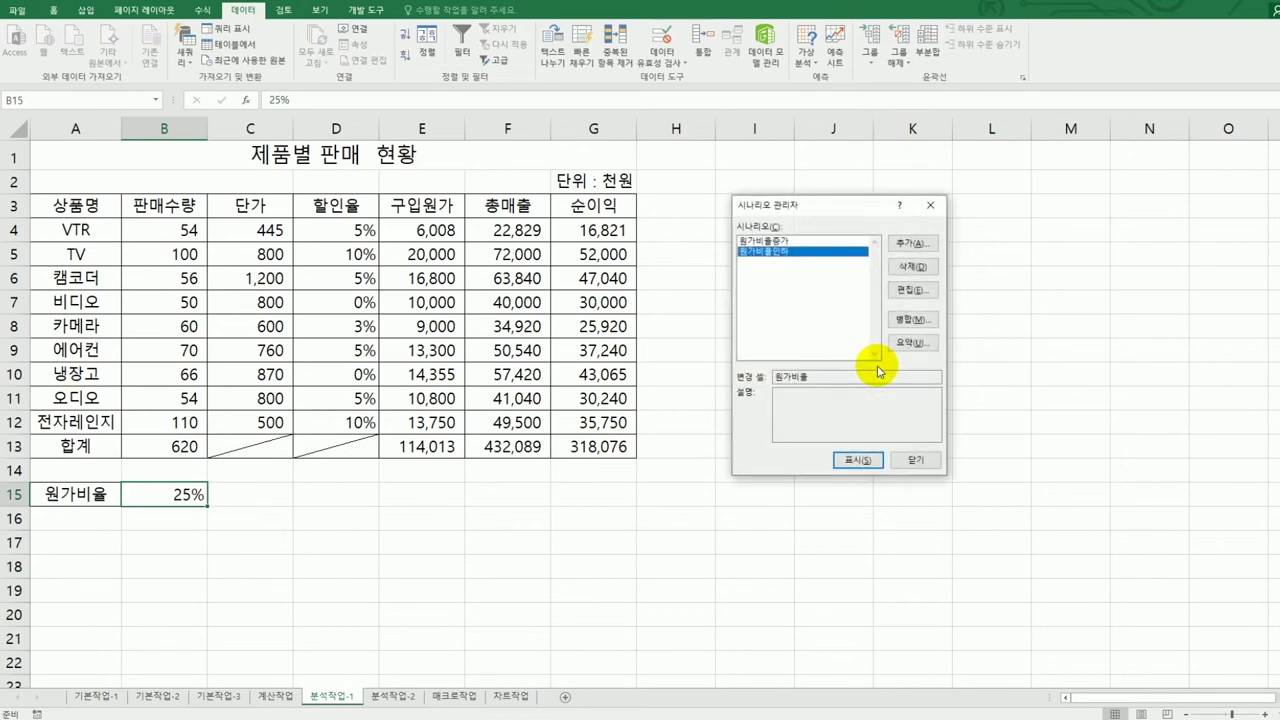
Step: Generate a scenario summary (시나리오 요약) report with G13 as the result cell
left_click(908, 342)
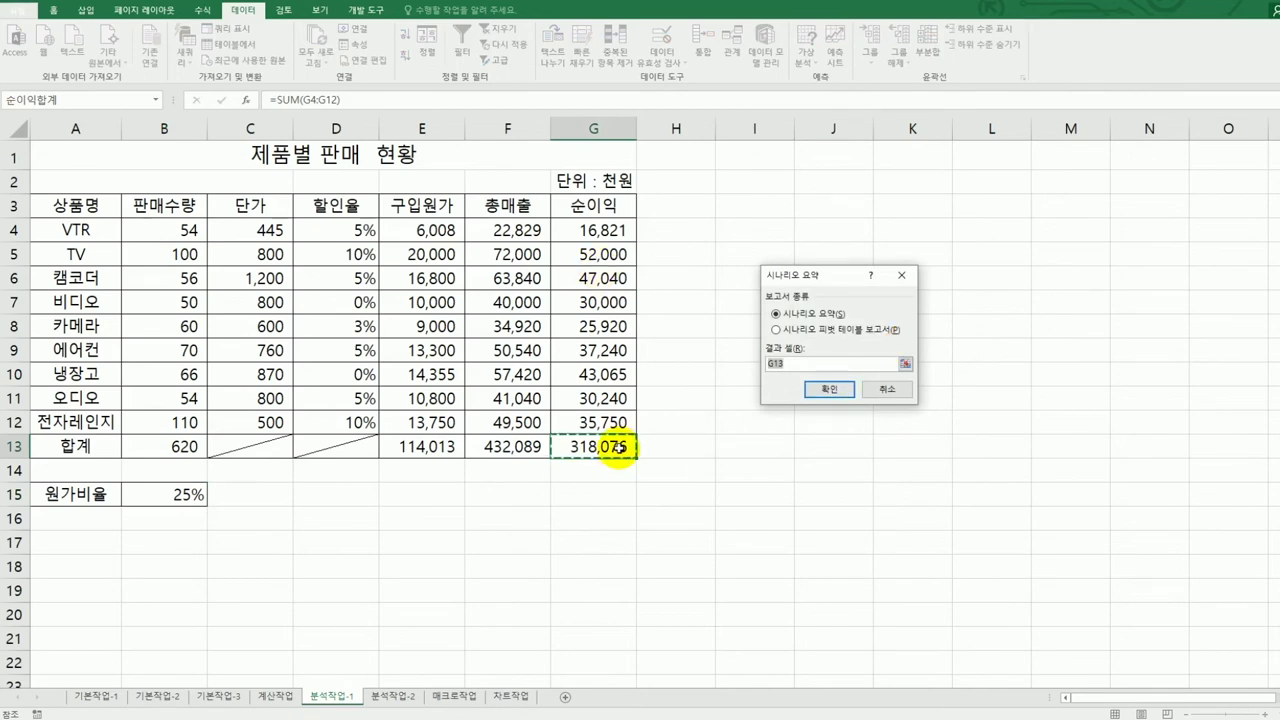
left_click(813, 397)
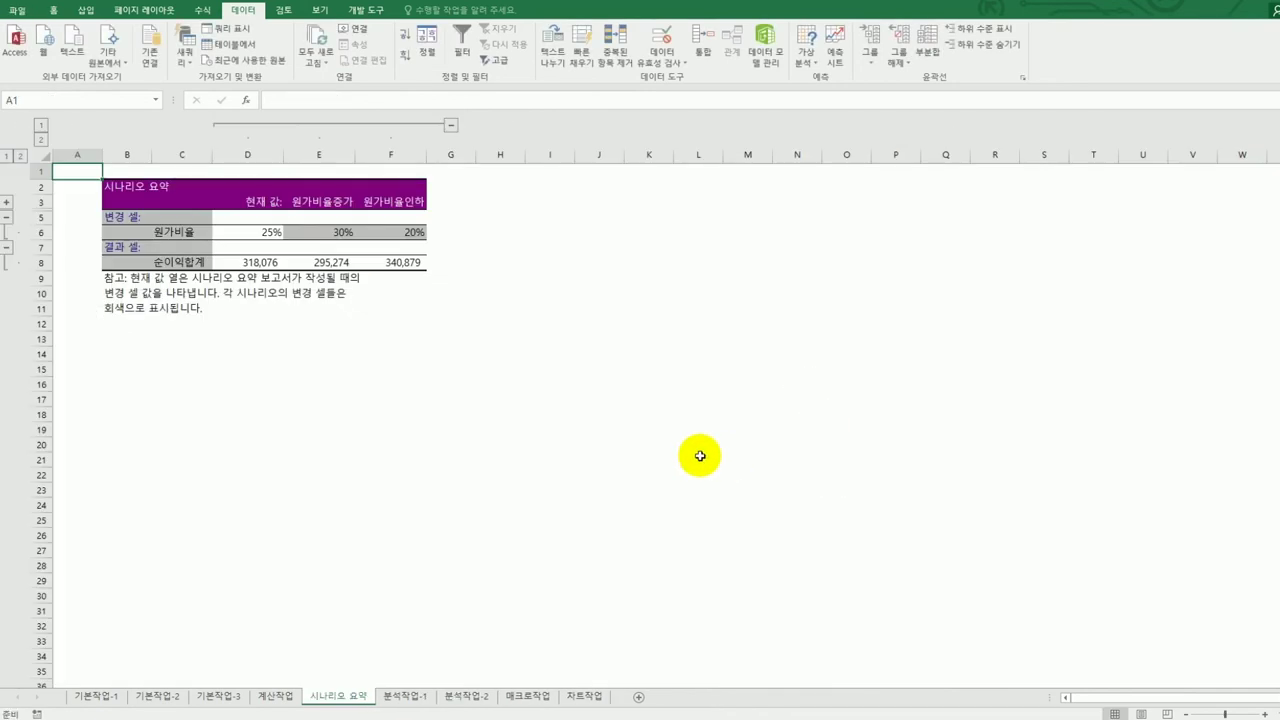
Step: Enlarge the 시나리오 요약 report and examine its 원가비율 and 순이익합계 values for each scenario
left_click(1263, 710)
left_click(1263, 710)
left_click(1264, 712)
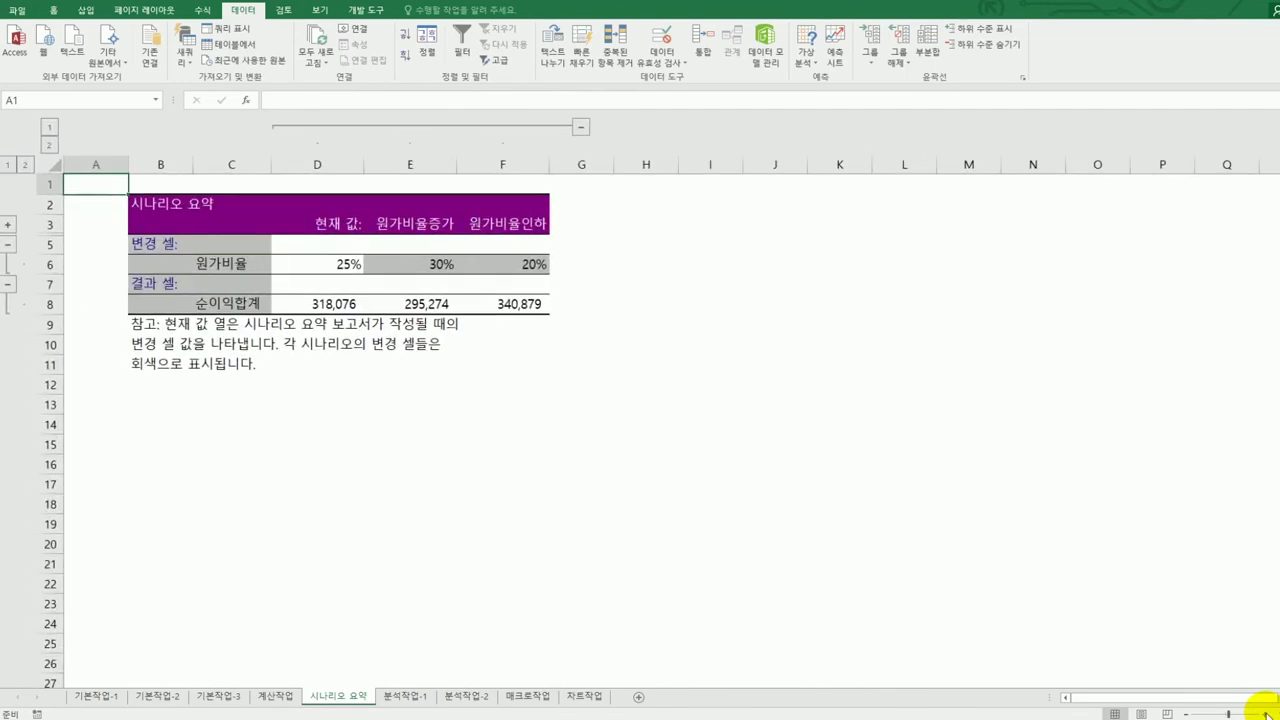
left_click(1265, 714)
left_click(1265, 714)
left_click(1265, 714)
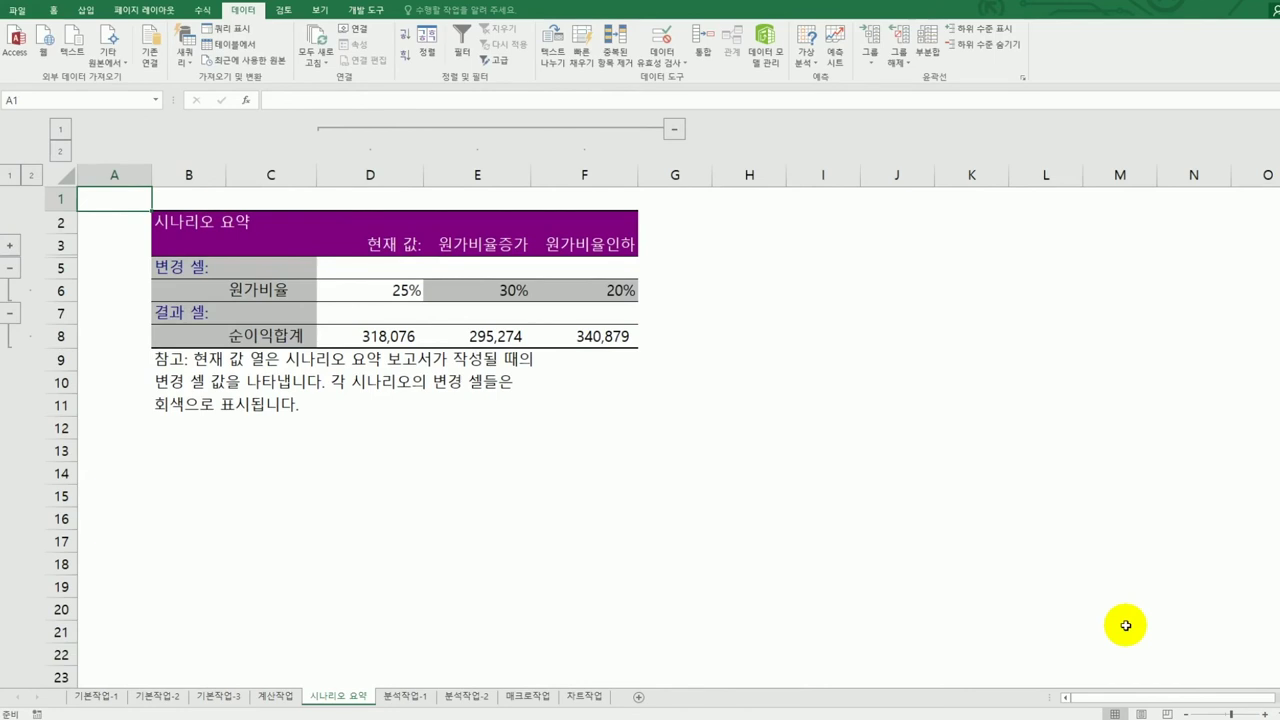
left_click(389, 695)
left_click(360, 695)
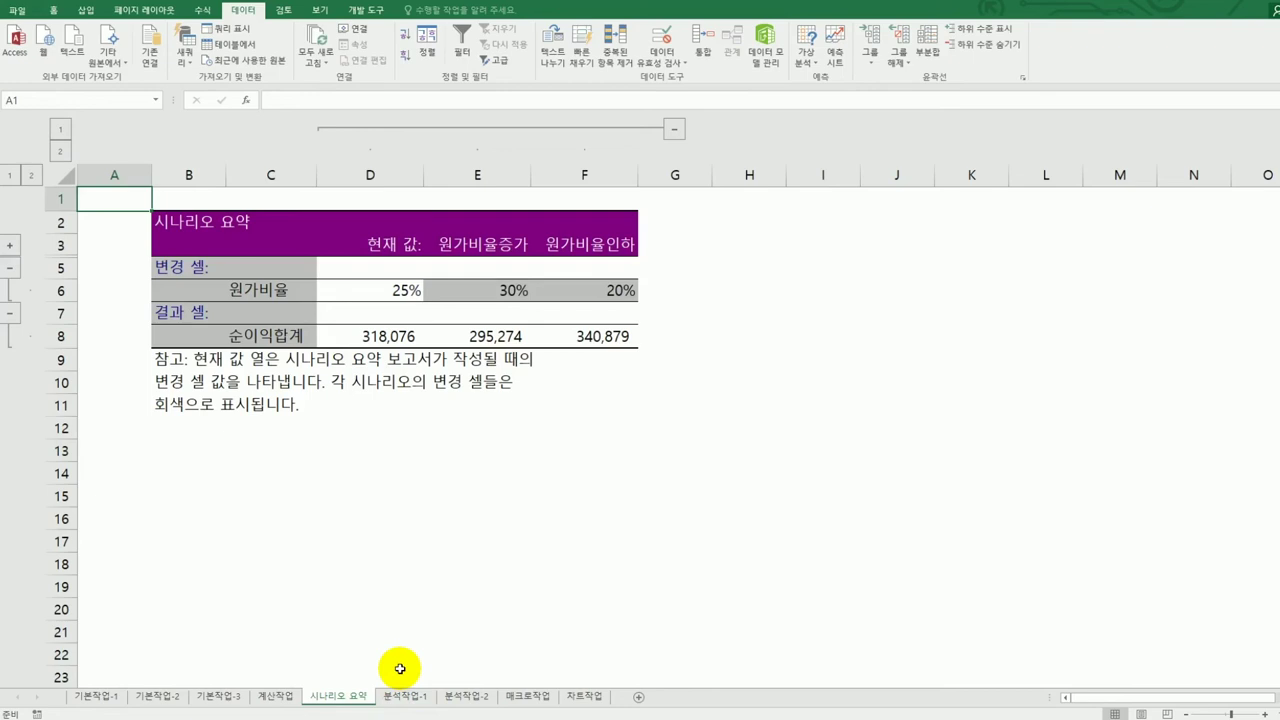
Step: On the 분석작업-2 sheet, examine the loan inputs, the 월상환액 formula in C6, and the 대출기간 and 연이율 headings of the empty table
left_click(466, 694)
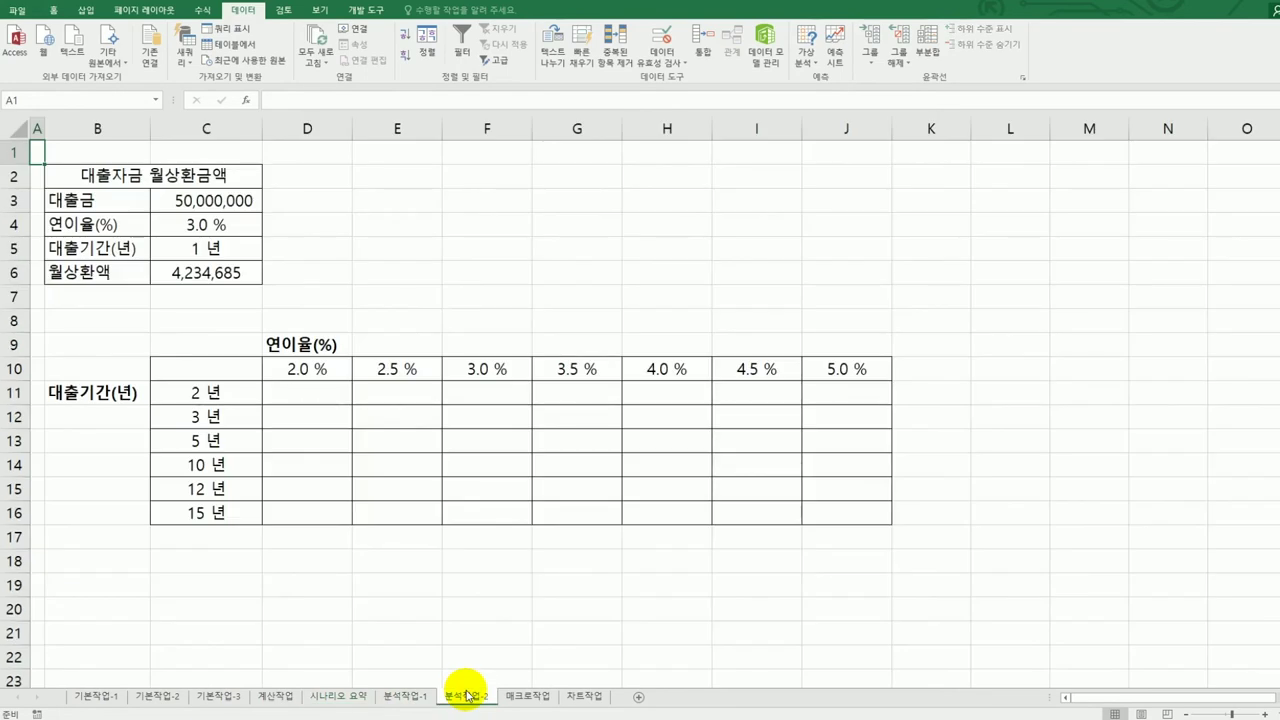
left_click(213, 208)
left_click(220, 225)
left_click(218, 247)
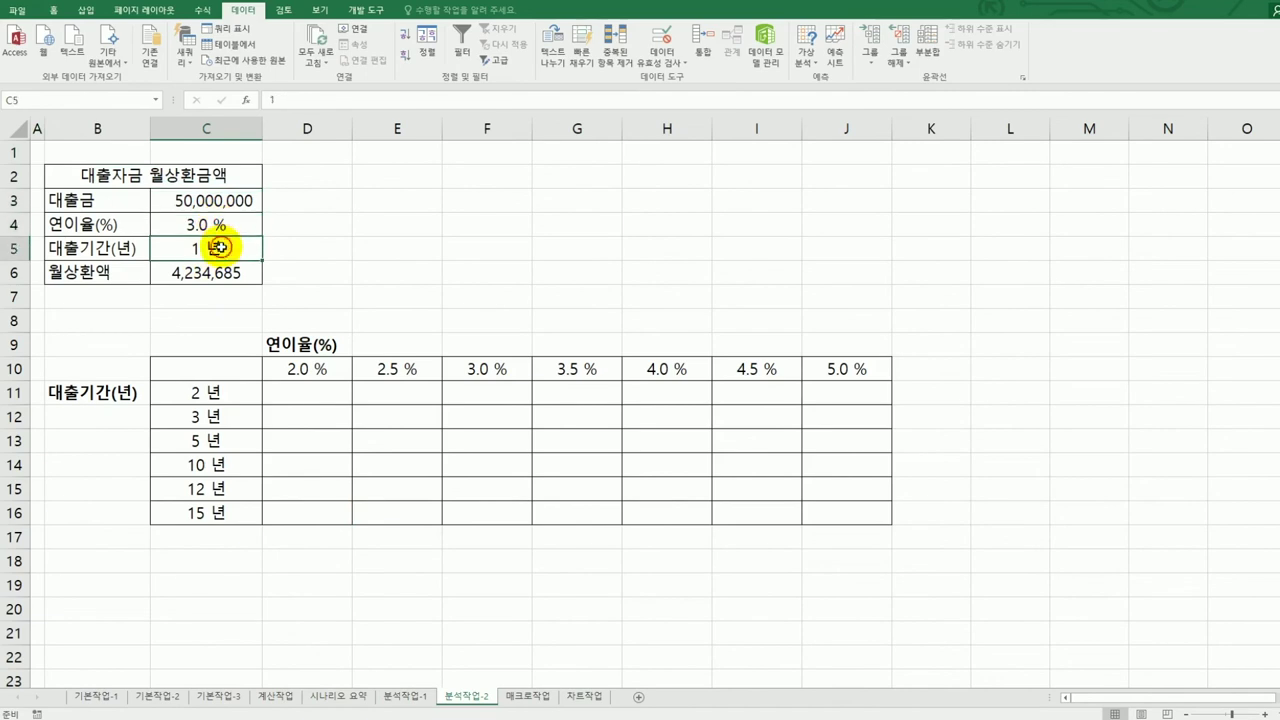
left_click(223, 271)
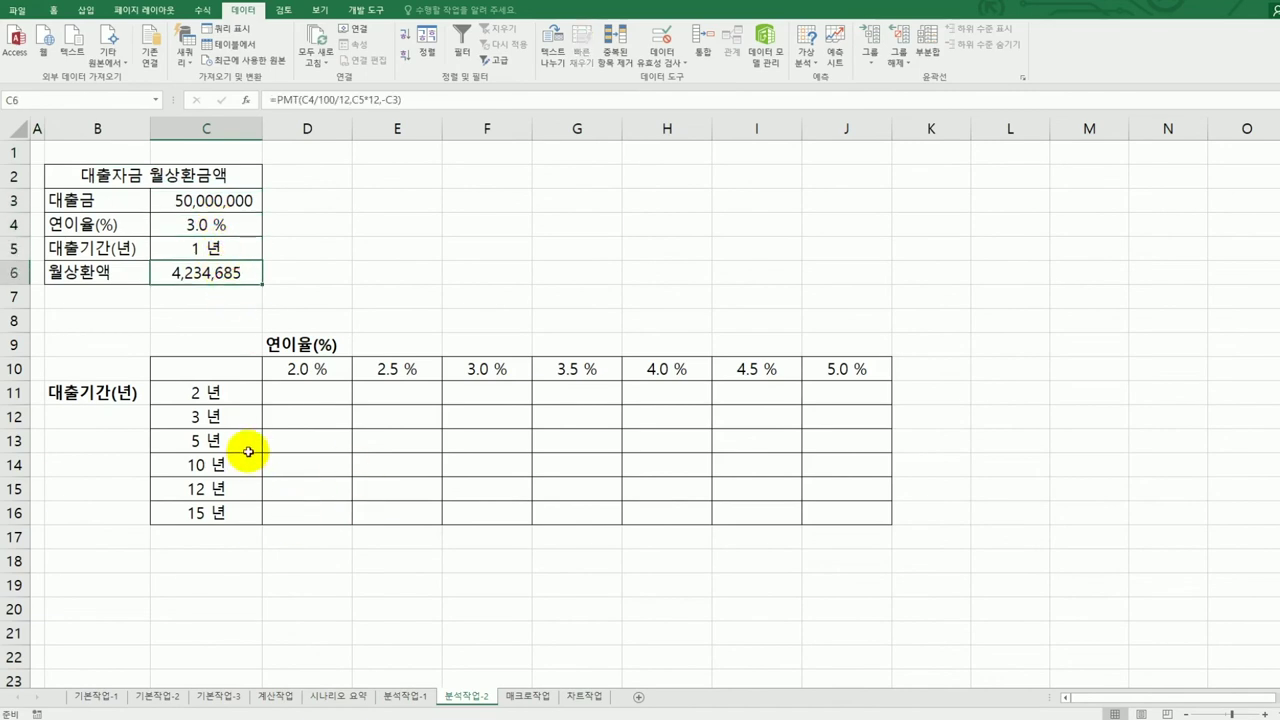
left_click_drag(229, 394, 234, 510)
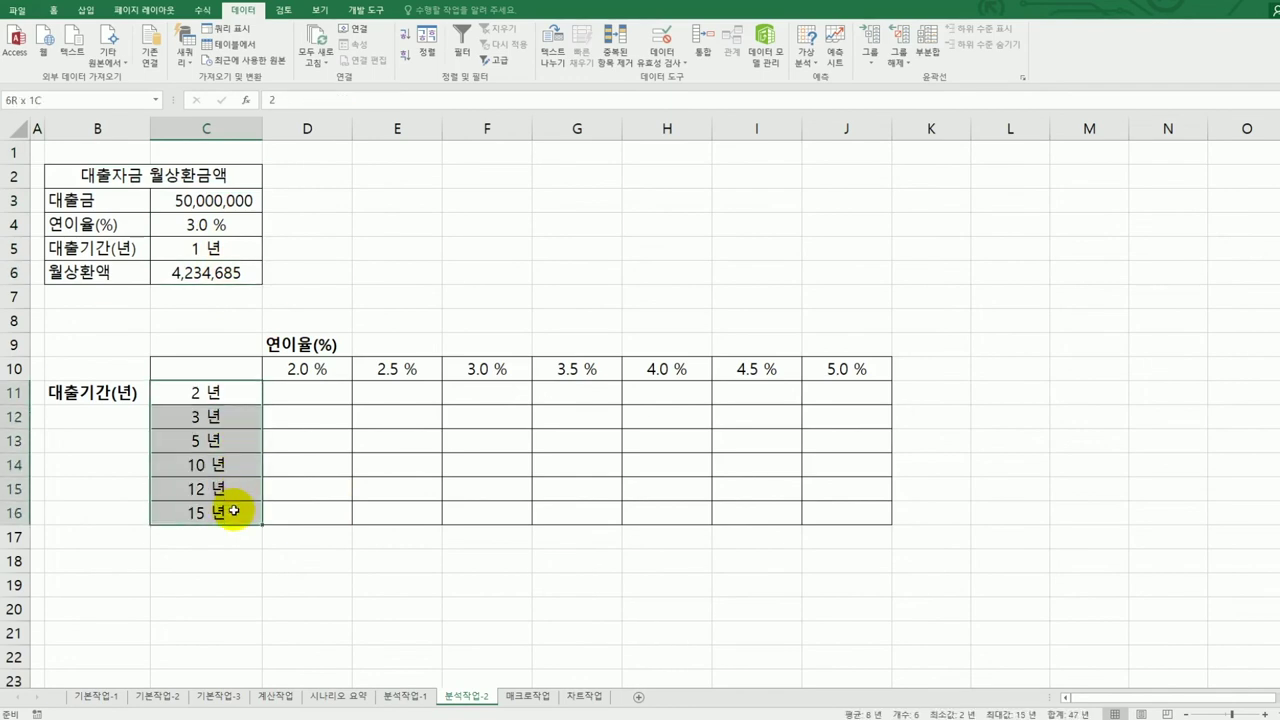
left_click_drag(309, 368, 816, 377)
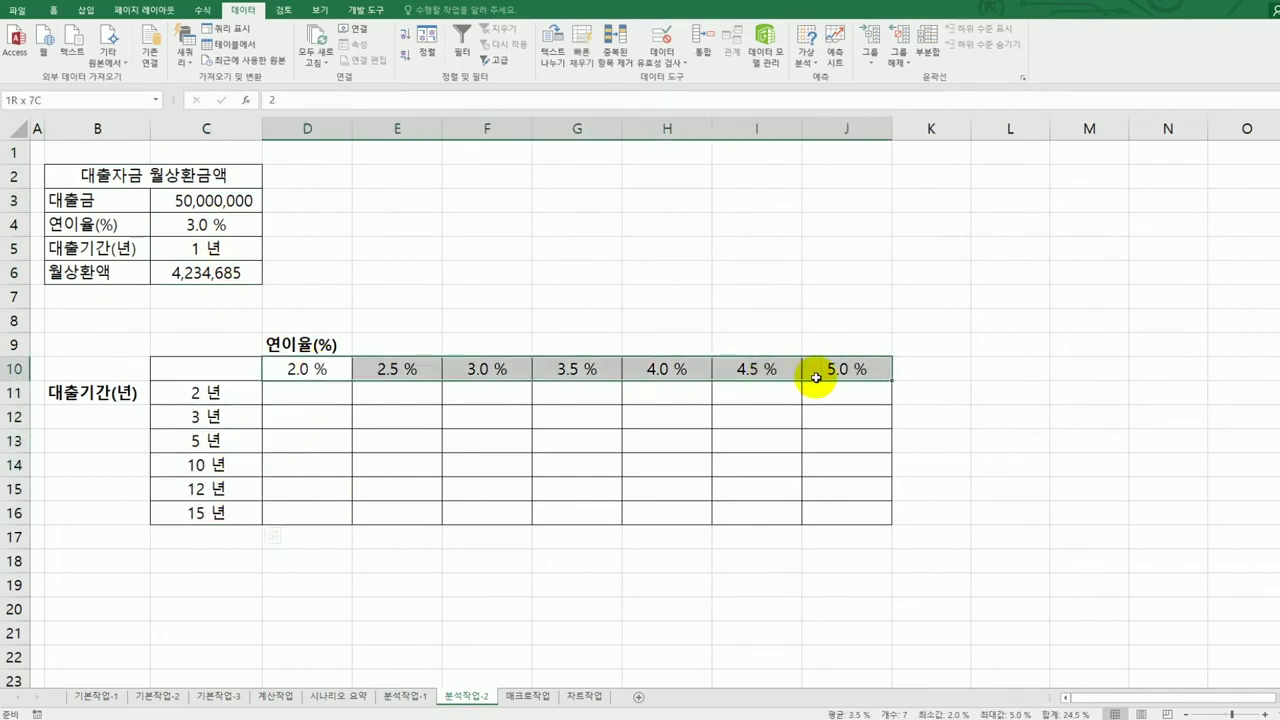
left_click(232, 270)
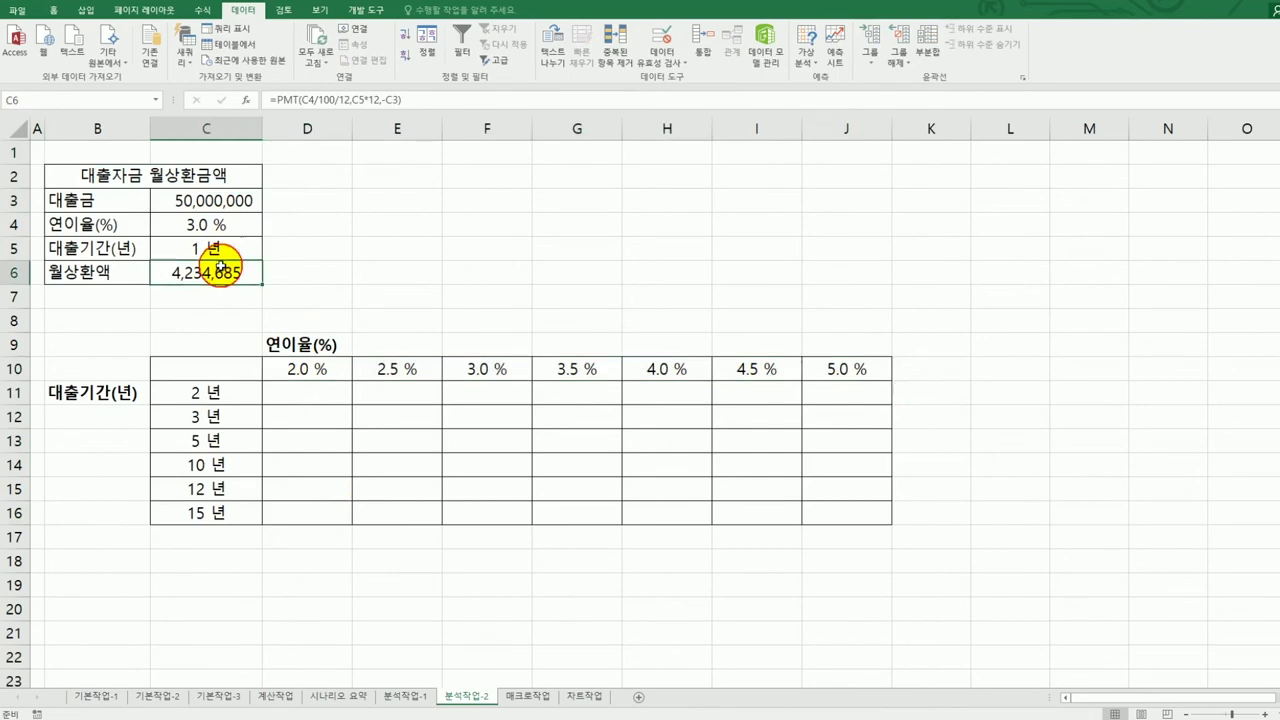
left_click_drag(346, 394, 867, 508)
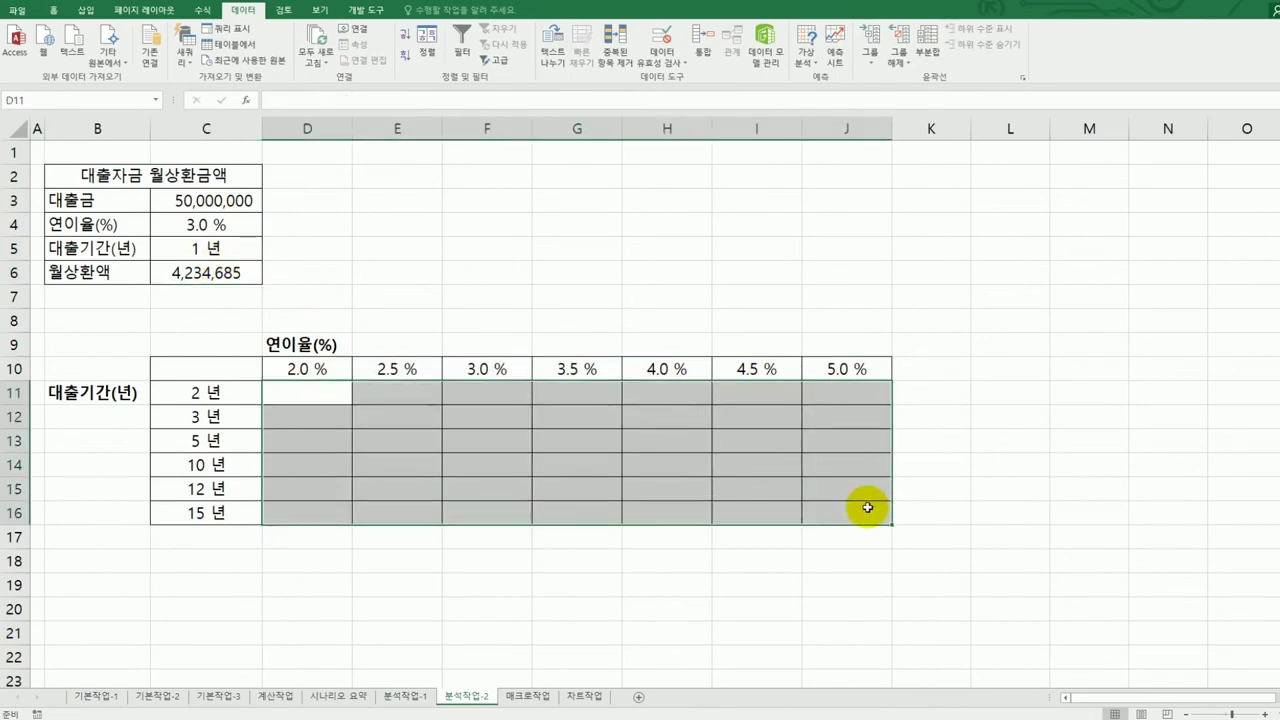
Step: Copy the 월상환액 formula =PMT(C4/100/12,C5*12,-C3) from C6 into corner cell C10 with its references unchanged
left_click(164, 279)
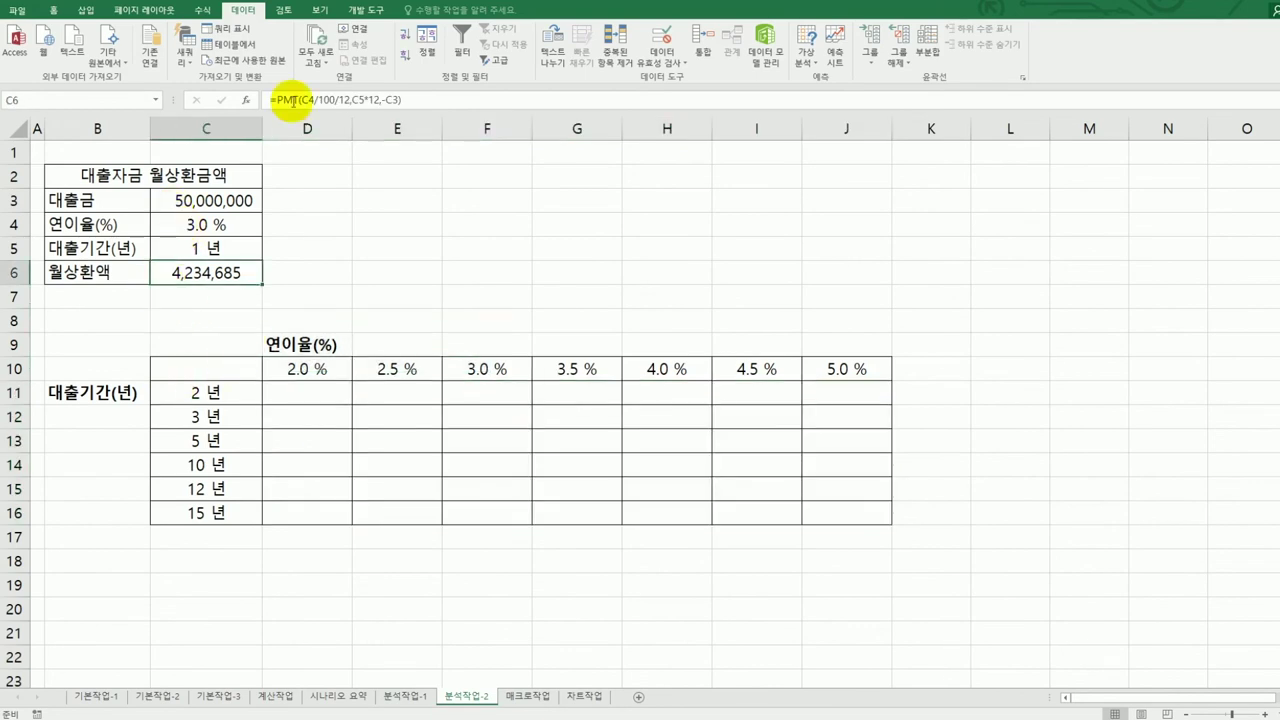
left_click_drag(271, 100, 428, 98)
key("ctrl+c")
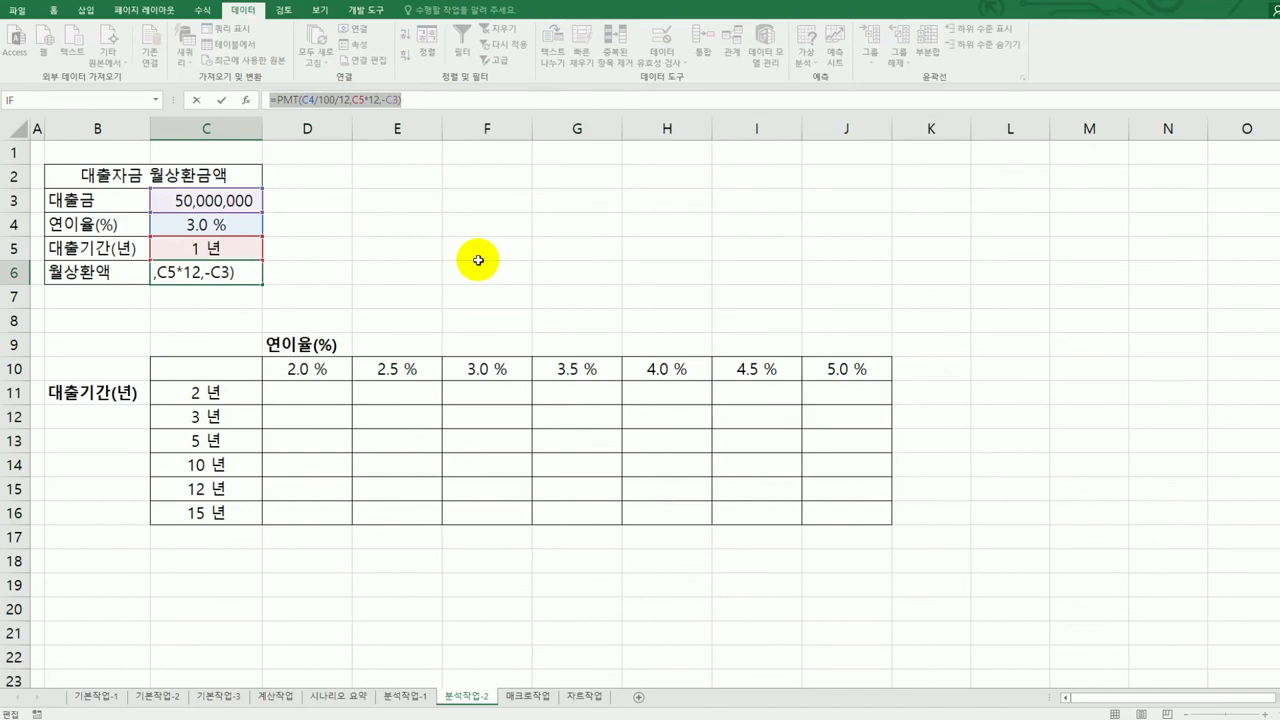
key("Escape")
key("Return")
left_click(214, 370)
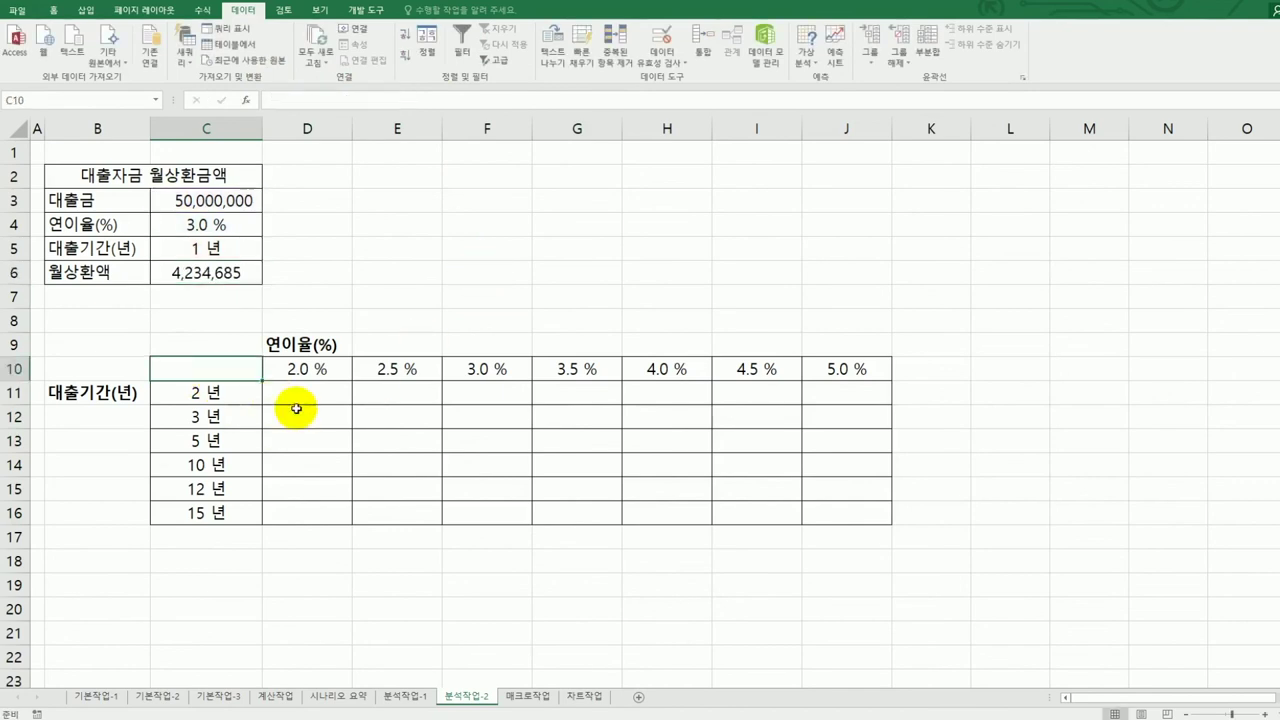
key("ctrl+v")
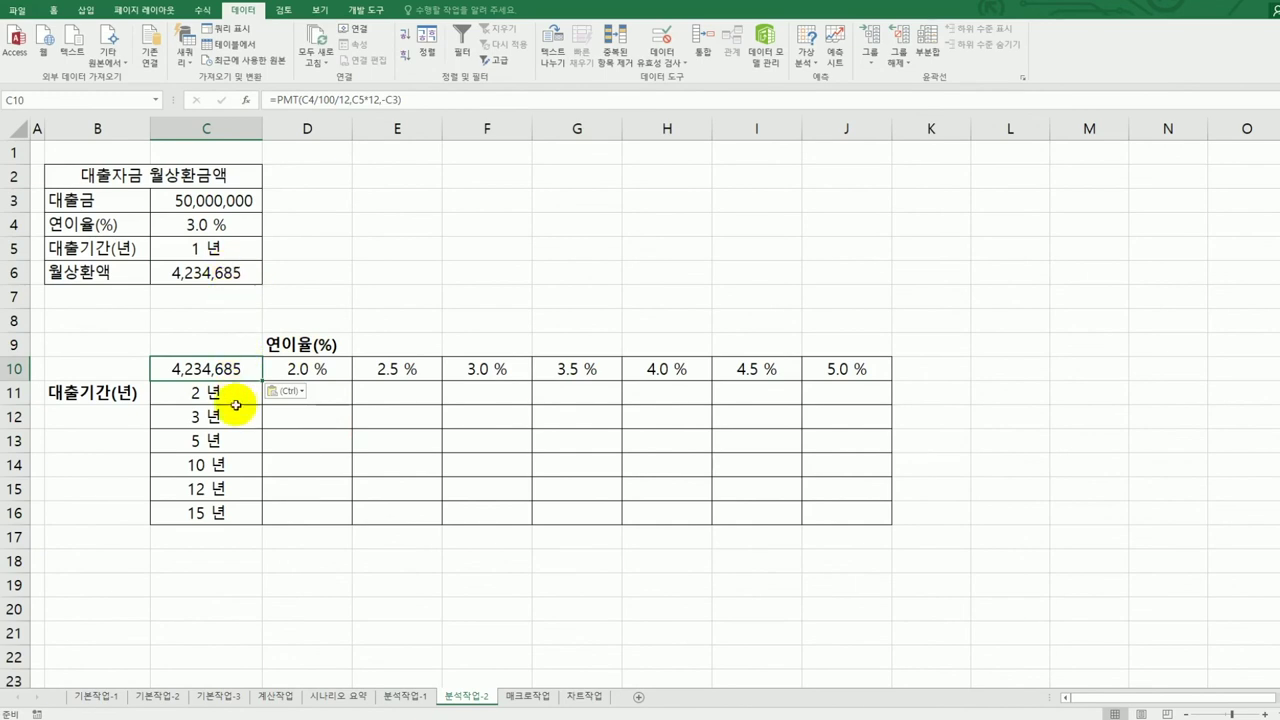
Step: Fill C10:J16 with a what-if data table using C4 as the row input cell and C5 as the column input cell
left_click_drag(210, 362, 826, 510)
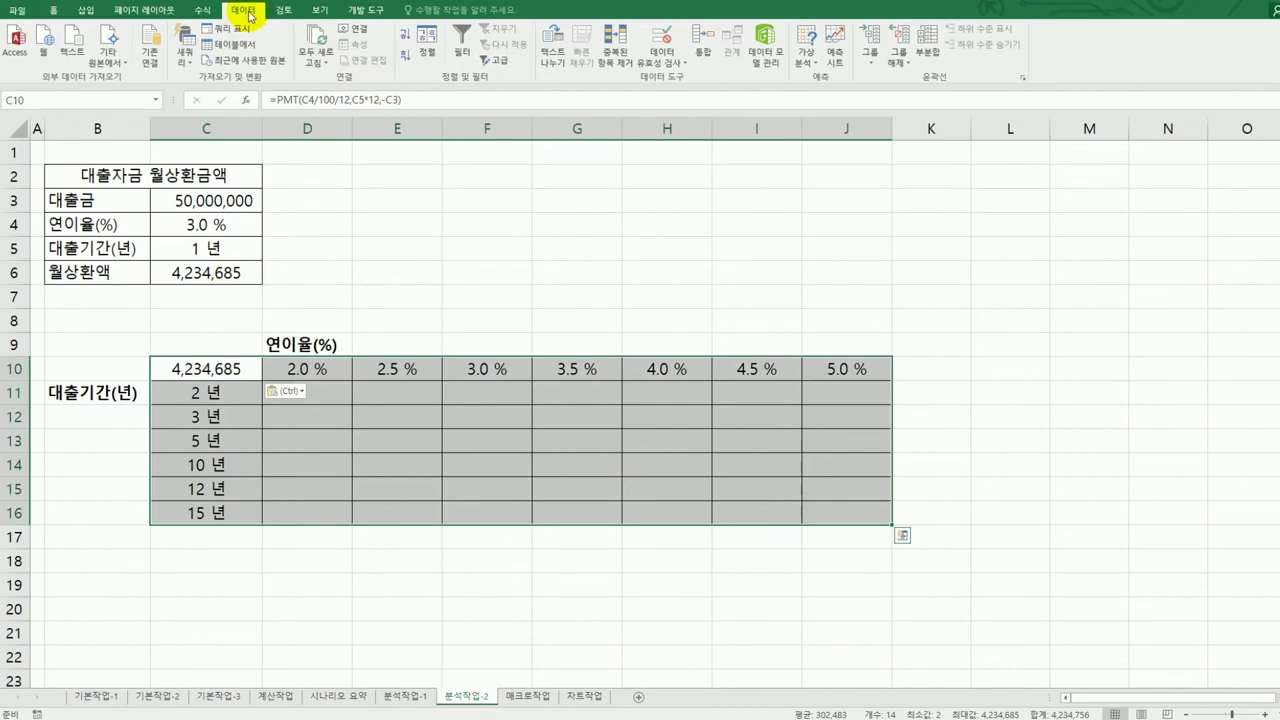
left_click(807, 60)
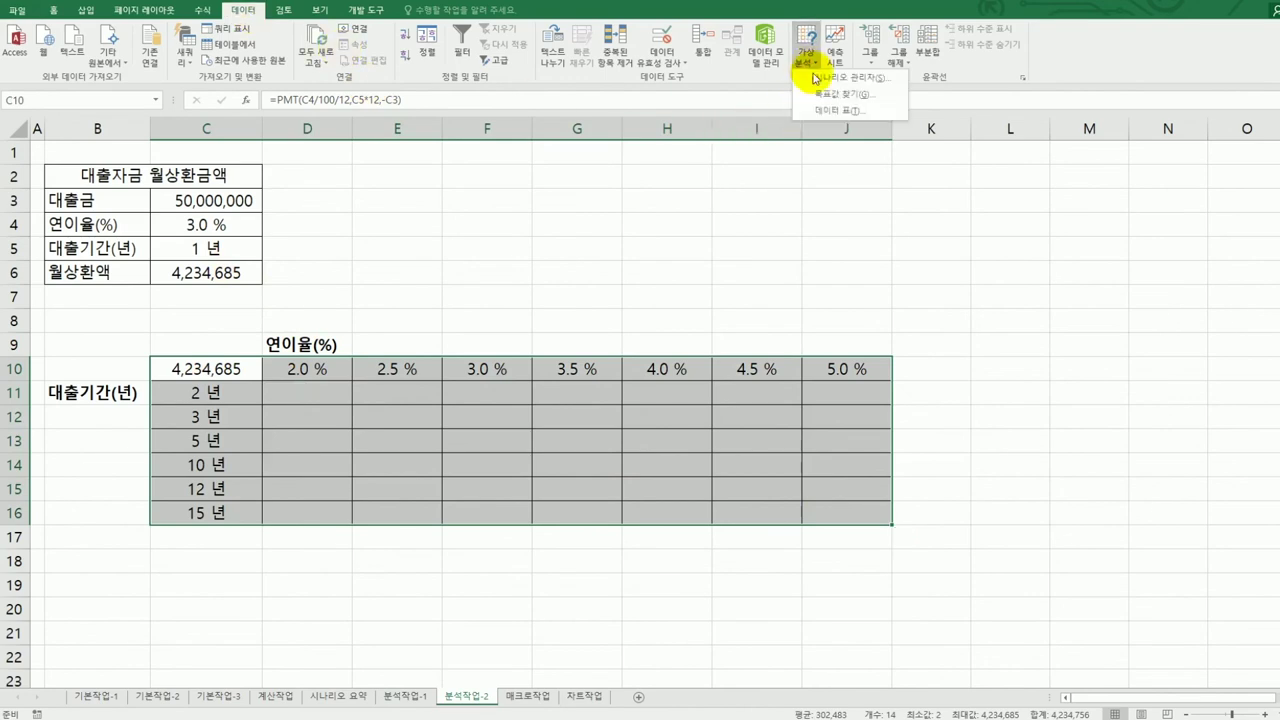
left_click(825, 112)
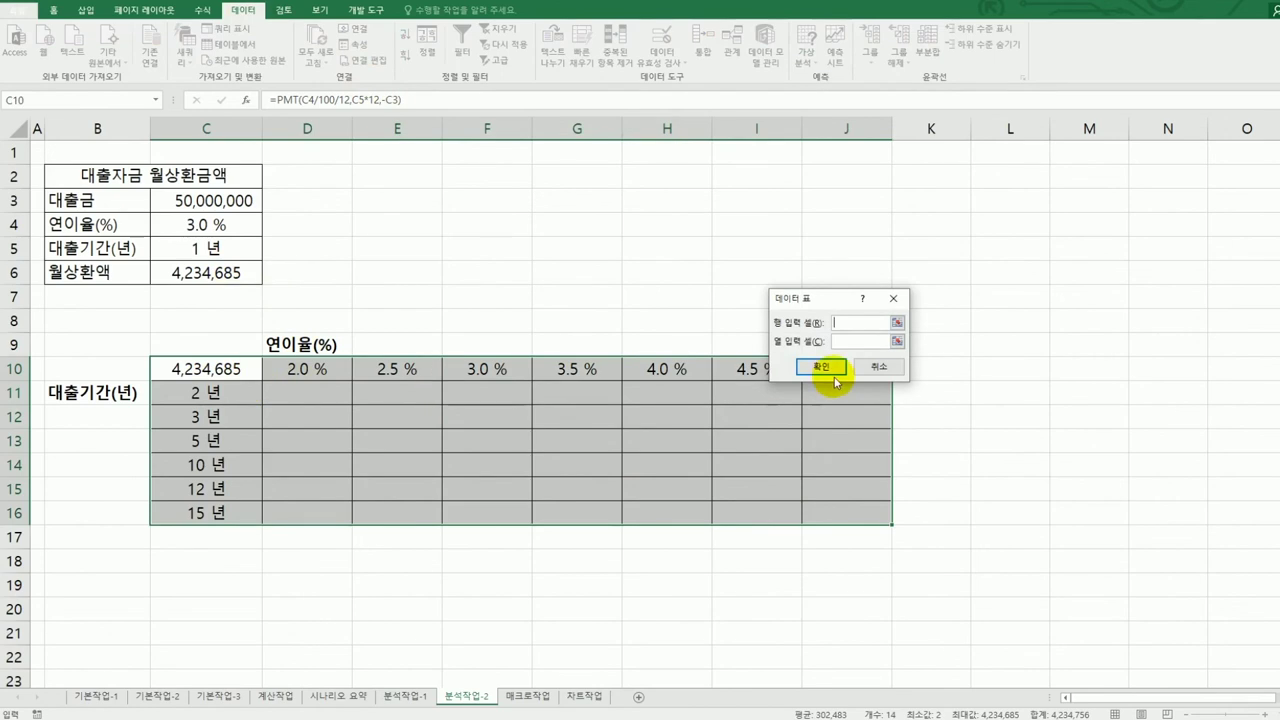
left_click_drag(808, 294, 304, 279)
left_click(236, 226)
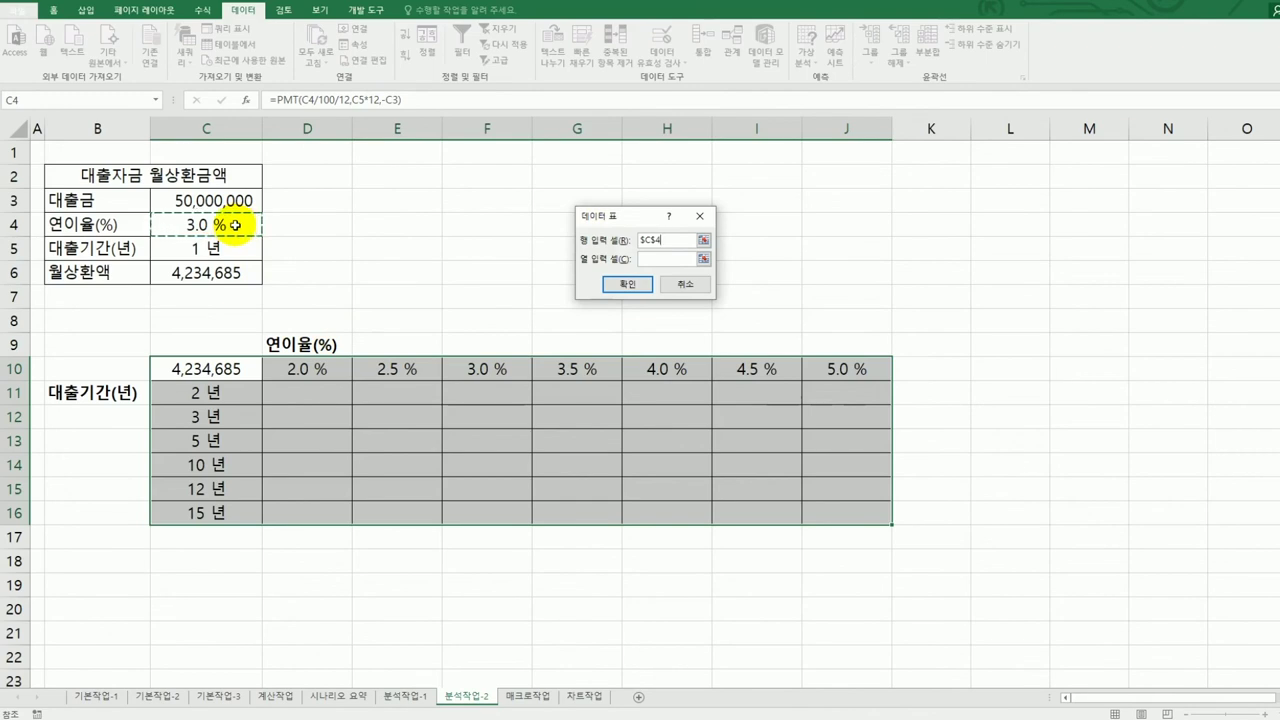
left_click(651, 258)
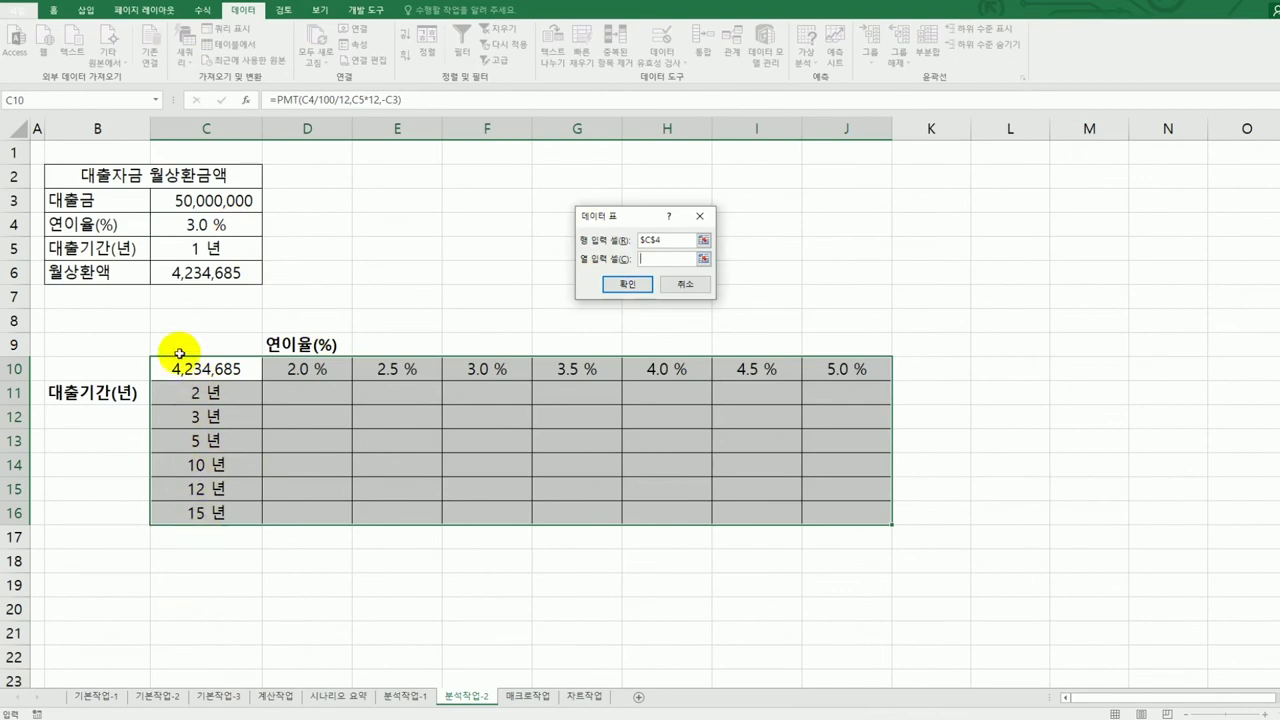
left_click(188, 251)
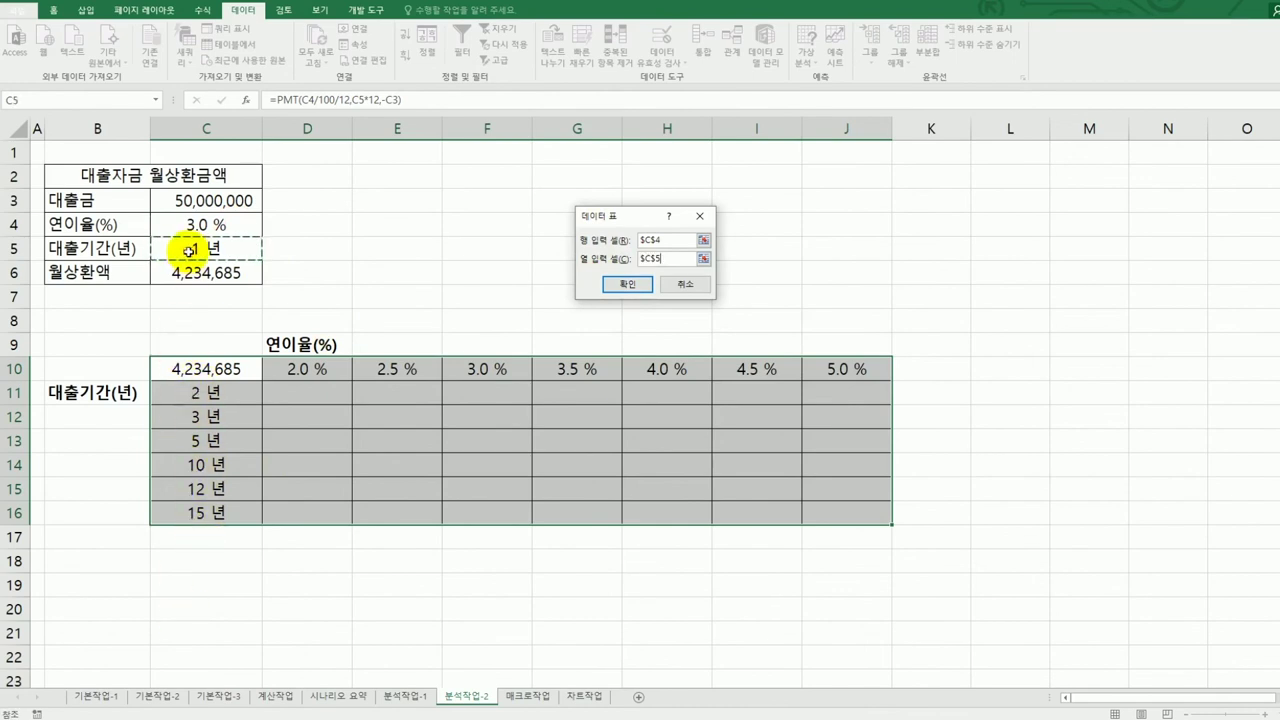
left_click(621, 285)
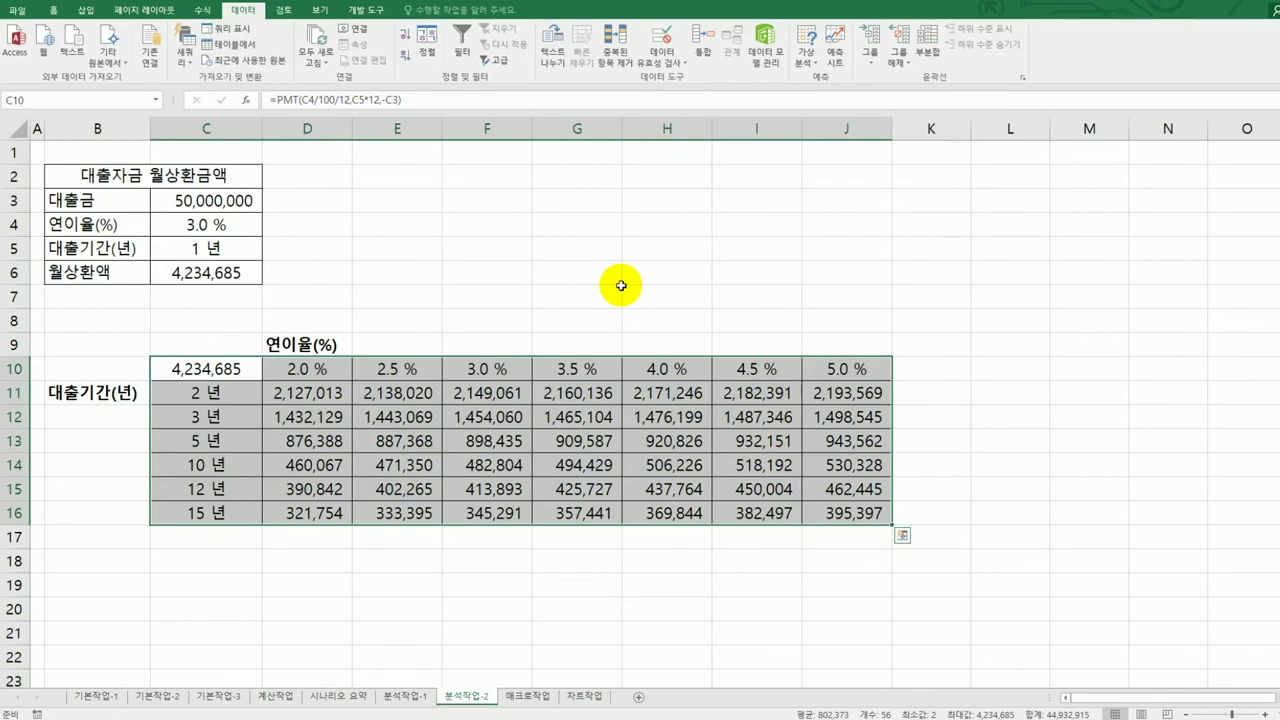
Step: On the 매크로작업 sheet, insert a plaque (배지) shape covering H3:I4 and label it 평균
left_click(520, 696)
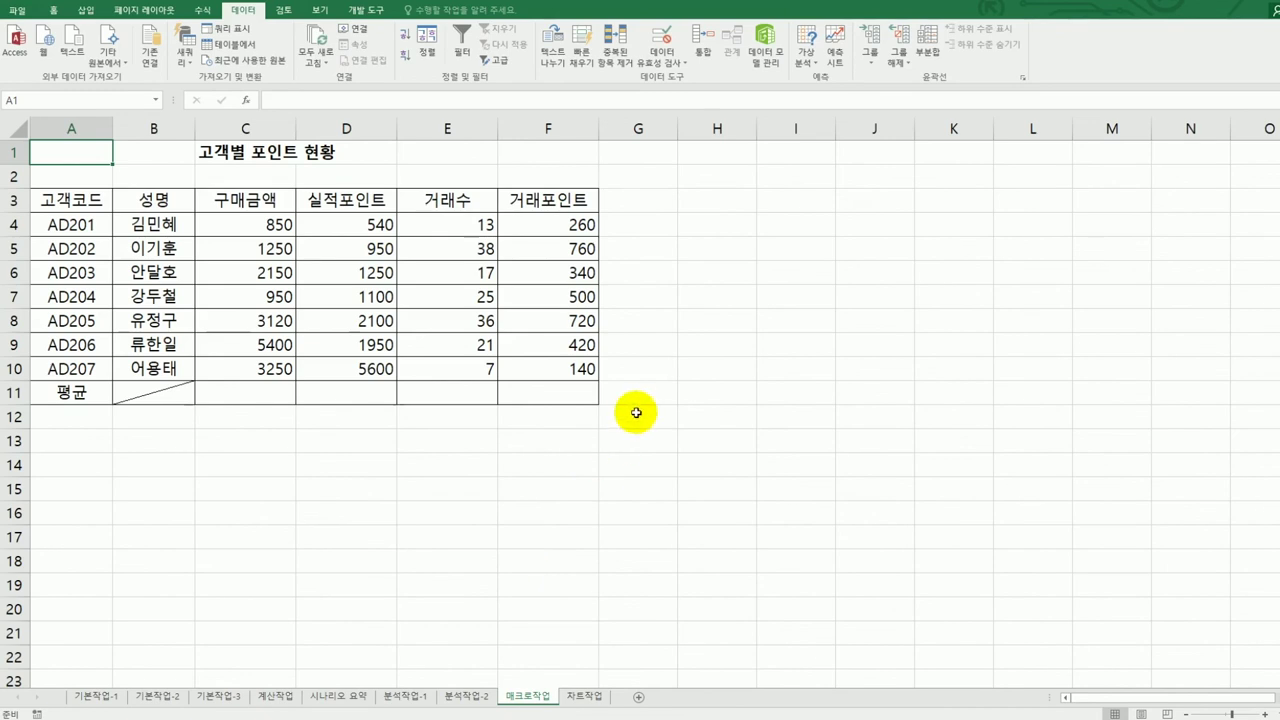
left_click(703, 414)
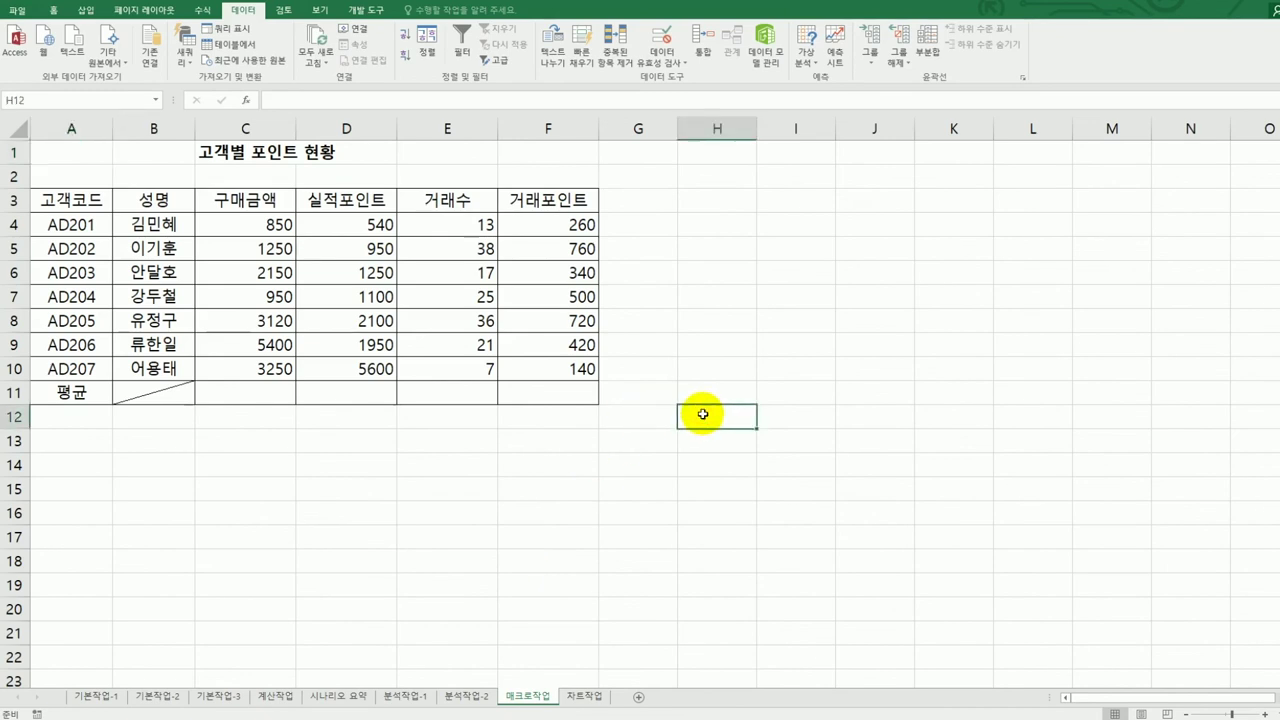
left_click(88, 10)
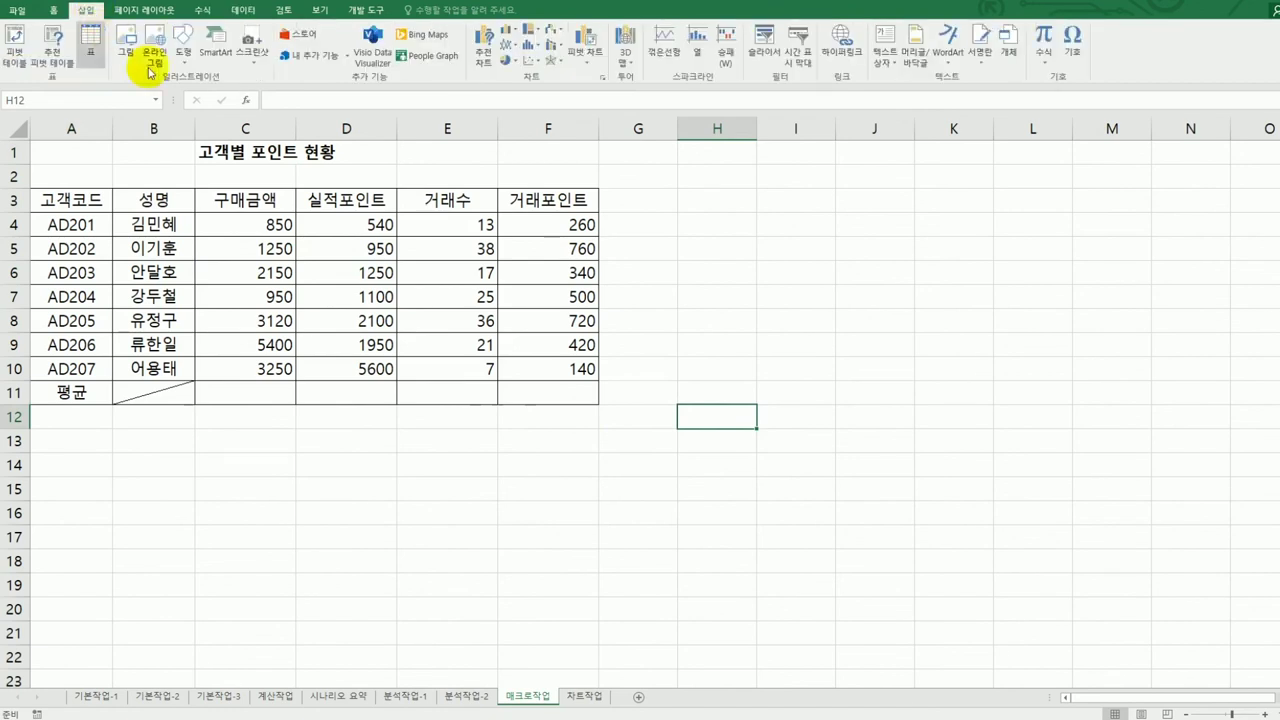
left_click(181, 58)
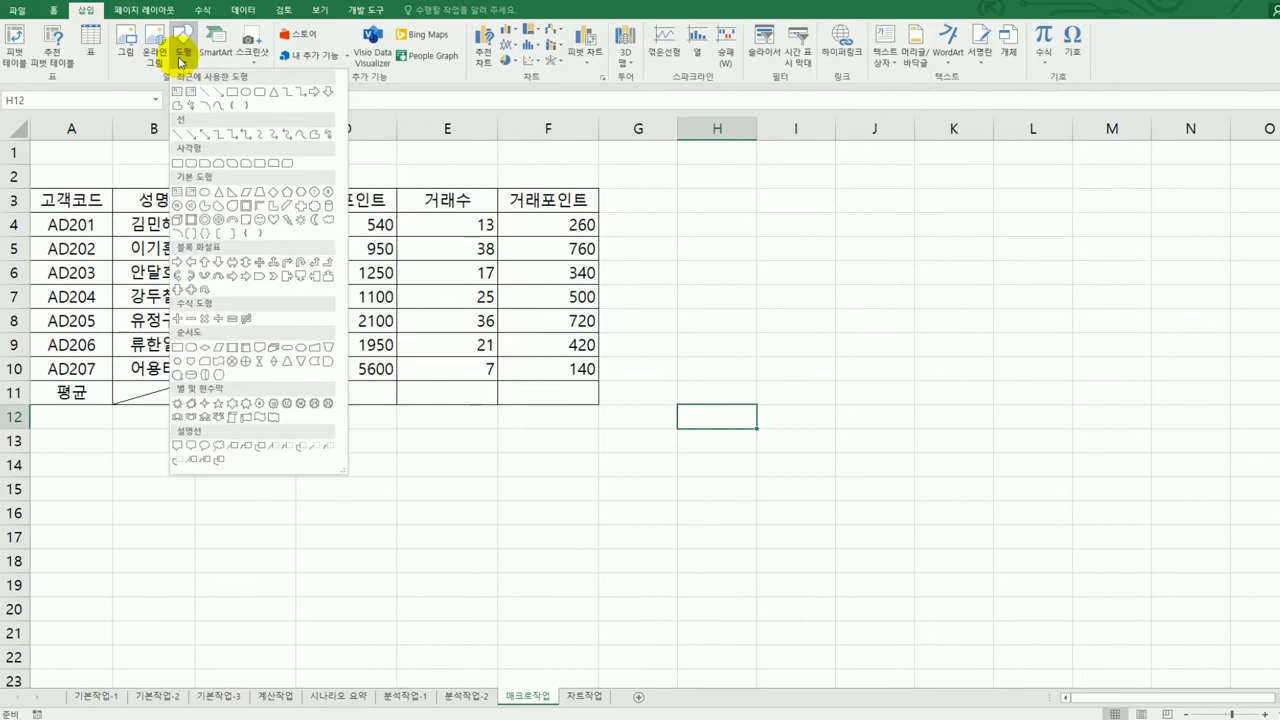
left_click(314, 214)
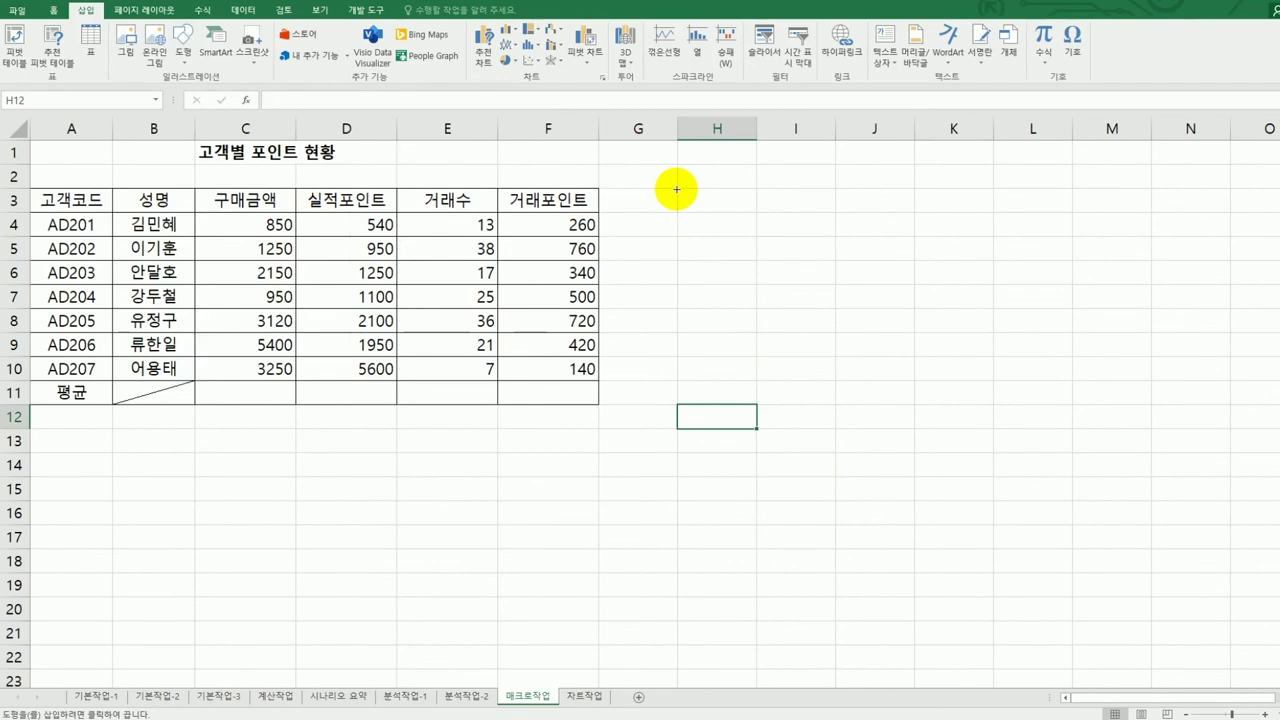
left_click_drag(676, 189, 815, 236)
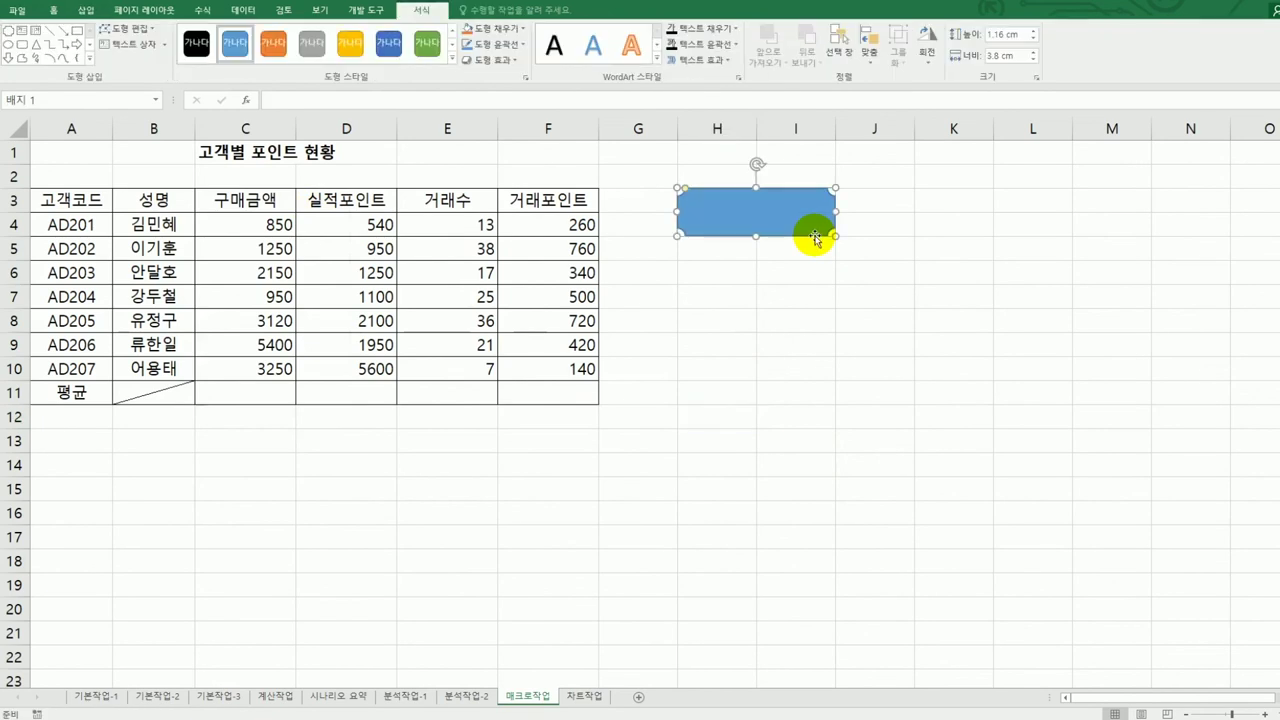
type("평균")
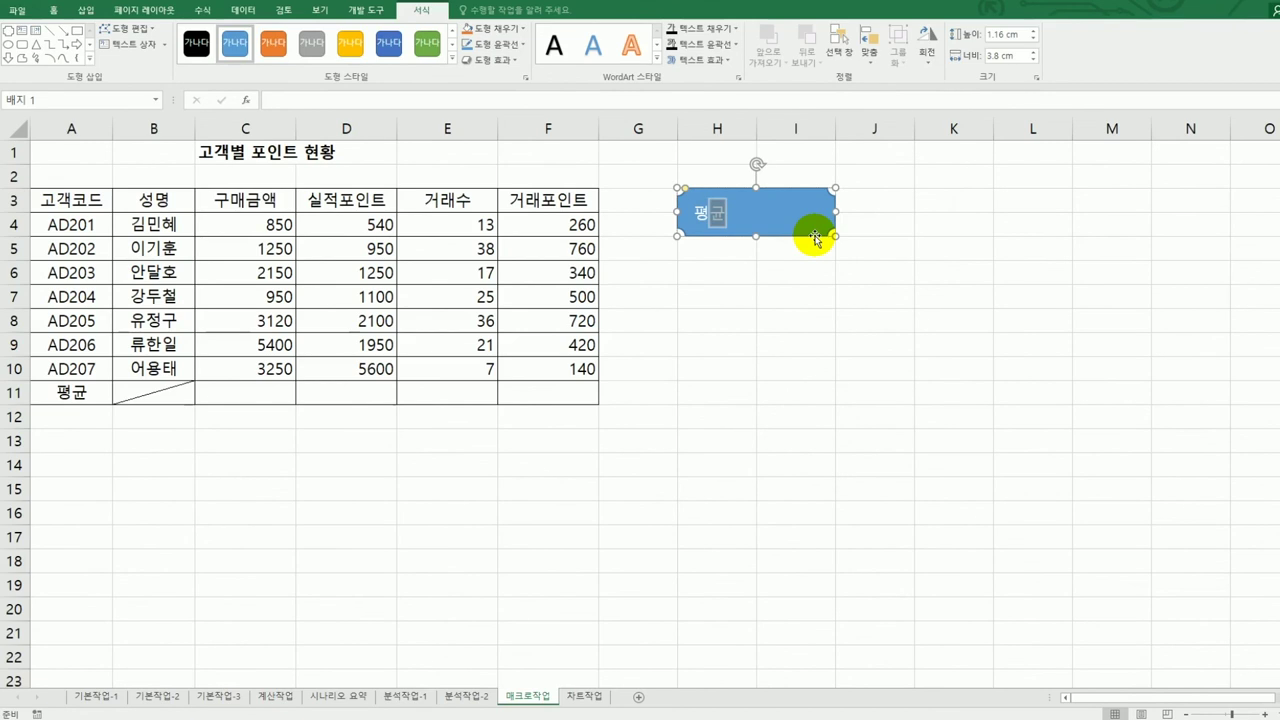
Step: Assign a new macro named 평균 to the plaque shape and start recording it in the current workbook
right_click(815, 237)
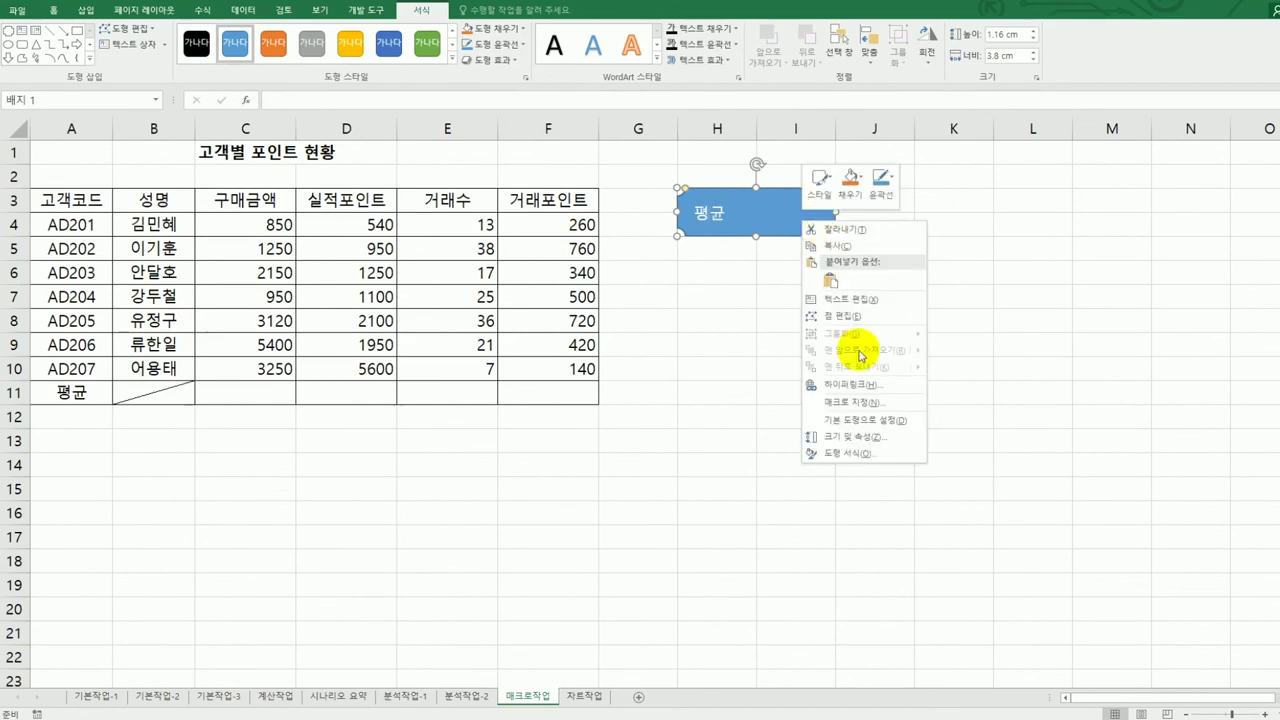
left_click(855, 402)
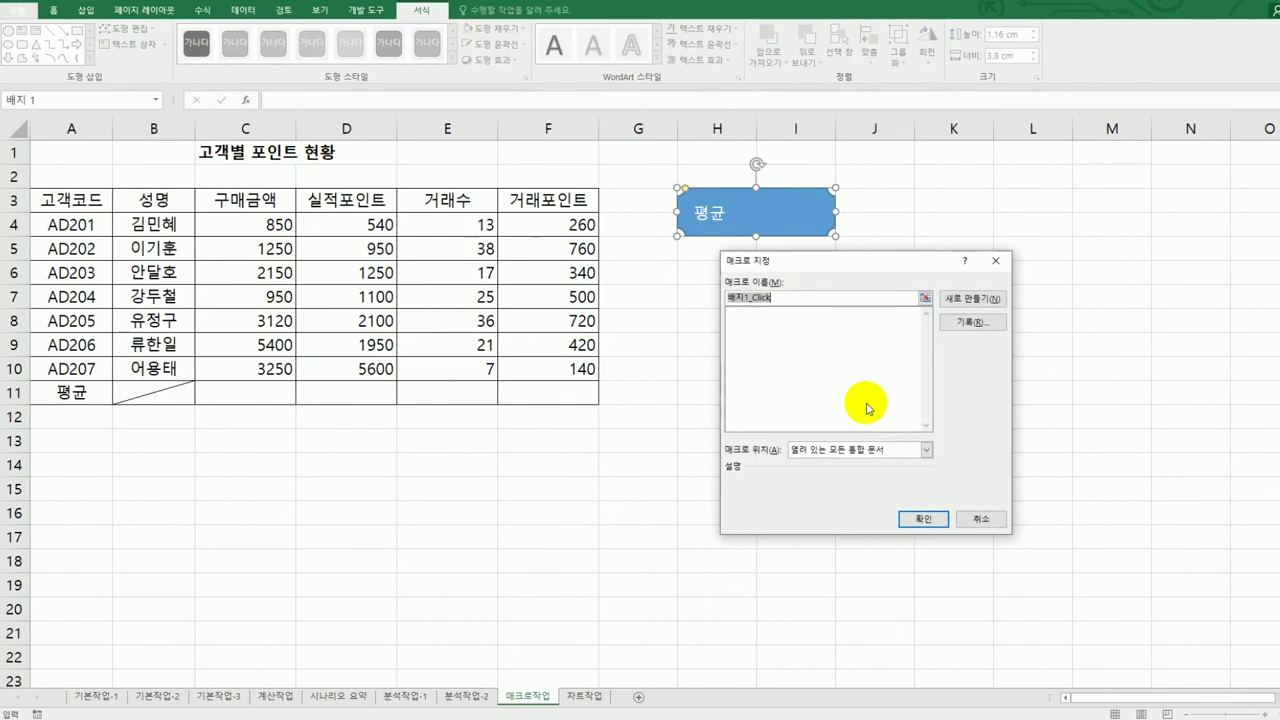
type("평균")
left_click(966, 323)
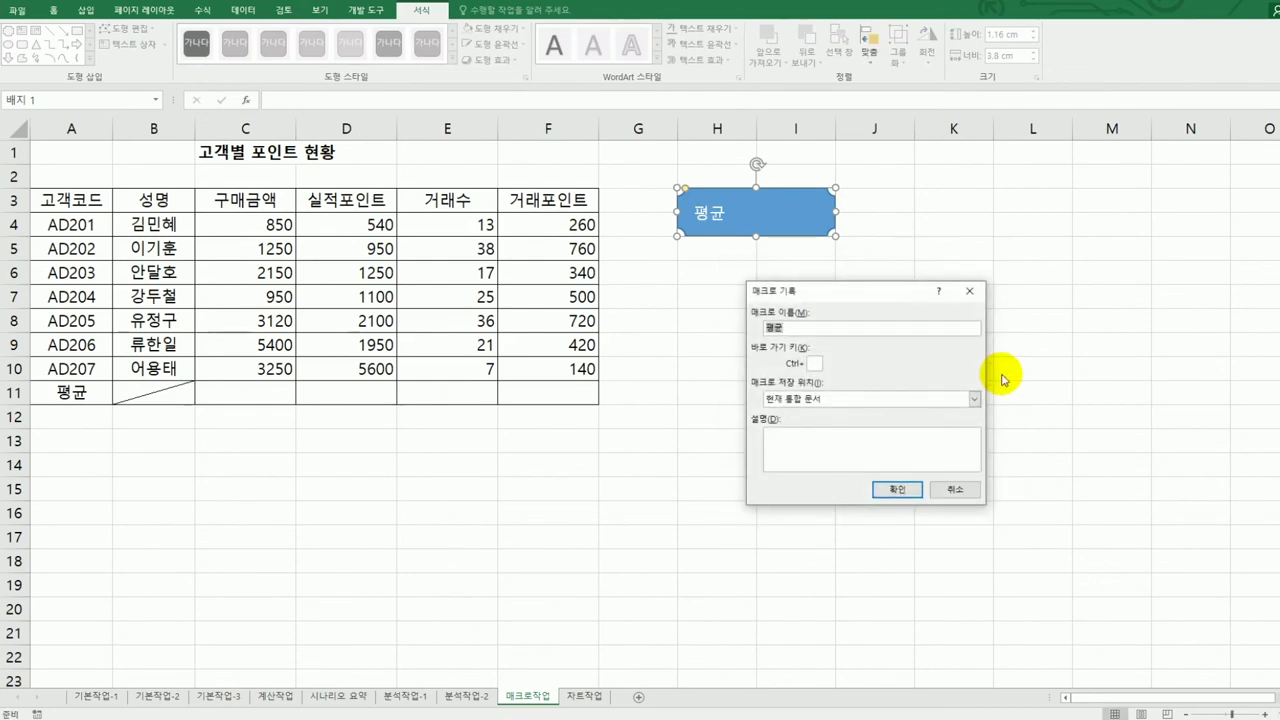
left_click(905, 490)
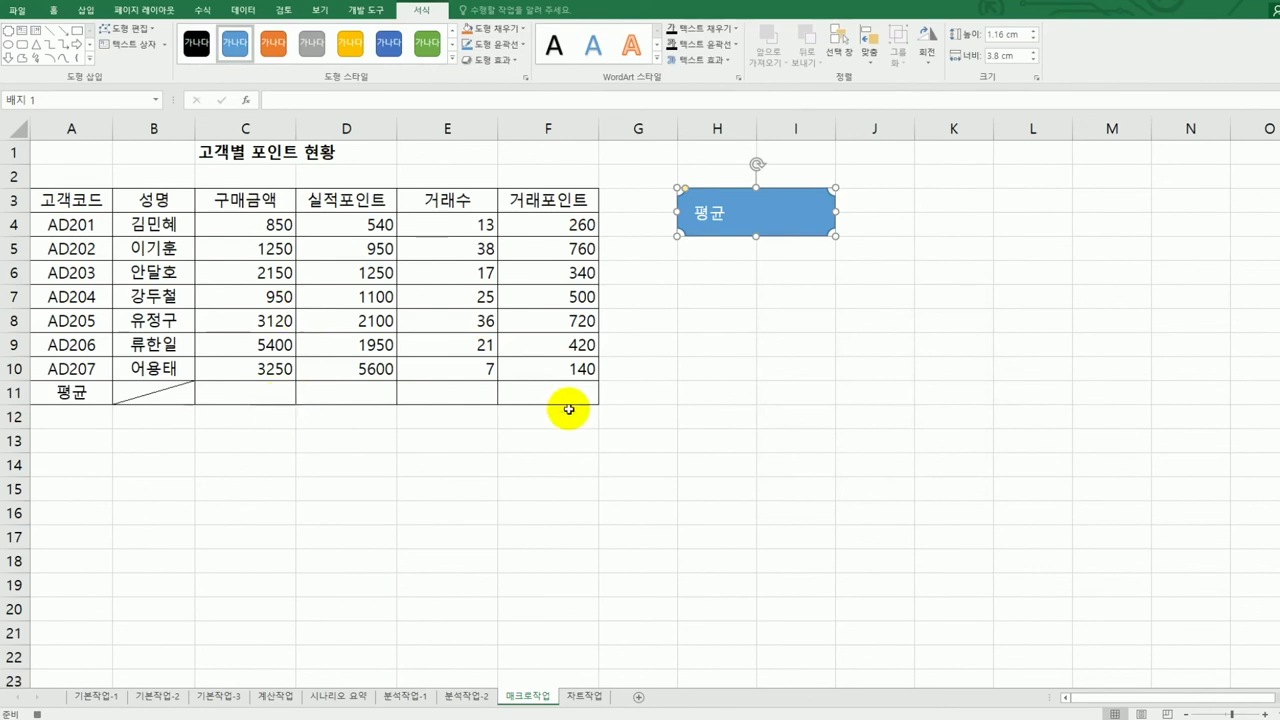
Step: Calculate the averages of 구매금액, 실적포인트, 거래수 and 거래포인트 in C11:F11 with the automatic average function
left_click_drag(245, 224, 525, 389)
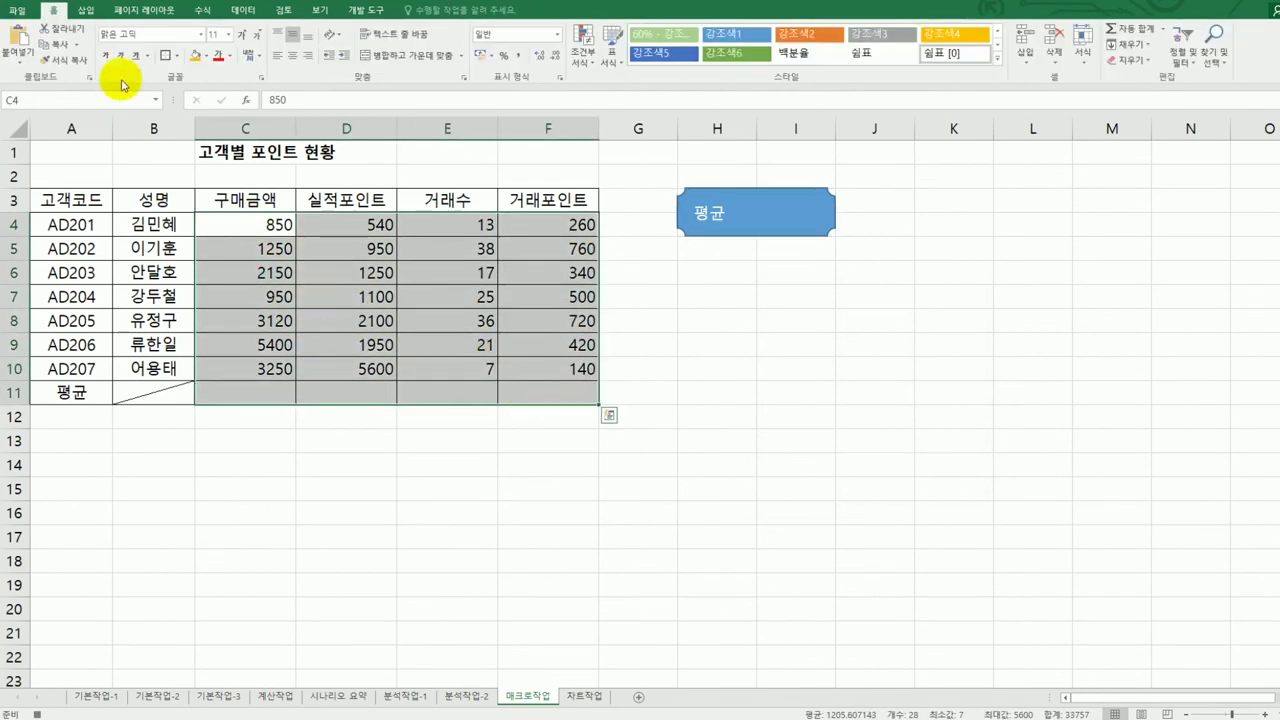
left_click(204, 10)
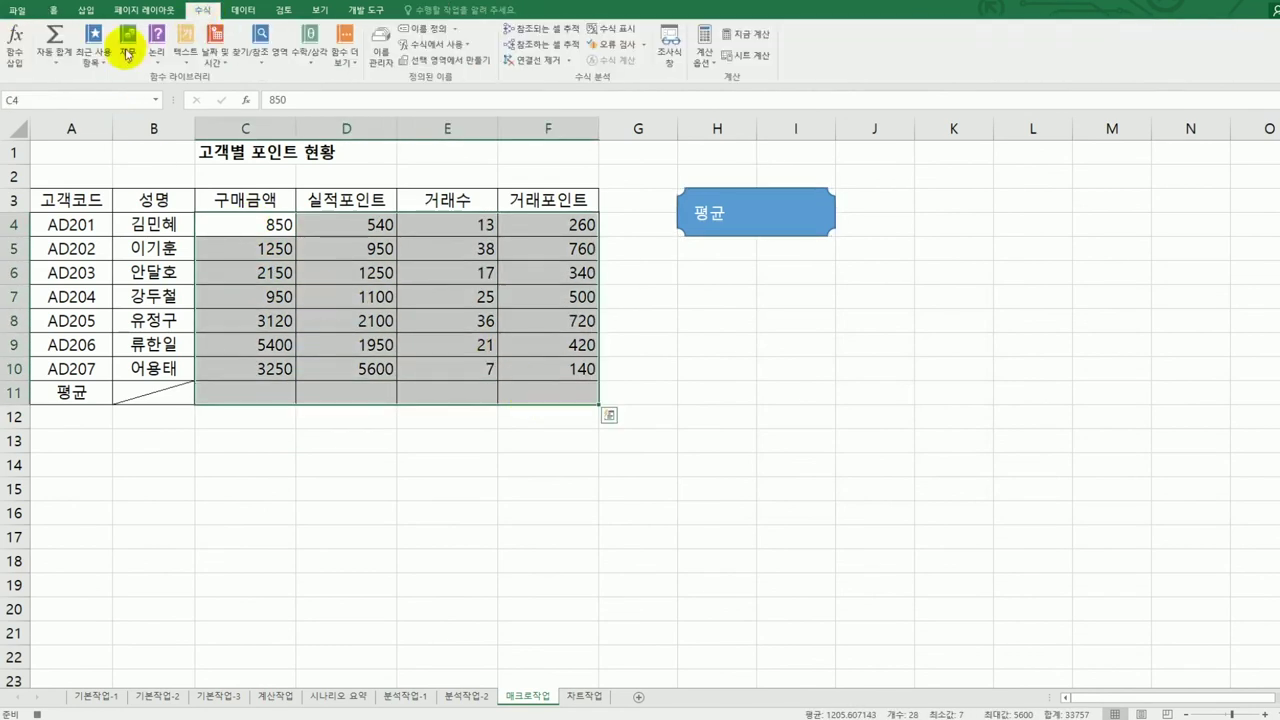
left_click(55, 60)
left_click(63, 98)
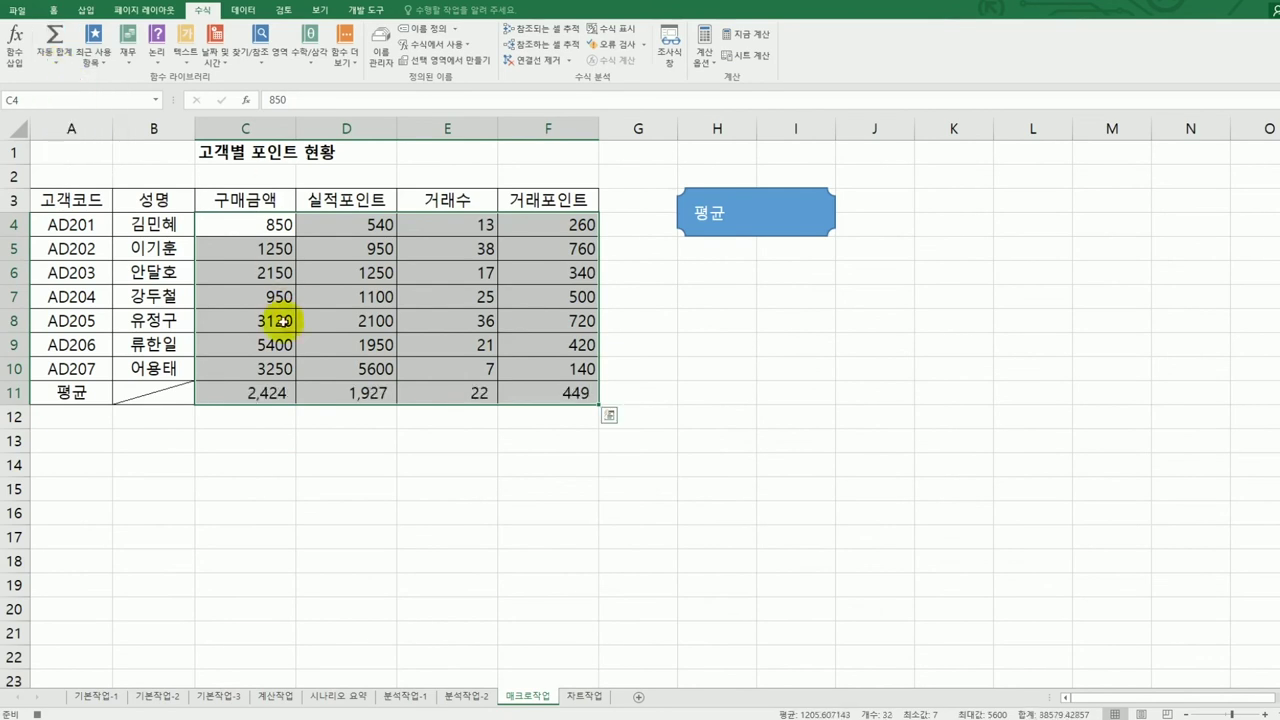
Step: Select C11 and stop recording the 평균 macro
left_click(252, 393)
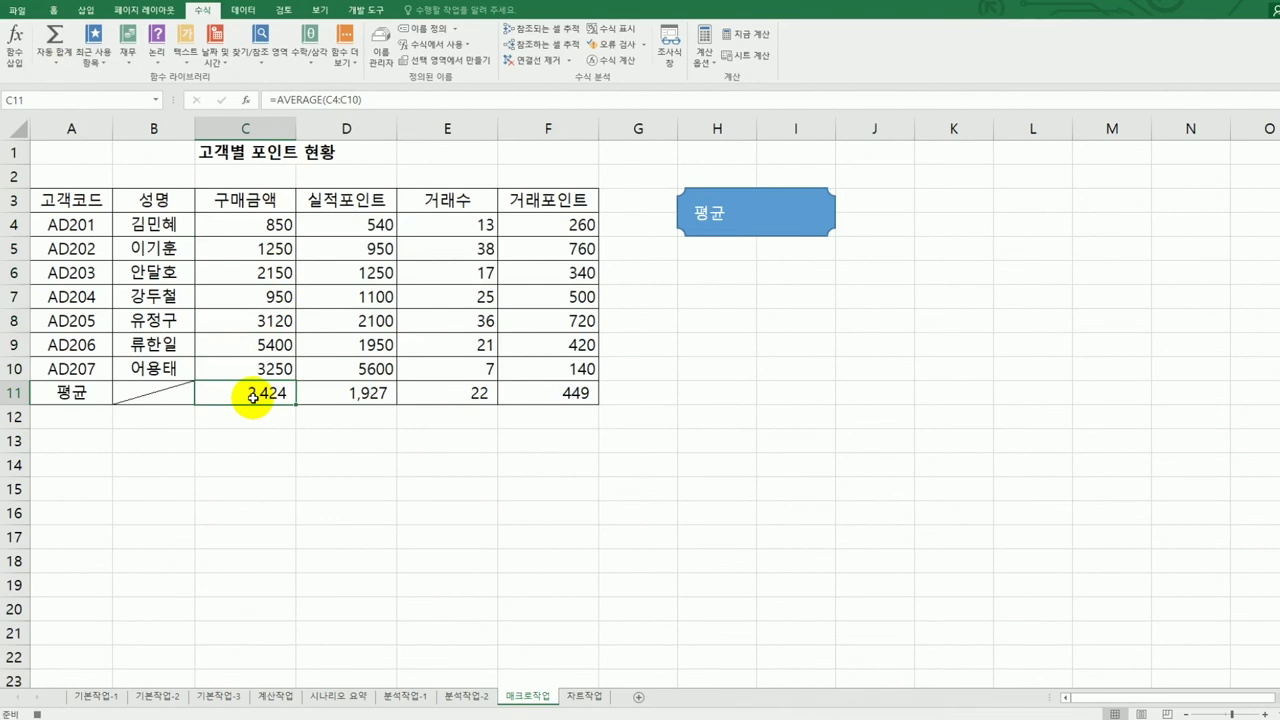
left_click(362, 10)
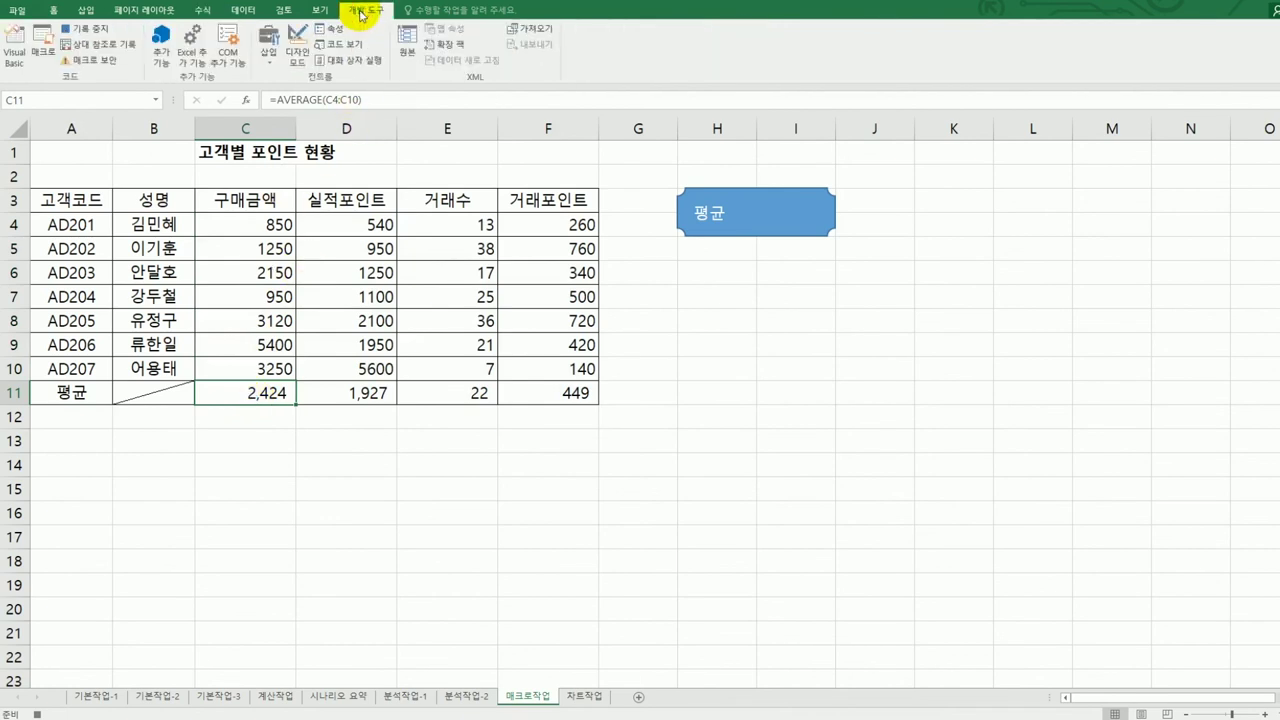
left_click(100, 32)
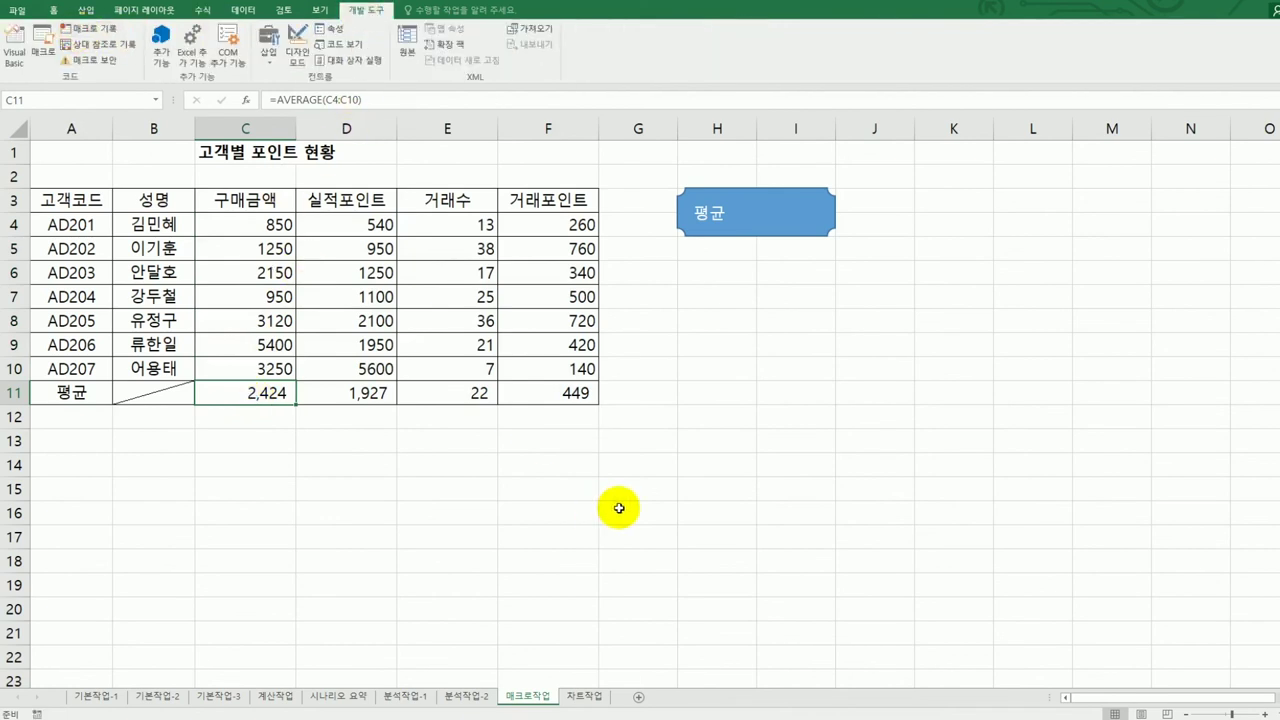
Step: Clear the averages in C11:F11 and run the 평균 macro from the plaque shape to test it
left_click(706, 408)
left_click(280, 392)
left_click_drag(431, 392, 543, 405)
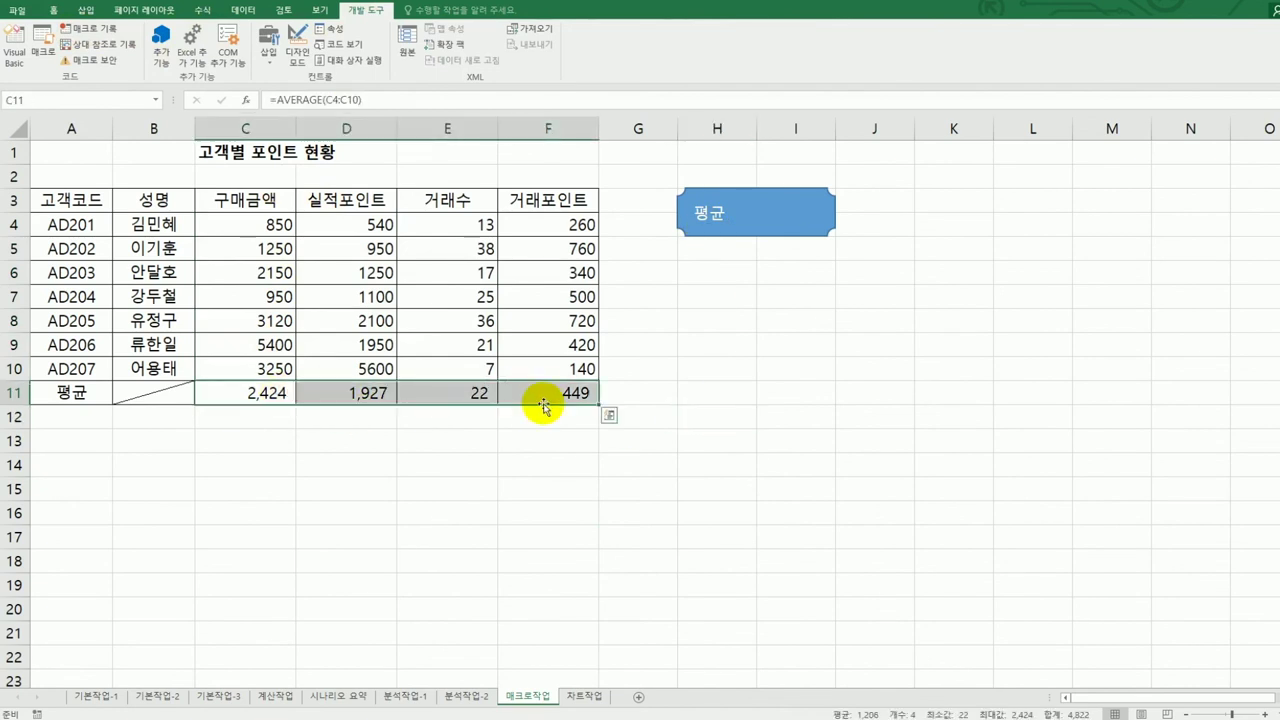
key("Delete")
left_click(771, 486)
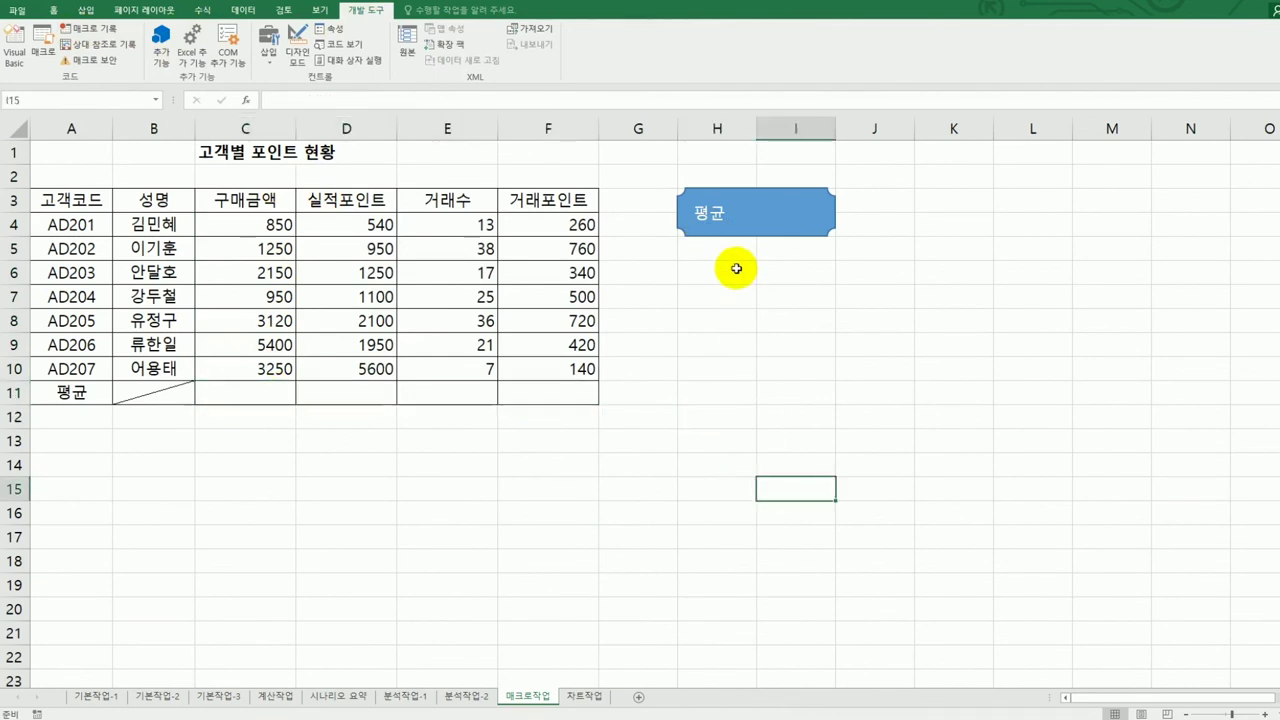
left_click(733, 219)
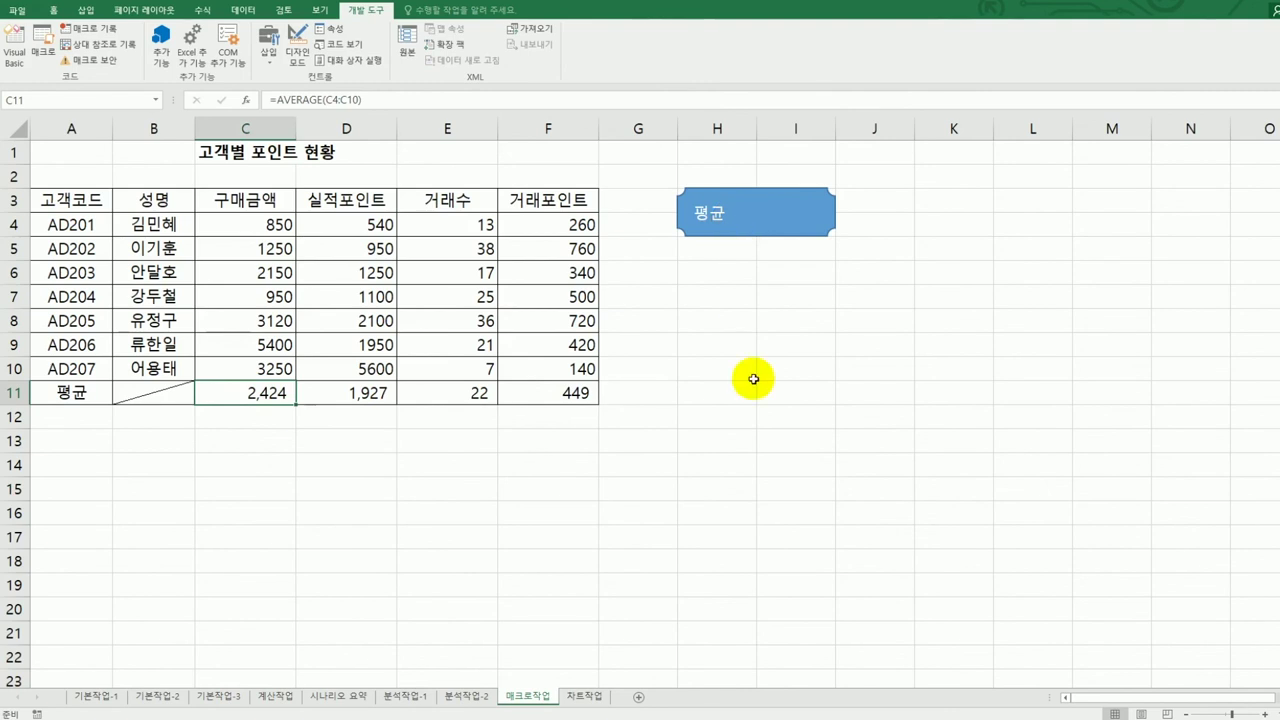
left_click(758, 416)
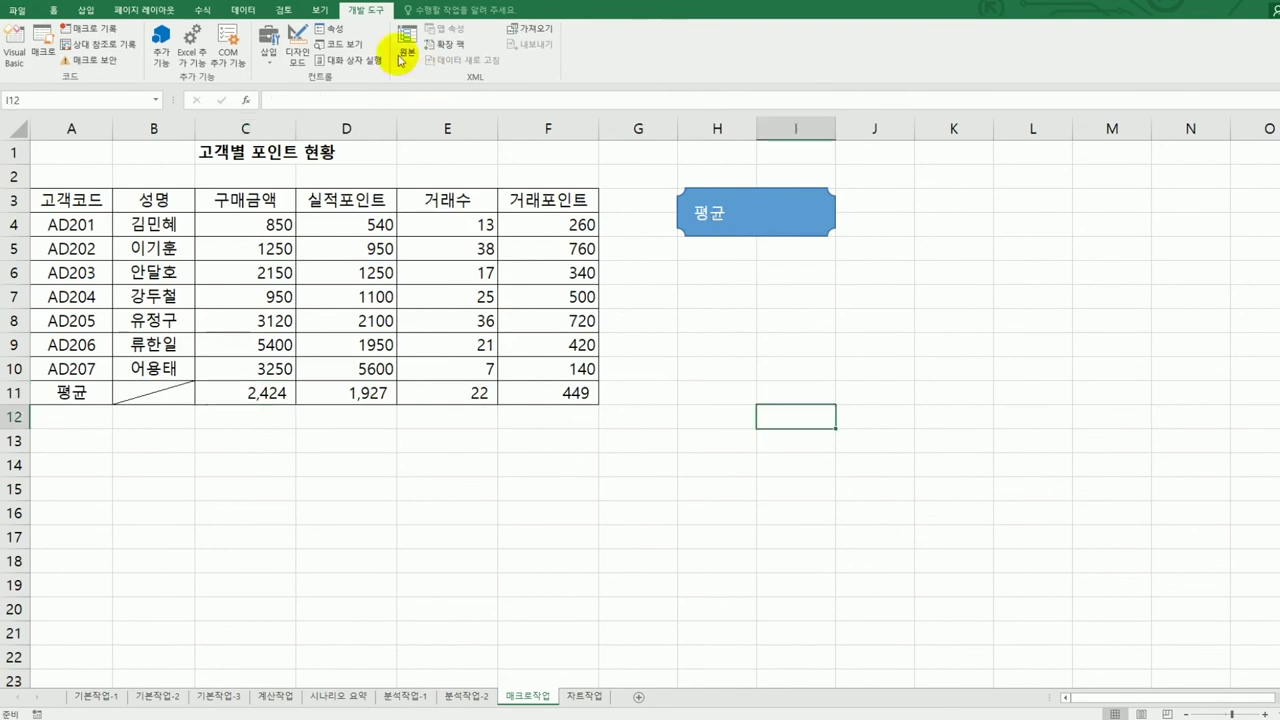
Step: Insert a form-control button covering H6:I7, below the 평균 shape
left_click(268, 52)
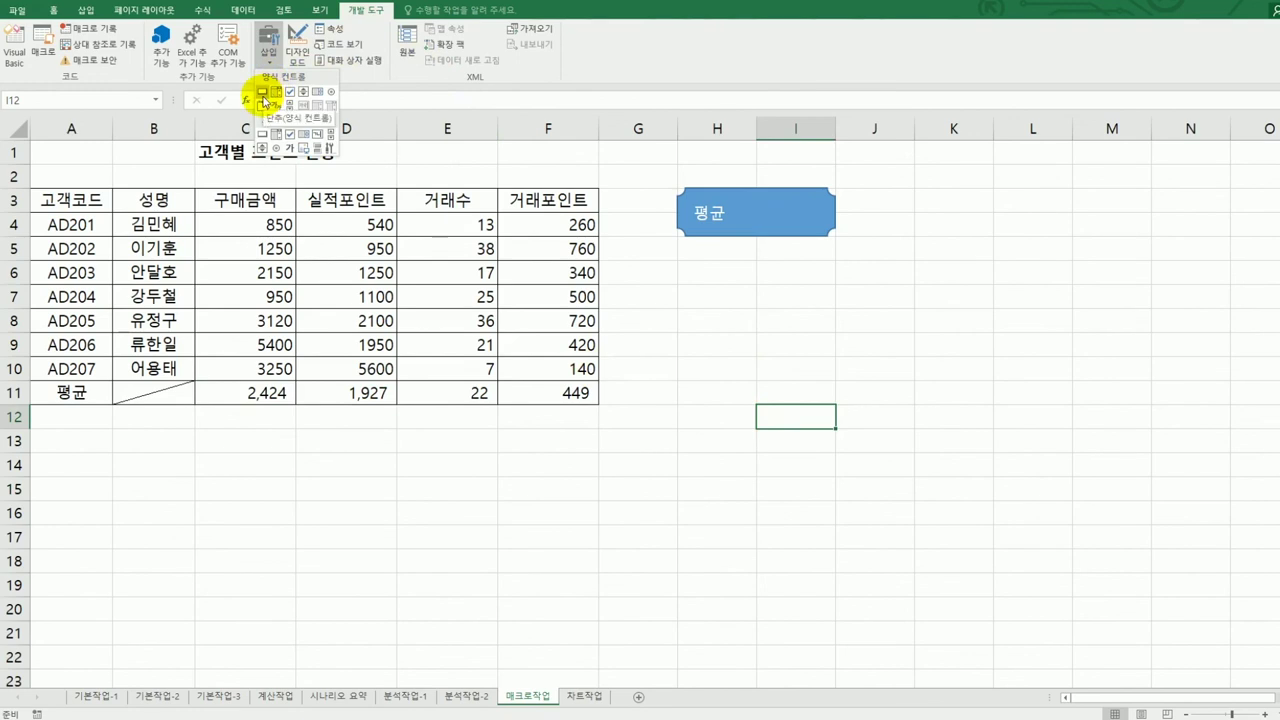
left_click(263, 98)
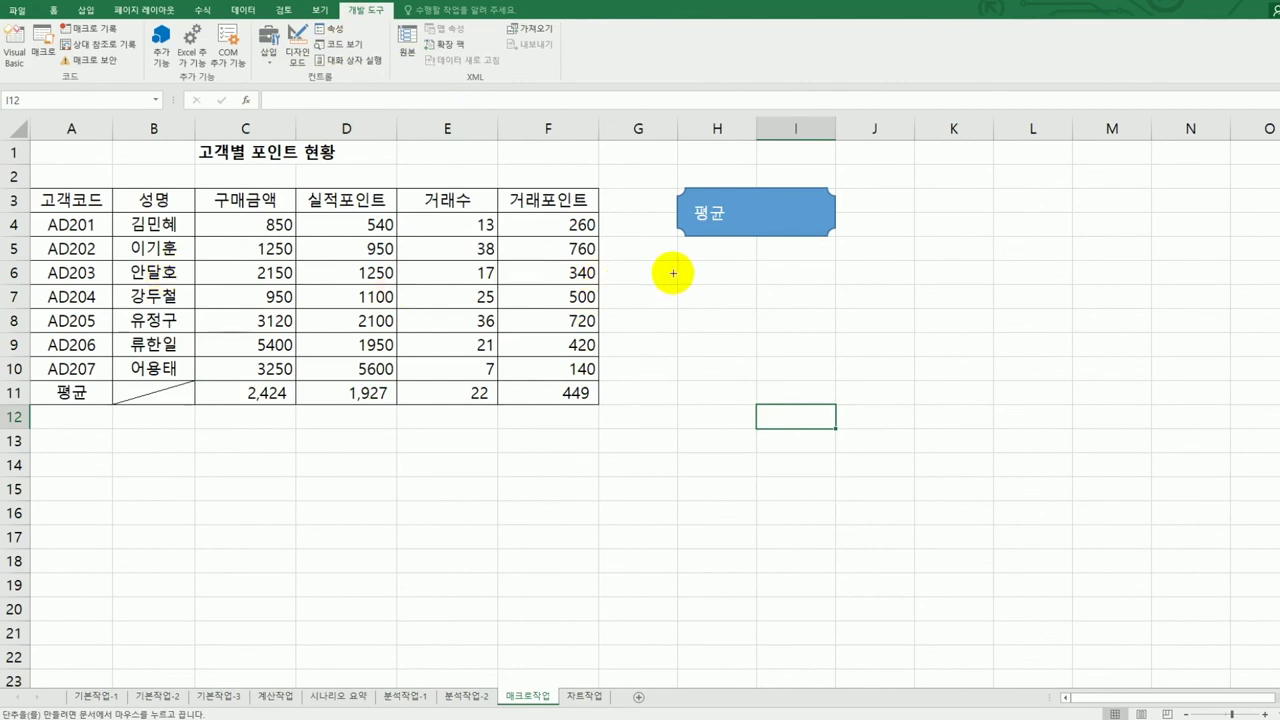
mouse_move(677, 262)
left_mouse_down()
mouse_move(815, 265)
mouse_move(810, 307)
left_mouse_up()
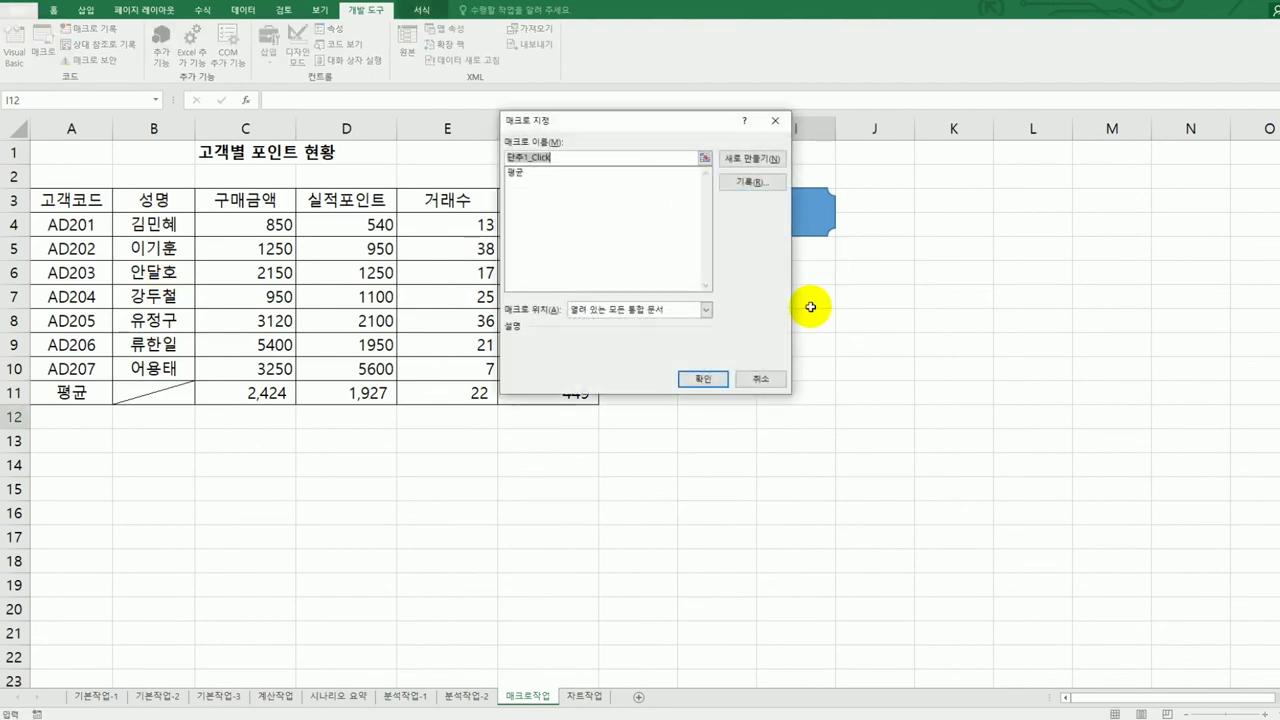
Step: Assign a new macro named 서식 to the button and start recording it in the current workbook
left_click_drag(628, 121, 1003, 275)
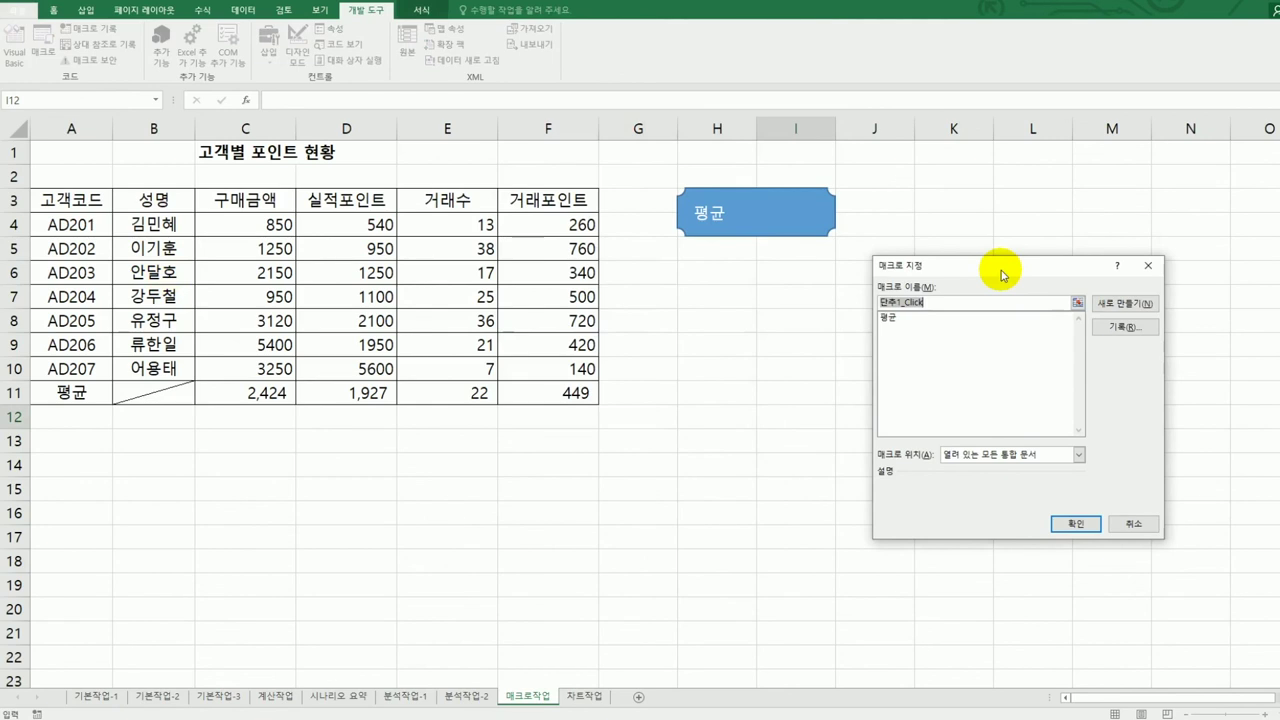
type("ㅅ")
type("식")
left_click(1124, 327)
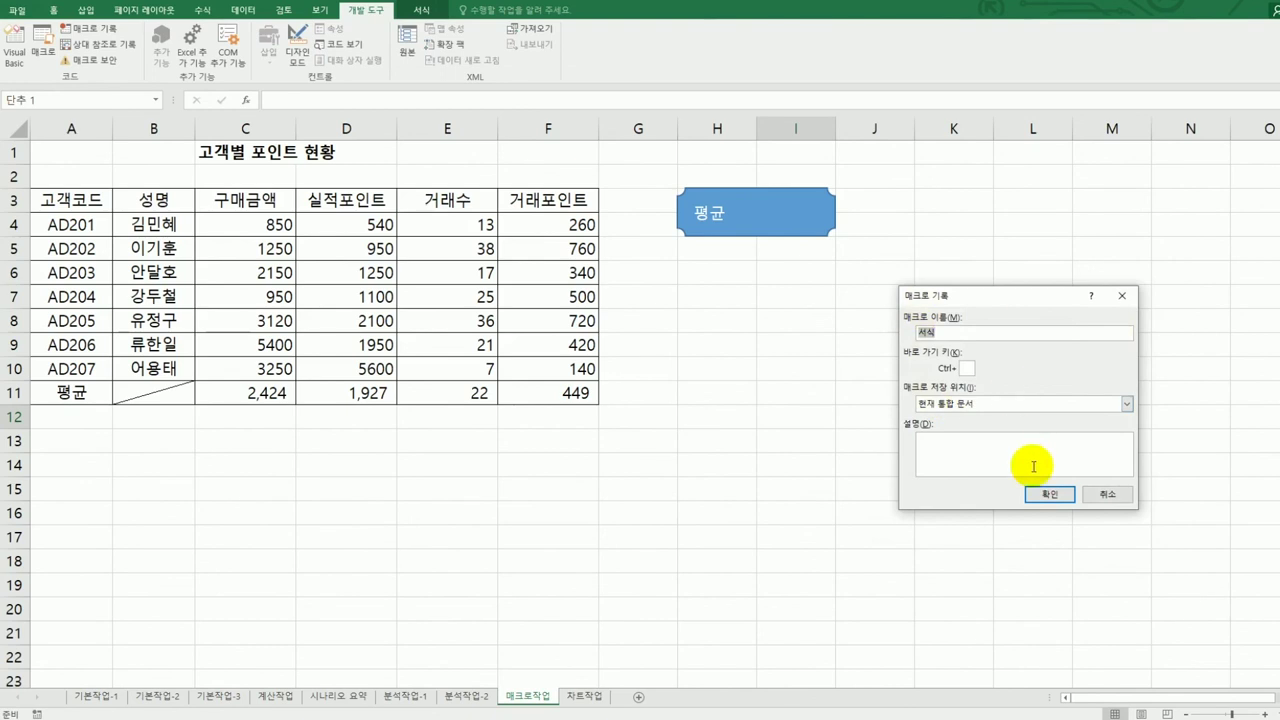
left_click(1046, 494)
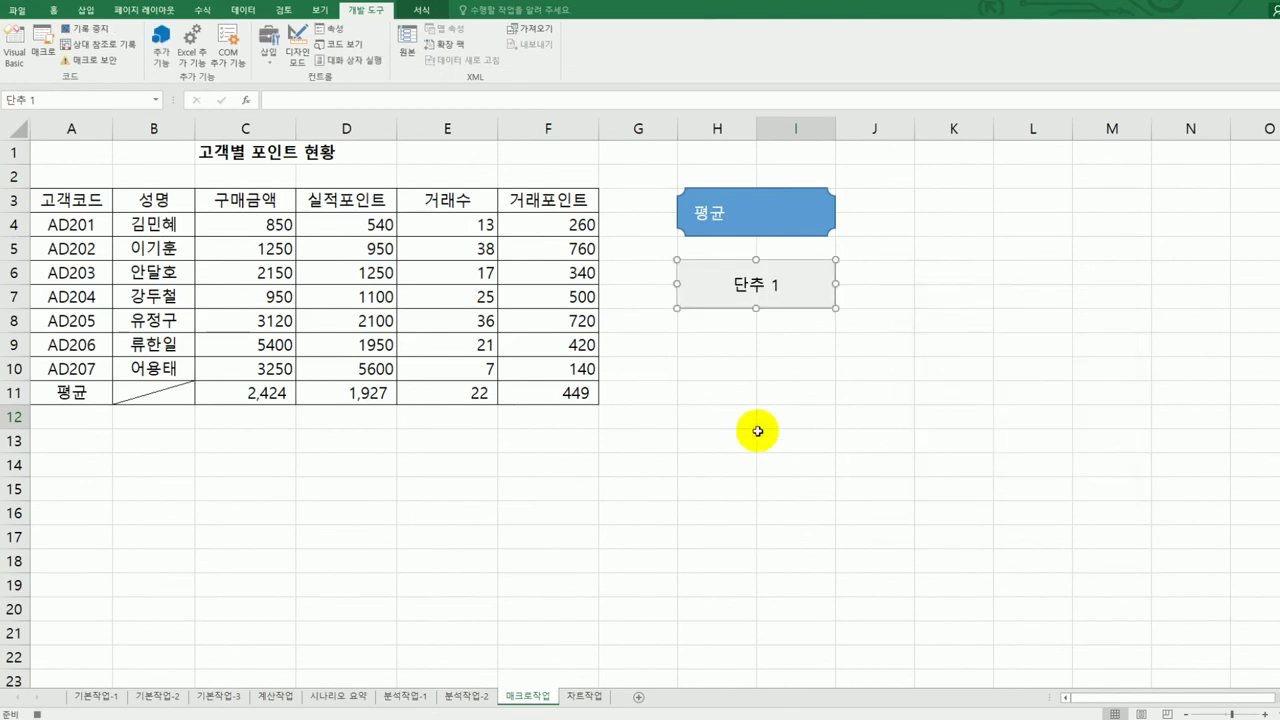
Step: Apply the comma style to the values in C4:F10 and stop recording the 서식 macro
left_click_drag(253, 230, 538, 380)
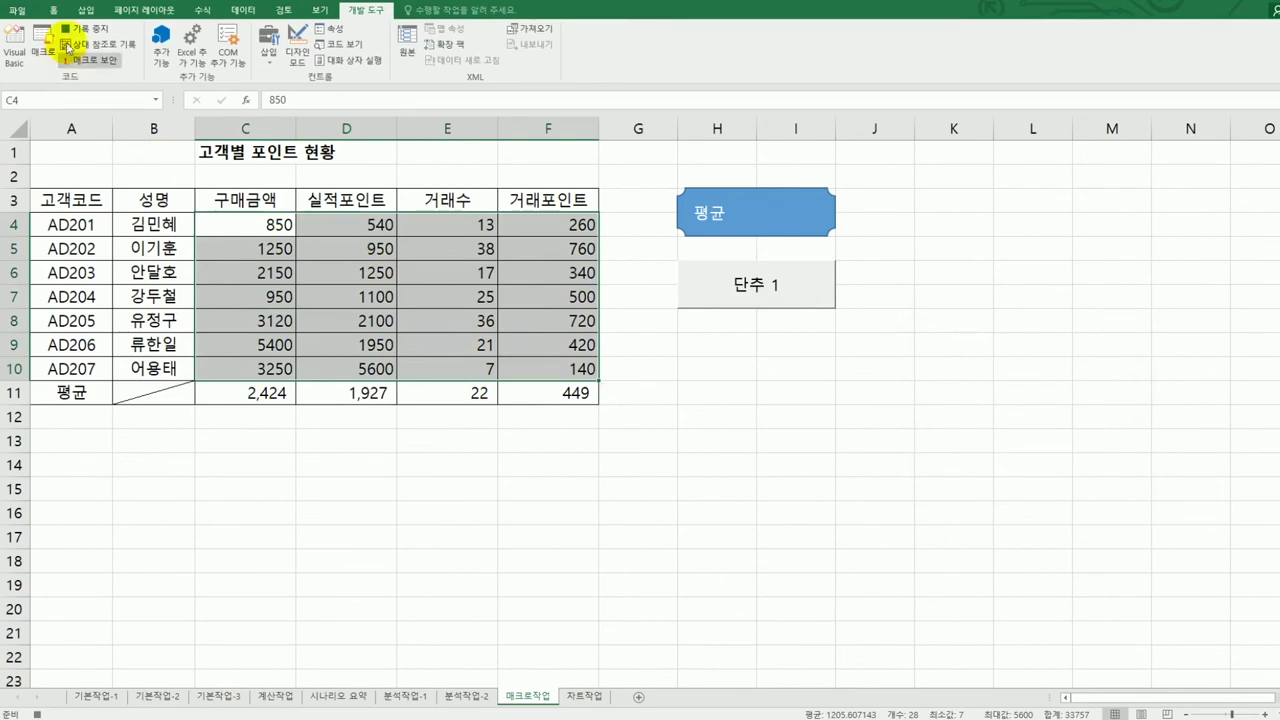
left_click(57, 10)
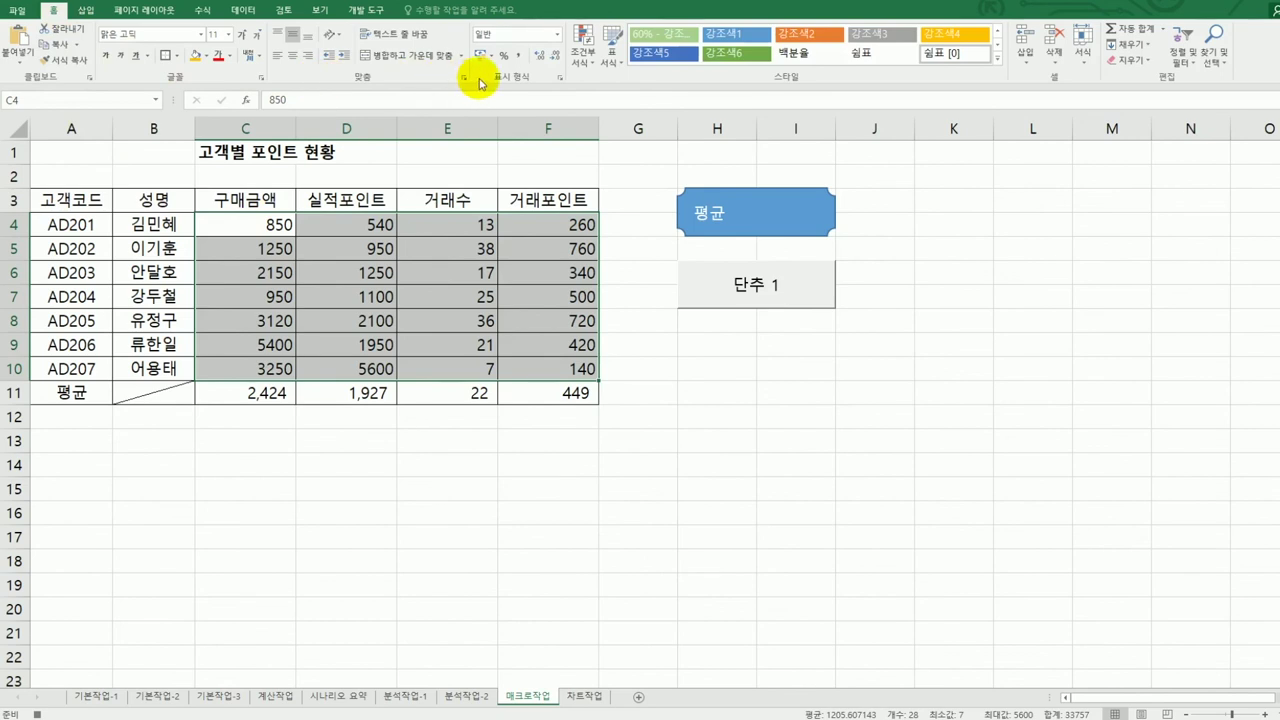
left_click(516, 55)
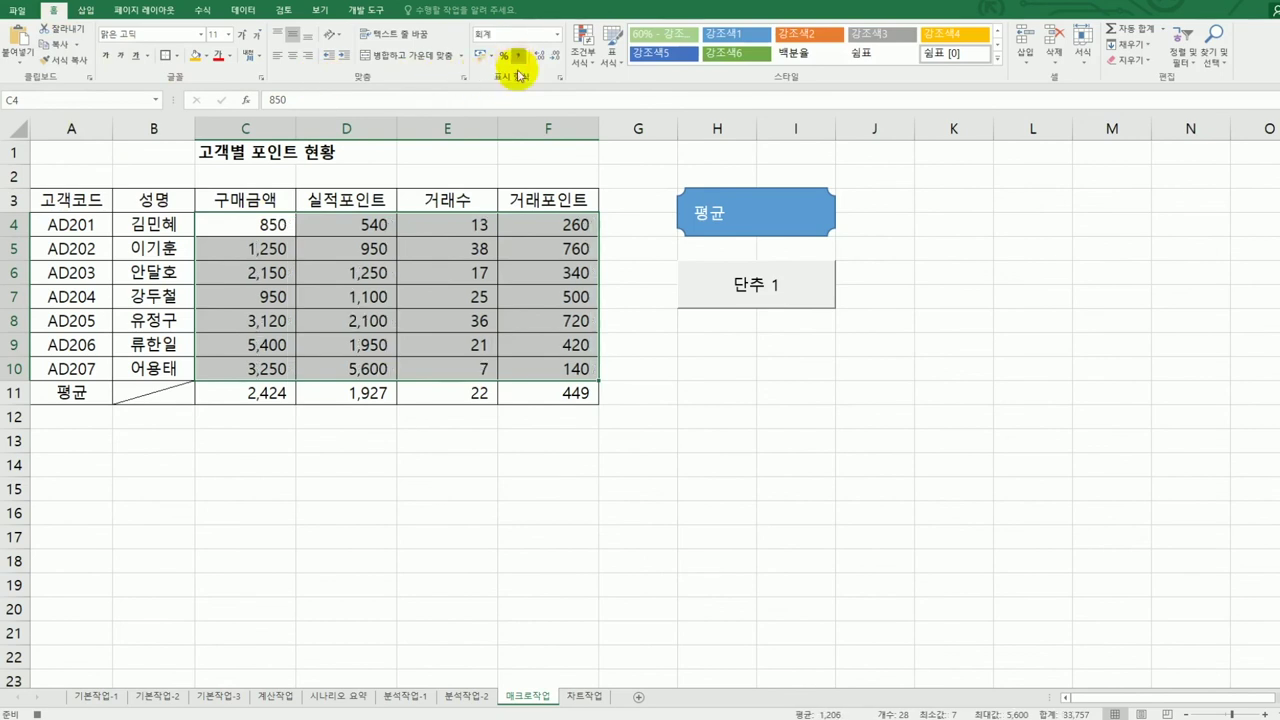
left_click(556, 372)
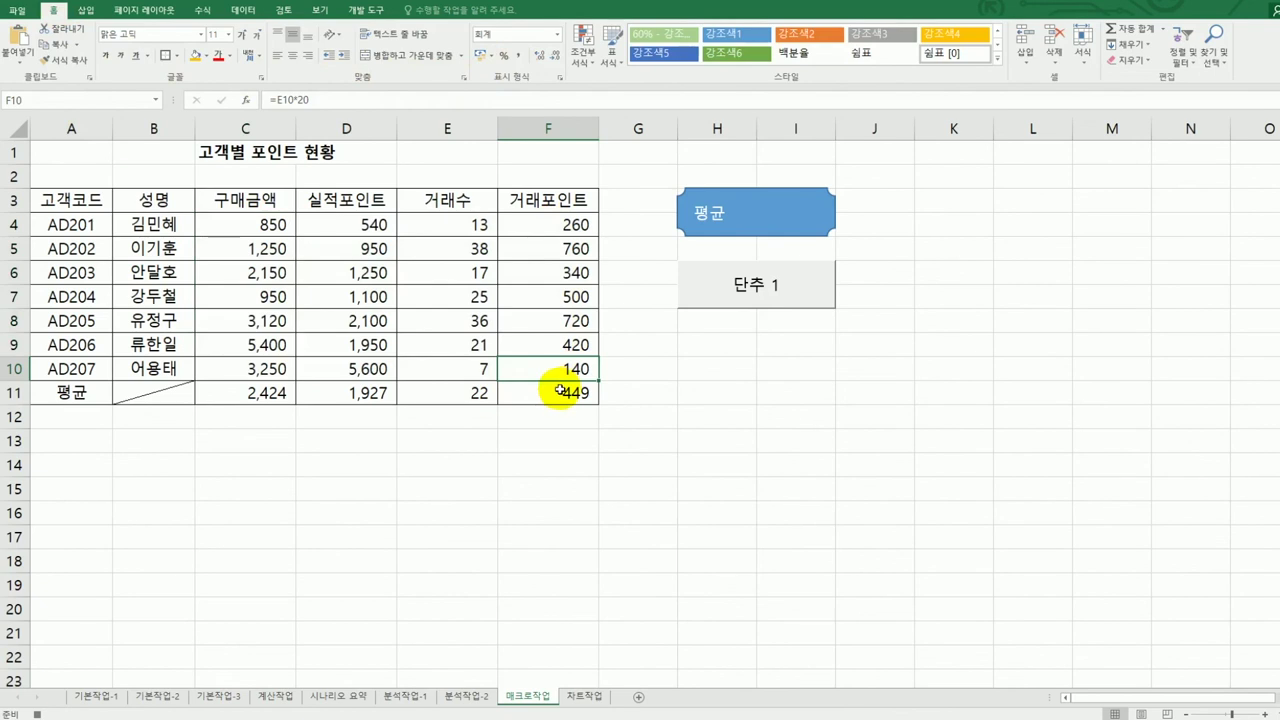
left_click(366, 10)
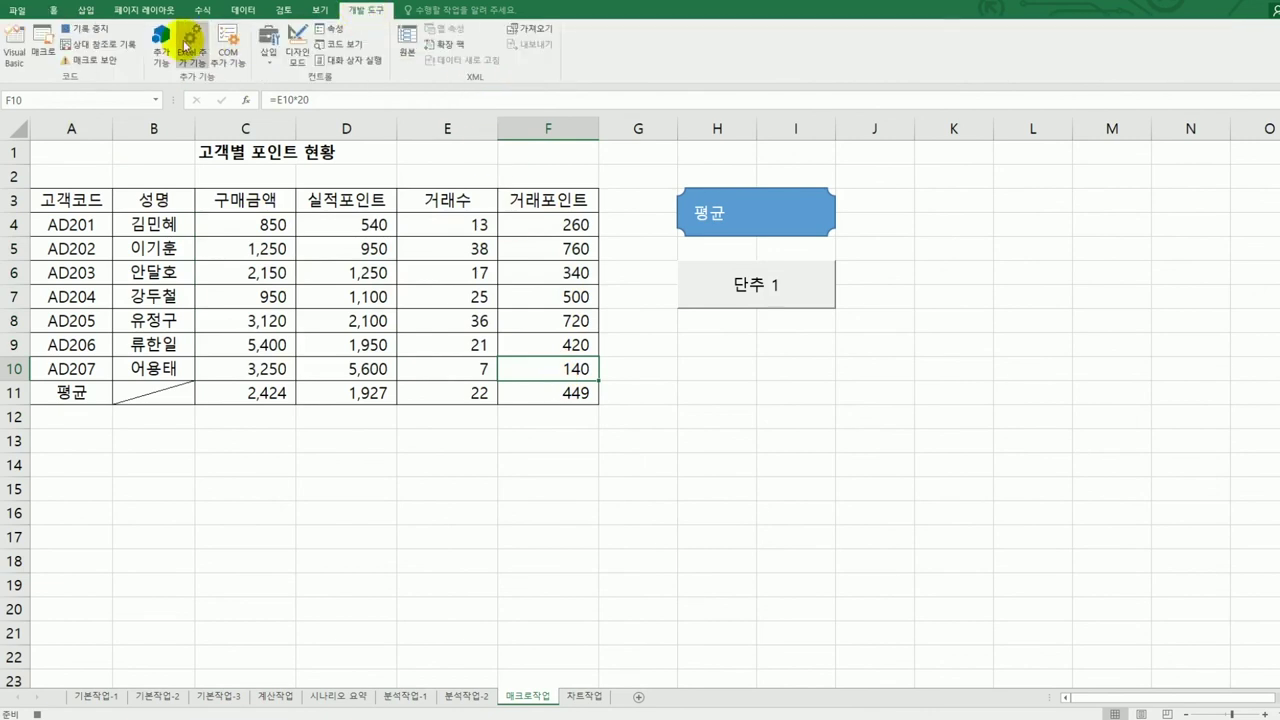
left_click(84, 29)
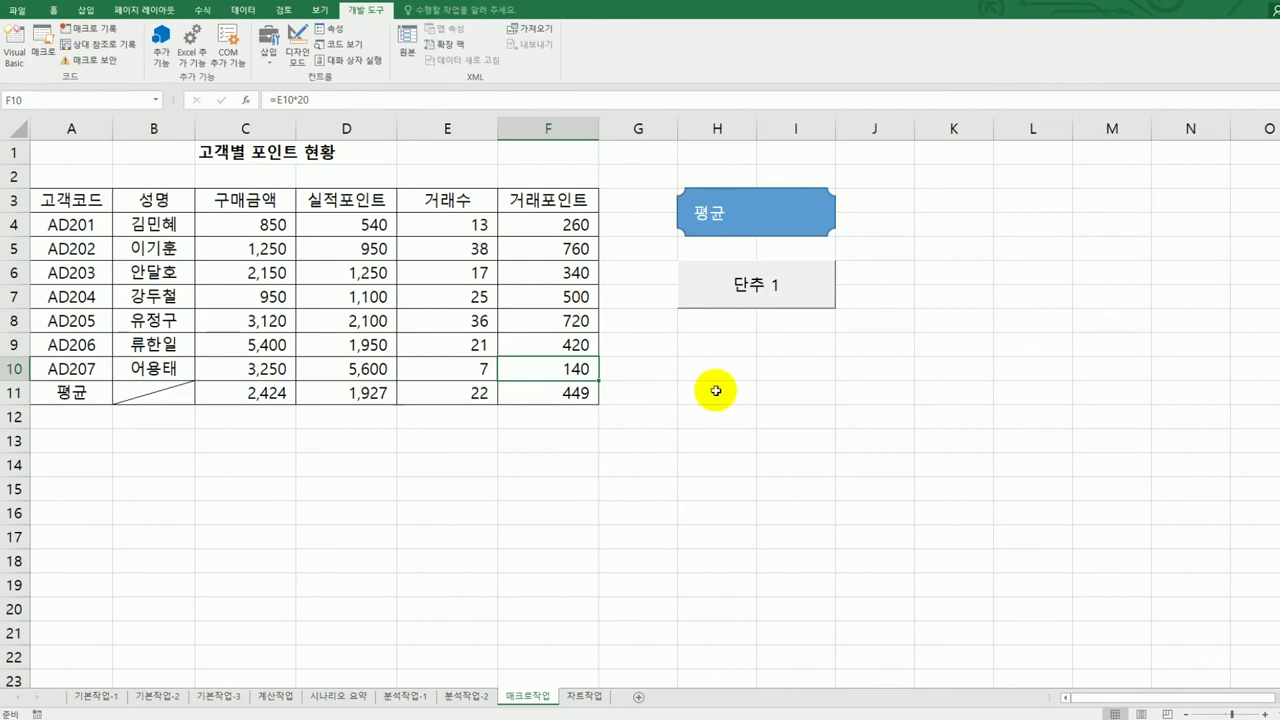
Step: Replace the form button's label with 서식
right_click(742, 298)
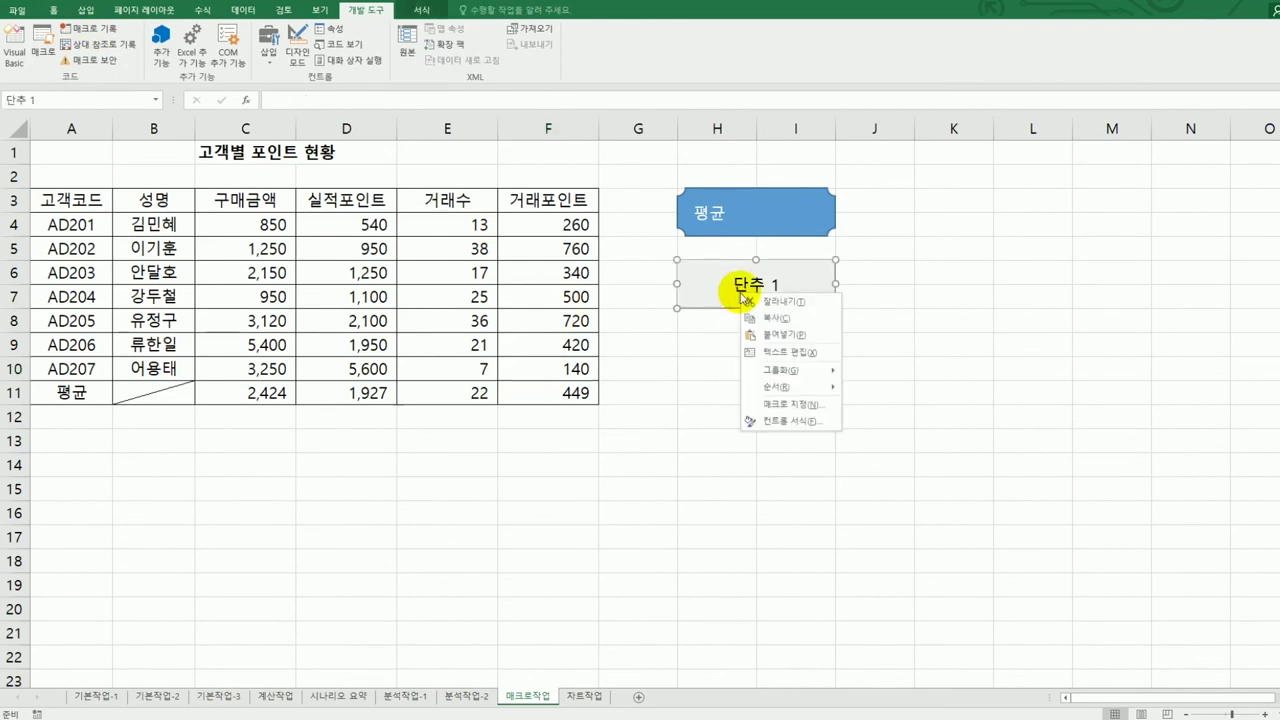
left_click(782, 351)
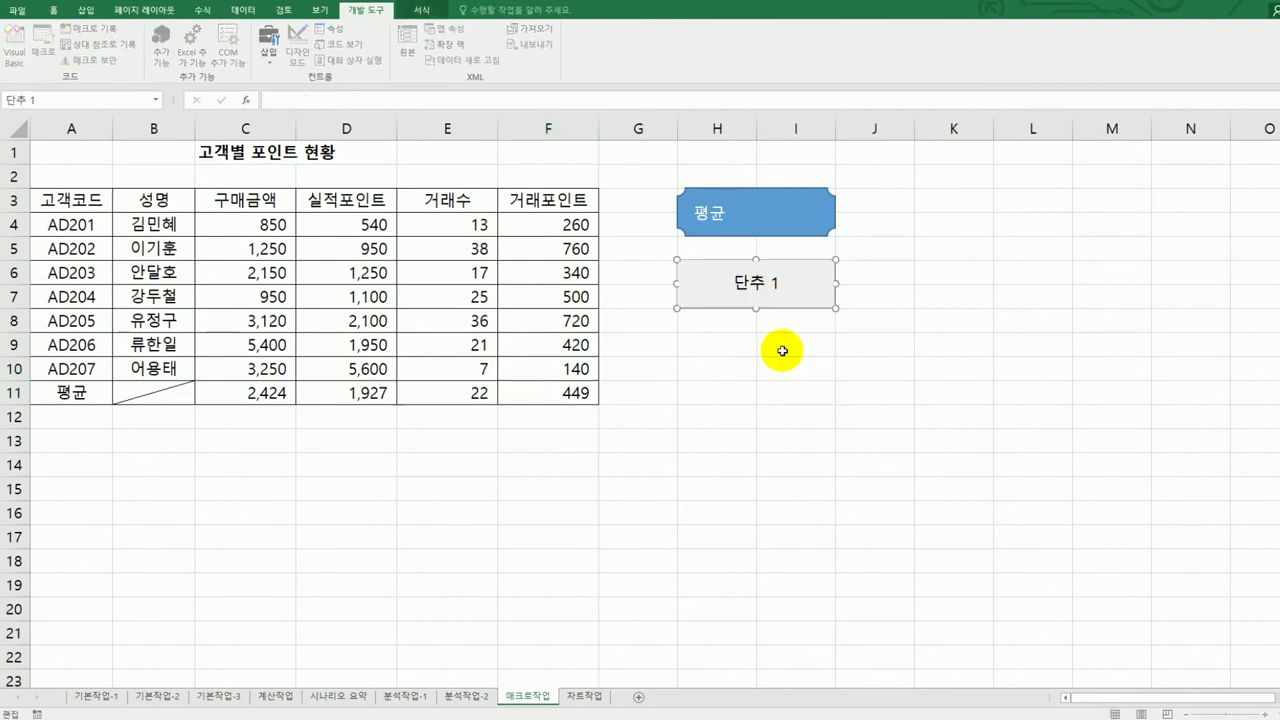
key("ctrl+a")
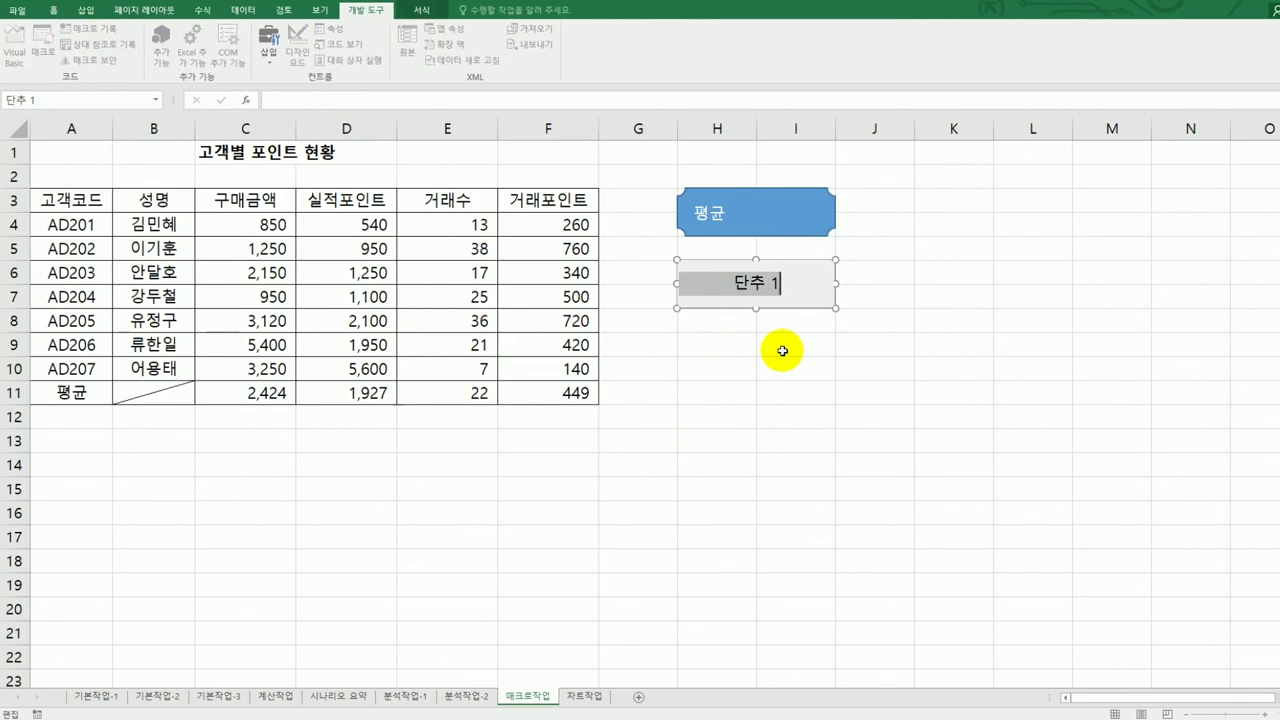
type("서식")
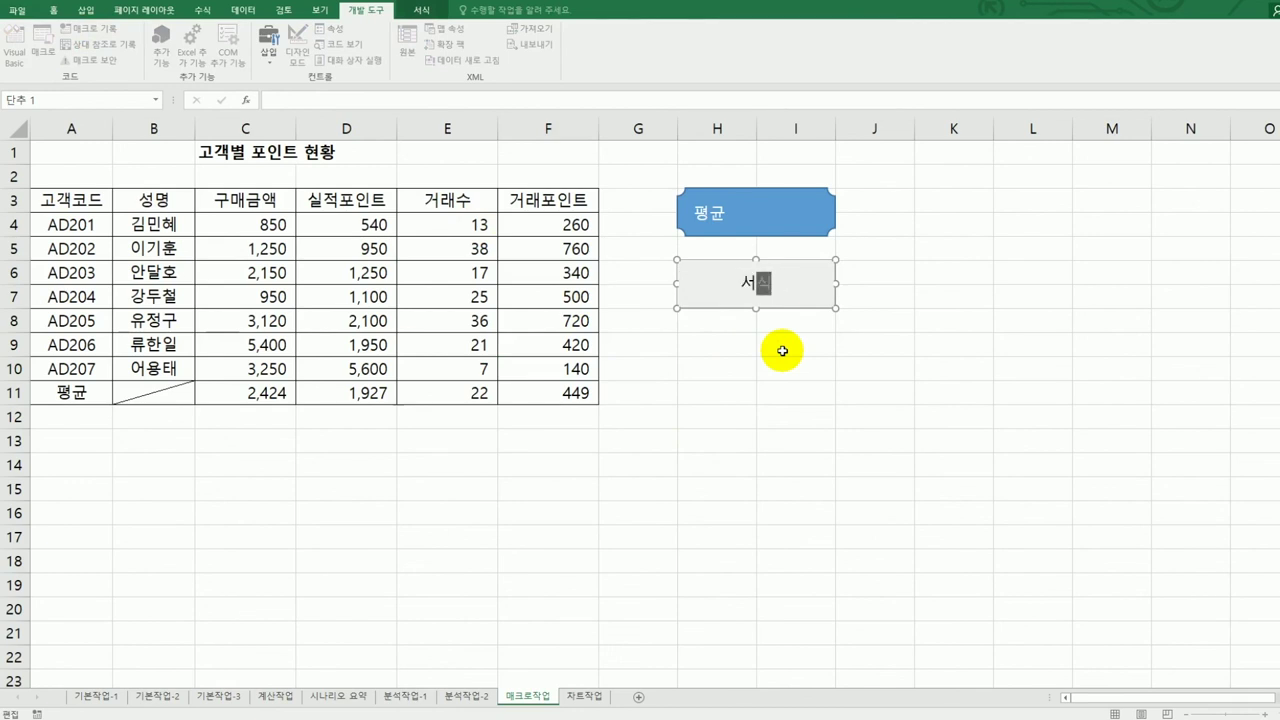
left_click(865, 382)
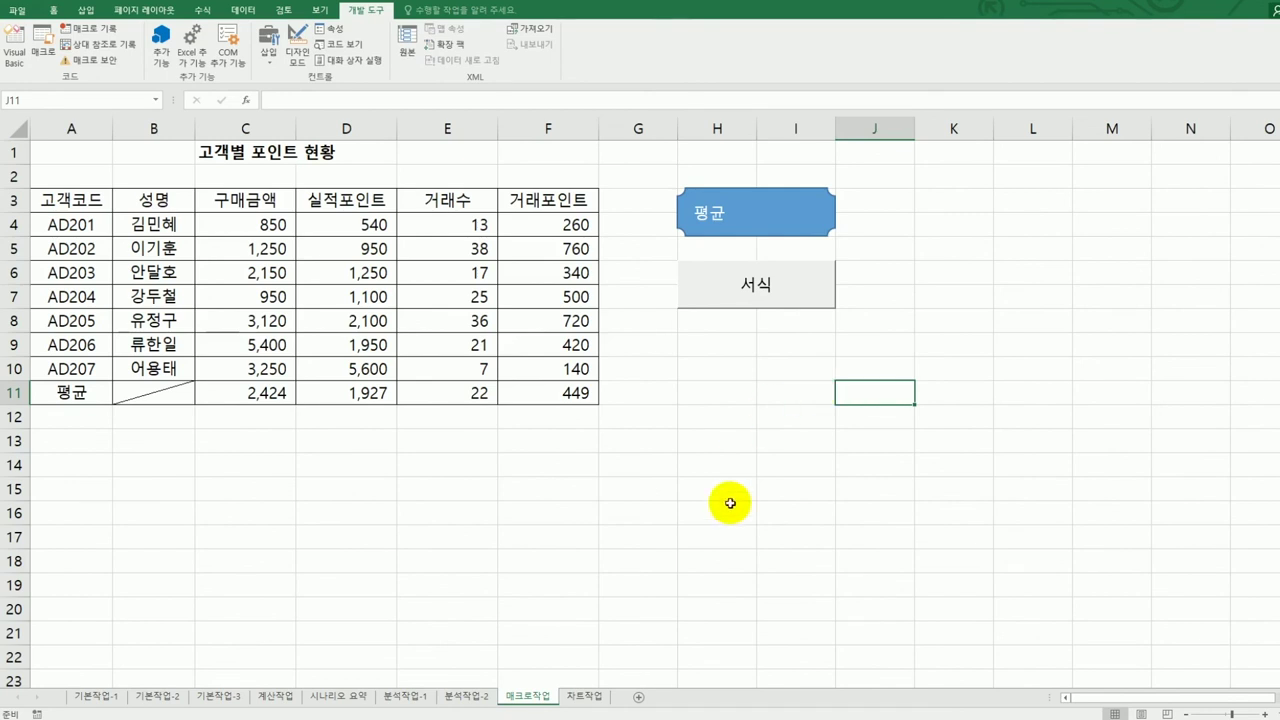
Step: On the 차트작업 sheet, delete the 가슴둘레 series from the column chart
left_click(591, 695)
left_click(883, 495)
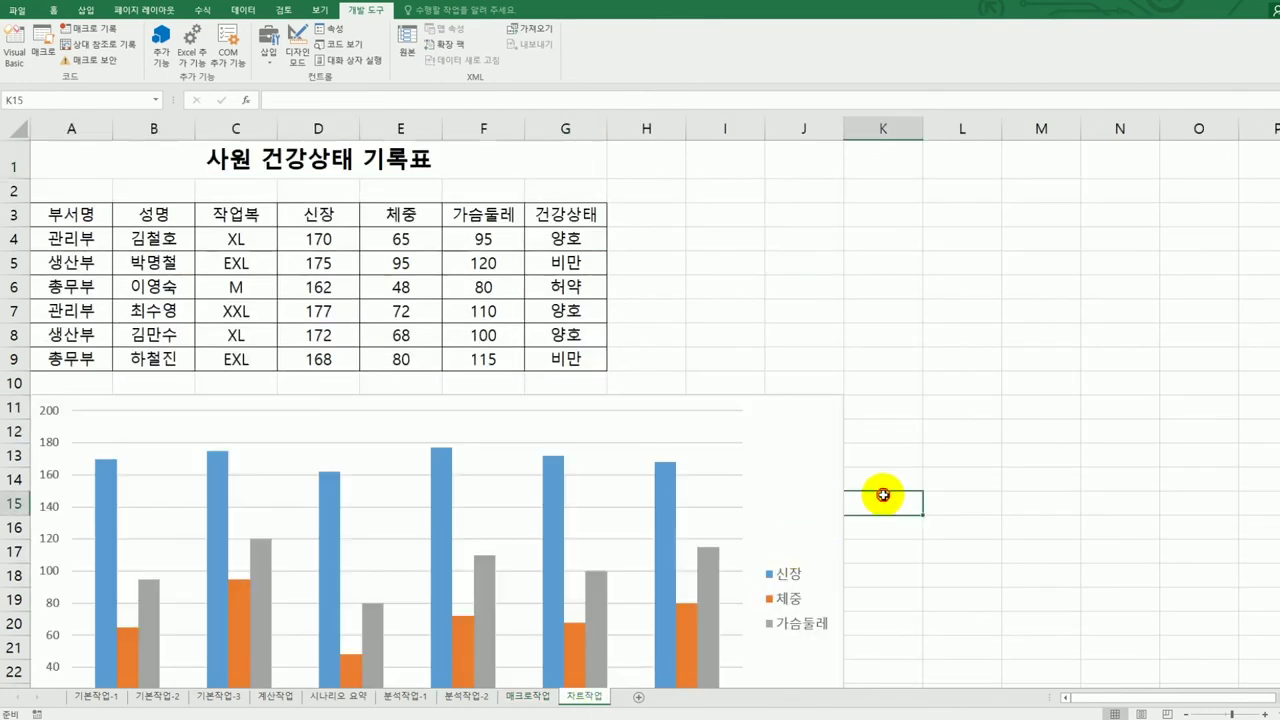
scroll(884, 500, "down", 2)
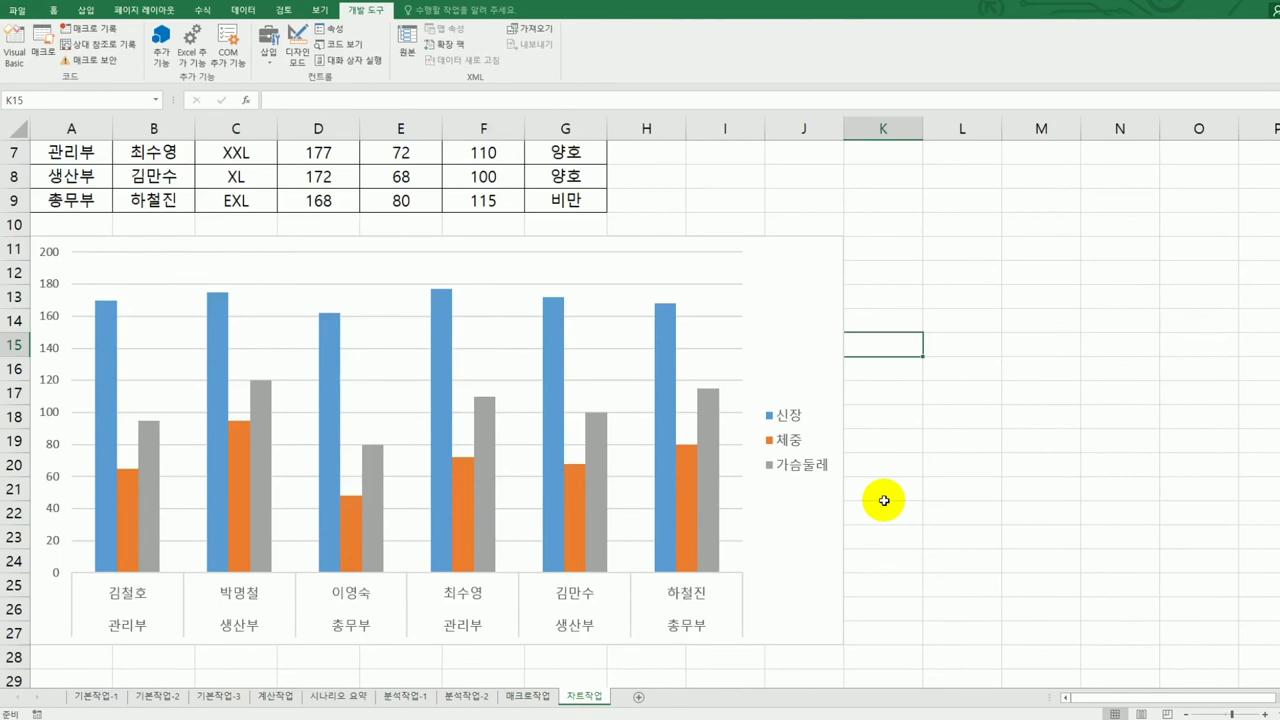
scroll(884, 500, "down", 1)
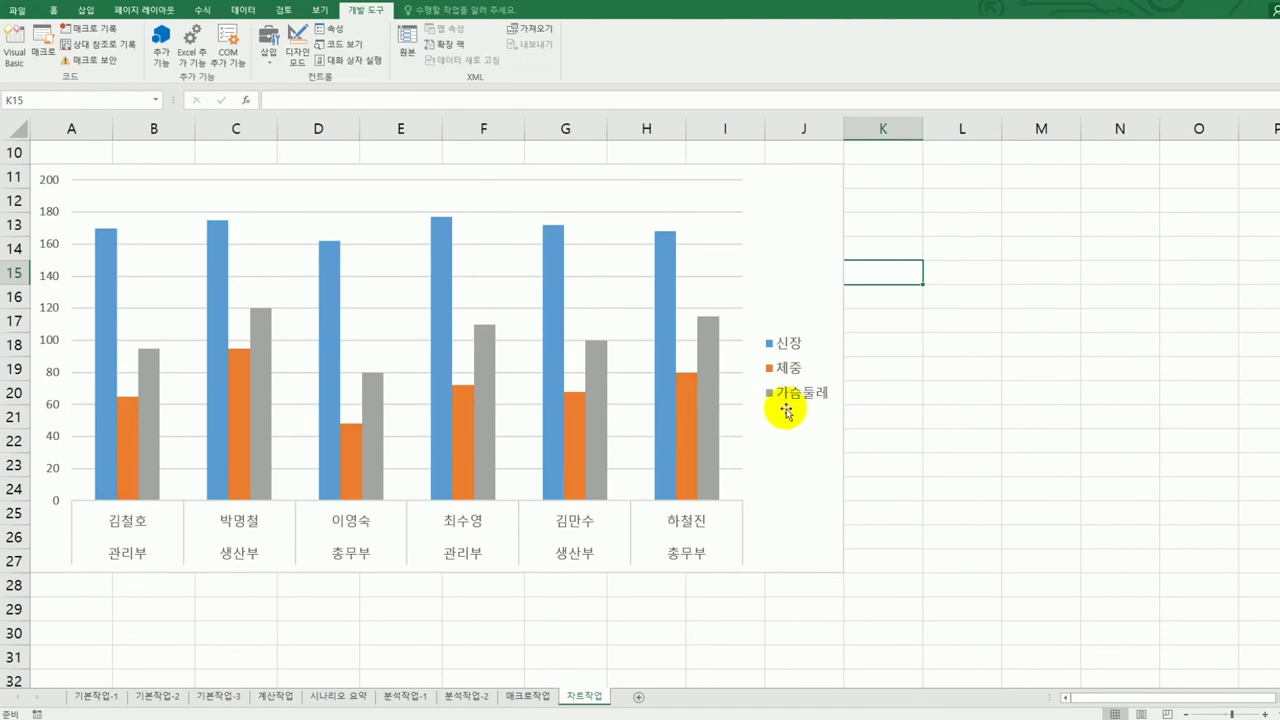
left_click(268, 352)
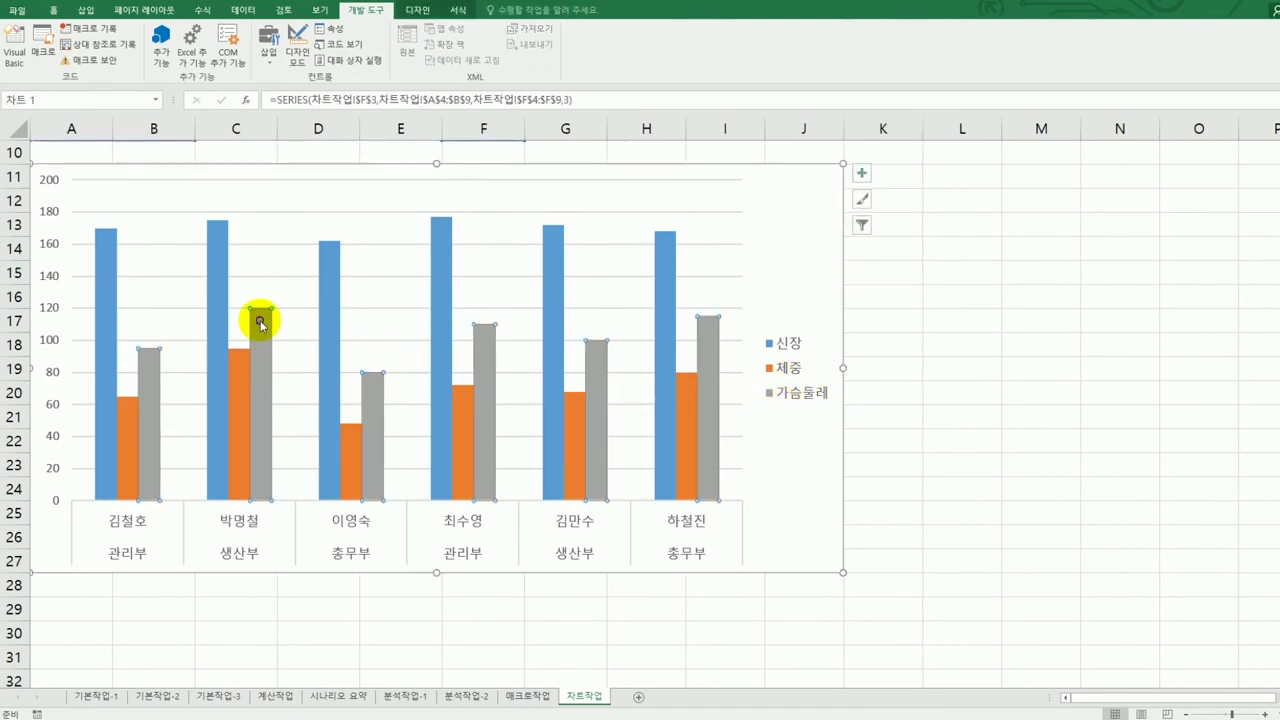
right_click(261, 321)
left_click(312, 331)
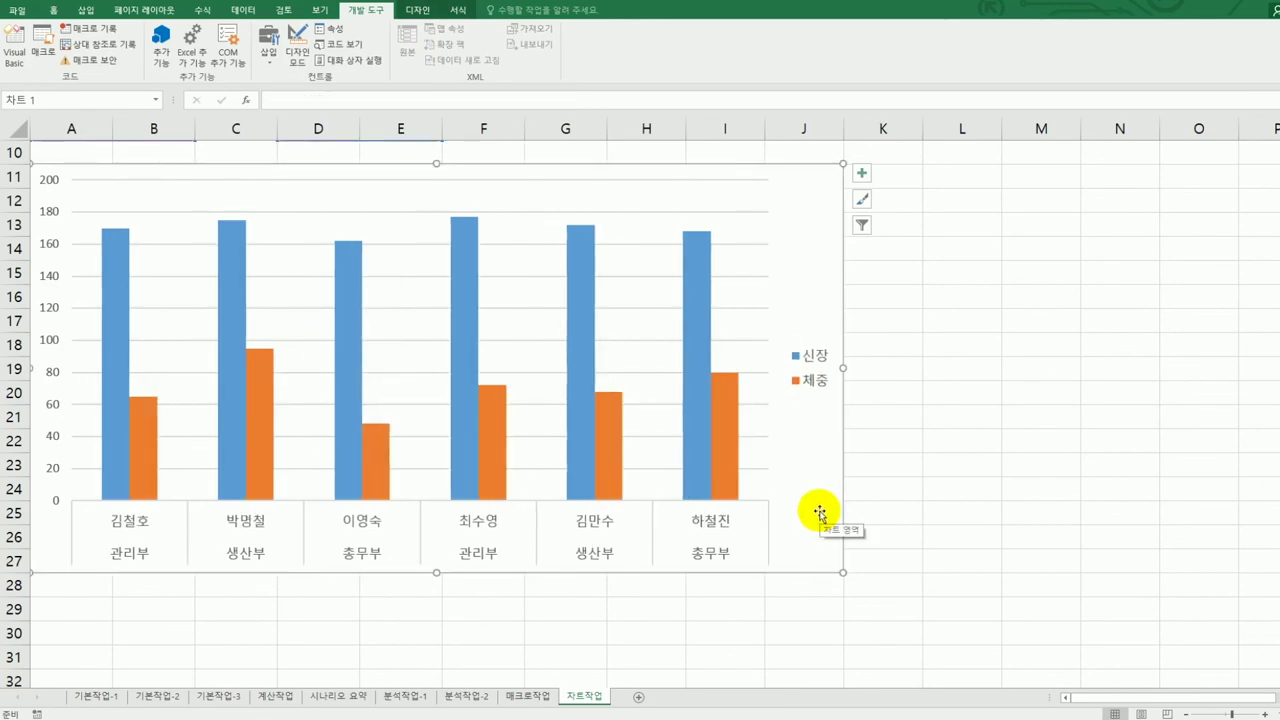
Step: Change the chart type to clustered bar (묶은 가로 막대형), keeping the 신장 and 체중 series
right_click(600, 201)
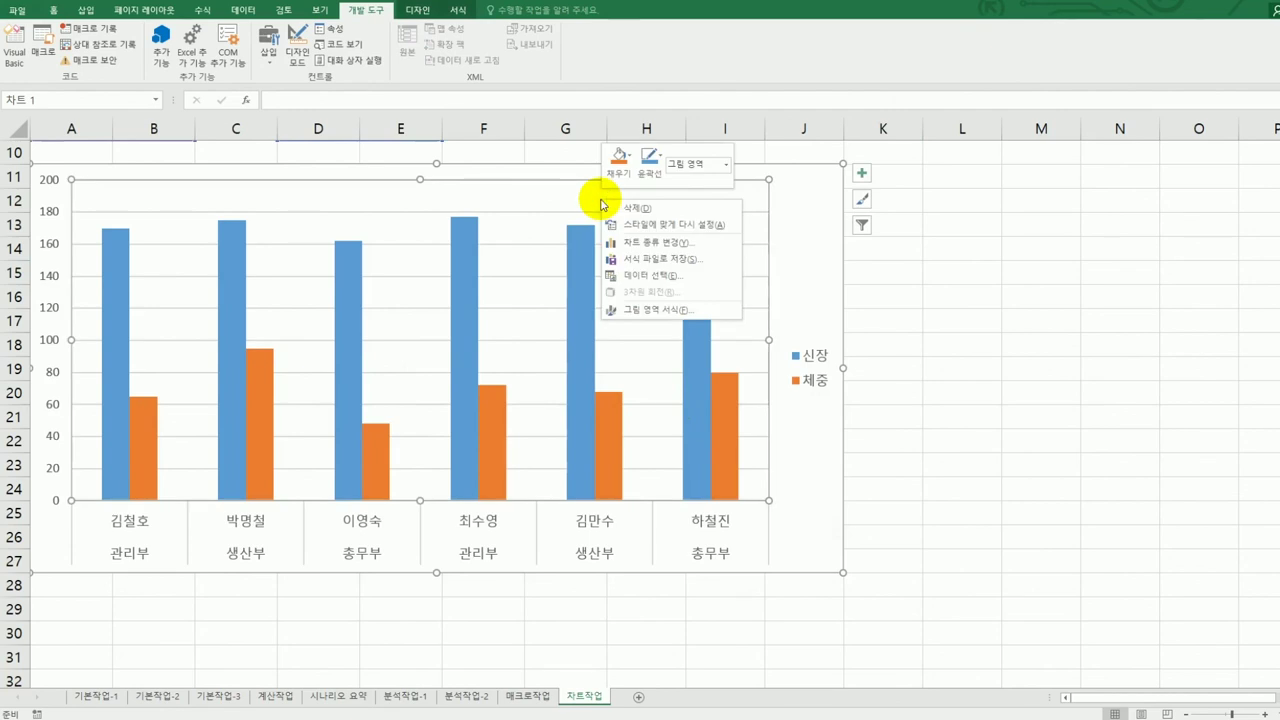
left_click(676, 248)
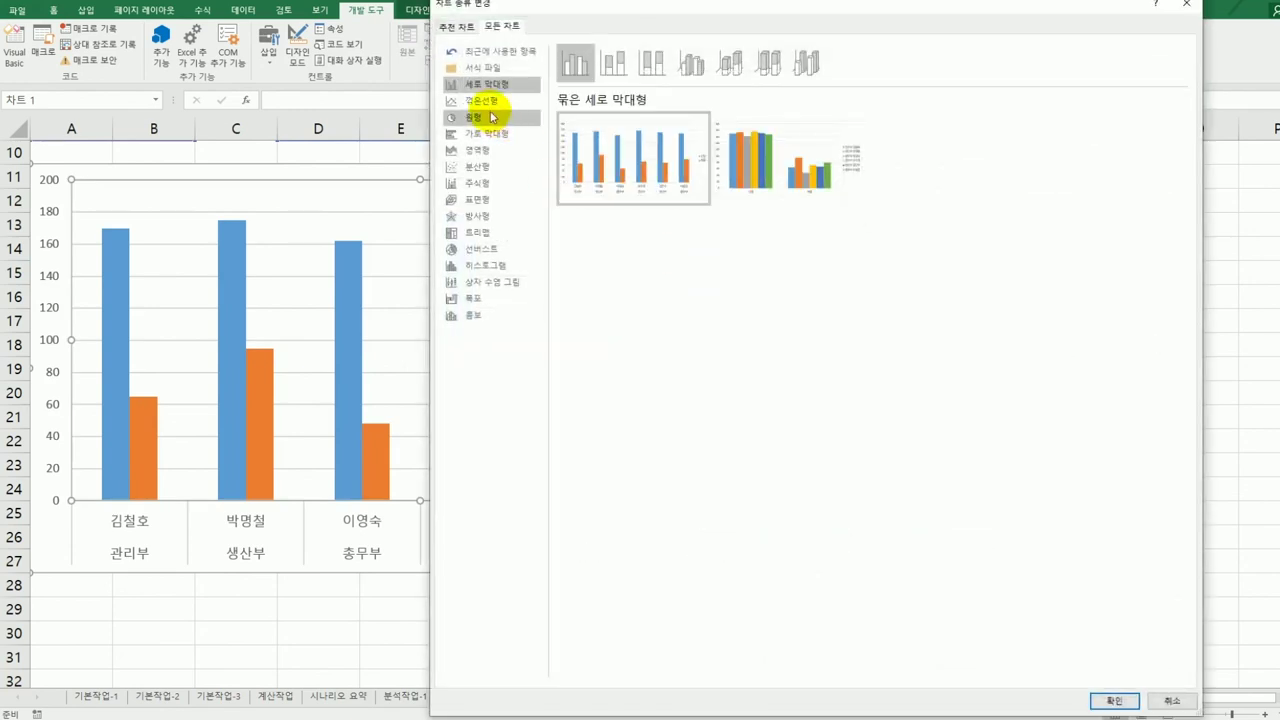
left_click(497, 133)
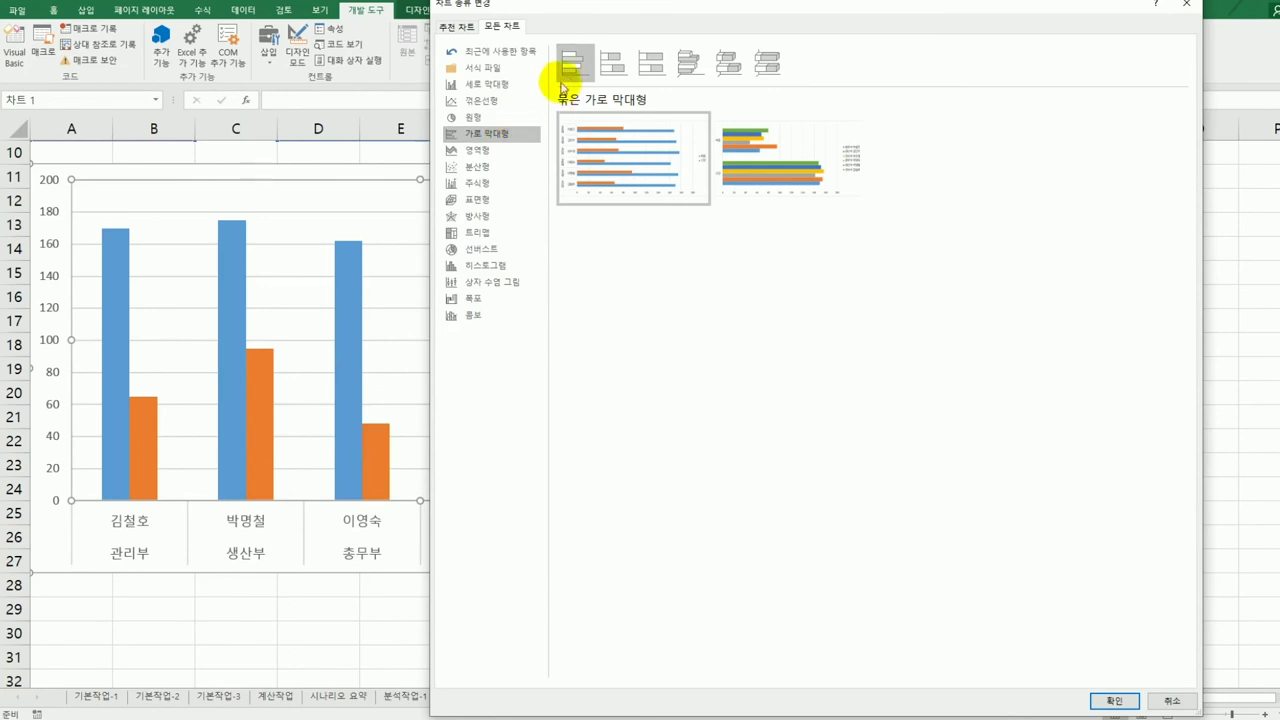
mouse_move(610, 150)
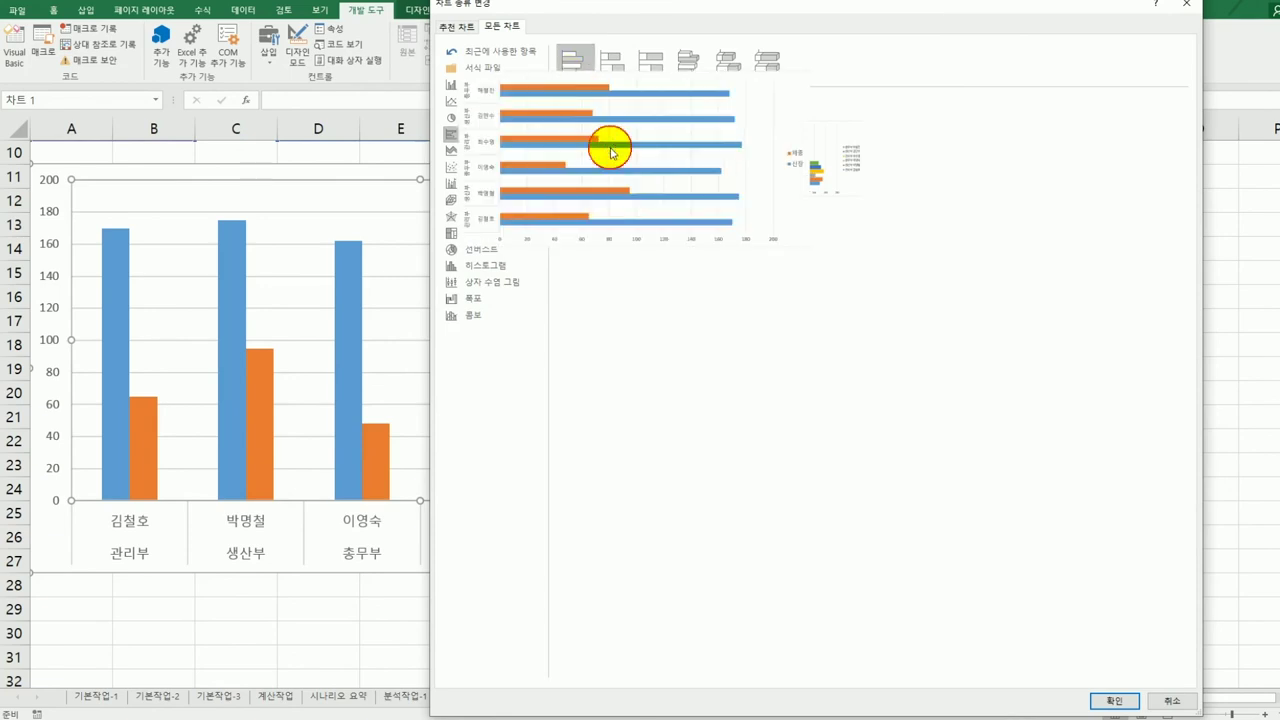
left_click(1110, 700)
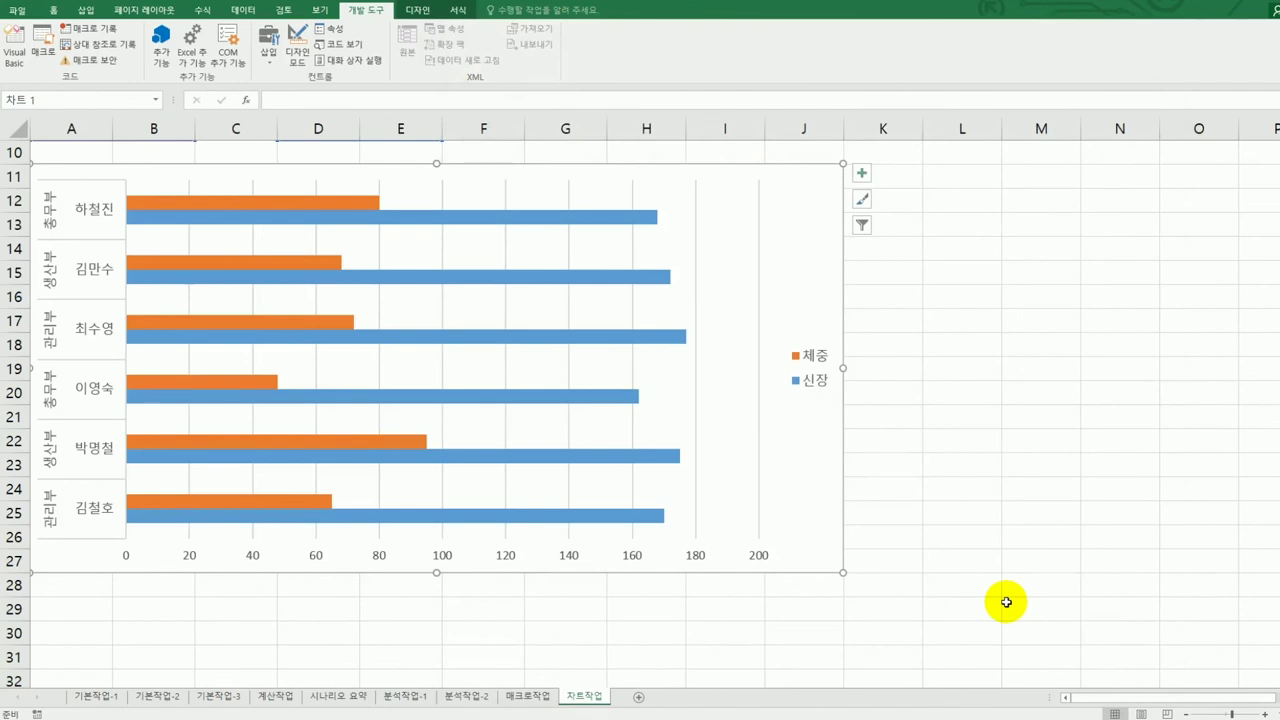
Step: Add a chart title to the bar chart and set its text to 사원 건강 상태
left_click(862, 174)
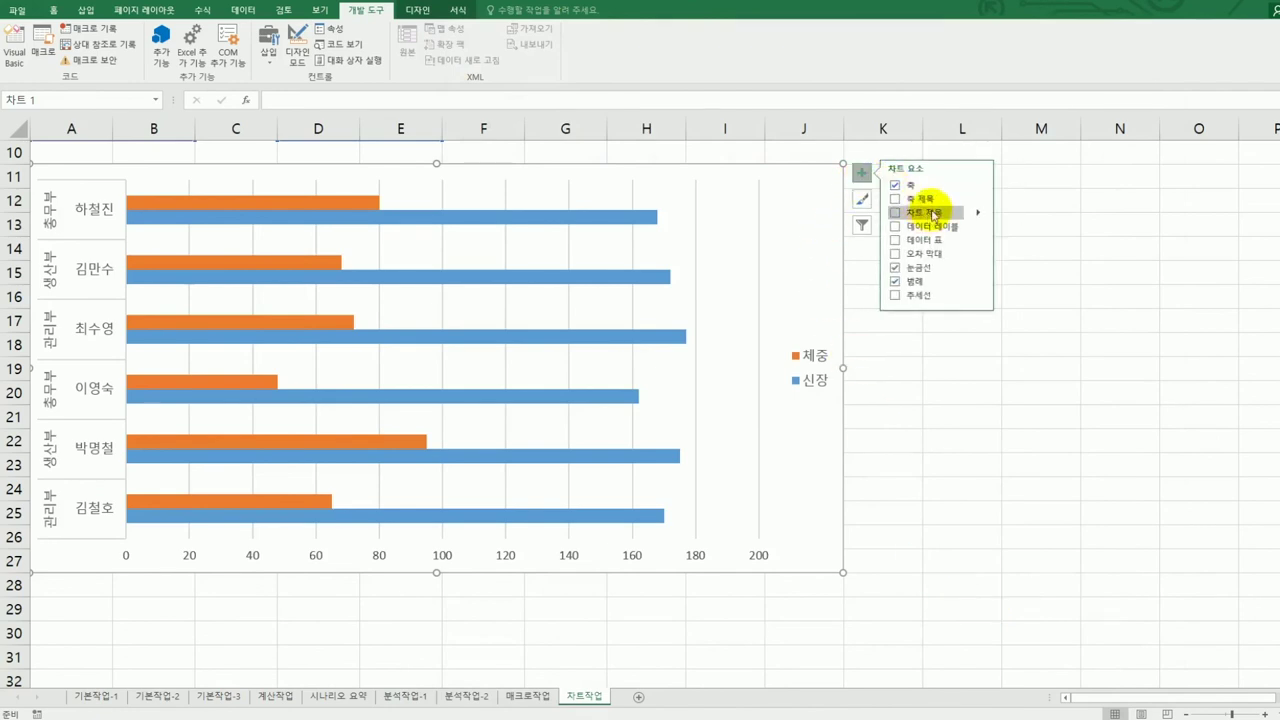
left_click(910, 200)
left_click(937, 215)
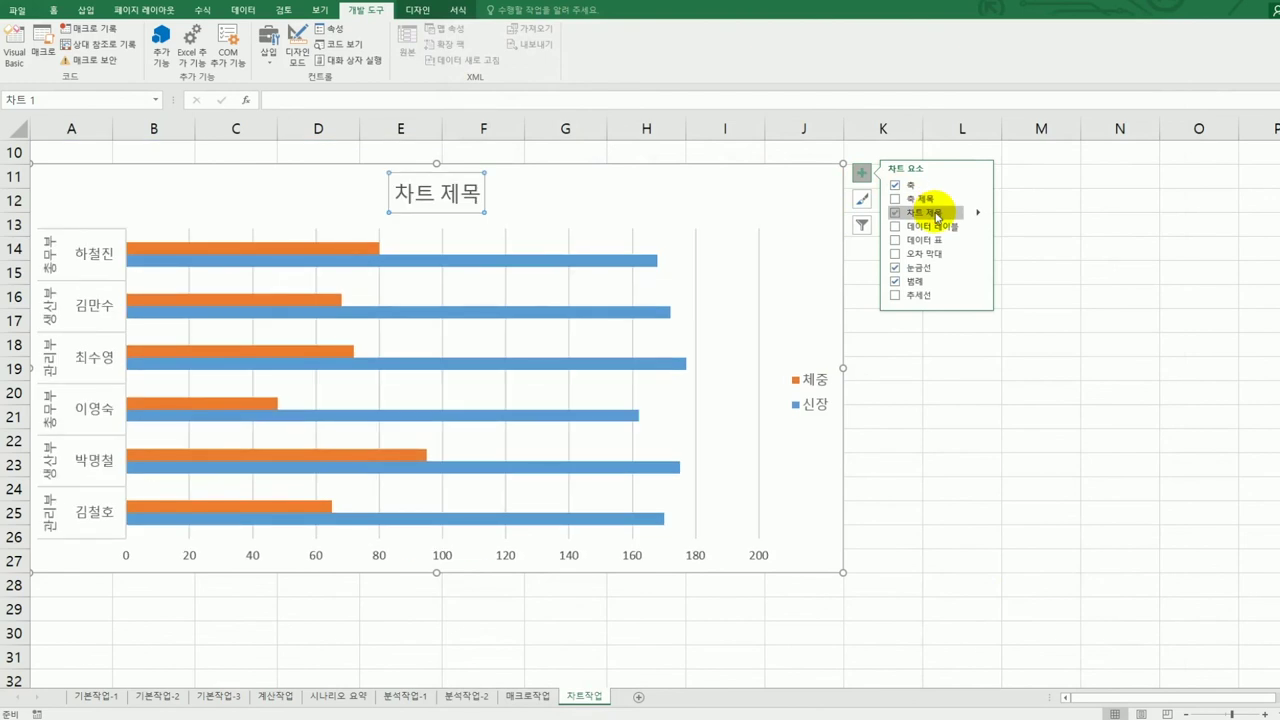
left_click_drag(405, 194, 482, 203)
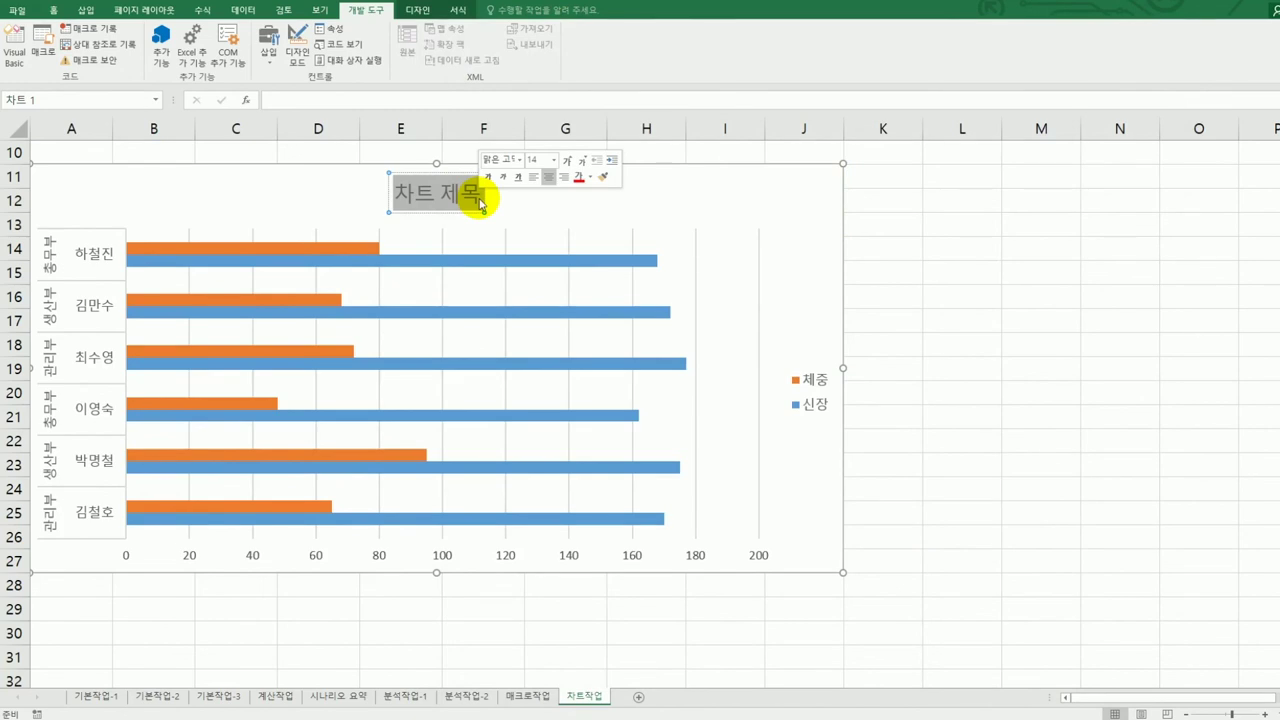
type("사원")
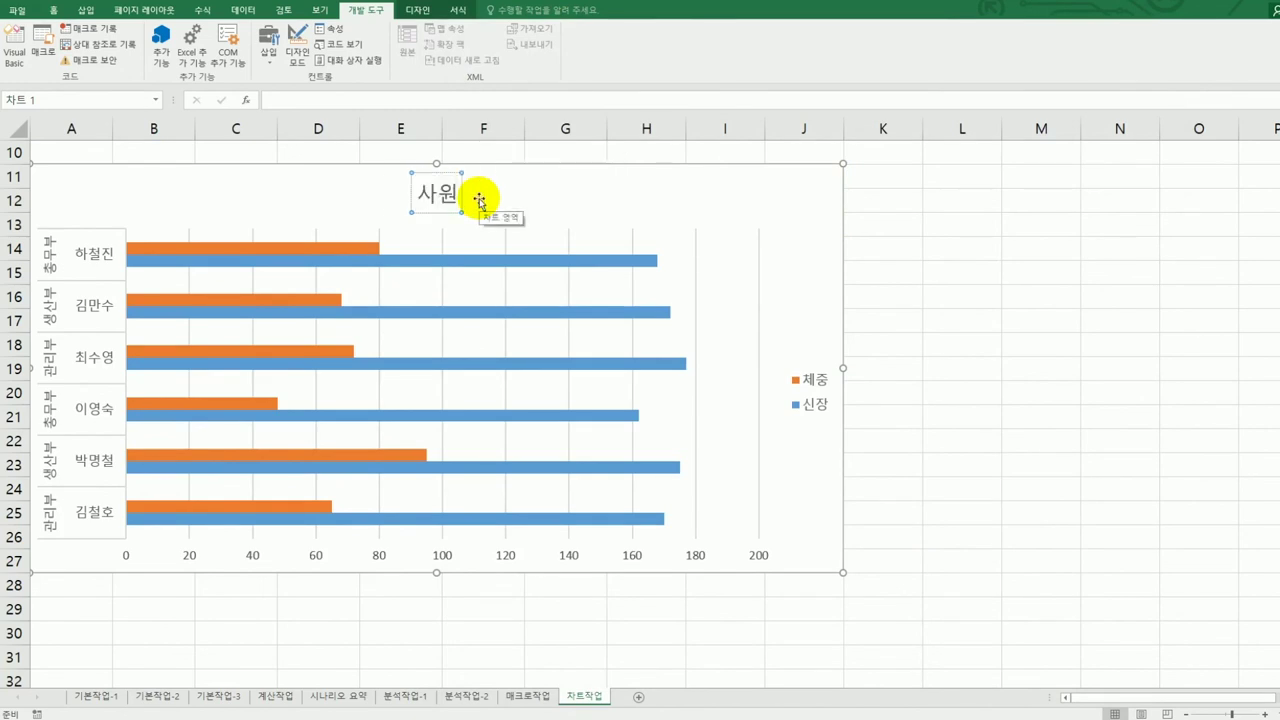
type(" 건강 상태")
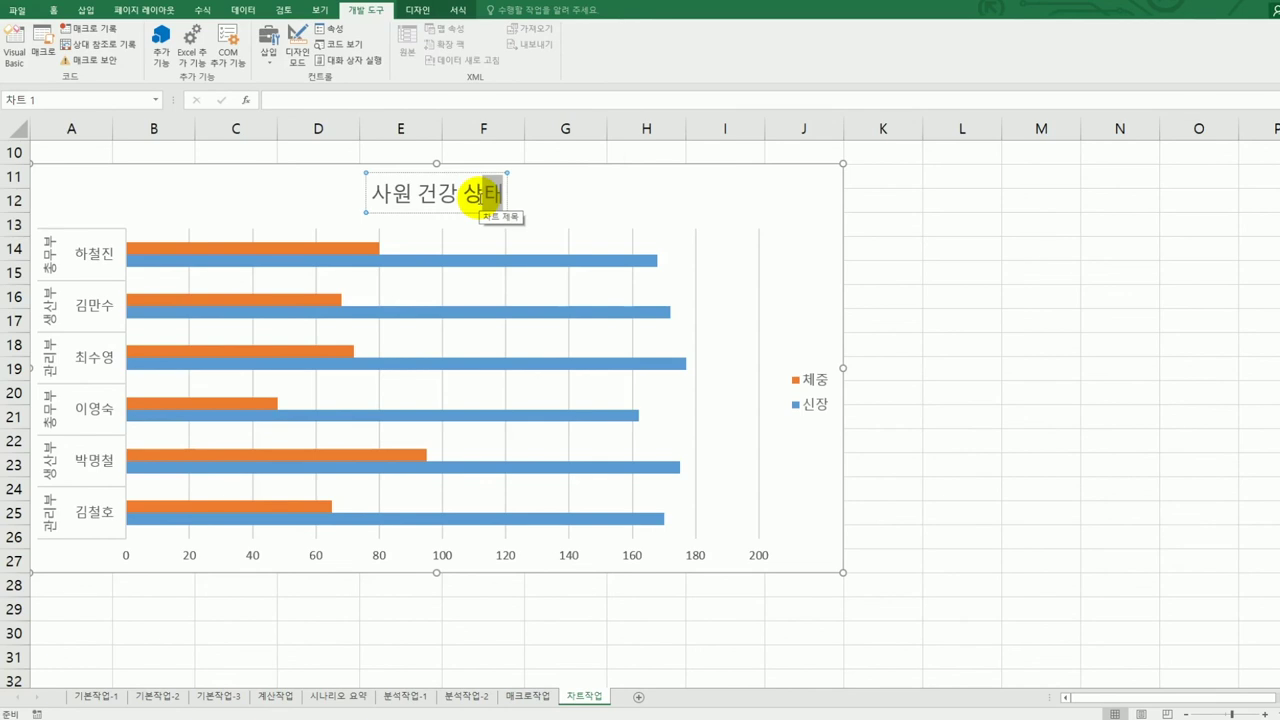
Step: Format the chart title in the 굴림 font at size 20
left_click(432, 211)
left_click(52, 14)
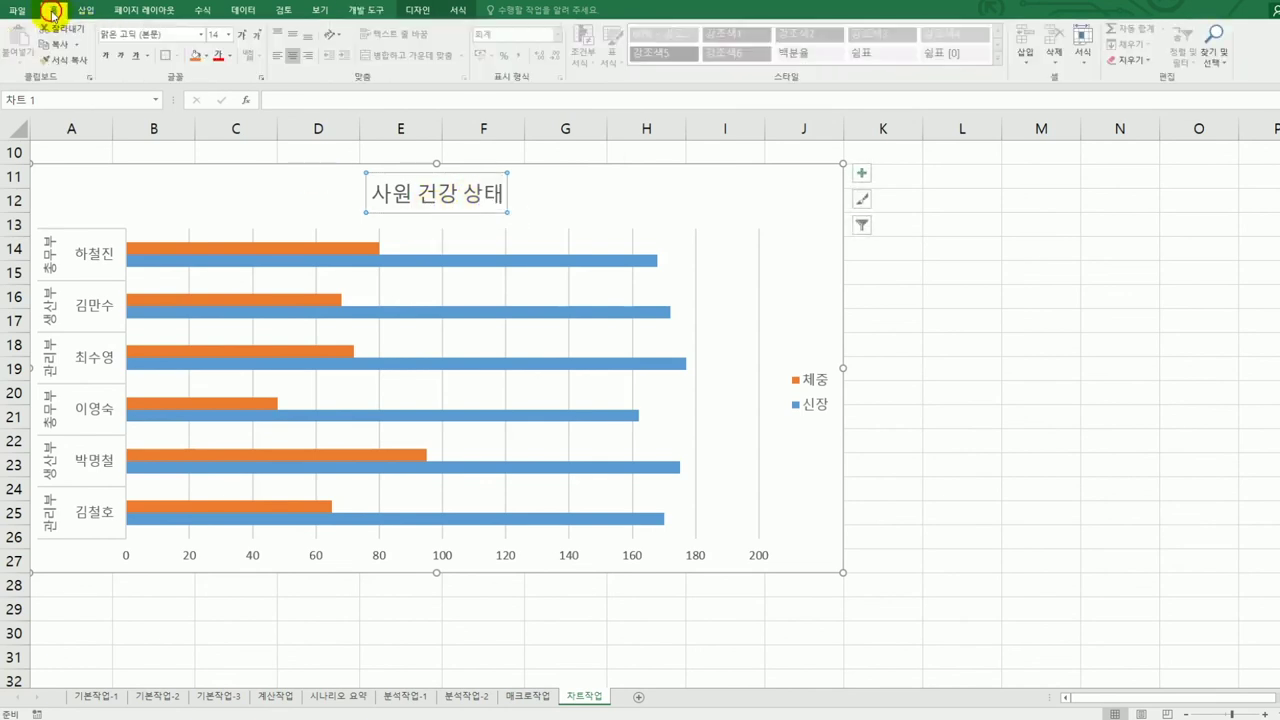
left_click(200, 35)
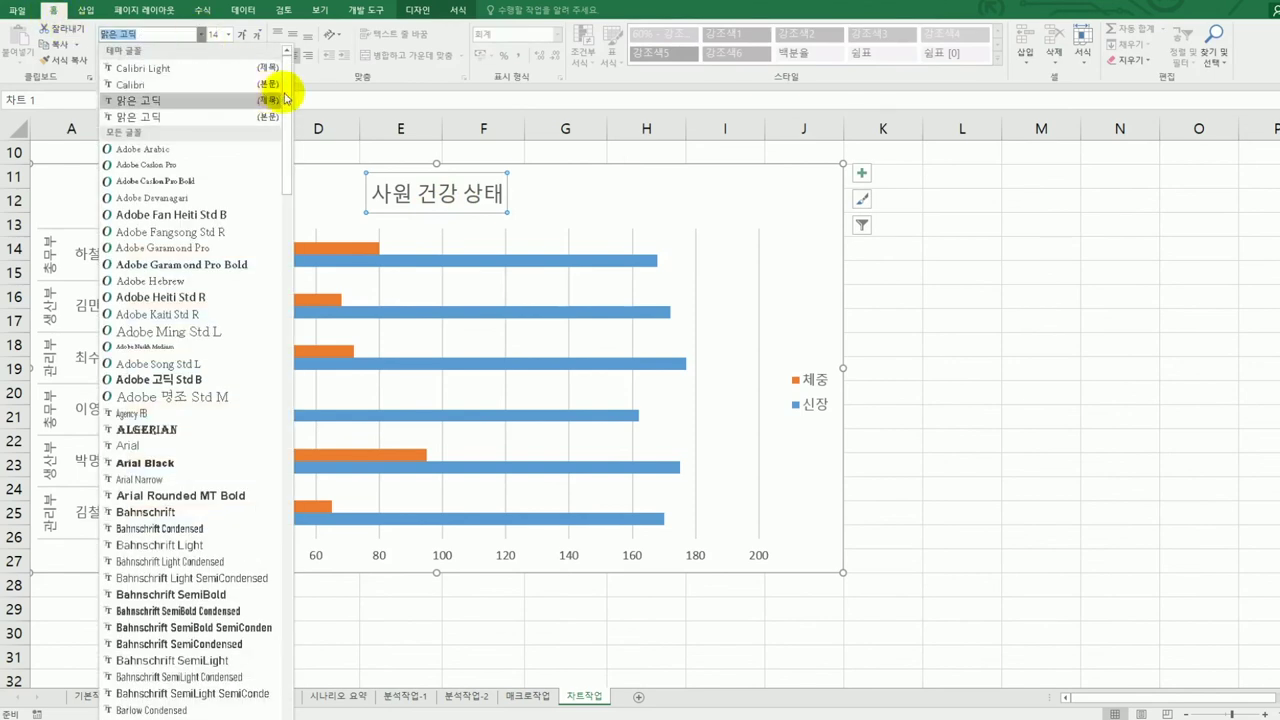
left_click_drag(285, 100, 286, 716)
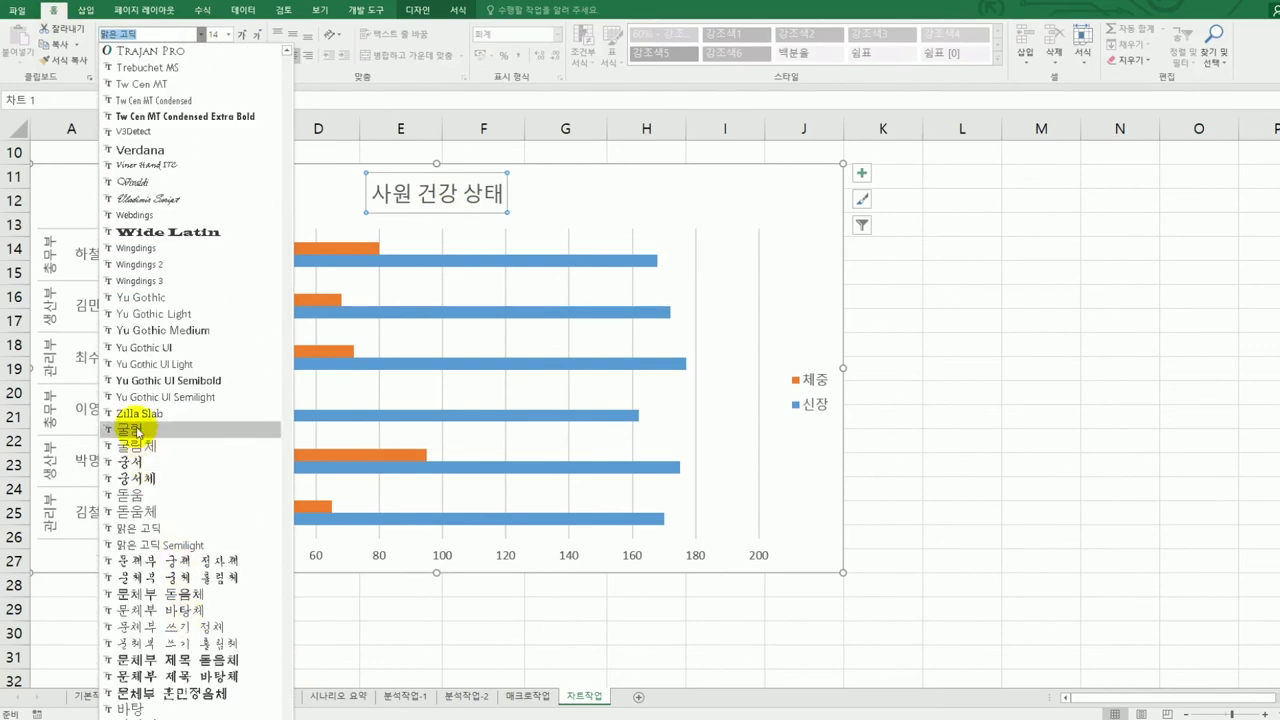
left_click(136, 427)
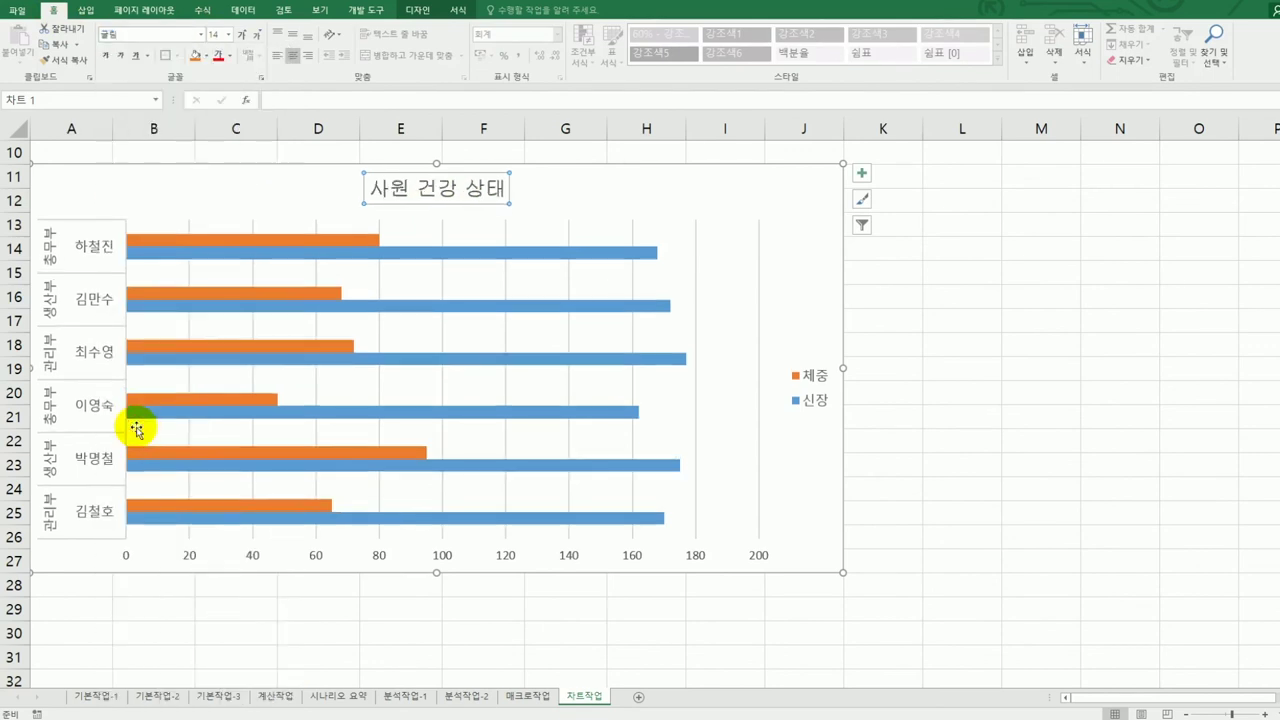
left_click(228, 35)
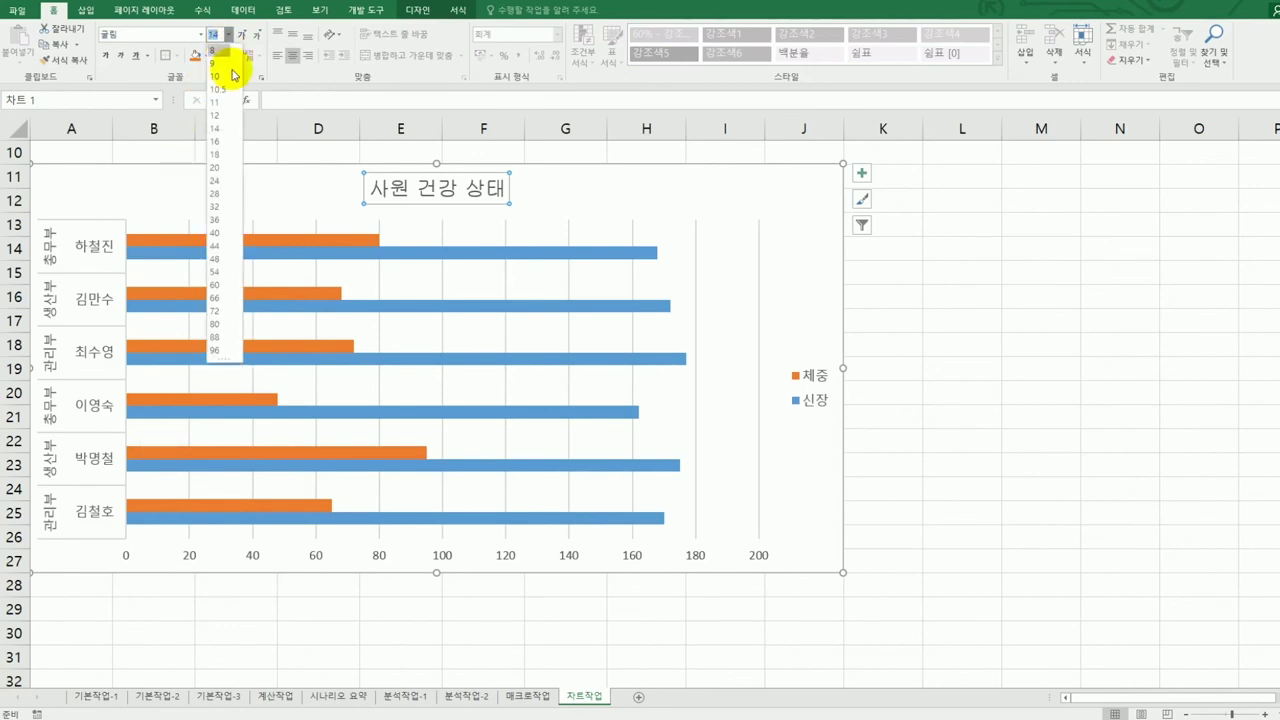
left_click(222, 167)
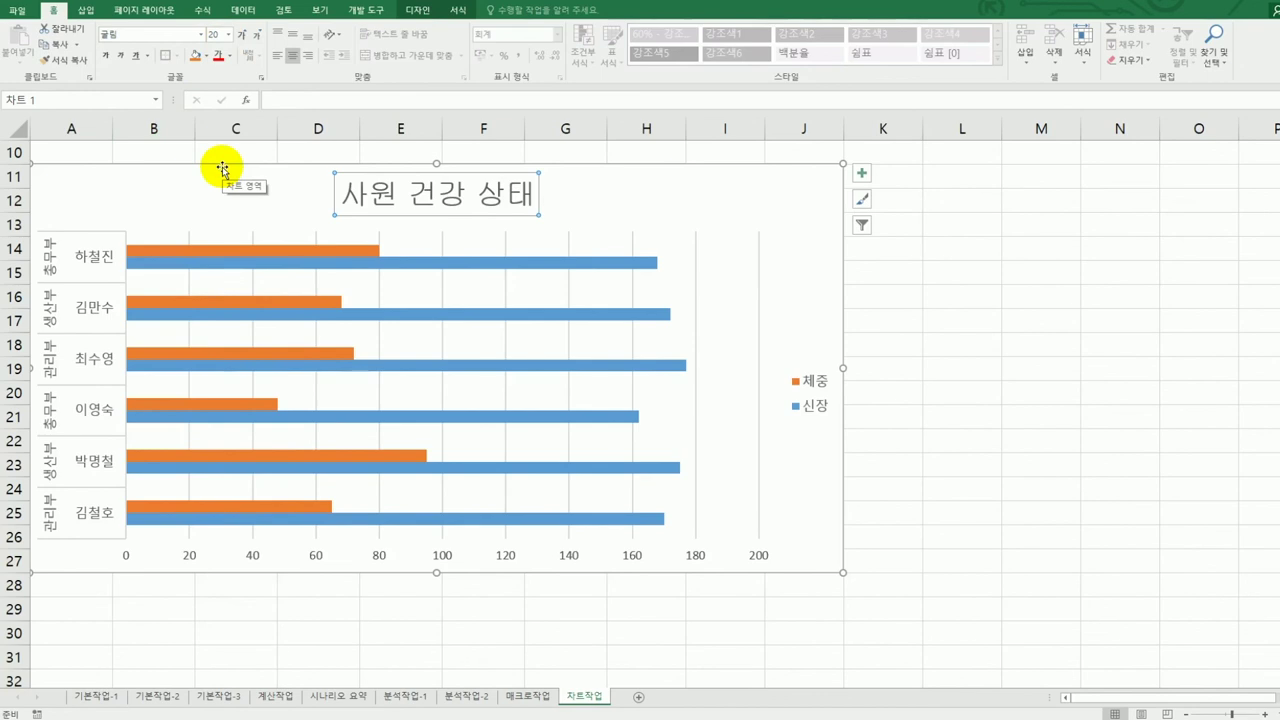
Step: Add a primary vertical (기본 세로) axis title to the chart and set its text to 성명
left_click(864, 178)
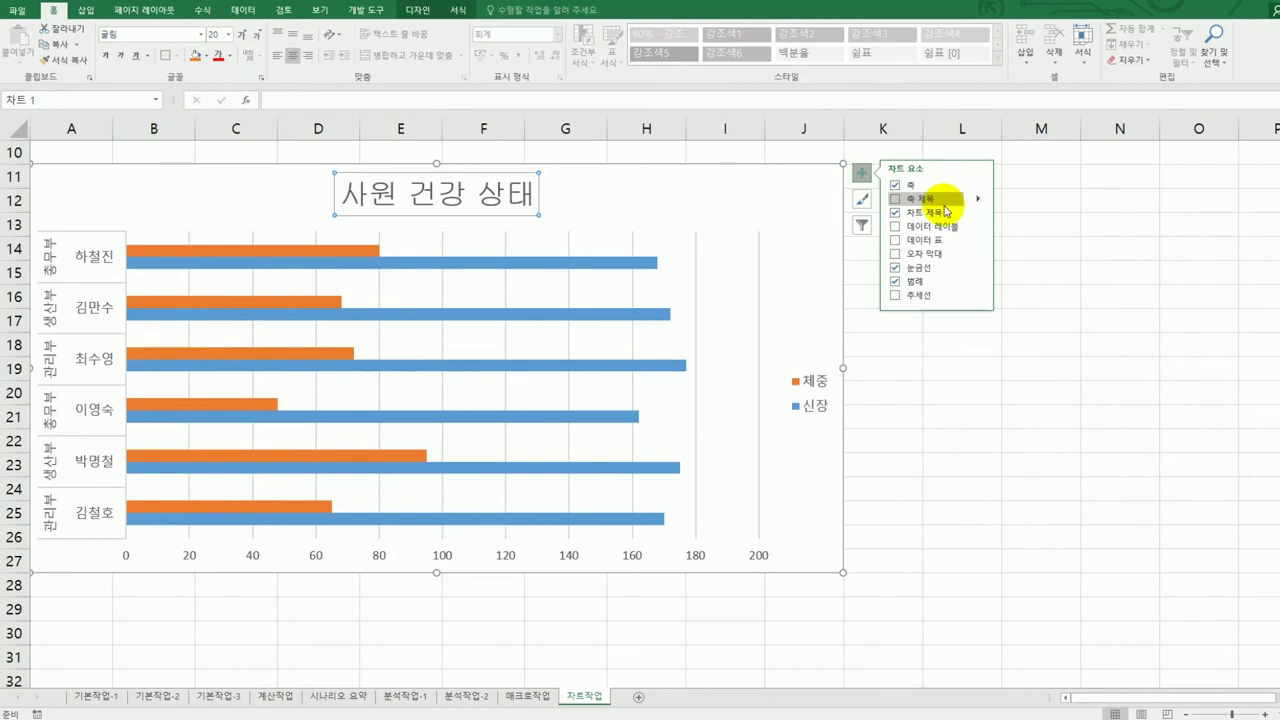
left_click(977, 205)
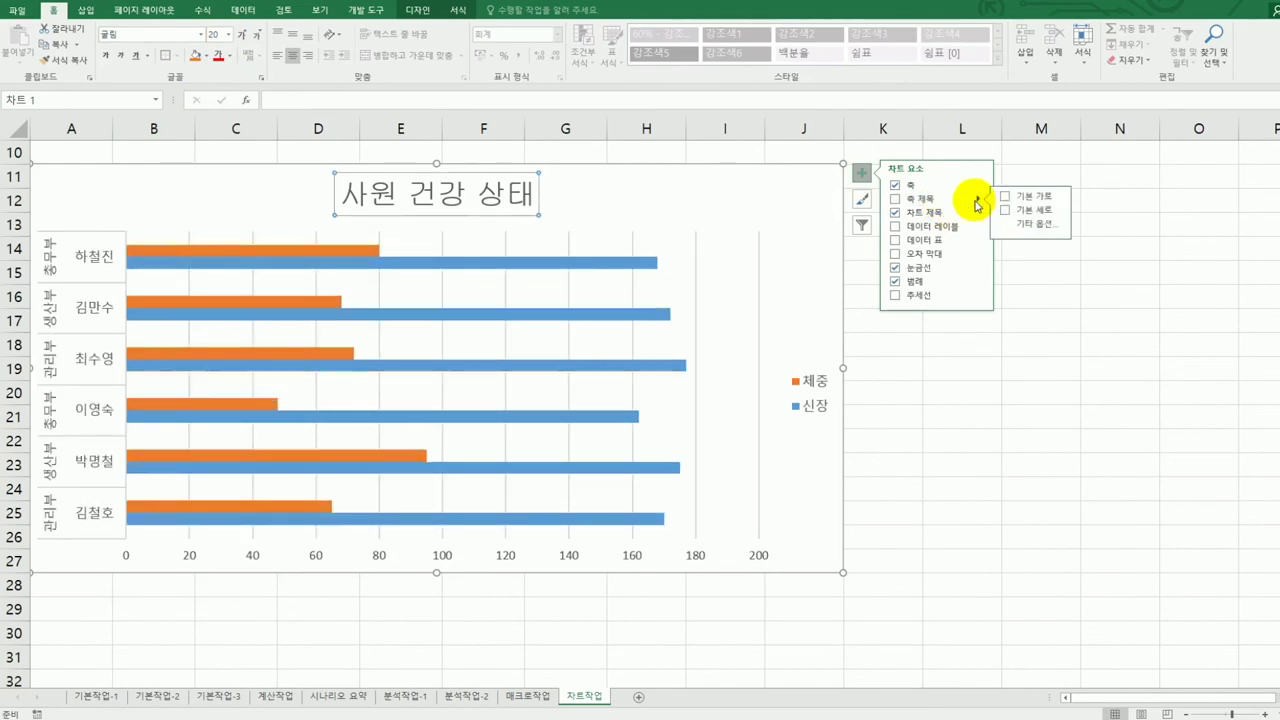
left_click(1037, 211)
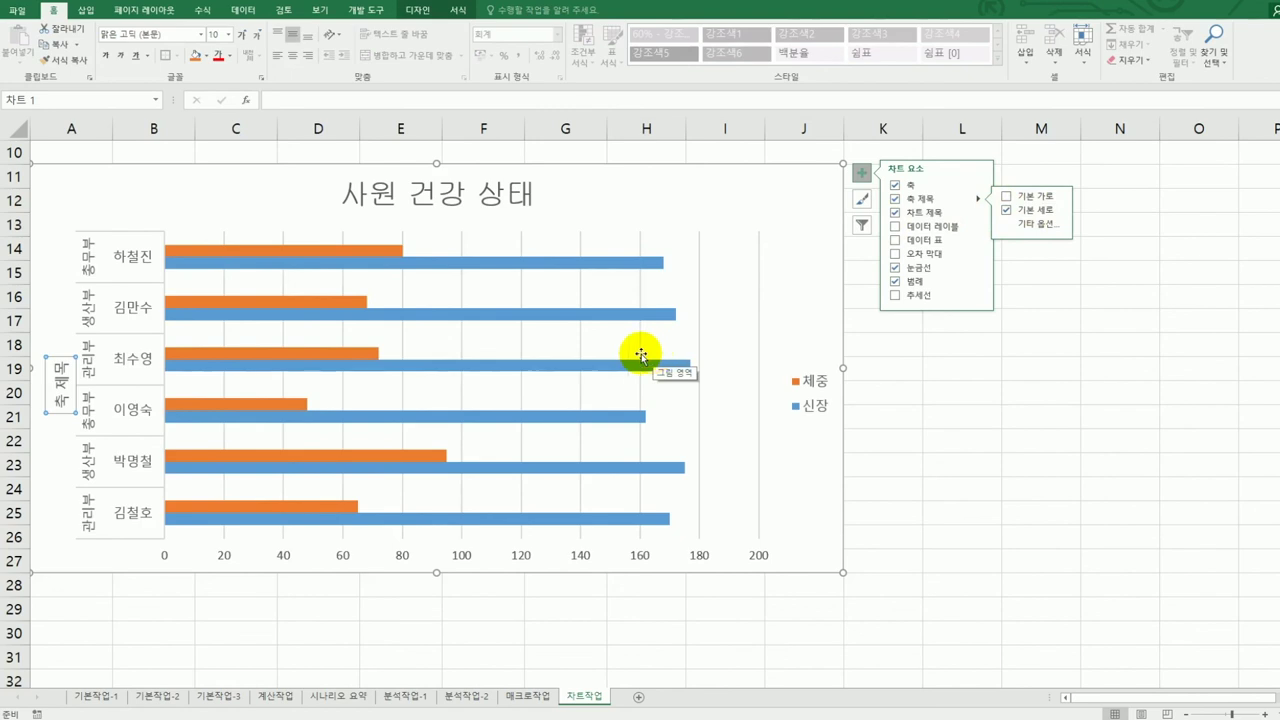
left_click_drag(60, 368, 58, 421)
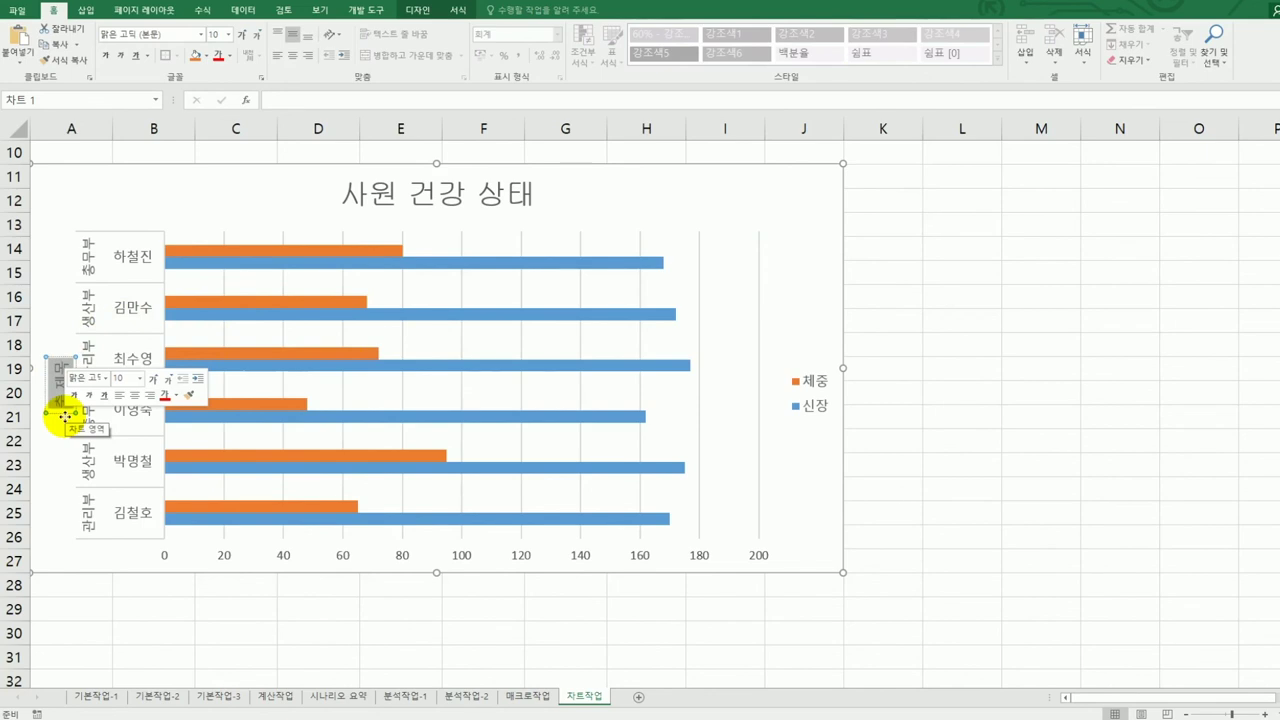
type("ㅁ")
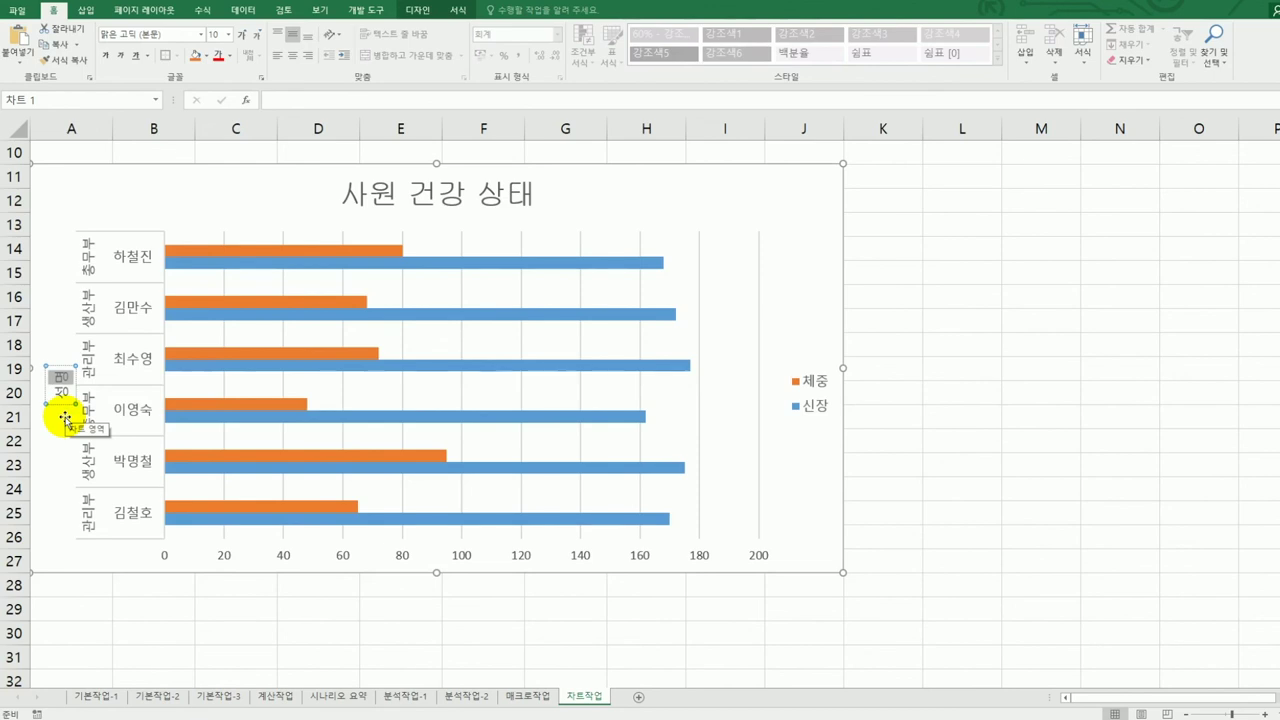
type("성명")
left_click(62, 415)
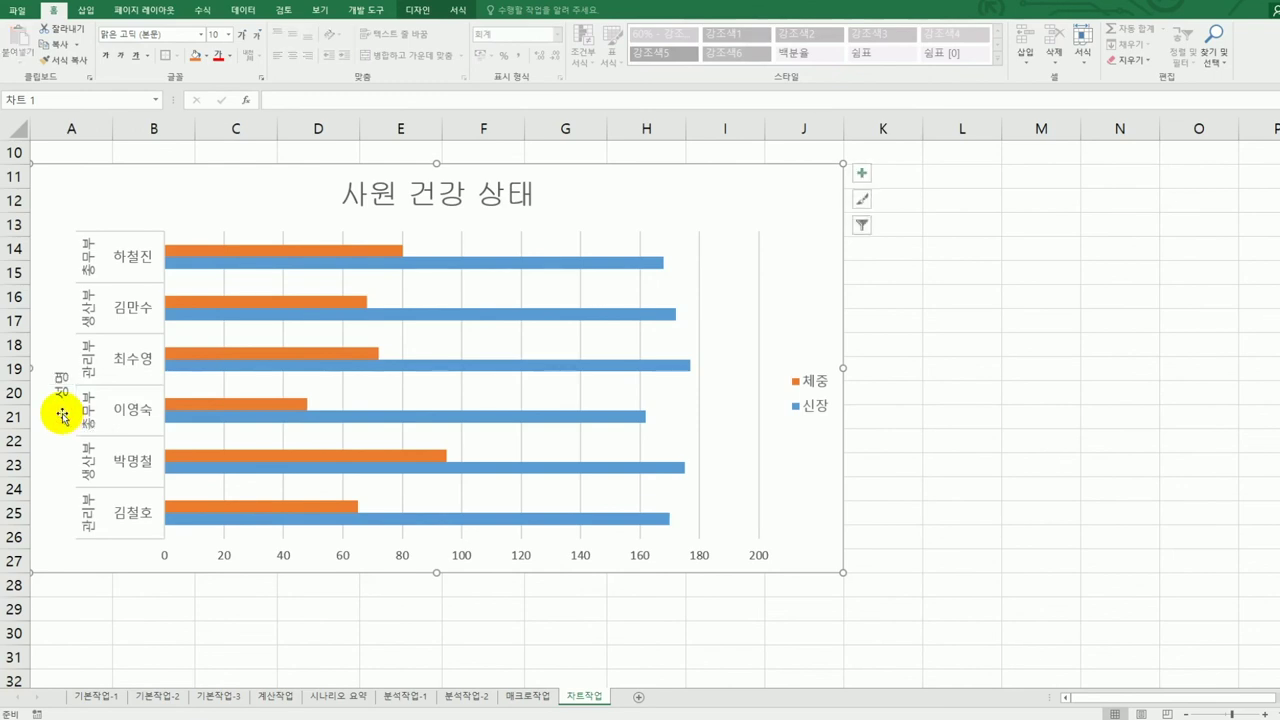
Step: Set the text direction of the 성명 axis title to vertical (세로)
left_click(62, 390)
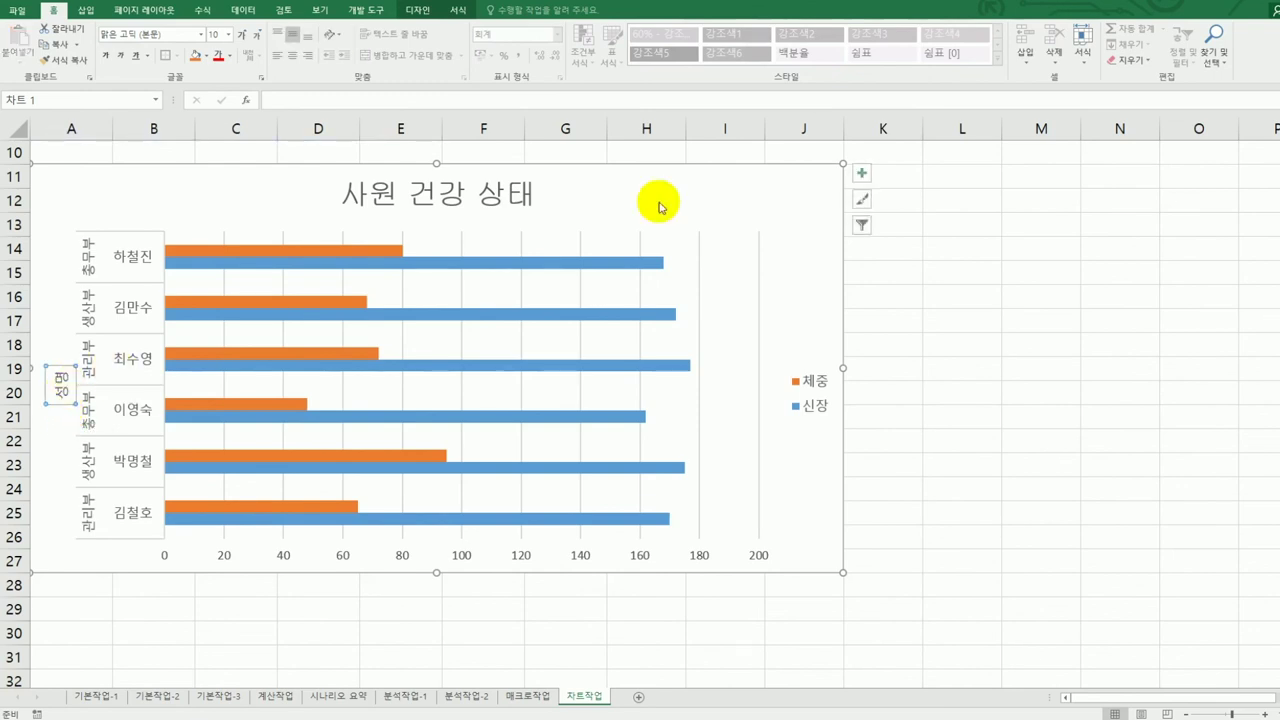
right_click(50, 386)
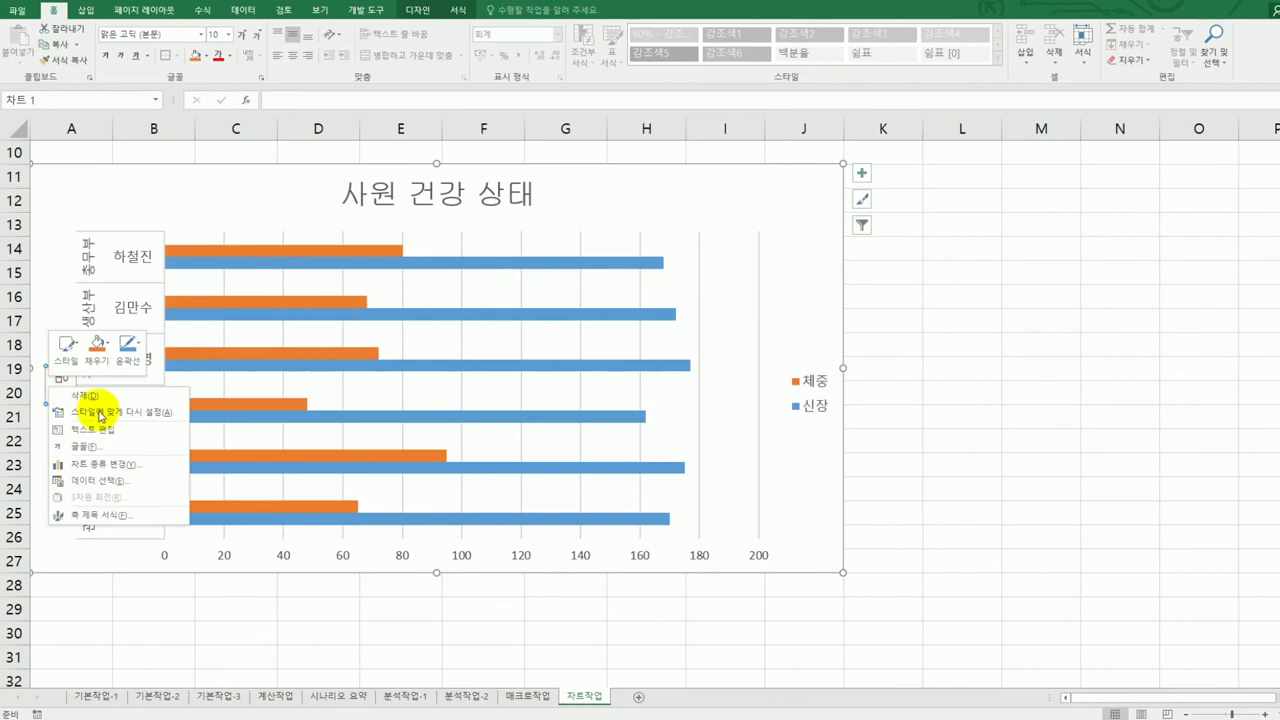
left_click(126, 515)
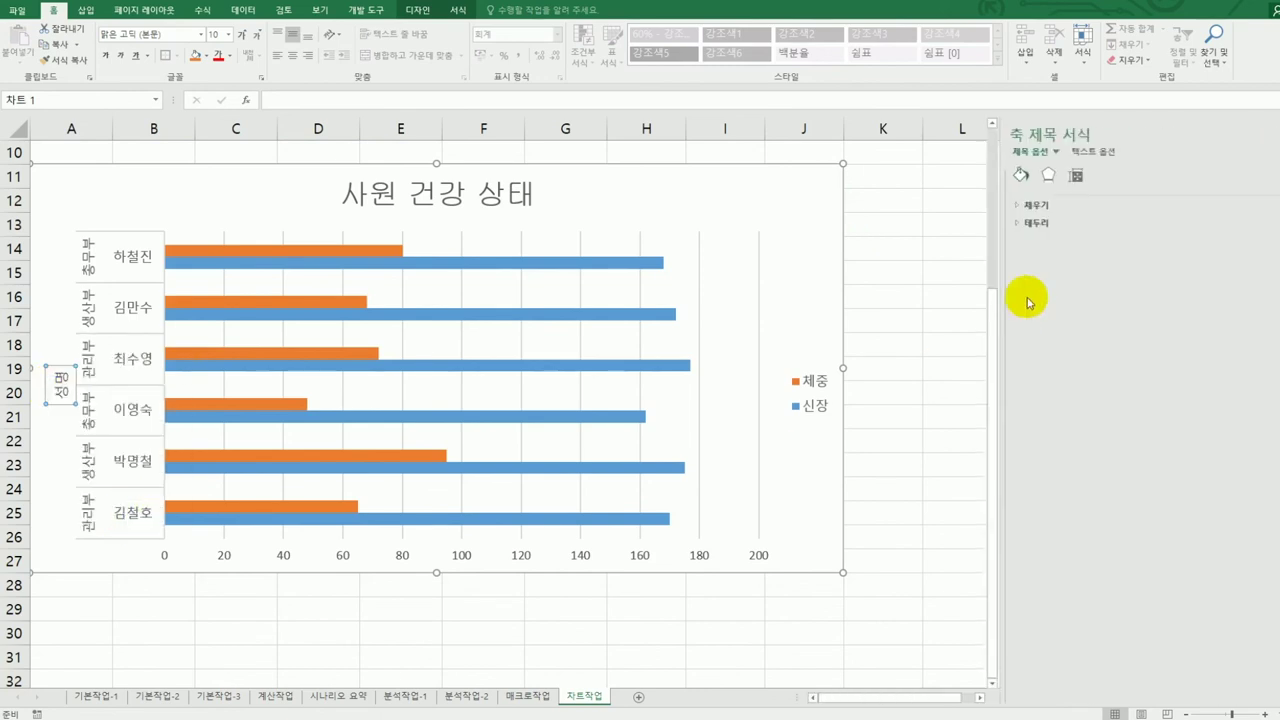
left_click(1066, 177)
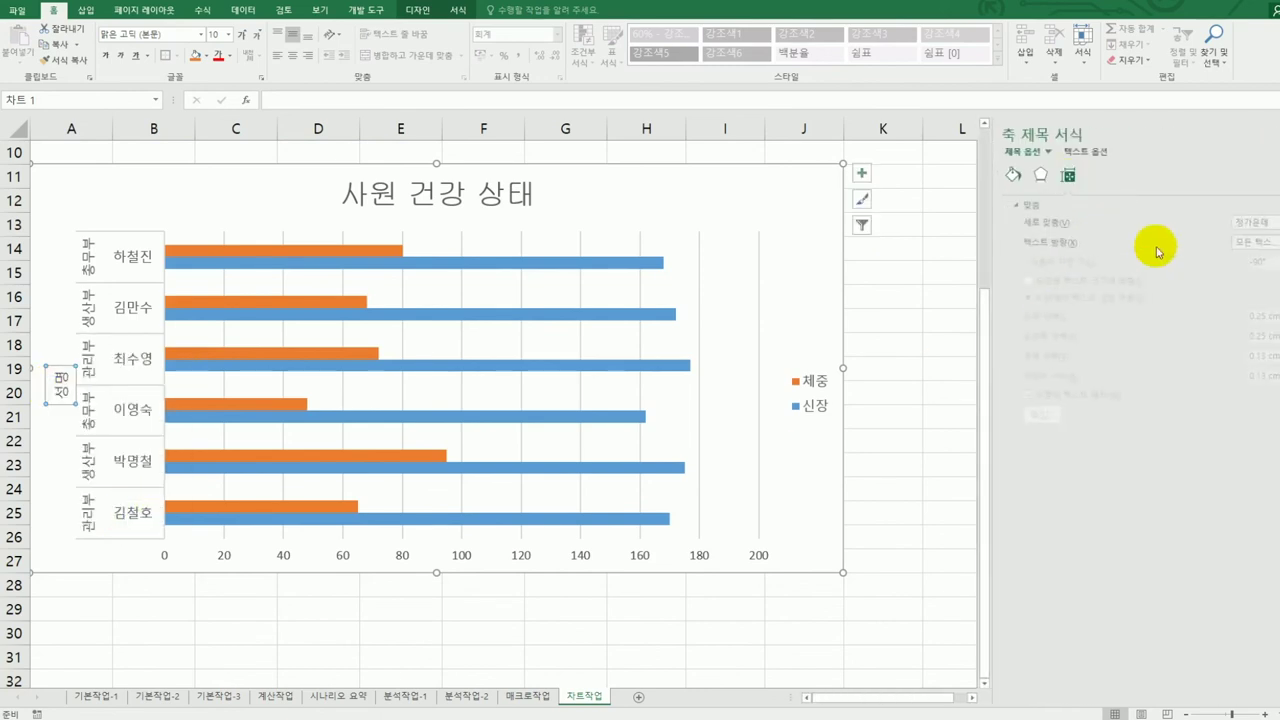
left_click(1250, 242)
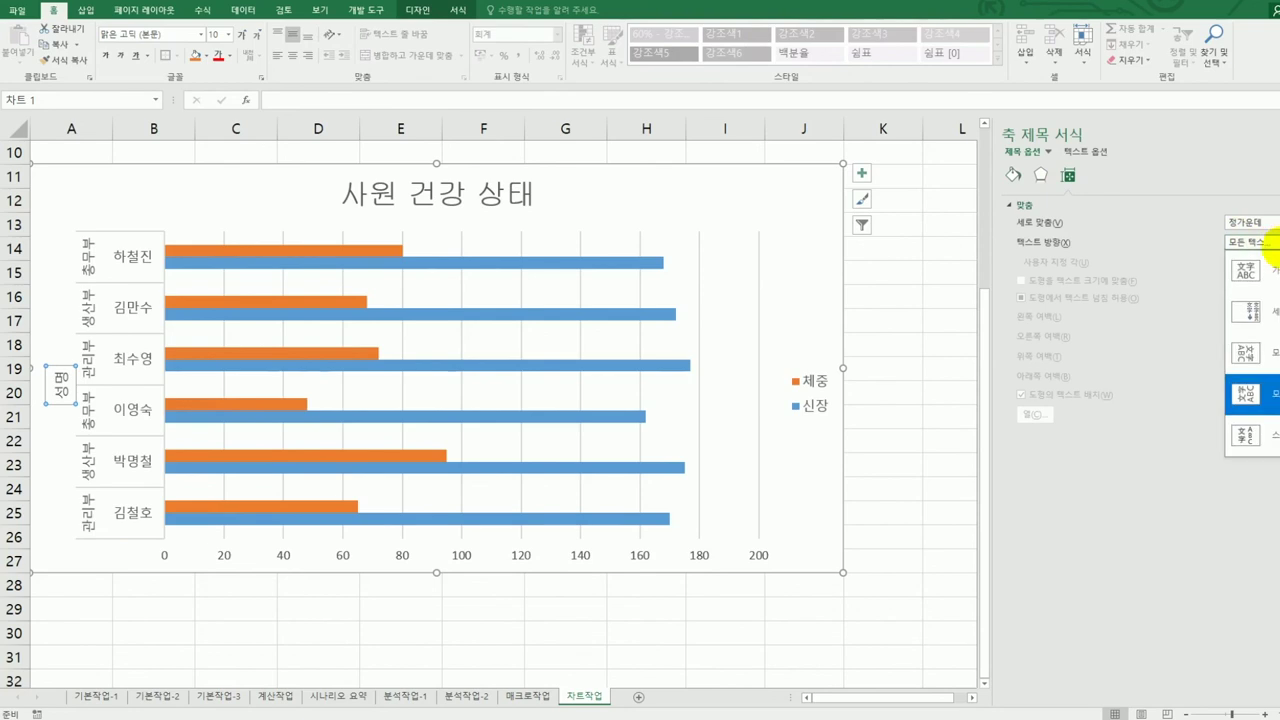
left_click(1274, 308)
left_click(768, 638)
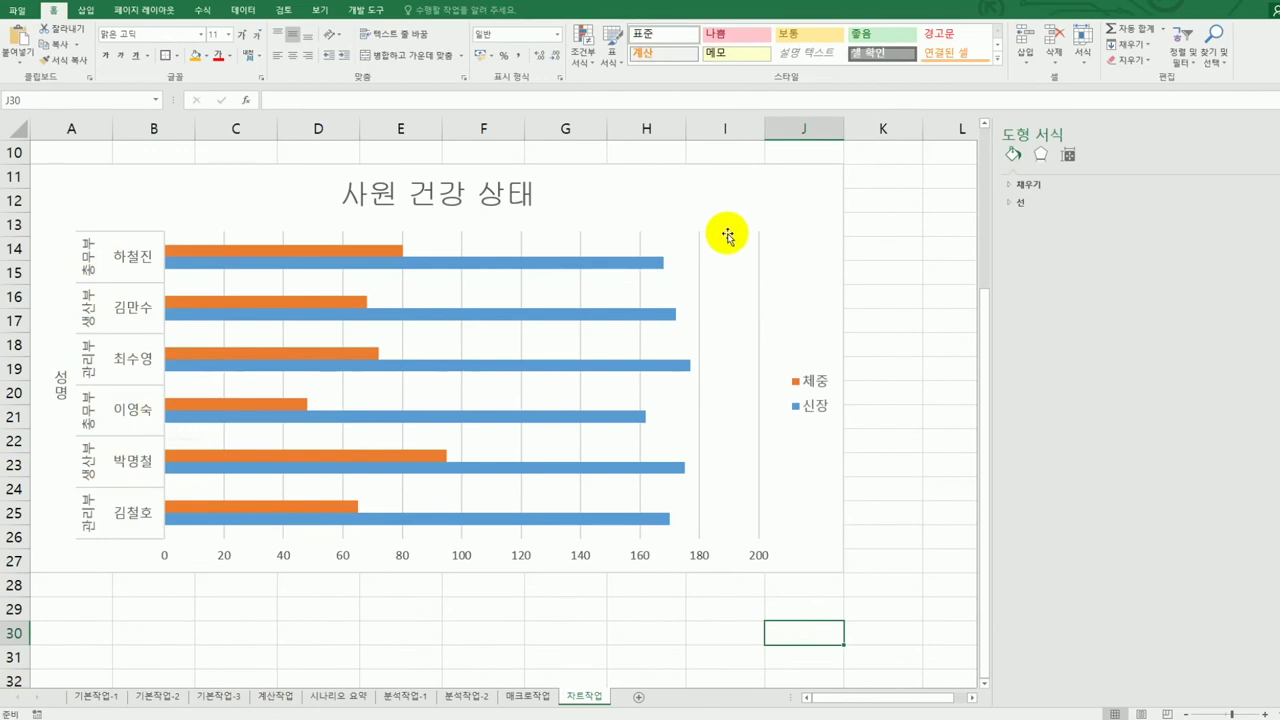
Step: Change the chart's category axis label range to B4:B9 in the data source so only the 성명 column is used
left_click(752, 202)
right_click(752, 202)
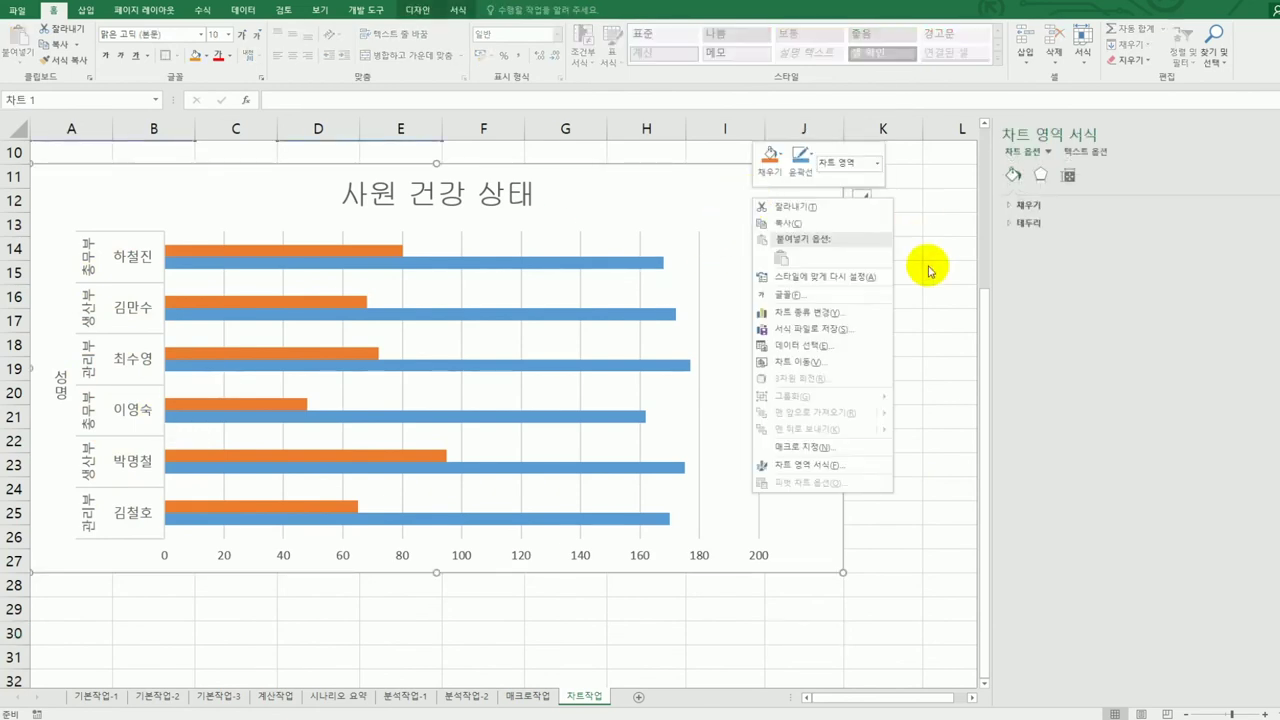
left_click(849, 346)
scroll(698, 441, "up", 1)
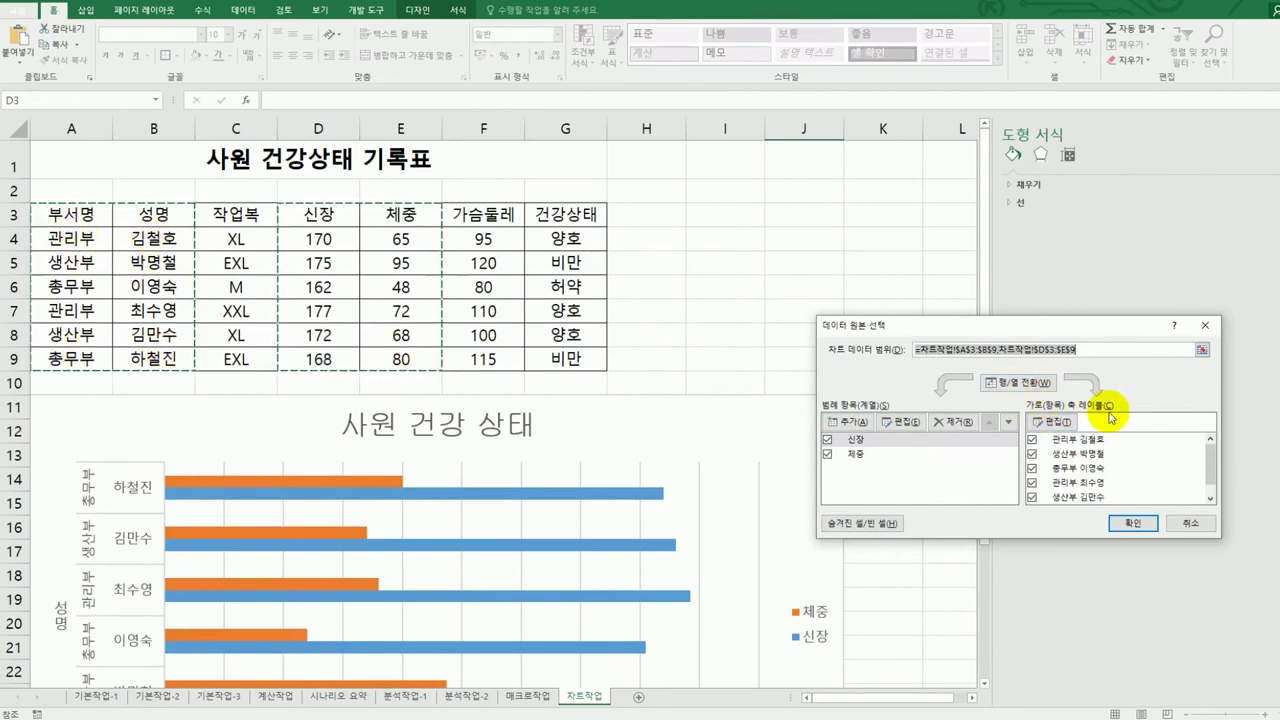
left_click(1063, 425)
left_click(1063, 425)
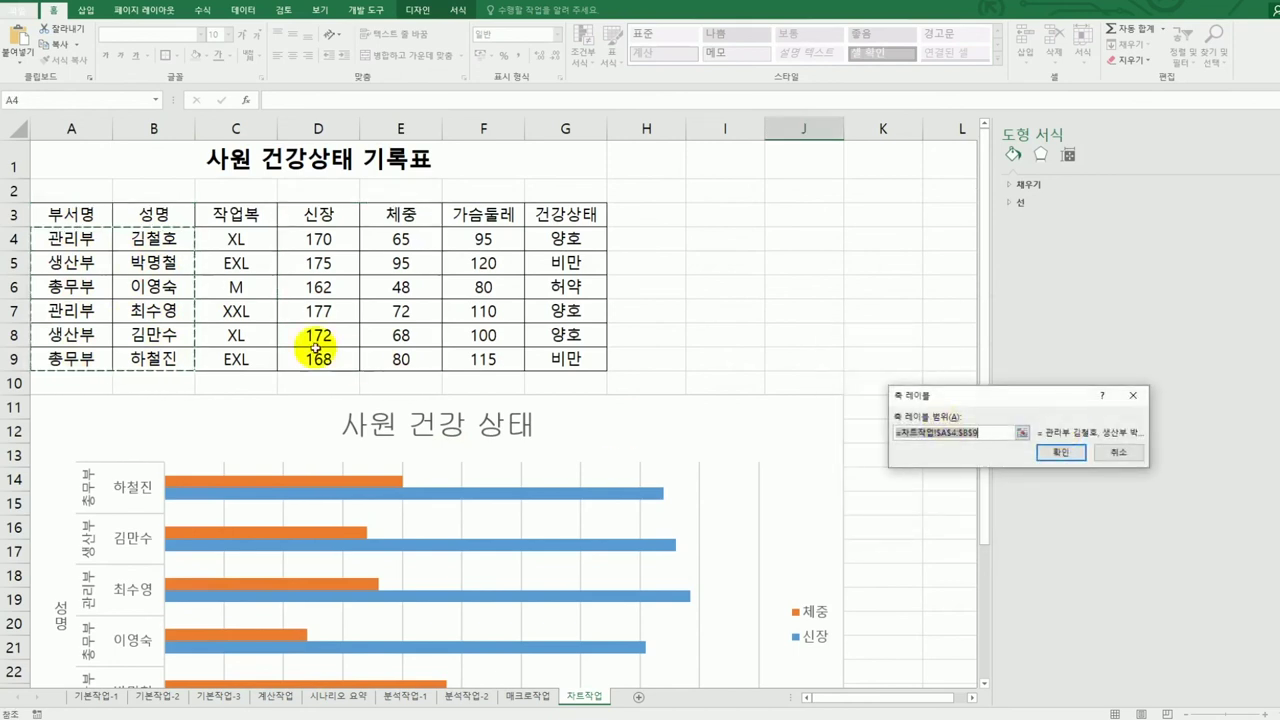
left_click_drag(133, 238, 150, 358)
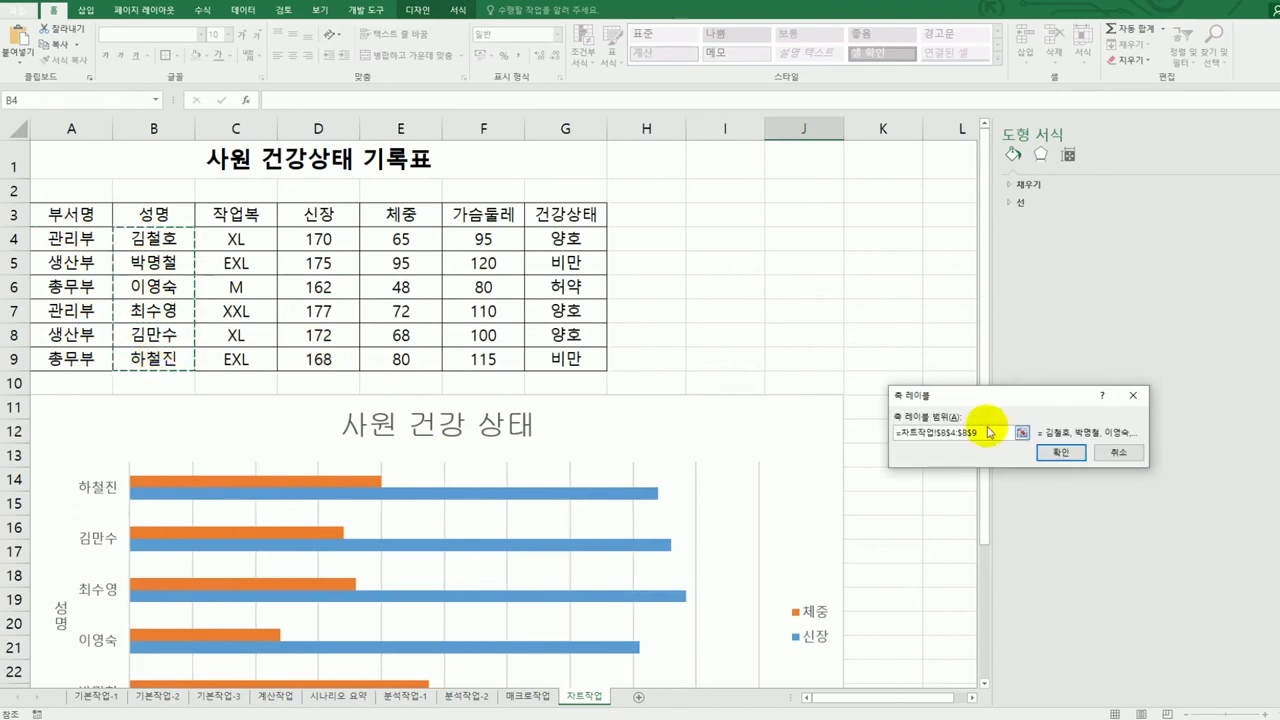
left_click(1058, 454)
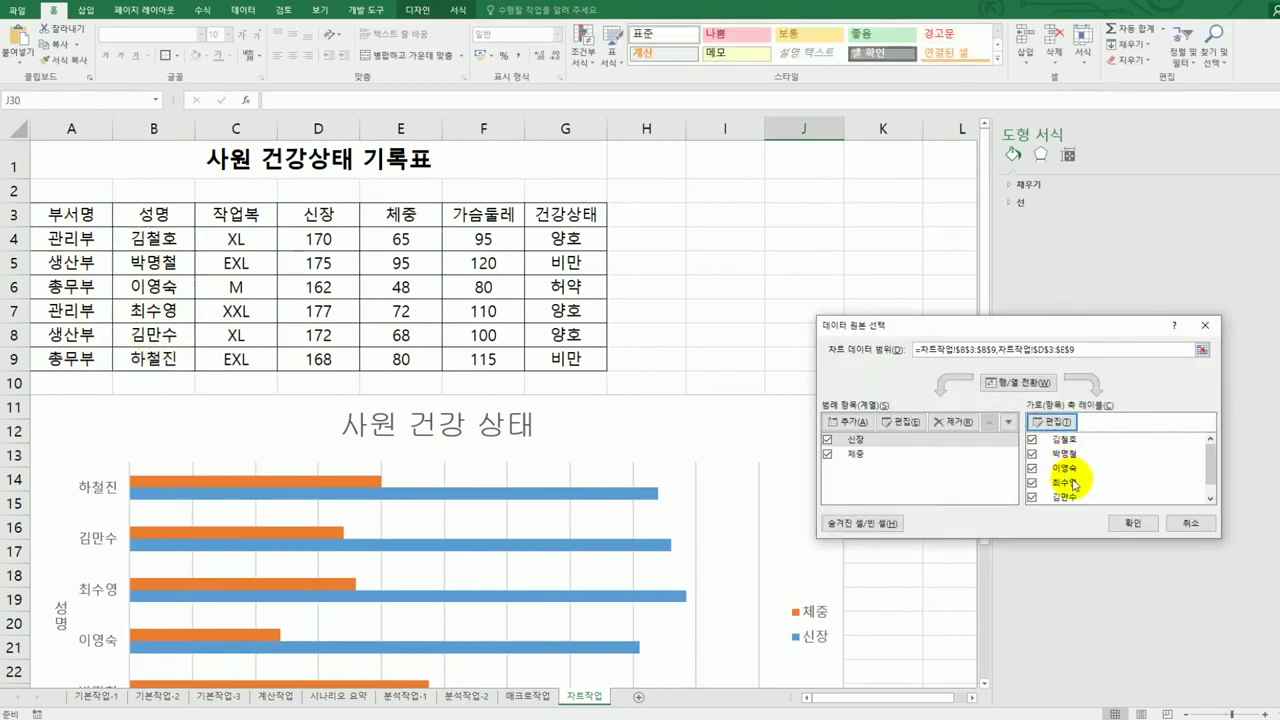
left_click(1124, 525)
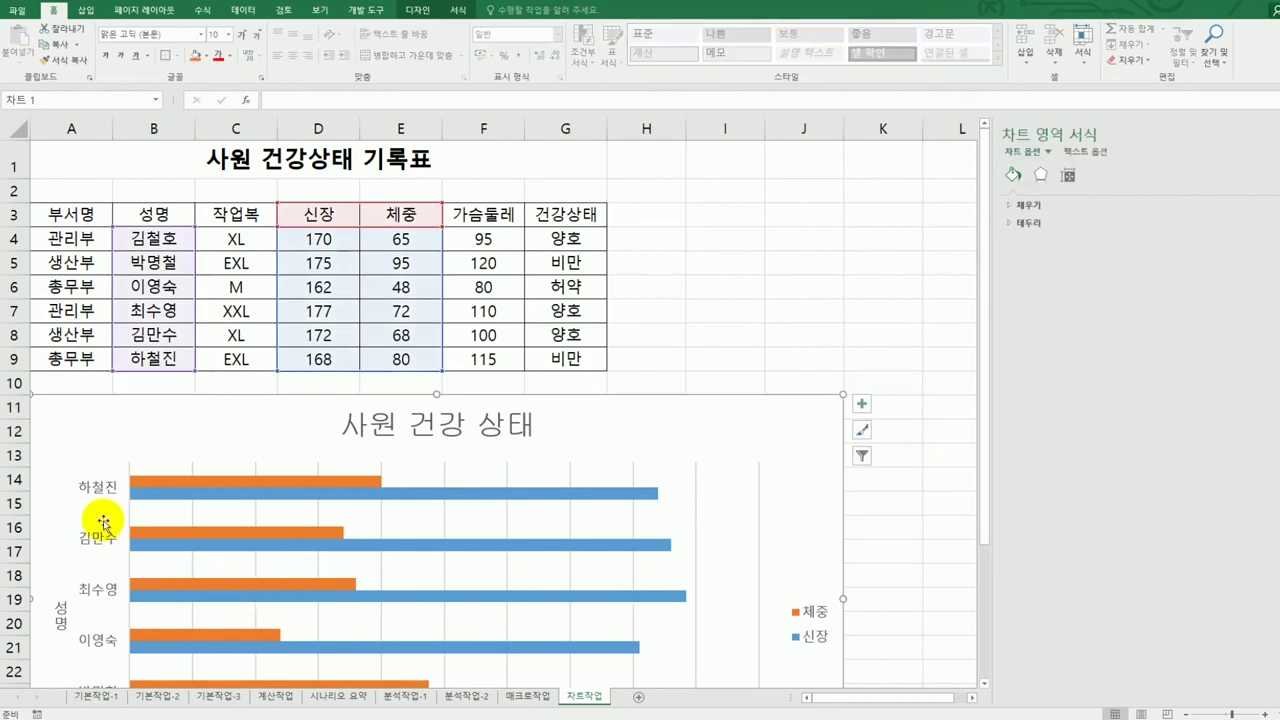
Step: Set the chart's horizontal value axis to a minimum bound of 40 and a major unit of 10
scroll(100, 589, "down", 2)
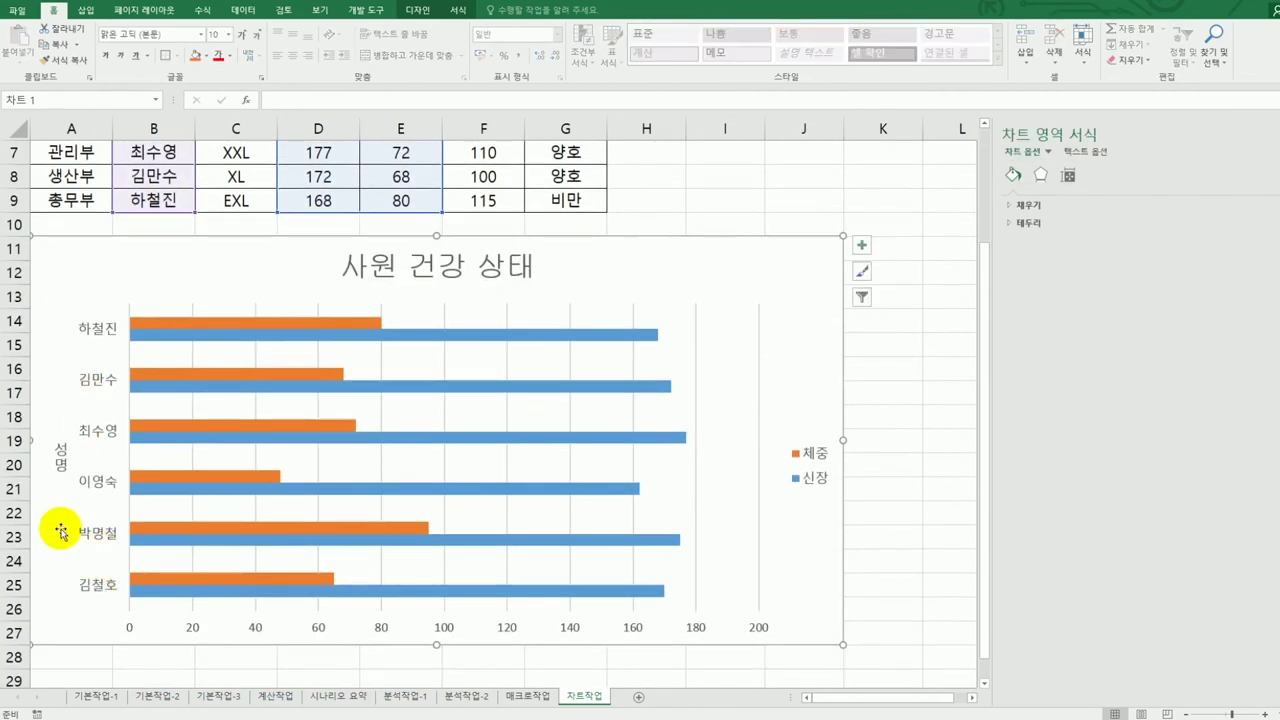
scroll(71, 530, "up", 2)
scroll(90, 460, "down", 1)
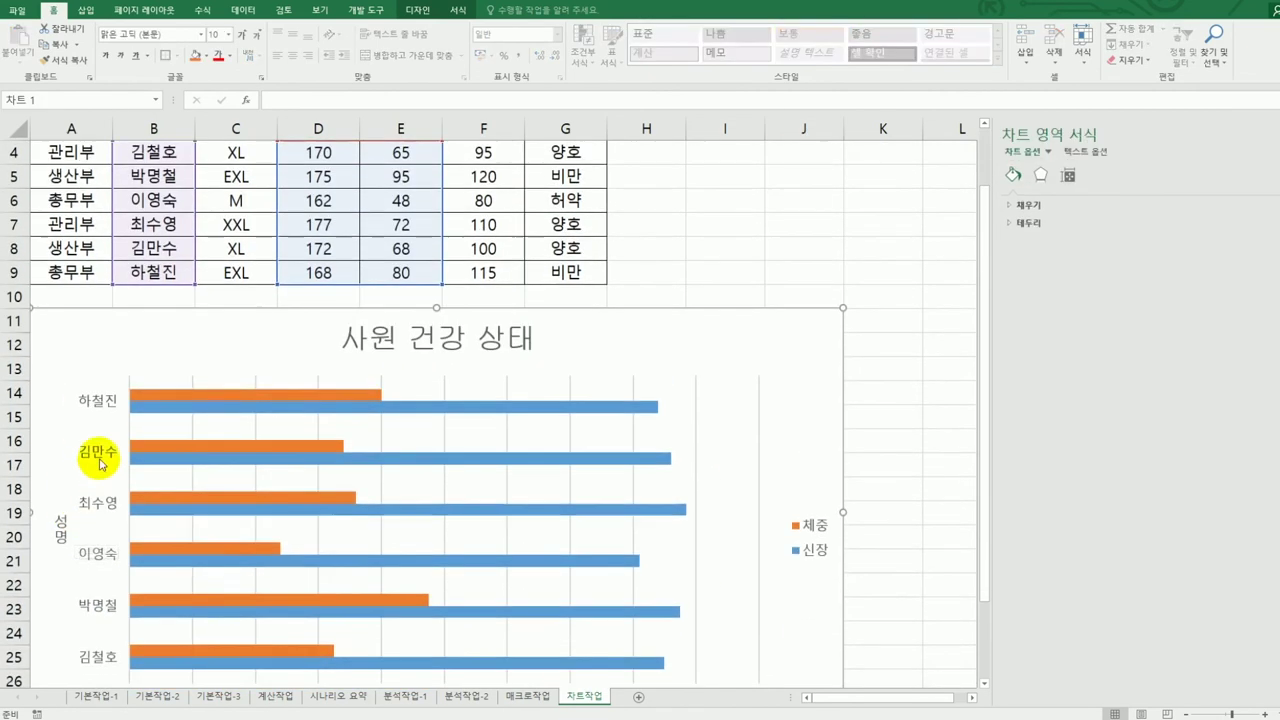
scroll(86, 622, "down", 1)
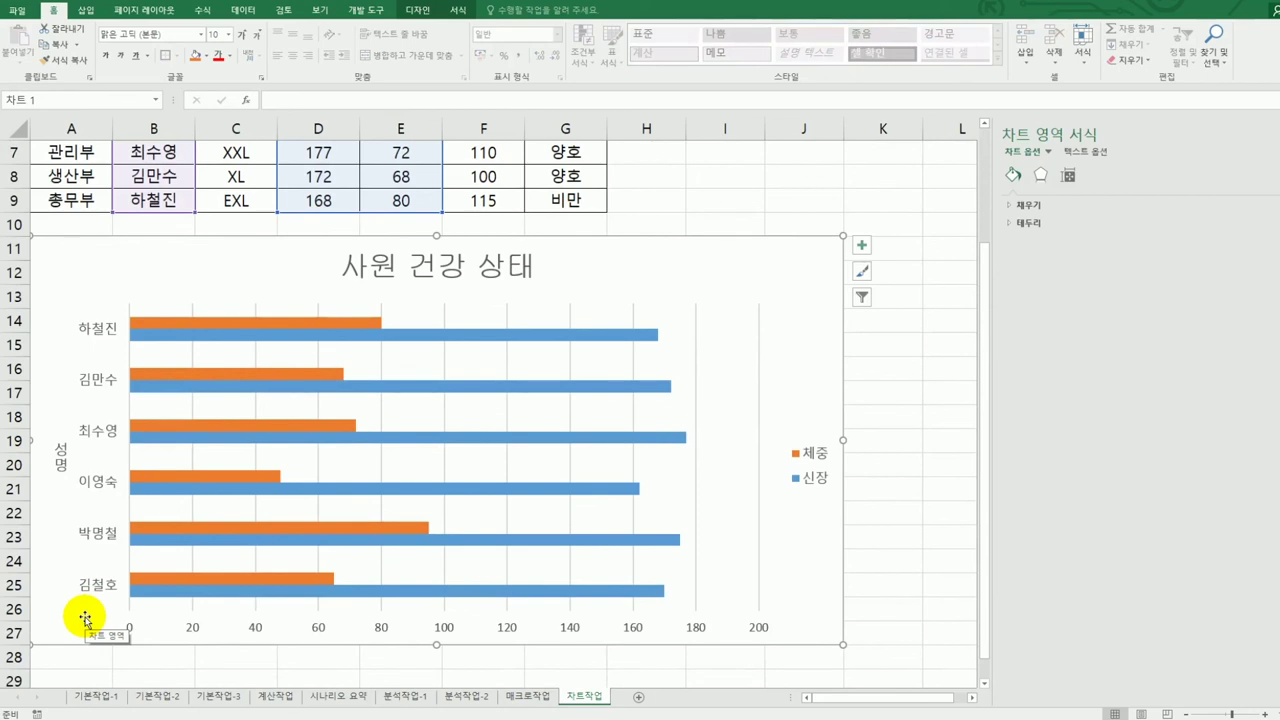
left_click(387, 630)
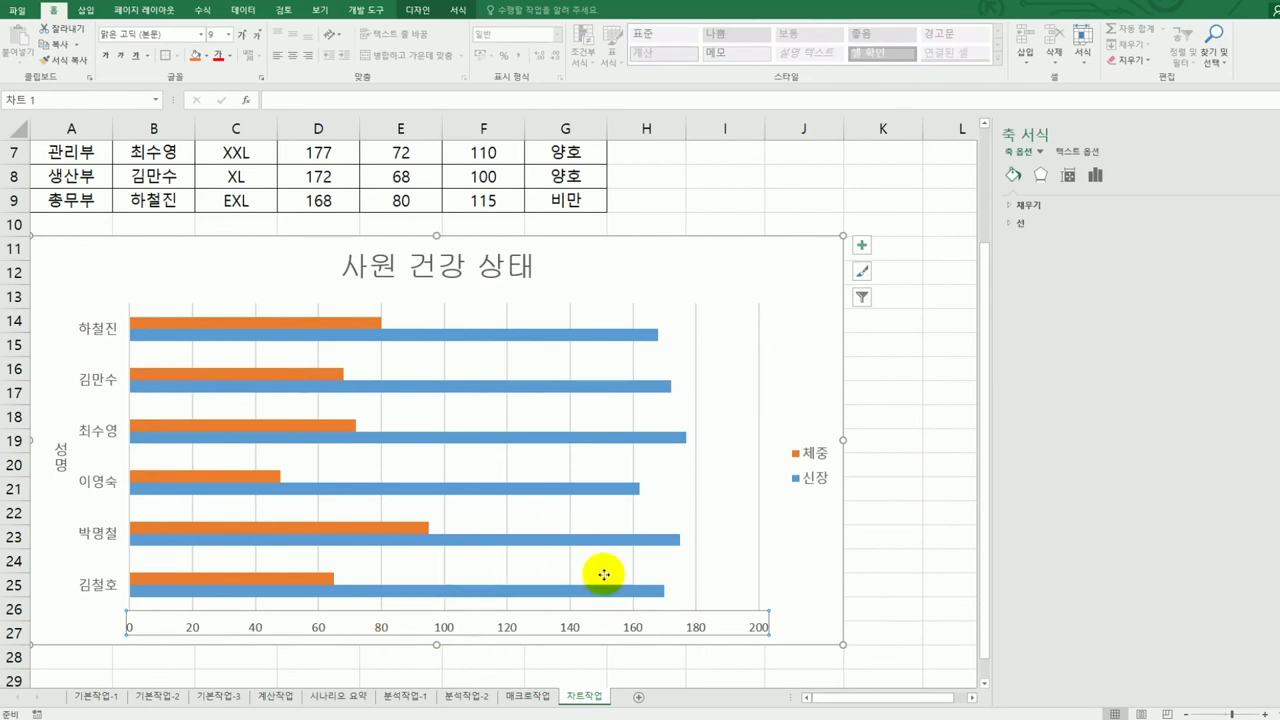
left_click(1094, 178)
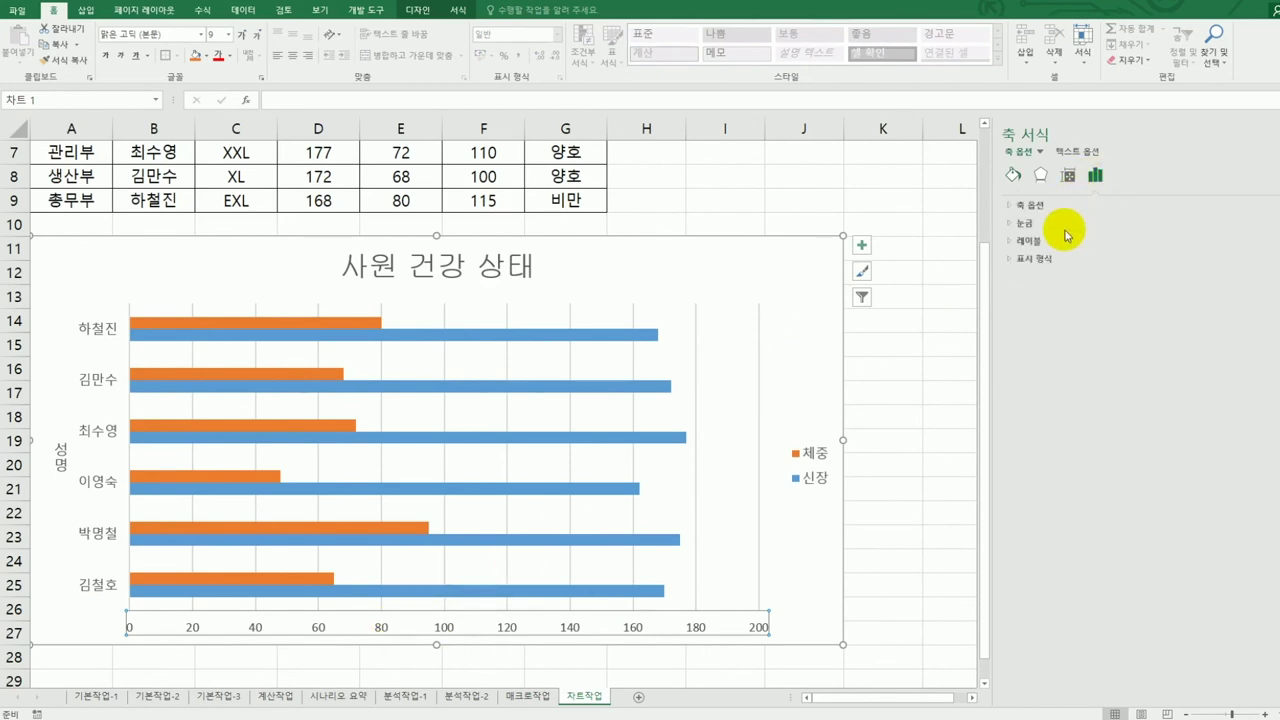
left_click(1050, 208)
left_click(1192, 238)
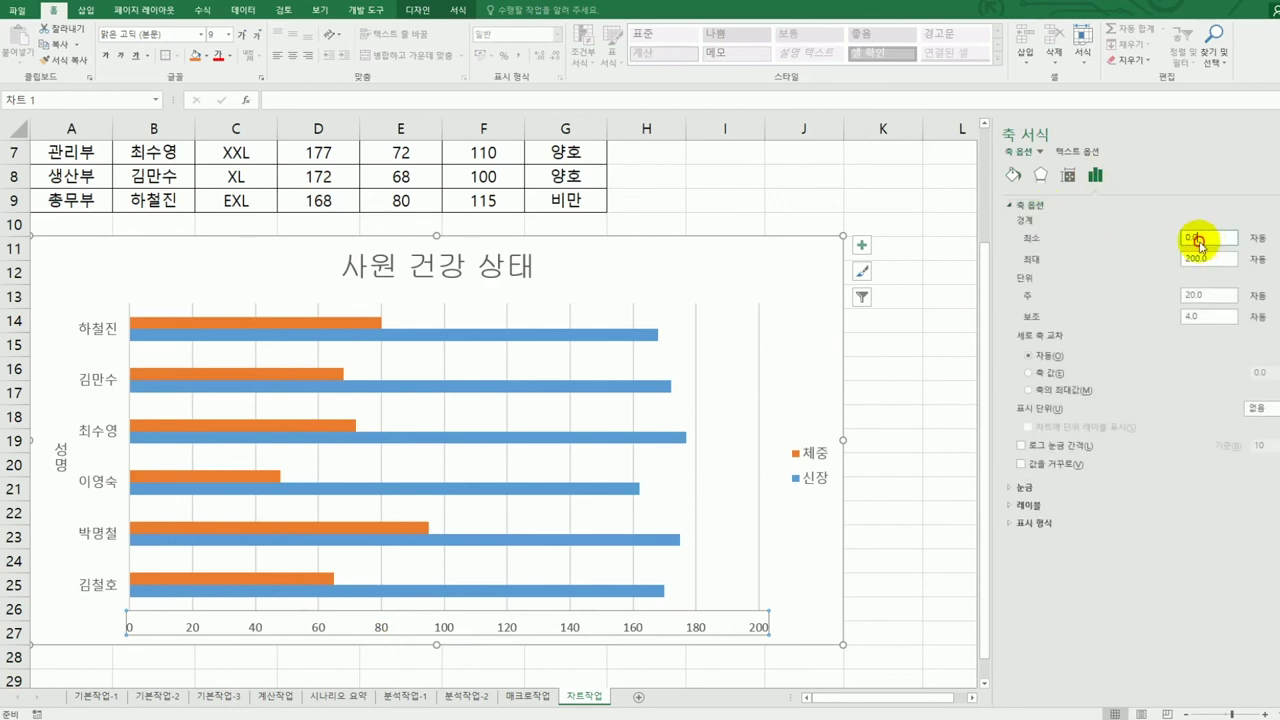
type("40")
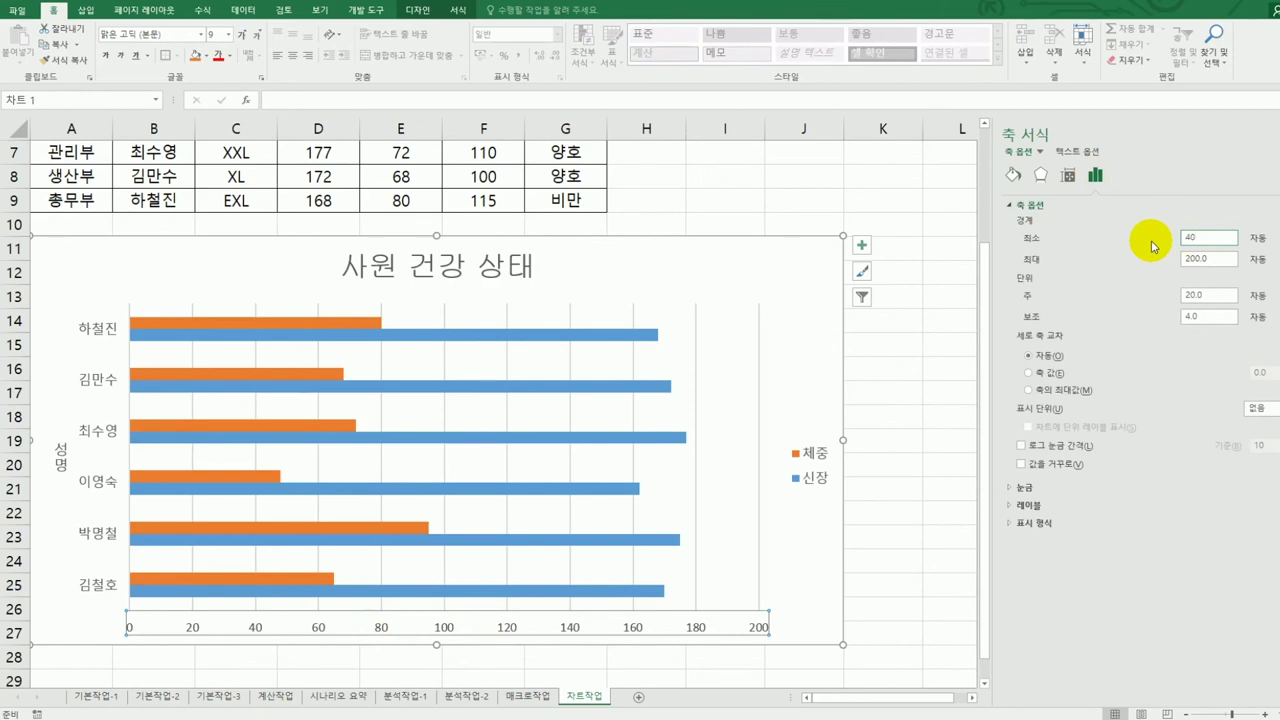
left_click(1170, 297)
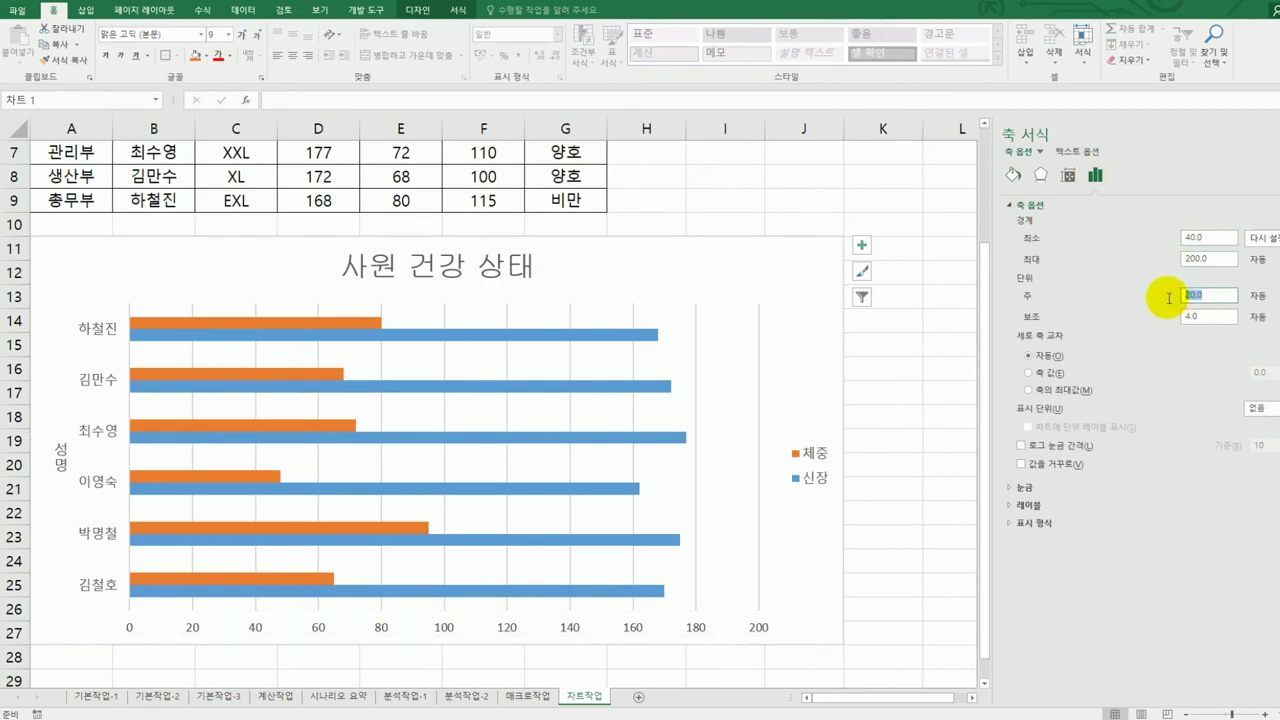
type("10")
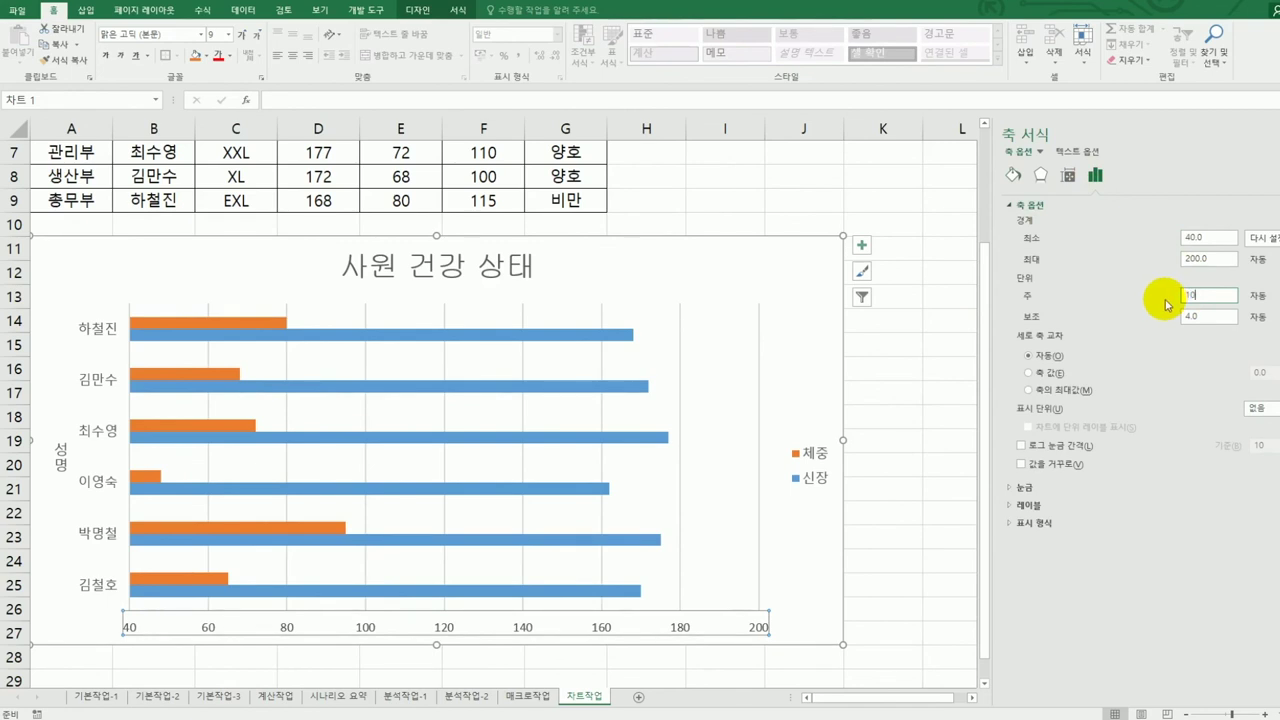
Step: Give the chart area's border rounded corners (둥근 모서리)
left_click(792, 269)
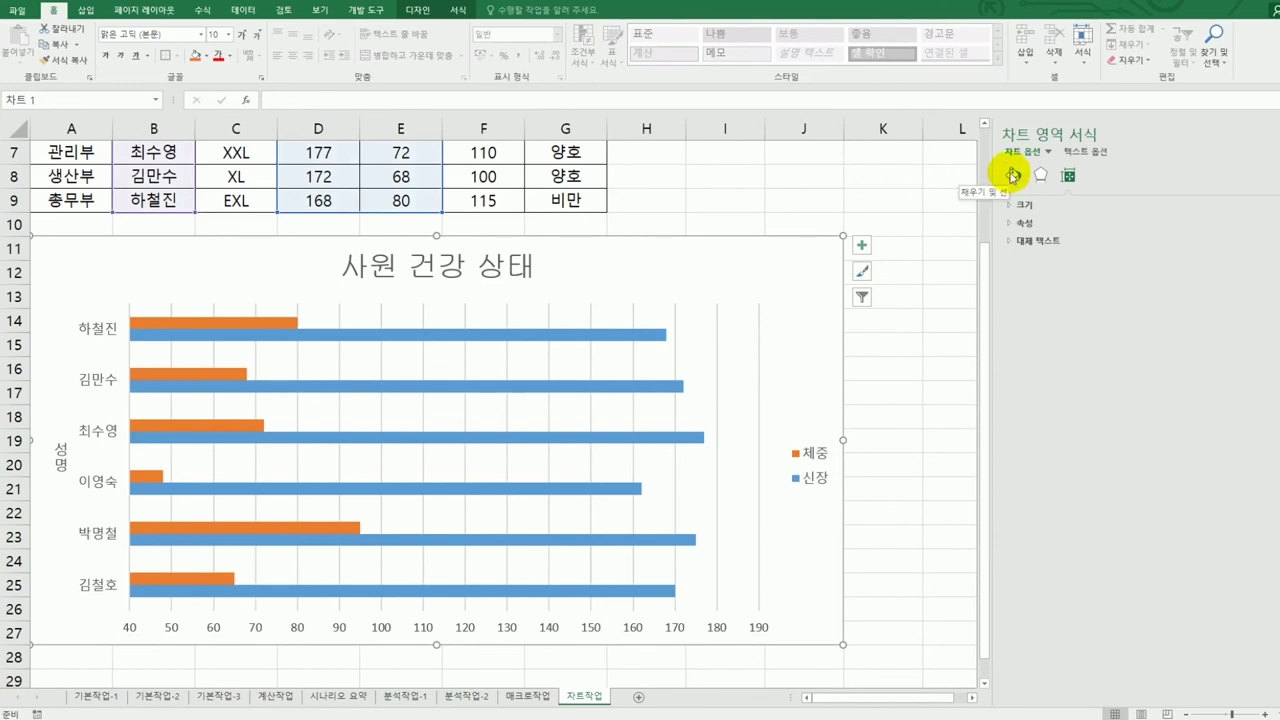
left_click(1012, 177)
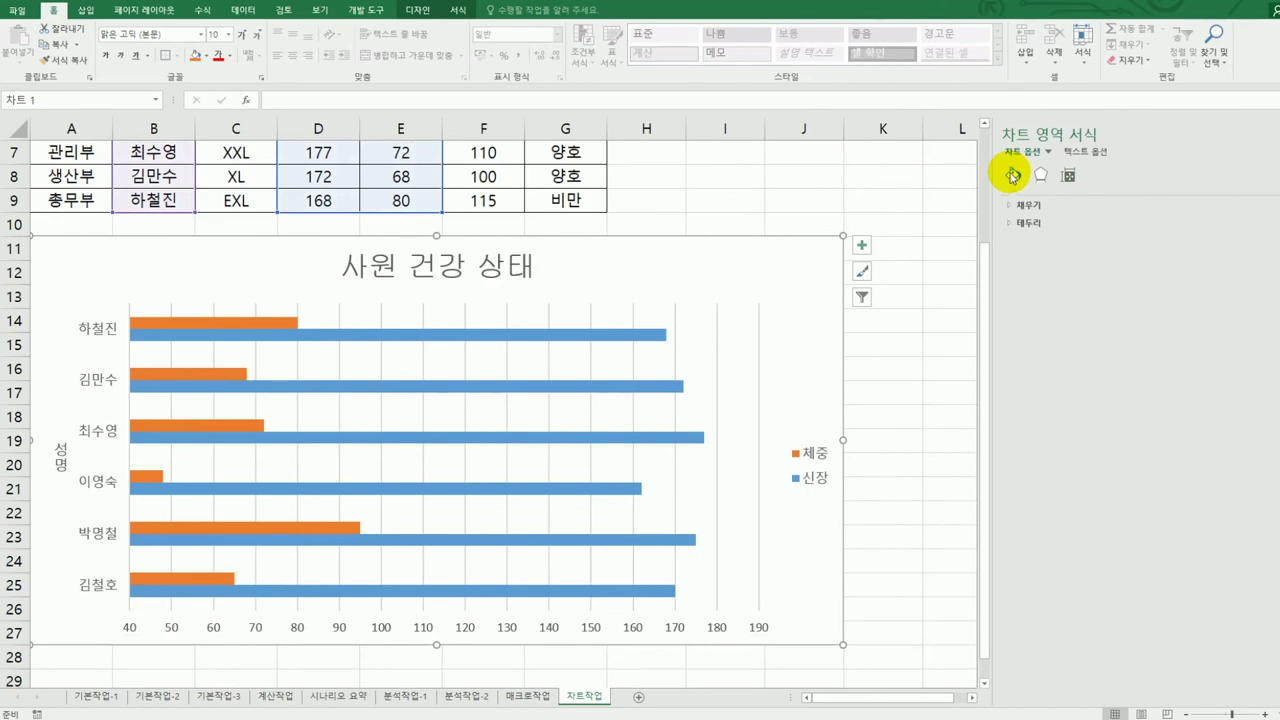
left_click(1026, 224)
left_click(1085, 557)
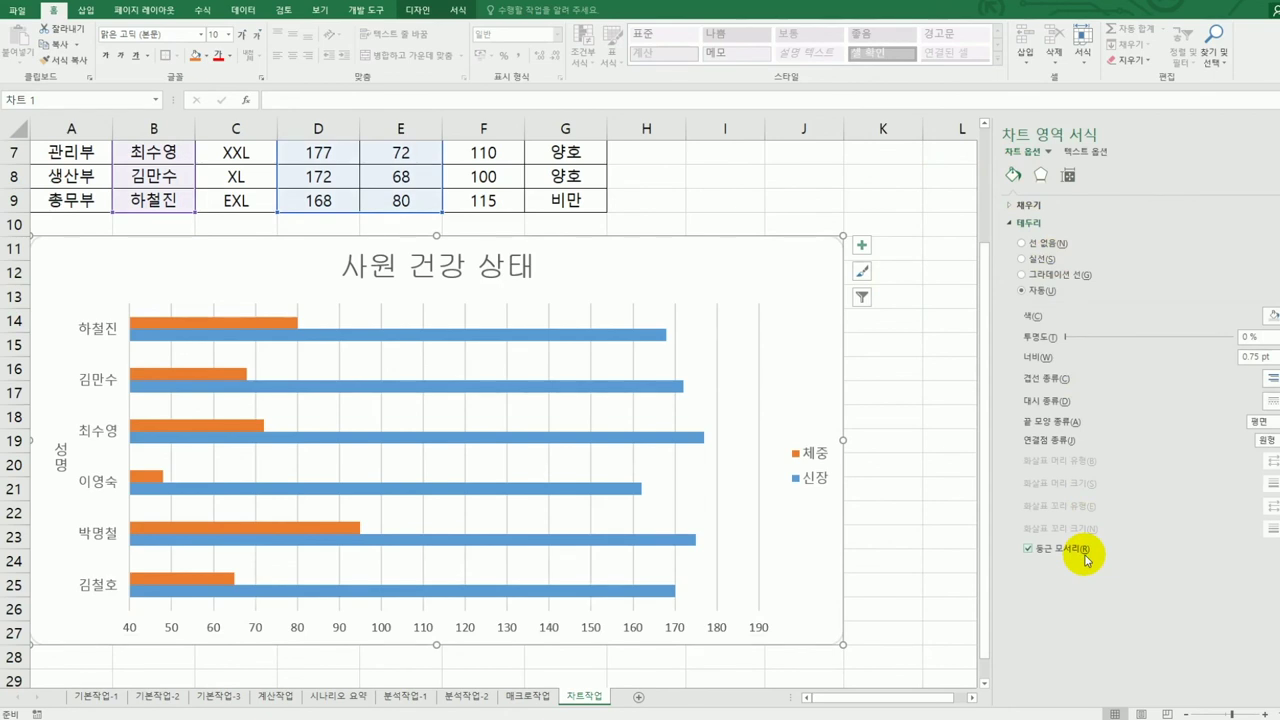
Step: Apply the outer shadow preset 오프셋 대각선 오른쪽 아래 to the chart area and deselect the chart
left_click(1043, 178)
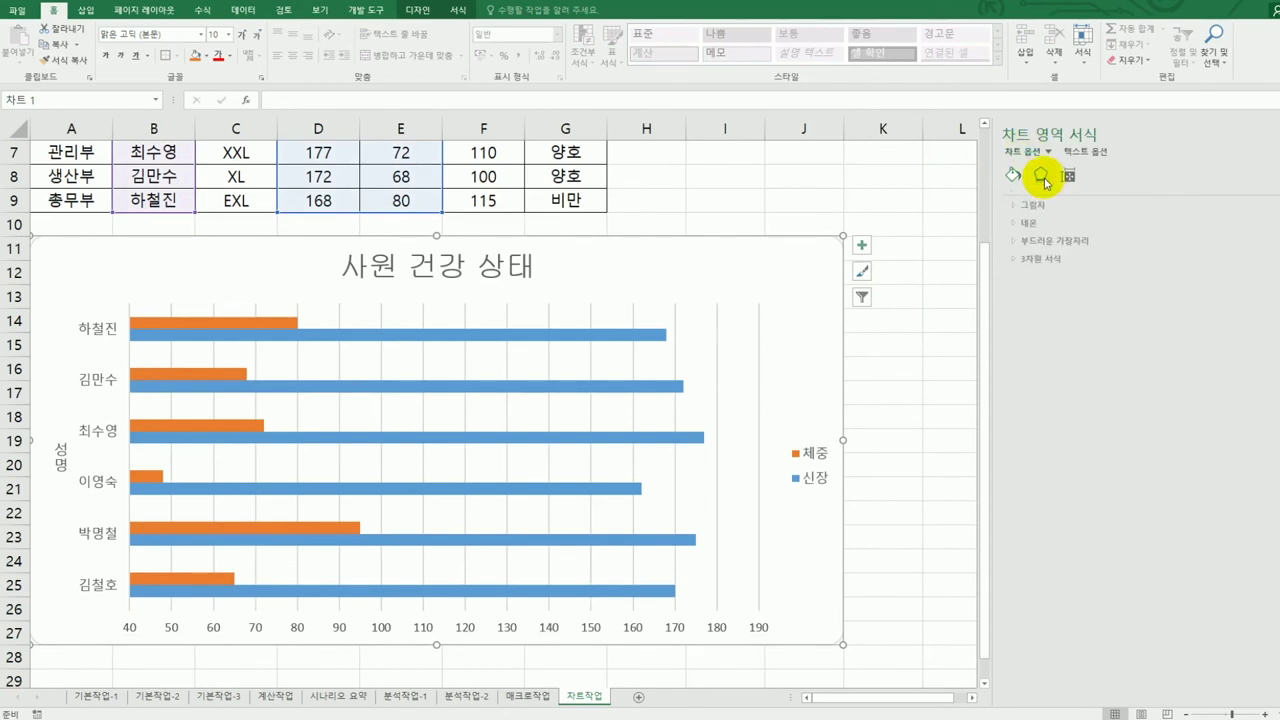
left_click(1043, 210)
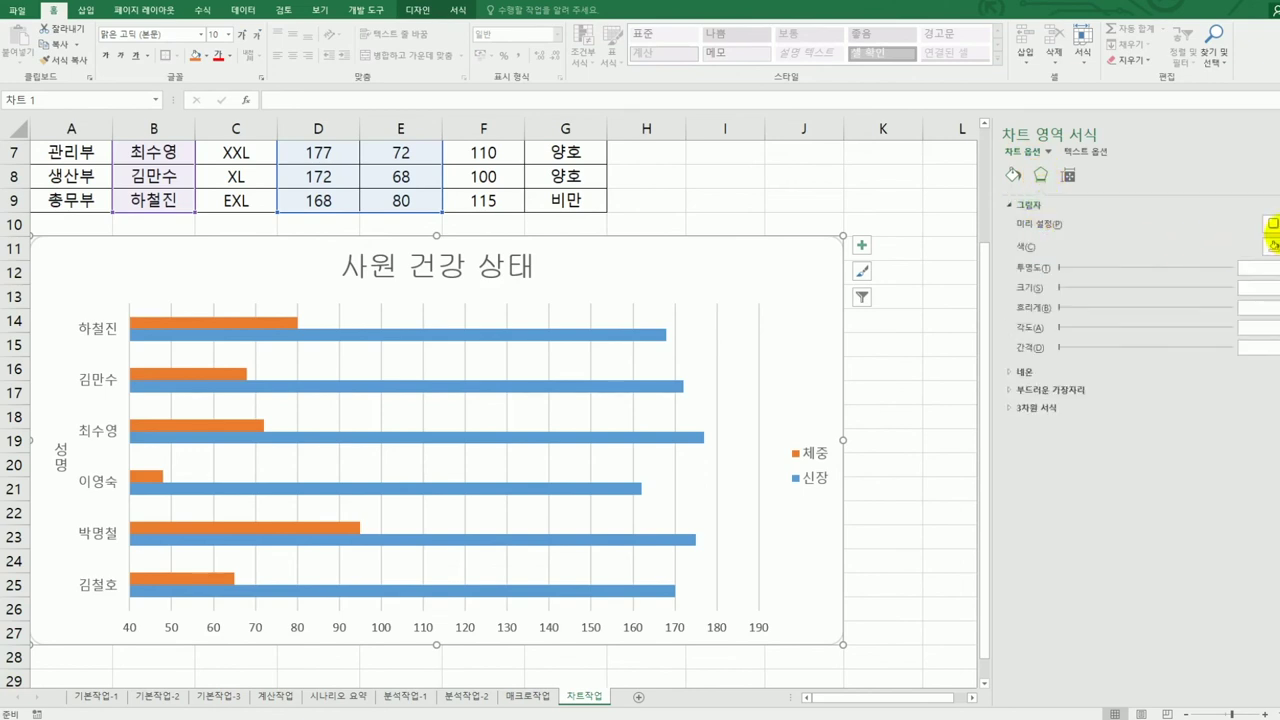
left_click(1273, 224)
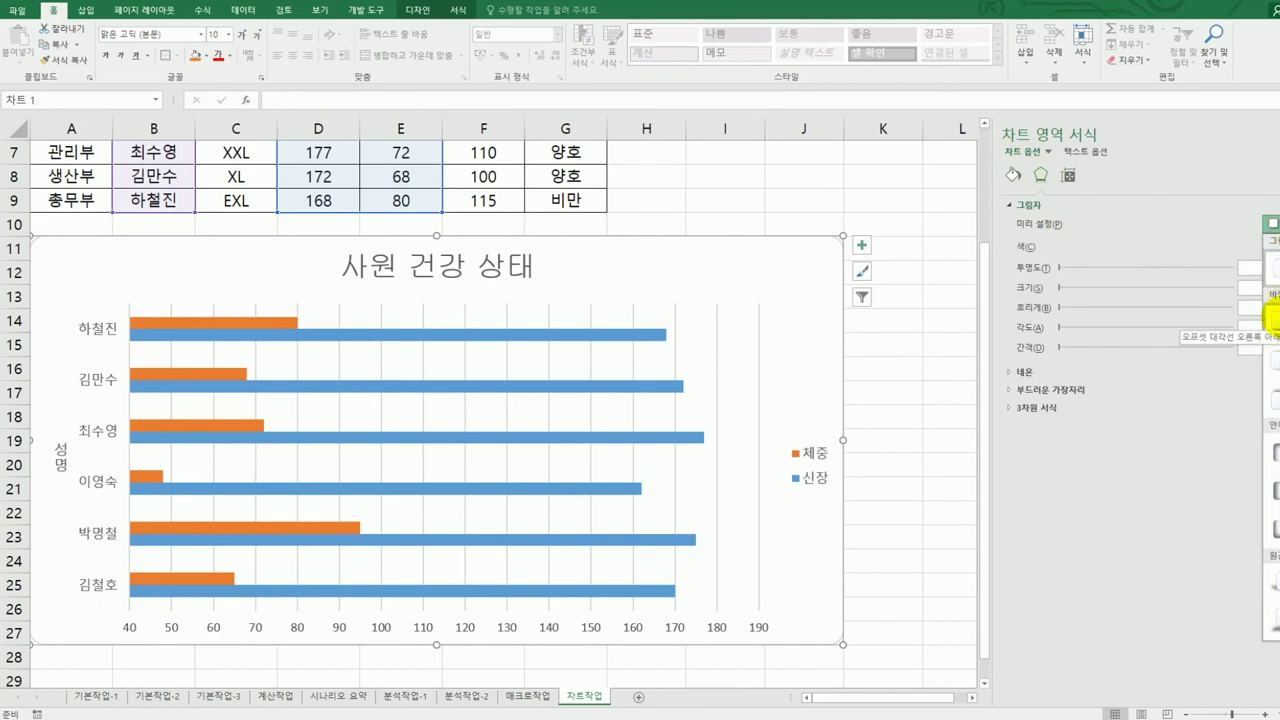
left_click(1272, 318)
left_click(950, 510)
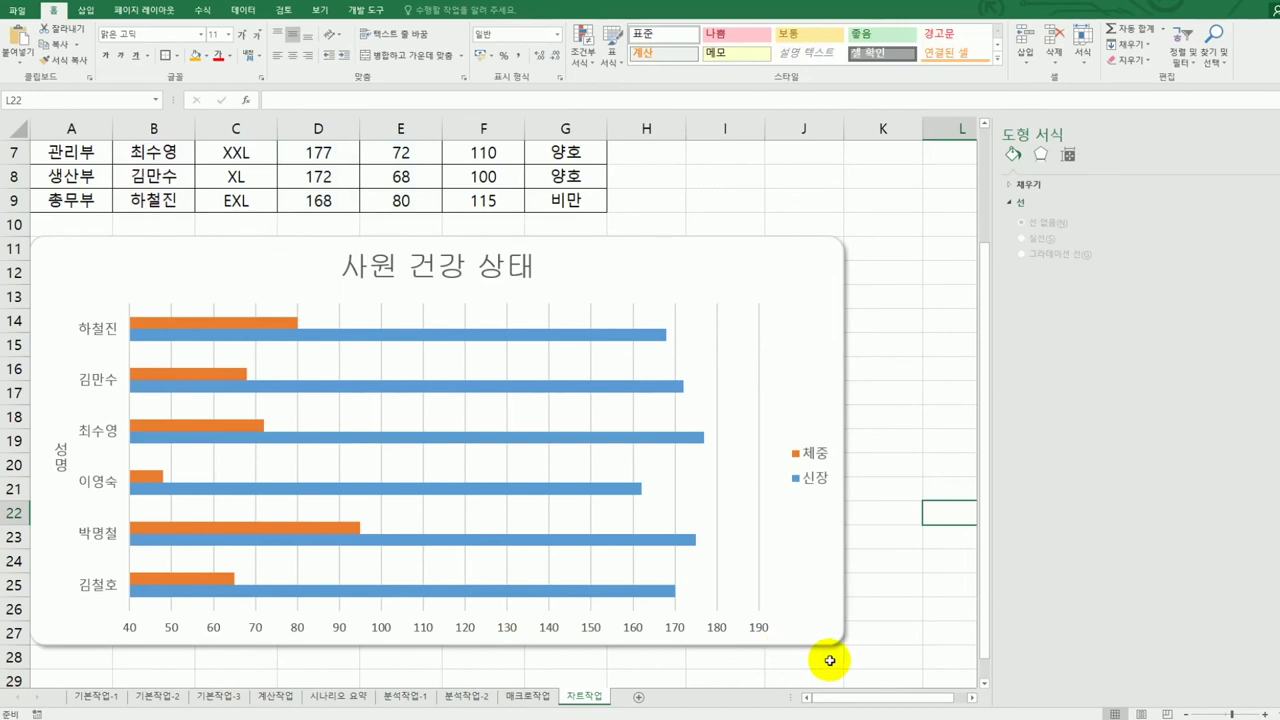
left_click(902, 626)
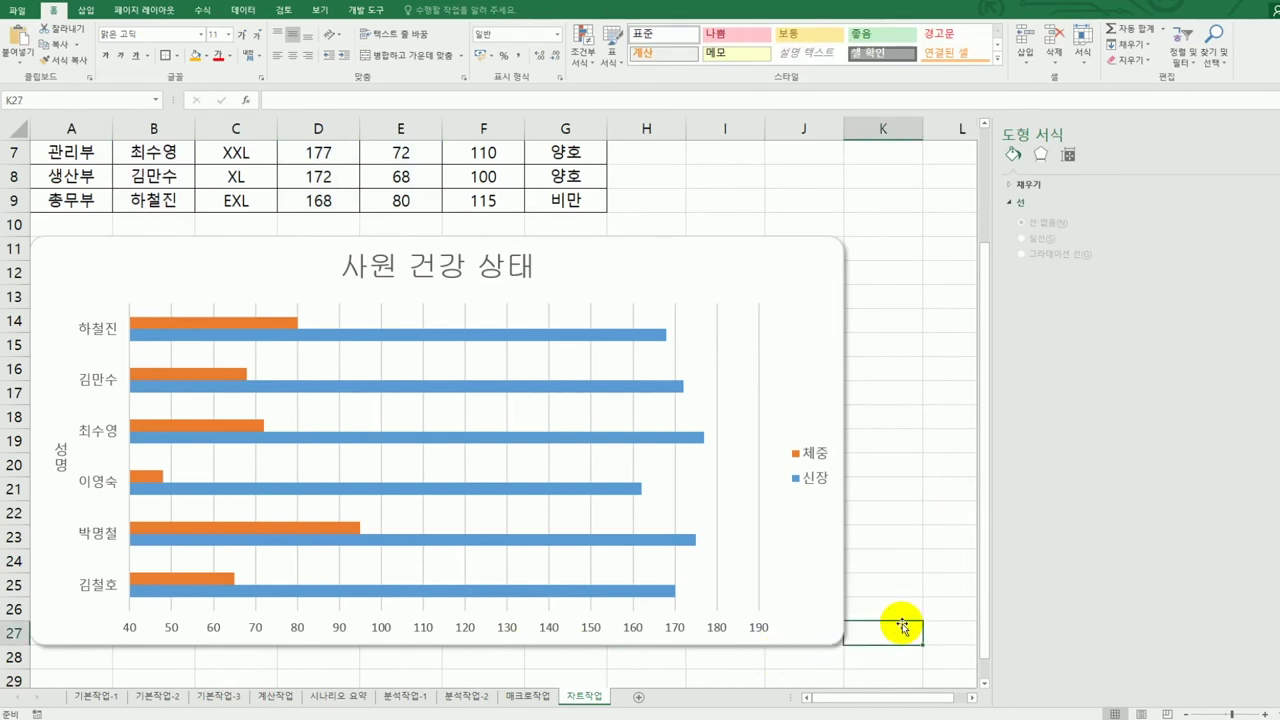